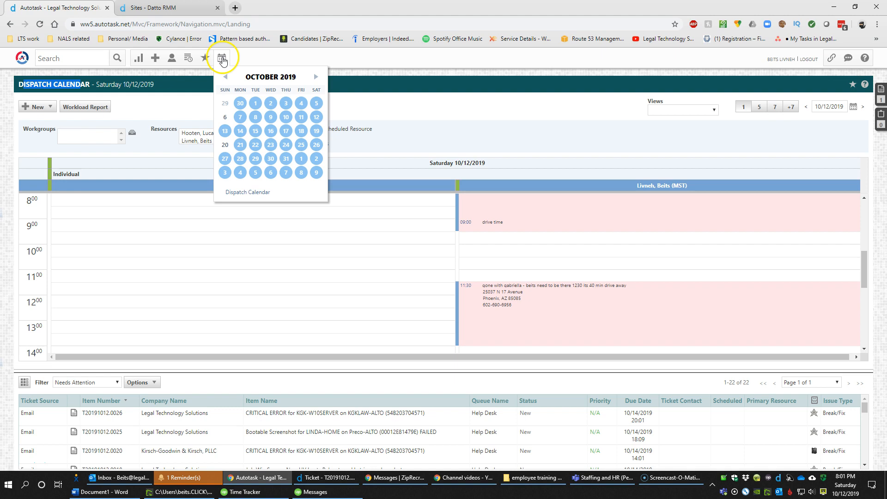
Open My Calendar for Sunday 10/20/2019 and check My Scheduled Items, which lists nothing
click(225, 145)
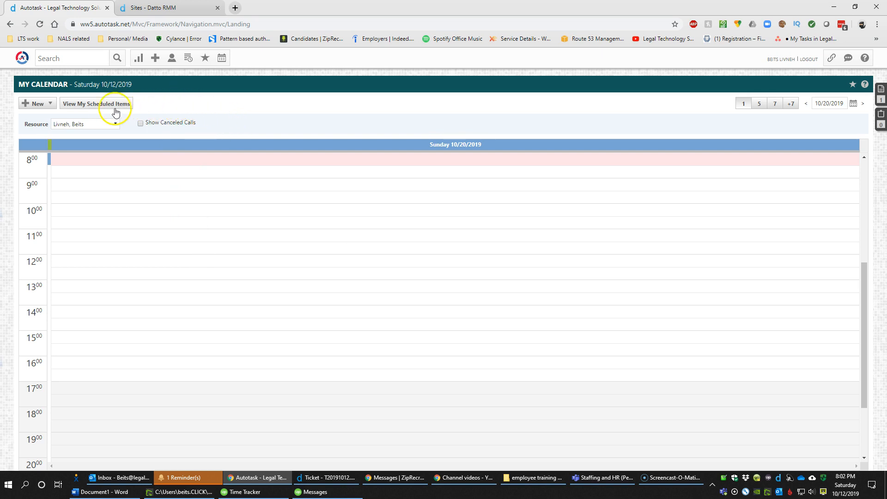
click(103, 104)
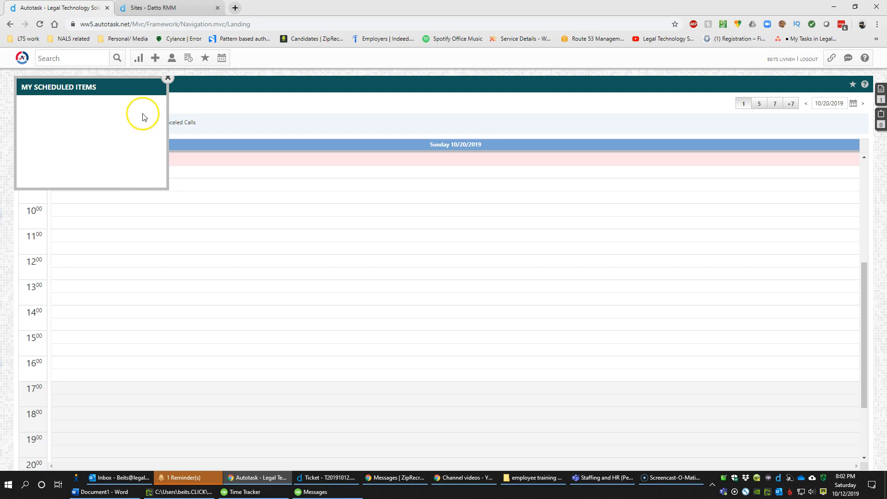
click(167, 77)
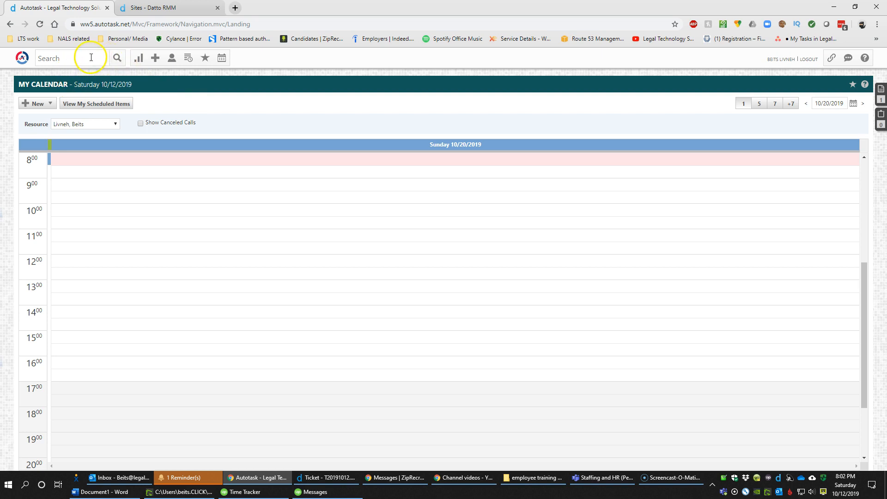
Run a Ticket Number search for 0005, returning 929 matching tickets
click(83, 58)
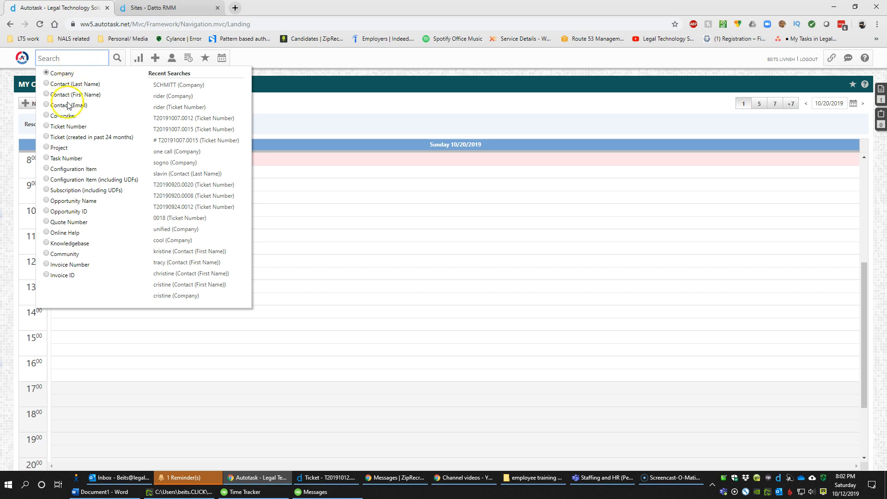
click(63, 129)
key(Return)
click(117, 58)
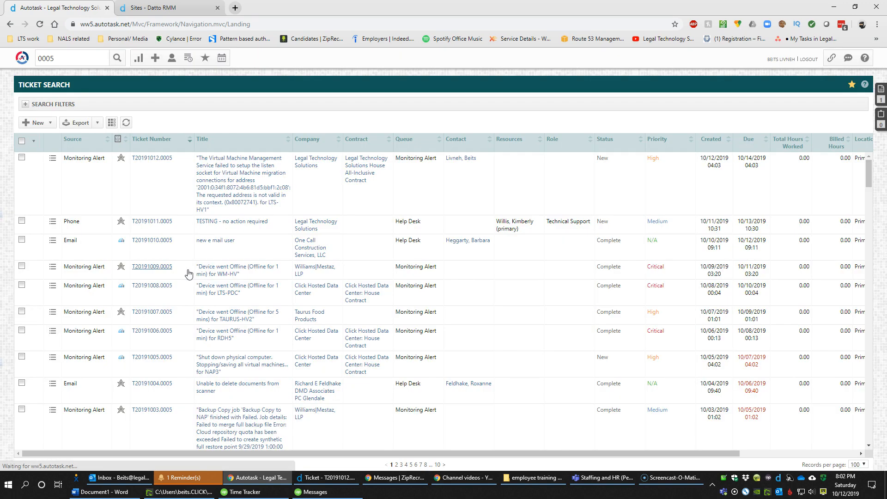
mouse_move(172, 168)
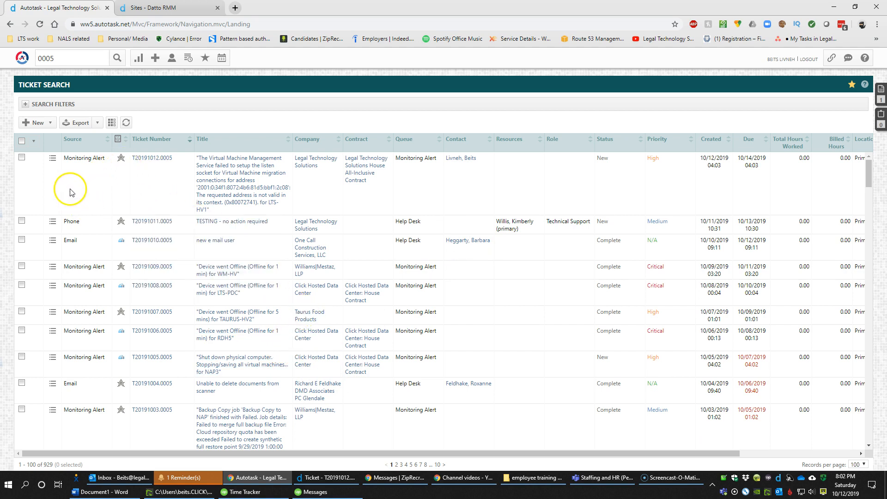
Expand and collapse the ticket Search Filters, then bring up the Bookmarks list
click(26, 105)
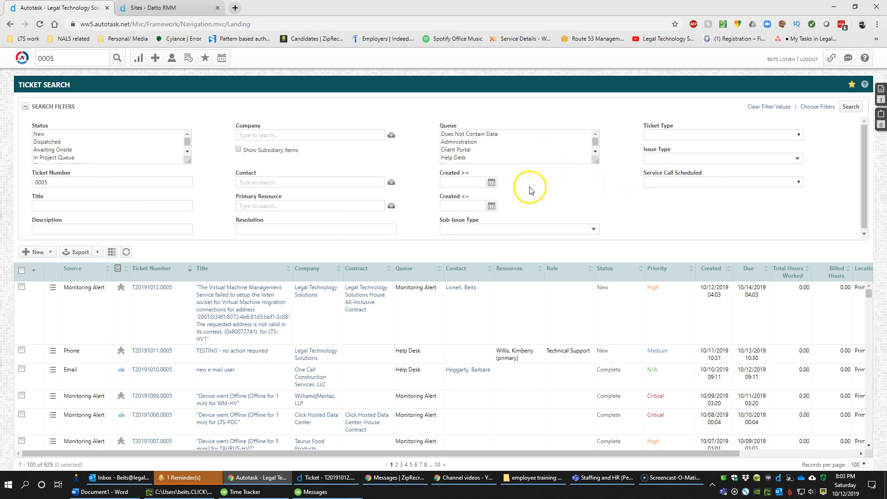
click(25, 106)
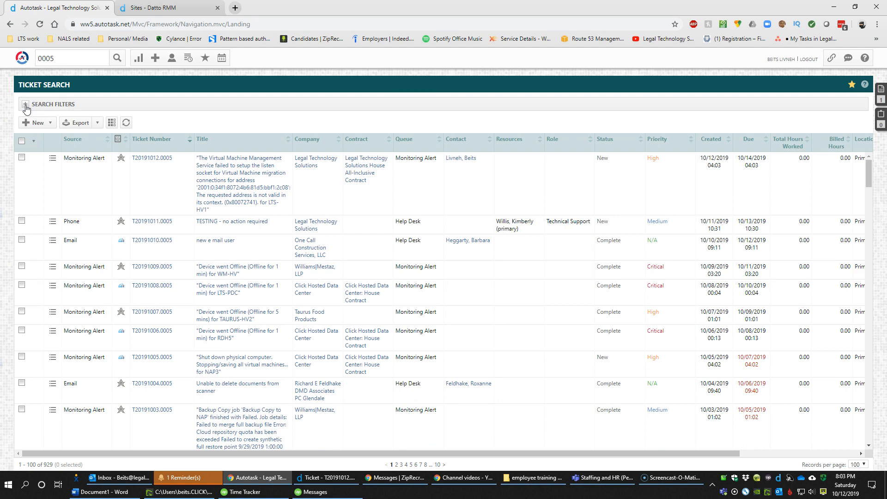
click(205, 59)
click(395, 54)
click(205, 58)
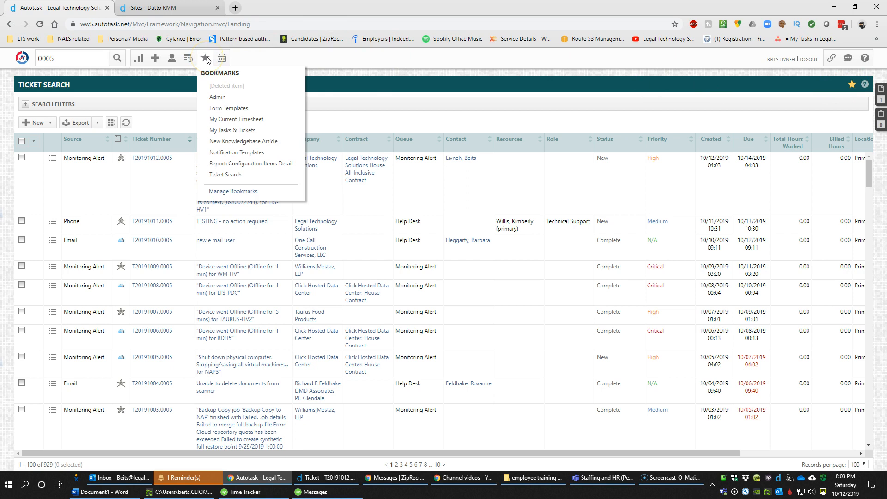
Show My Closed Tickets (1,745 tickets) and bookmark that page
mouse_move(149, 61)
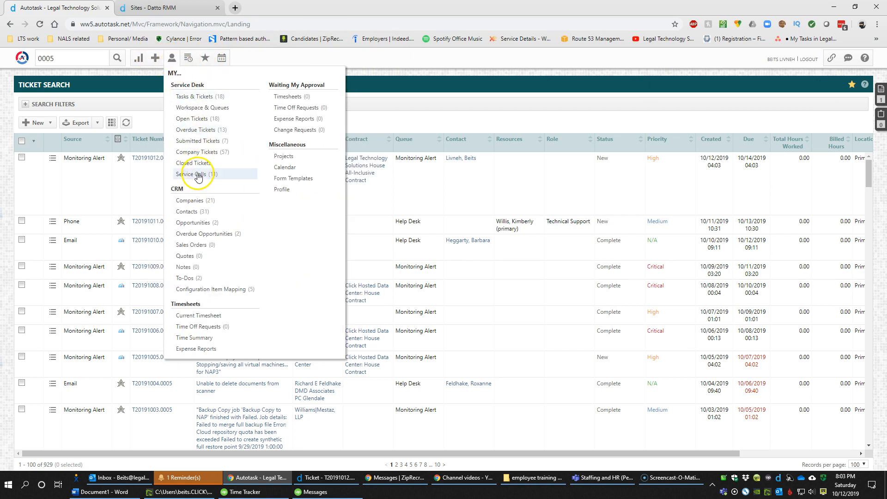
click(199, 164)
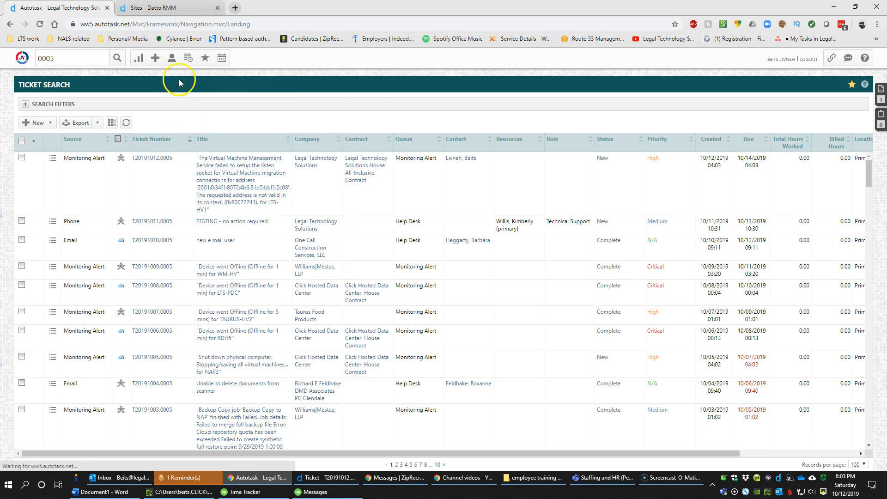
mouse_move(176, 59)
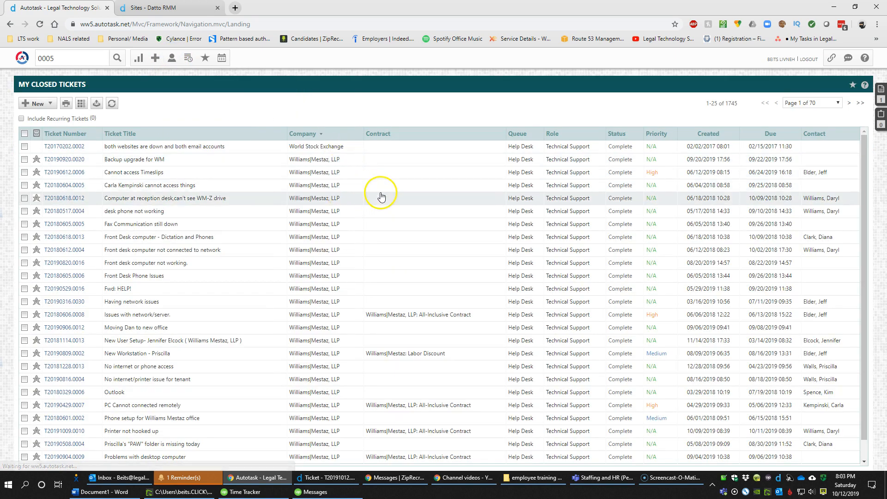
click(853, 87)
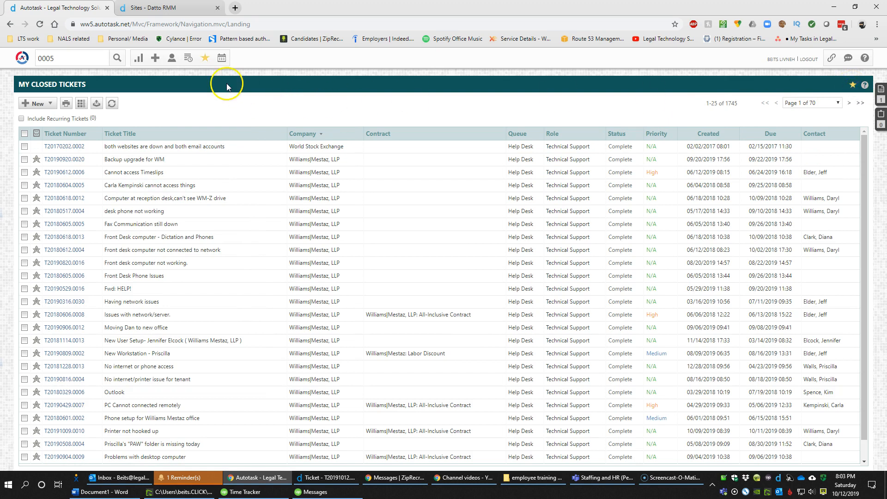
mouse_move(205, 63)
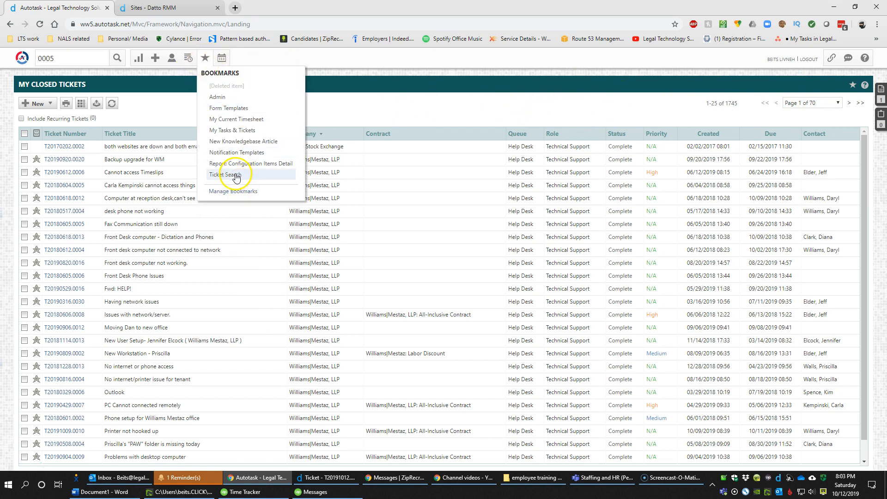
On the bookmarked Ticket Search page, set Company to One Call Construction Services, LLC
click(237, 176)
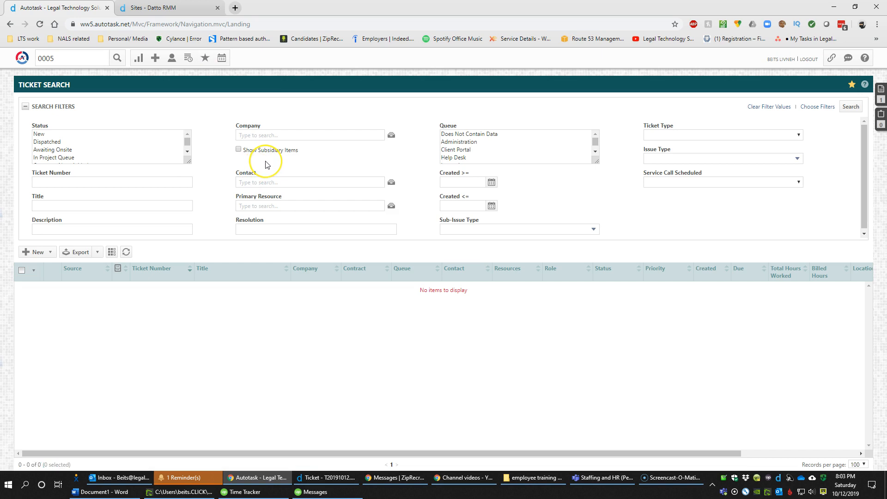
click(269, 136)
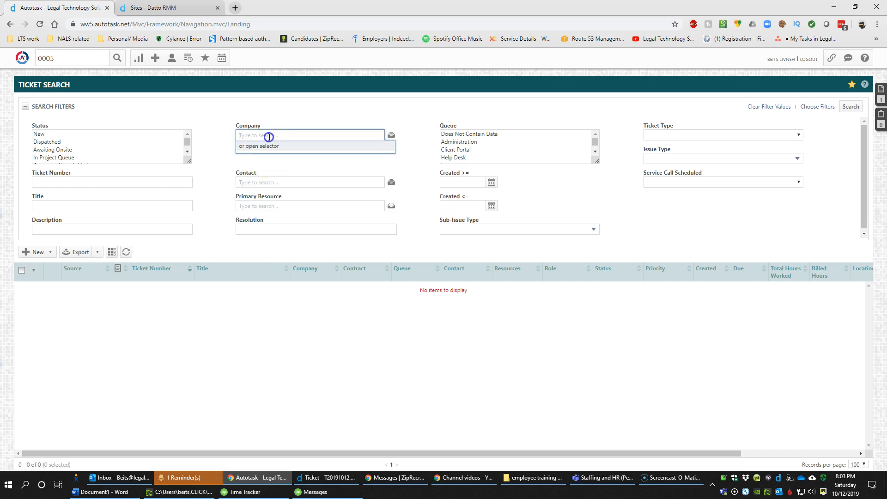
text(one)
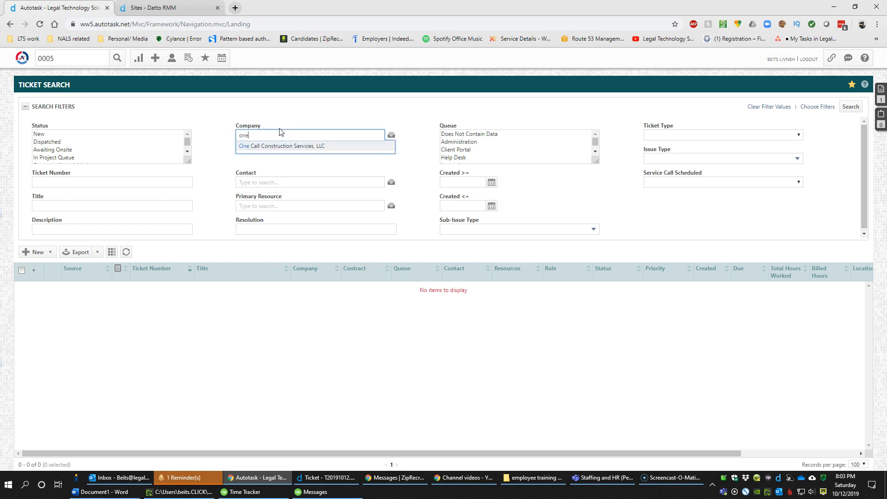
click(284, 146)
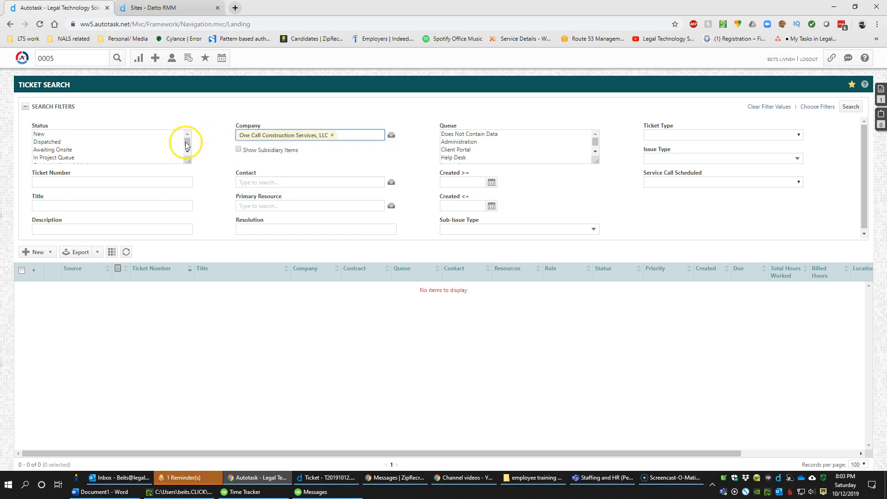
Select every status except Complete, search to list 5 tickets, then clear the filter values
drag(188, 162, 190, 212)
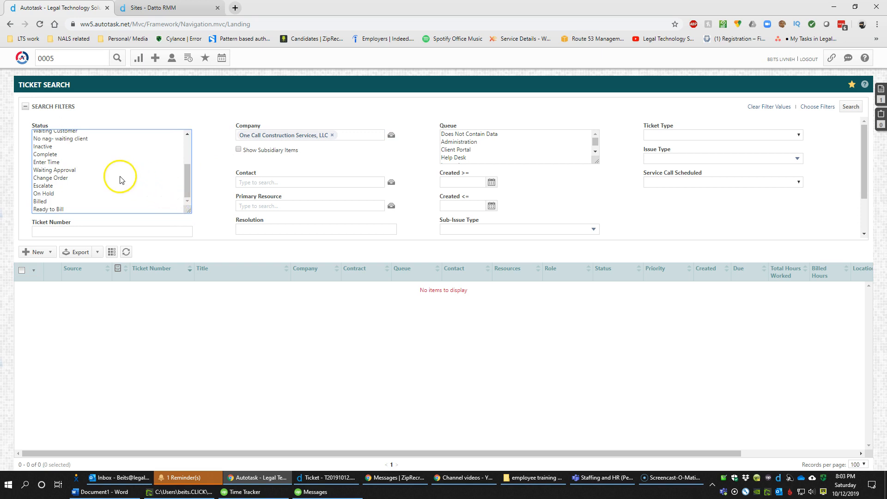
click(111, 178)
key(ctrl+a)
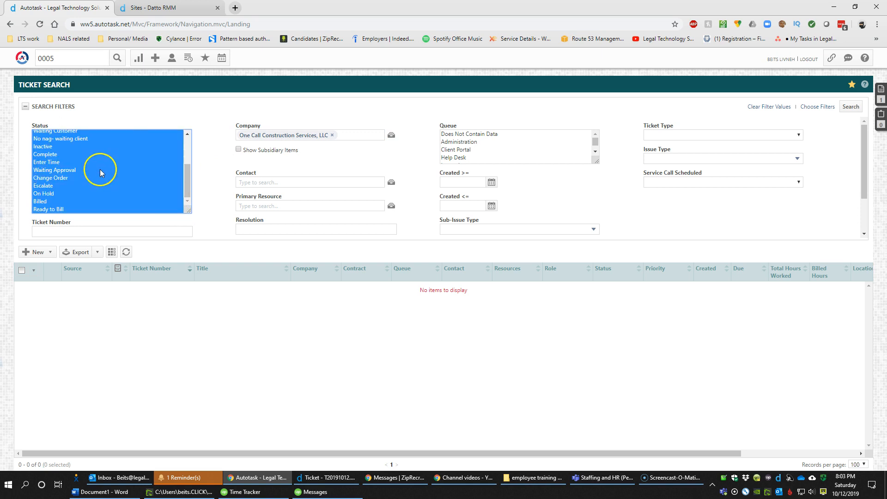
ctrl+click(53, 157)
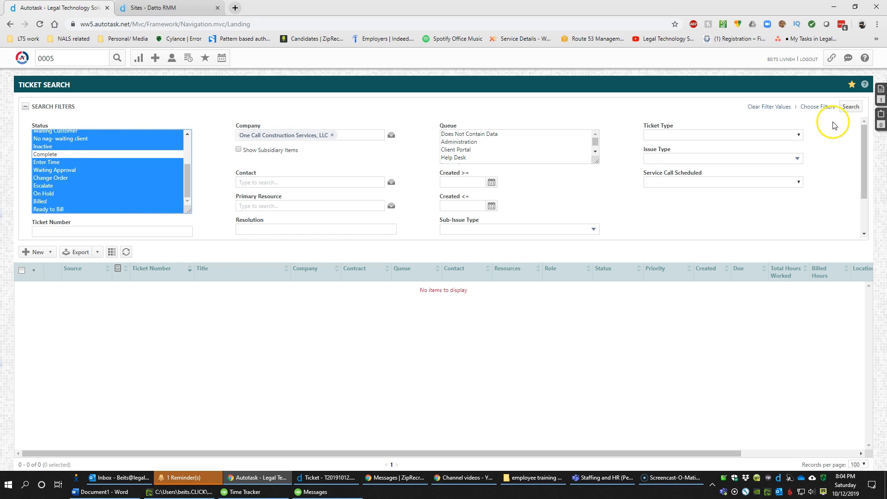
click(853, 109)
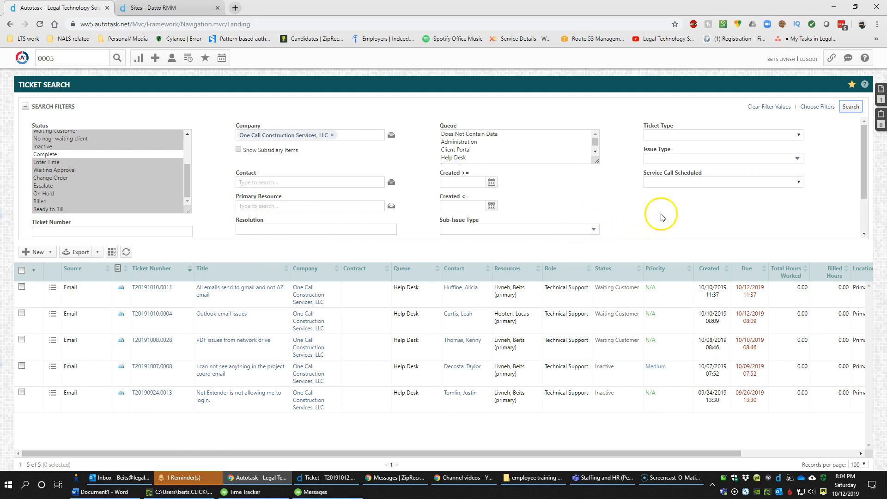
click(784, 107)
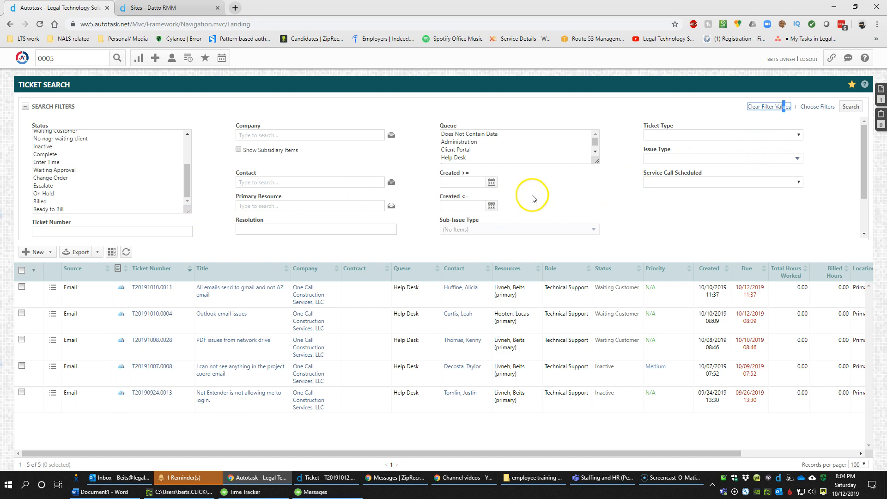
Filter tickets by the One Call primary contact to list 27 tickets, then select Inactive status
click(318, 181)
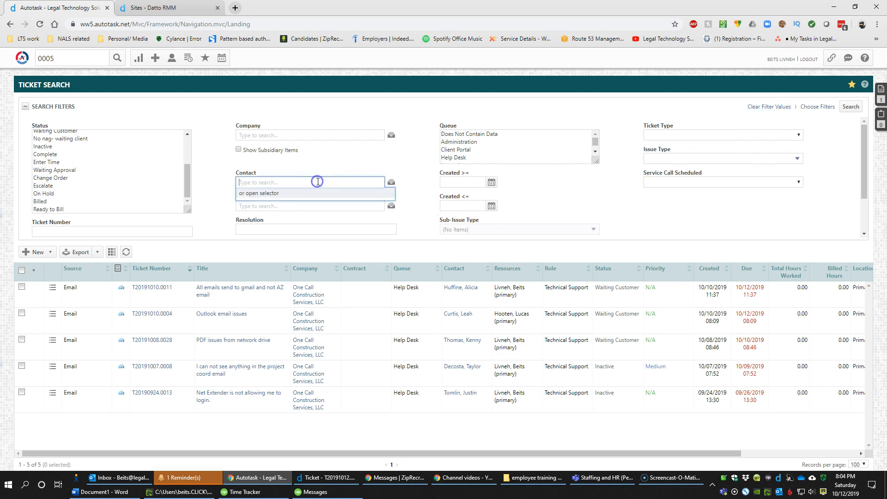
text(joe)
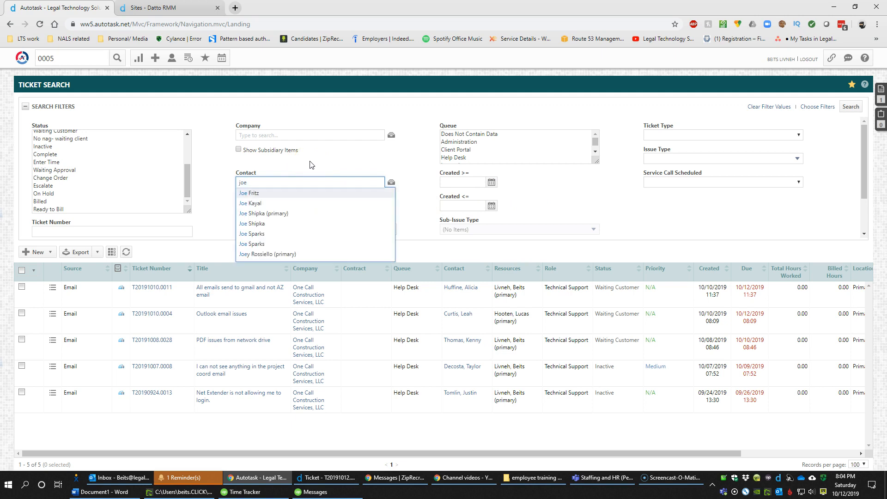
click(255, 213)
click(851, 107)
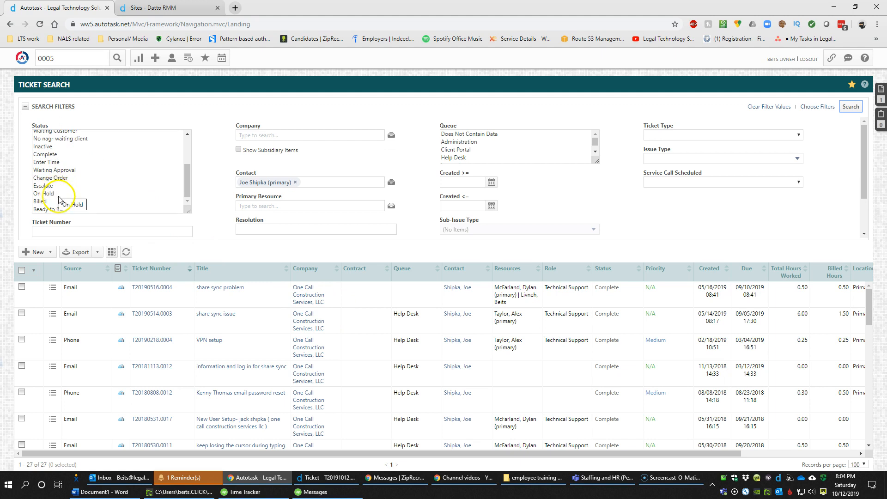
click(43, 146)
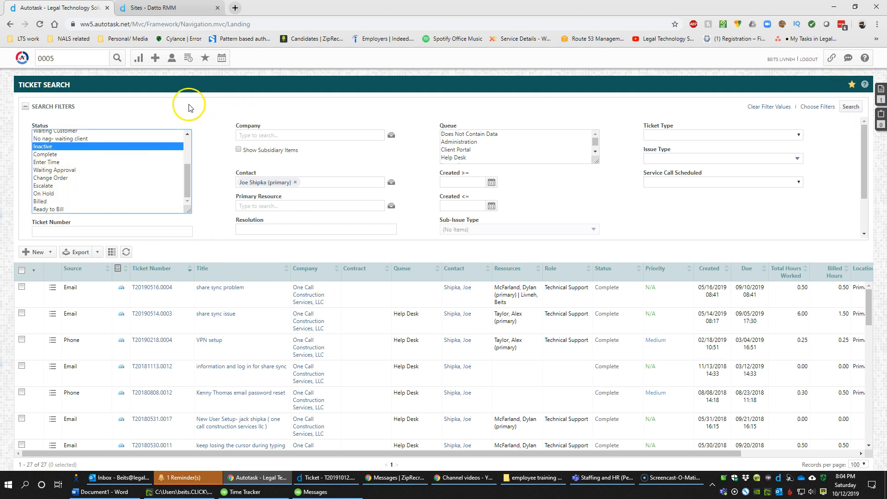
click(206, 59)
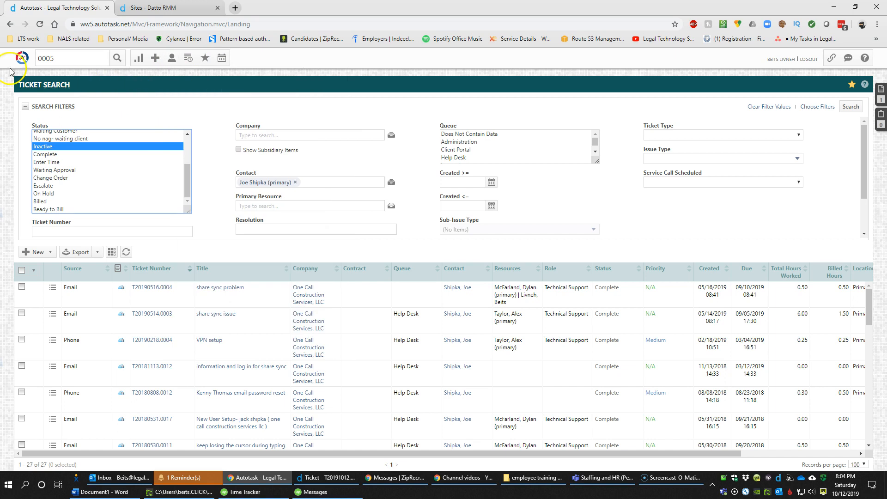
mouse_move(22, 57)
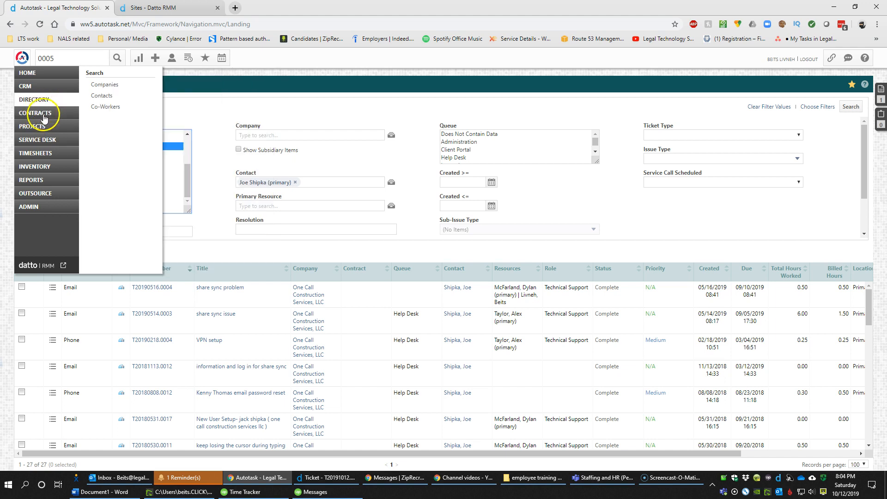
mouse_move(43, 145)
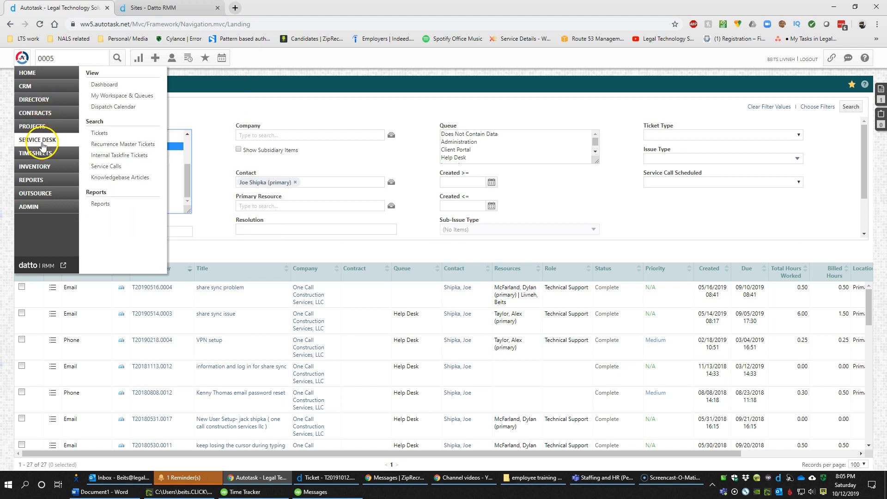
click(103, 134)
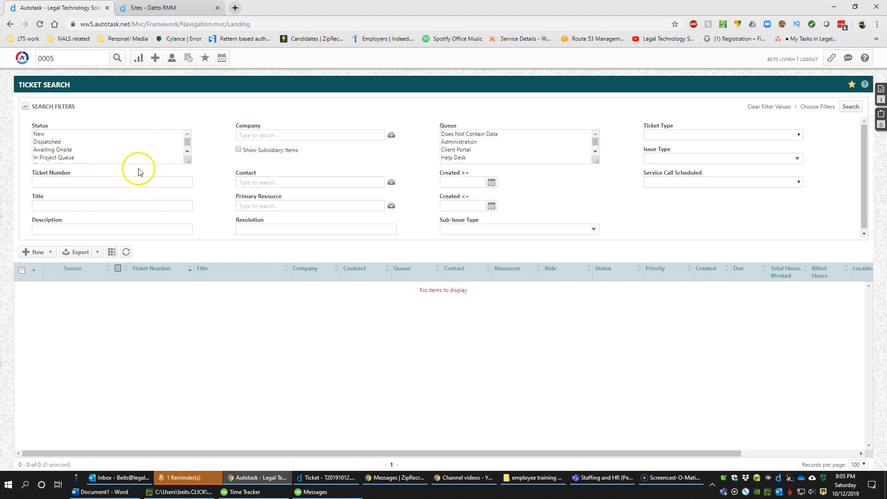
click(24, 59)
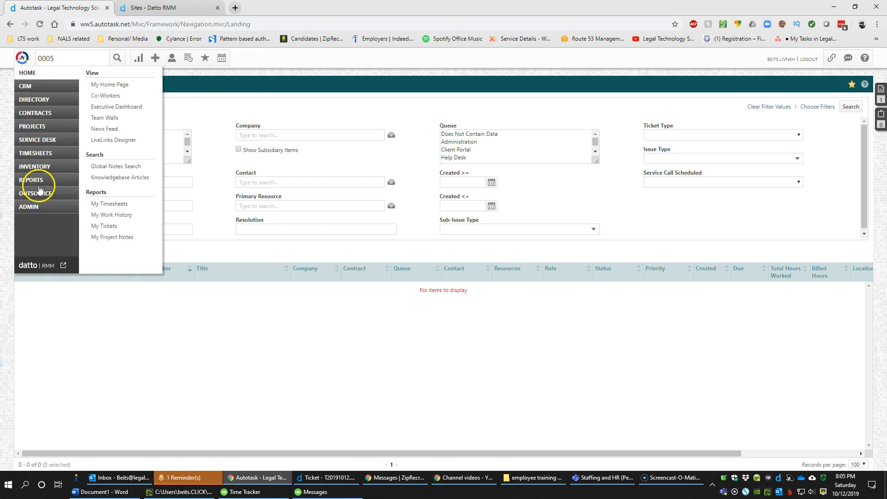
mouse_move(42, 210)
mouse_move(36, 89)
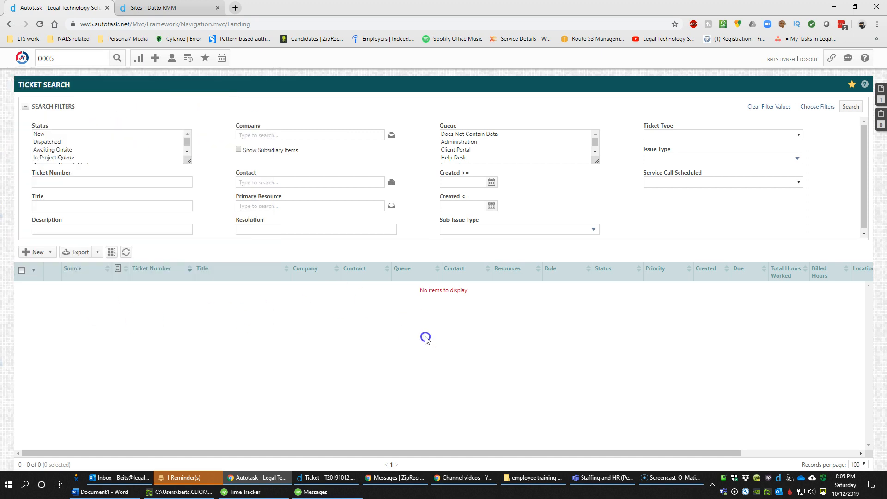
mouse_move(143, 61)
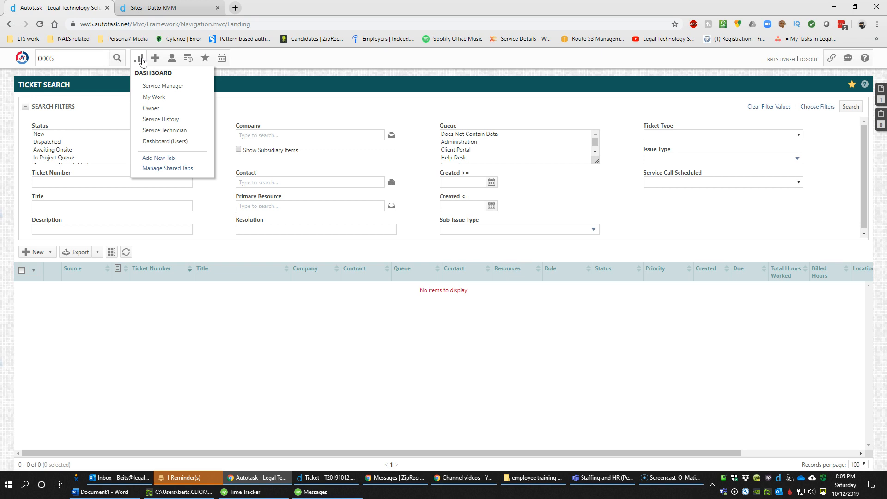
click(155, 59)
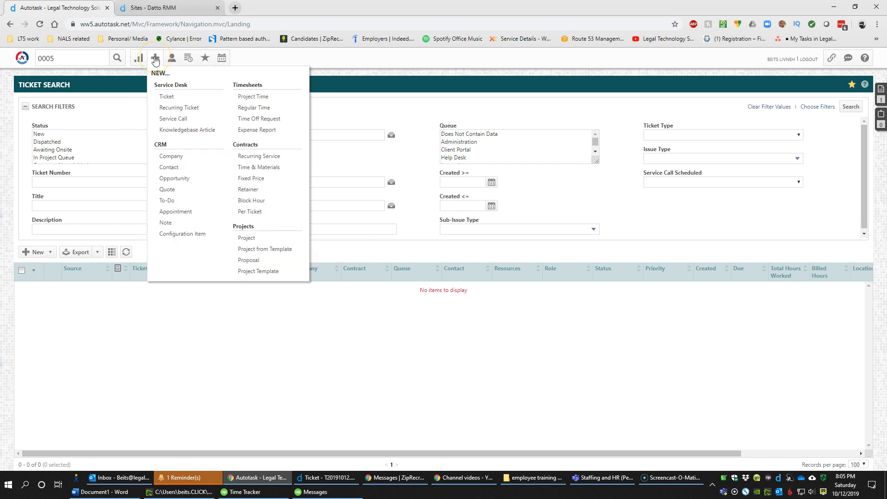
click(172, 100)
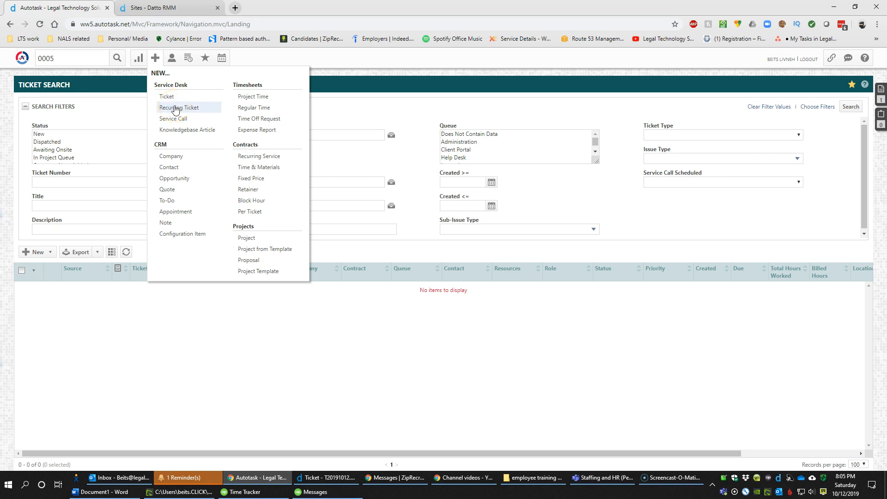
click(184, 120)
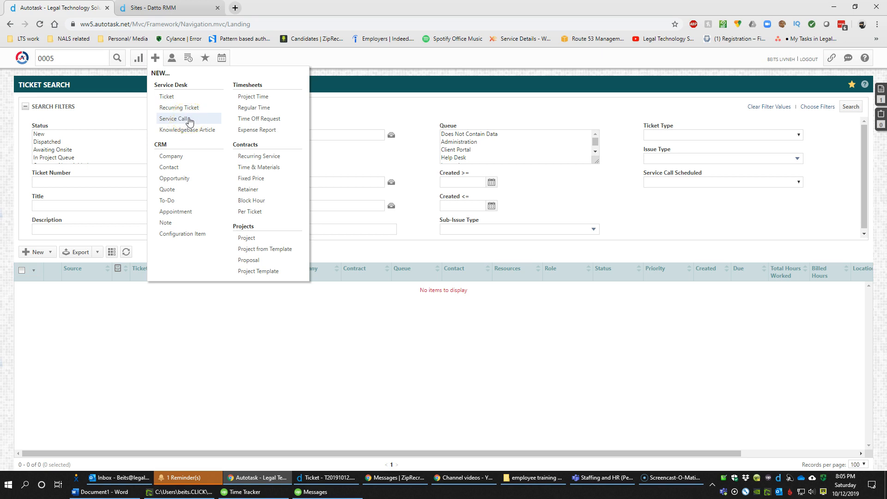
click(191, 132)
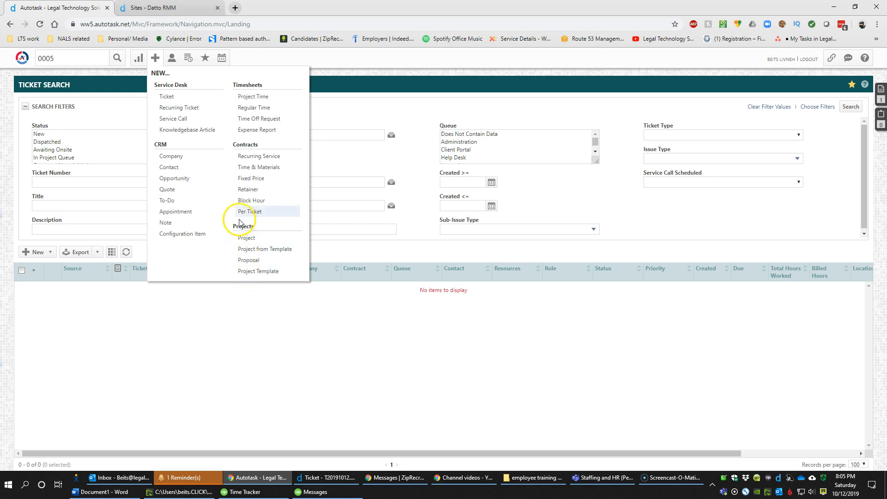
mouse_move(173, 64)
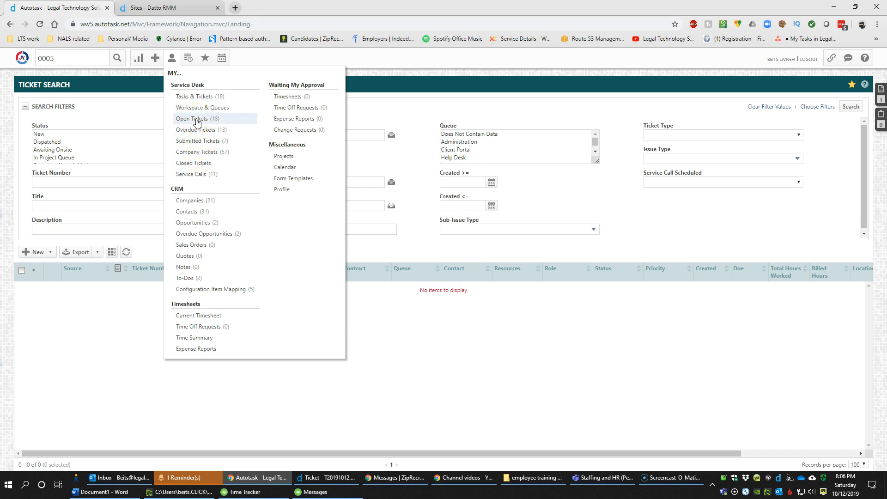
Go from My Open Tickets to My Workspace's My Tasks & Tickets, listing 18 items
click(197, 120)
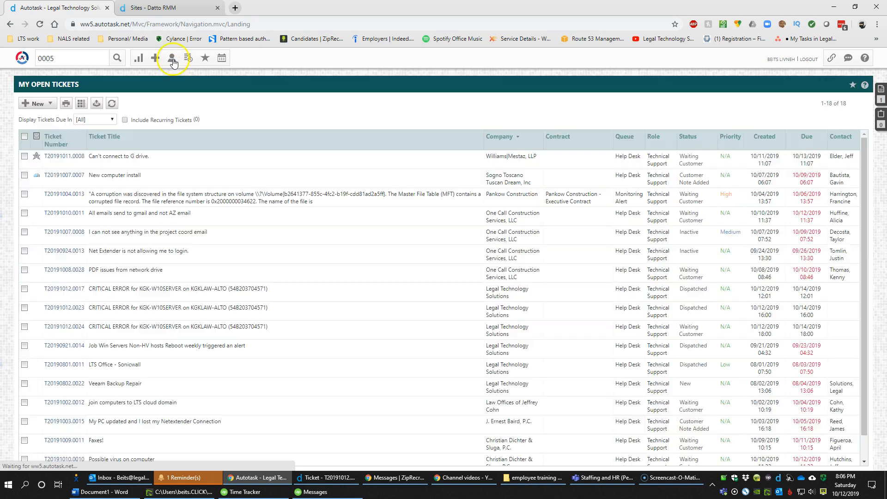
click(171, 59)
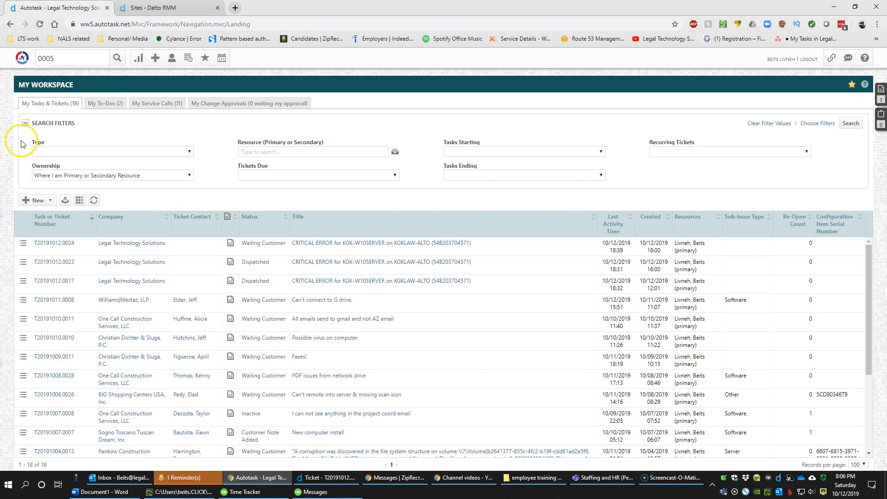
click(25, 200)
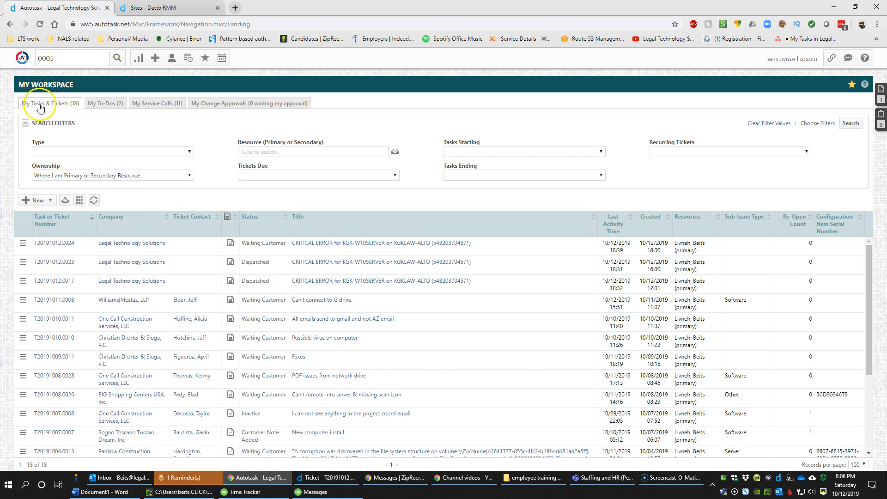
click(174, 58)
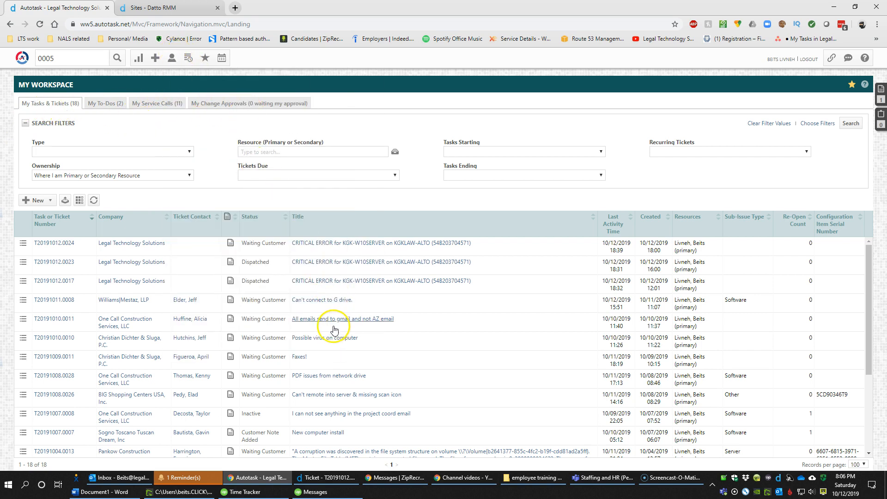
scroll(335, 327, down, 3)
scroll(231, 443, up, 3)
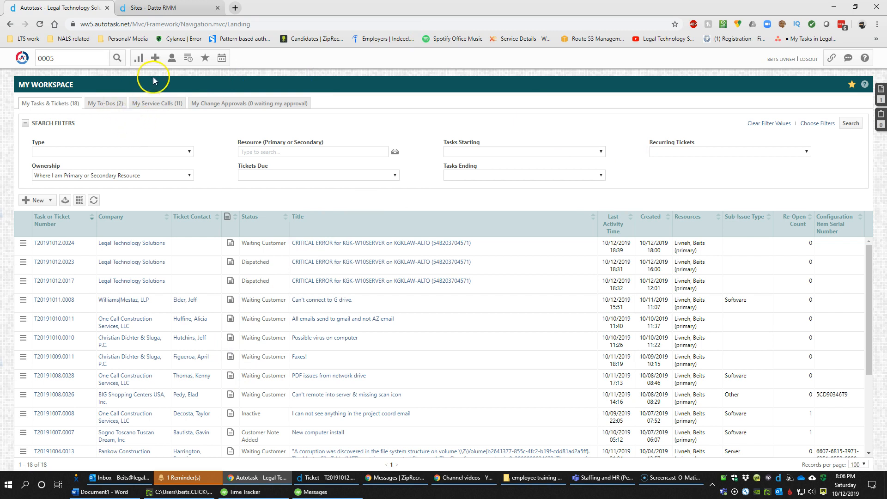
click(170, 59)
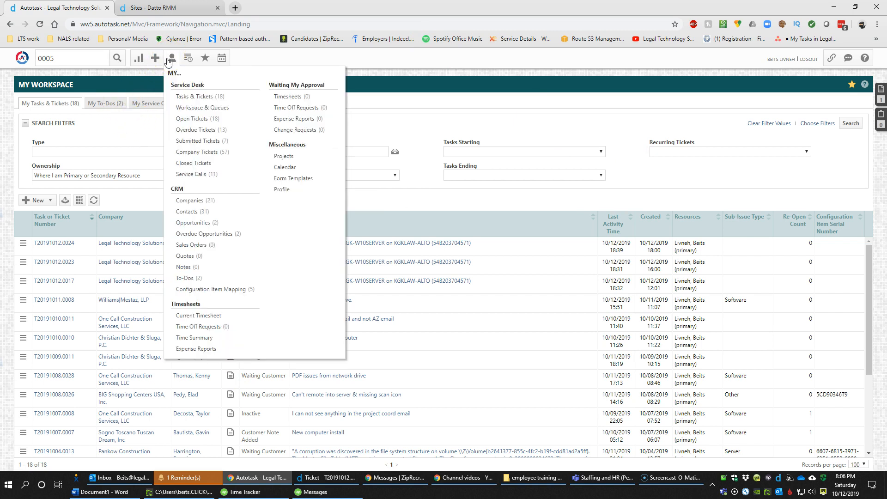
Open More Recent Items from the Recent menu and open ticket T20191029.0012 'Fix Sogno OpenVPN'
click(190, 58)
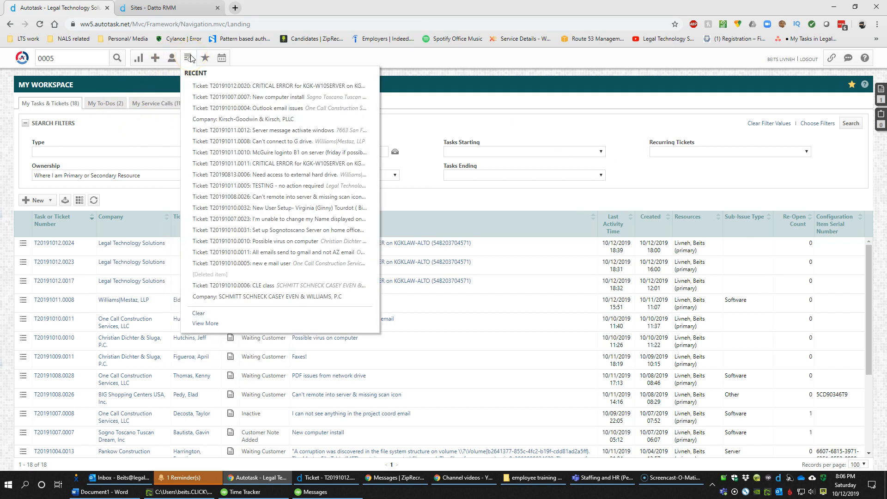
click(259, 264)
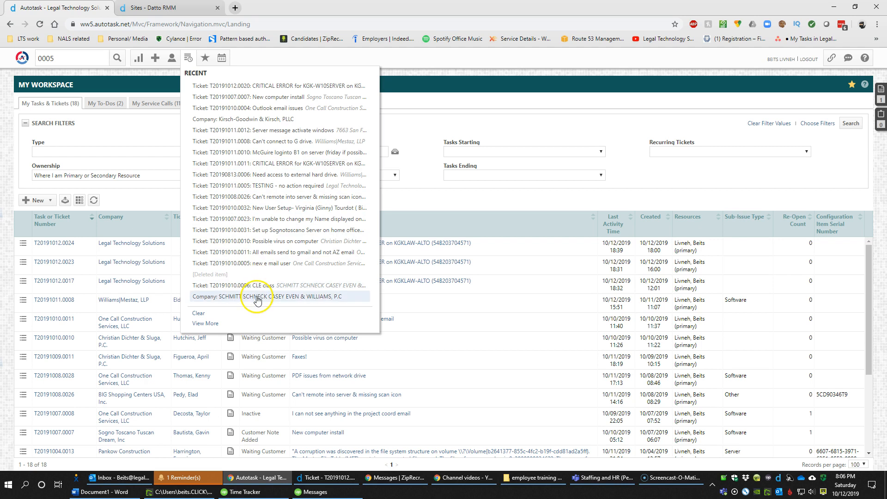
click(210, 323)
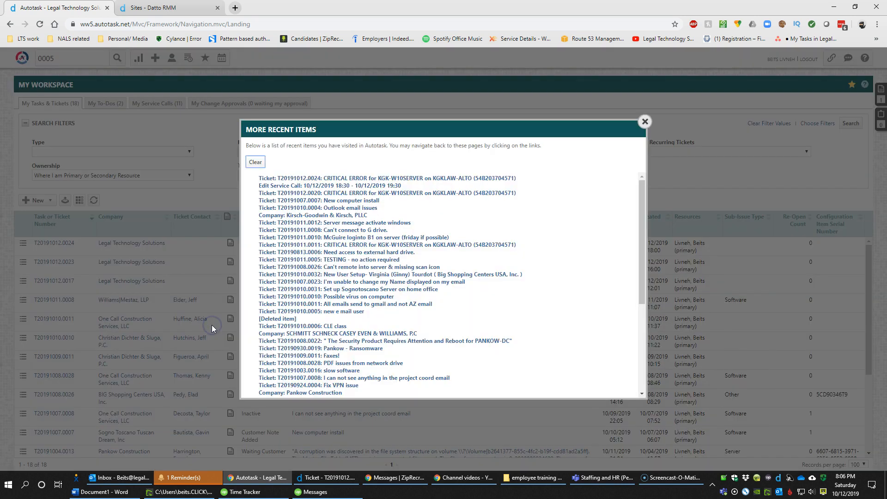
scroll(297, 261, down, 3)
scroll(309, 231, up, 3)
scroll(318, 300, down, 3)
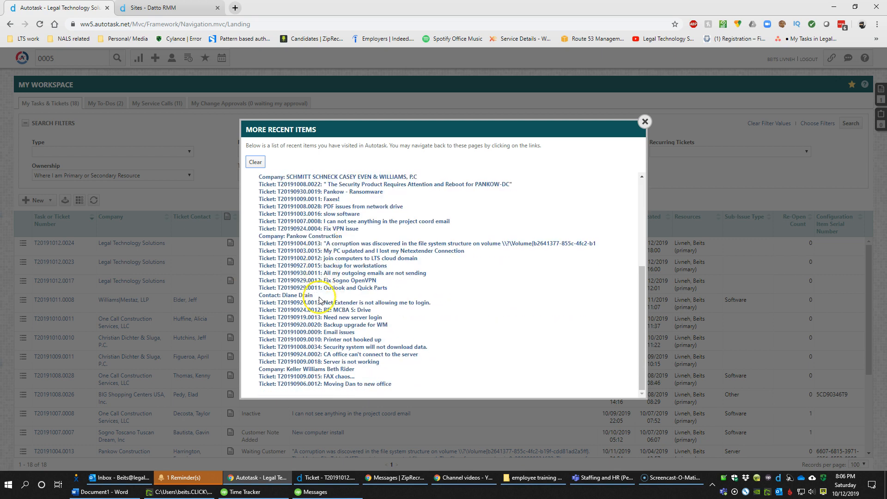
click(348, 280)
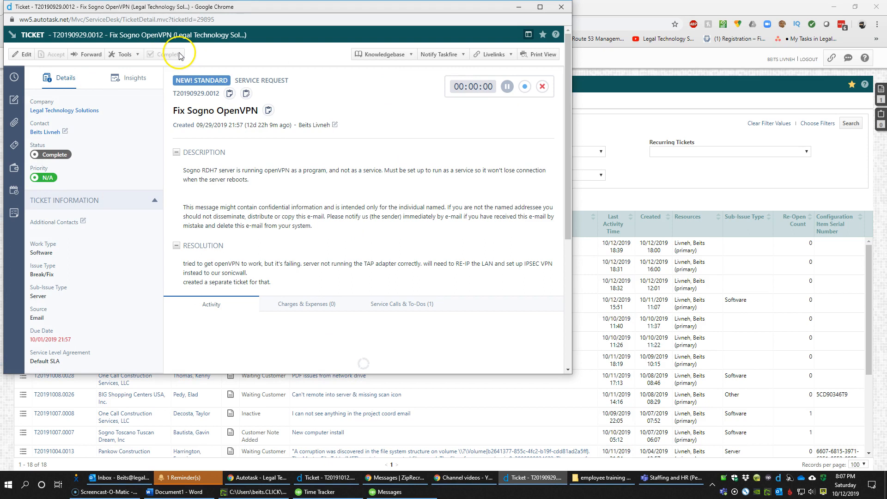
Close the Fix Sogno OpenVPN ticket window, returning to My Workspace with 18 items
drag(179, 54, 171, 55)
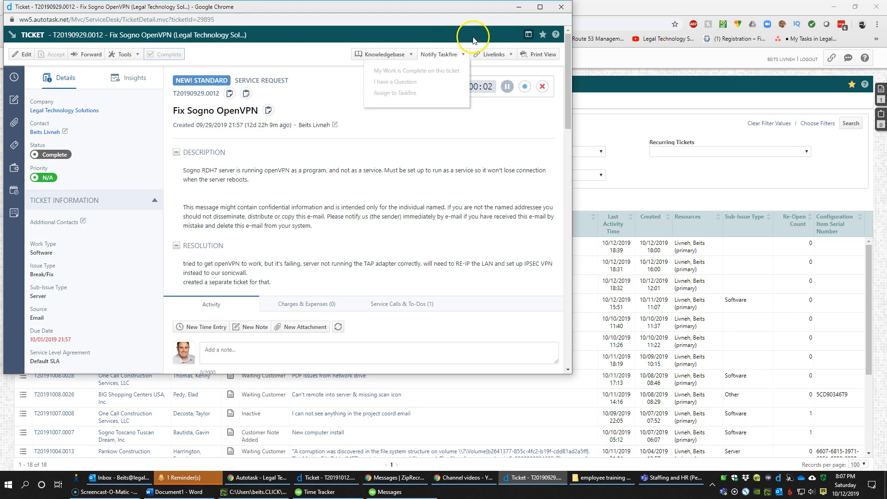
click(561, 7)
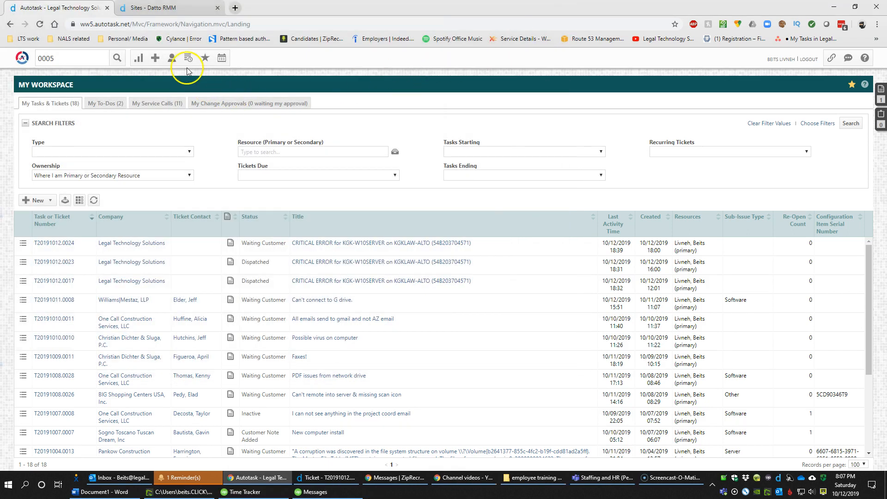
mouse_move(187, 61)
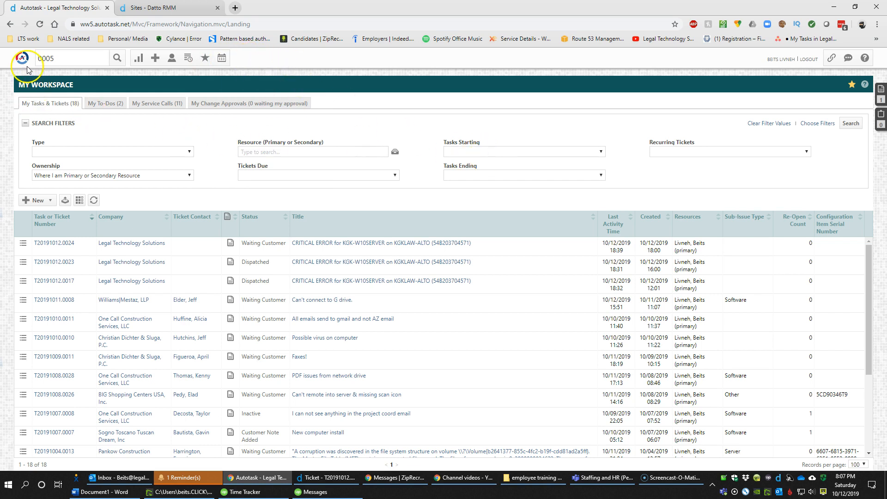
mouse_move(22, 60)
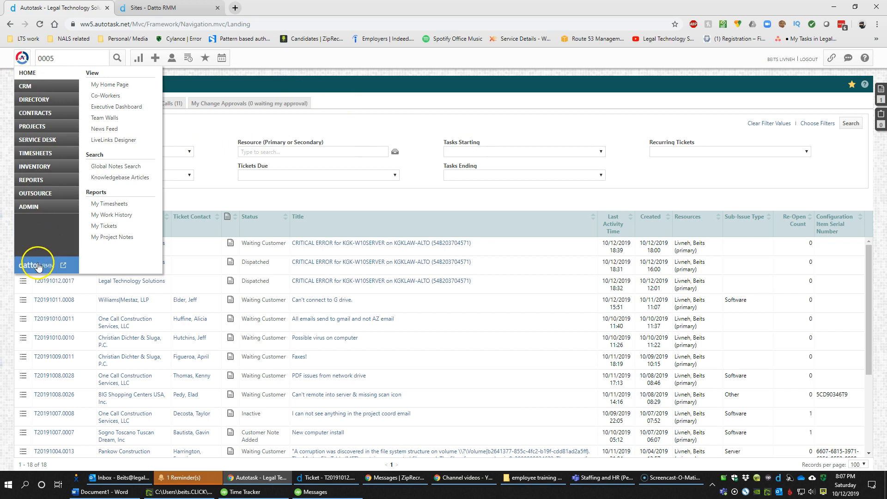
click(170, 8)
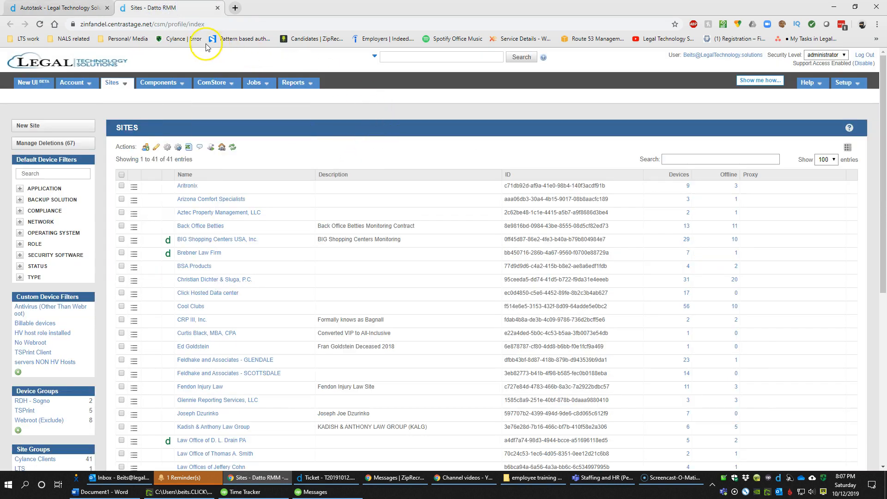
click(68, 13)
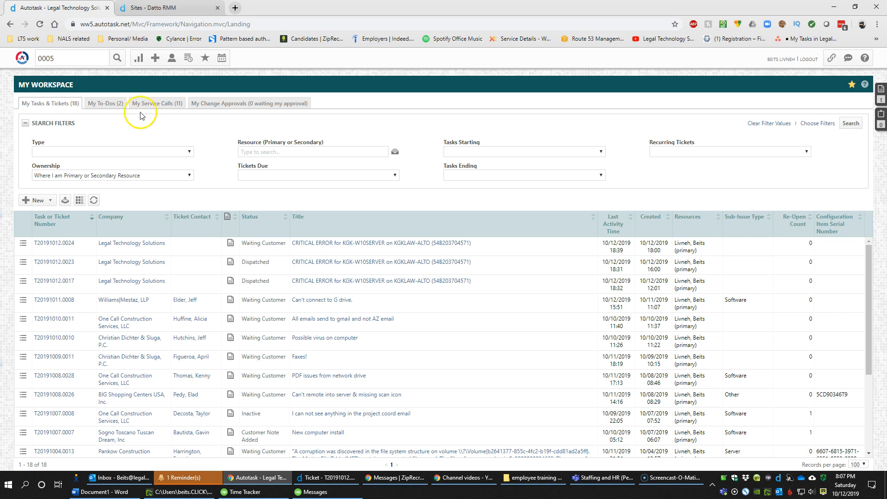
Start a New Ticket, reposition its window, and set Ticket Category to Standard instead of NEW! Standard
mouse_move(156, 59)
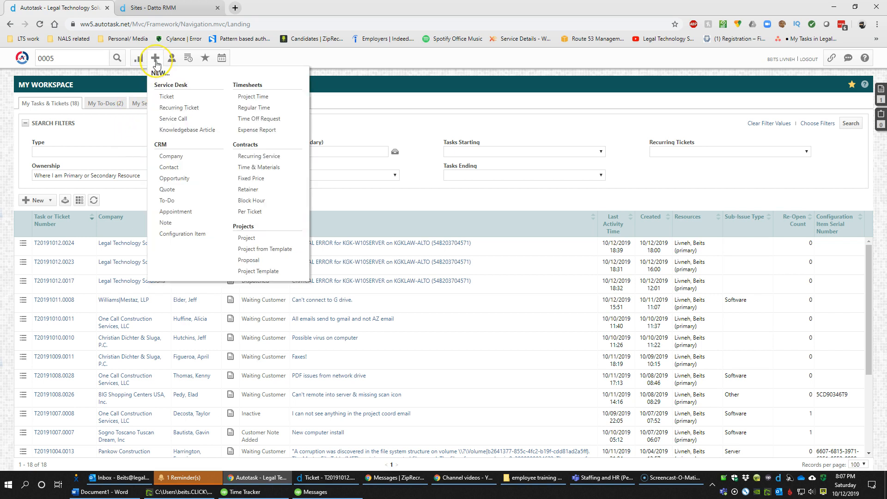
click(156, 62)
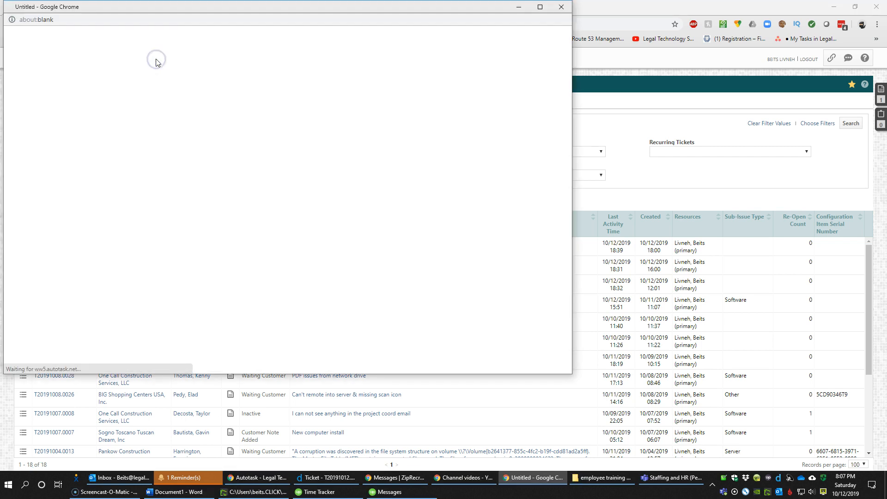
drag(164, 12, 272, 40)
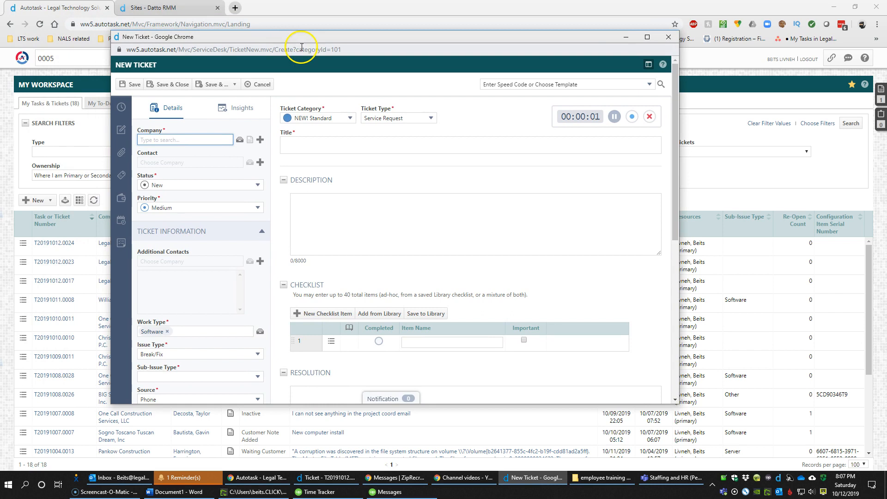
click(342, 118)
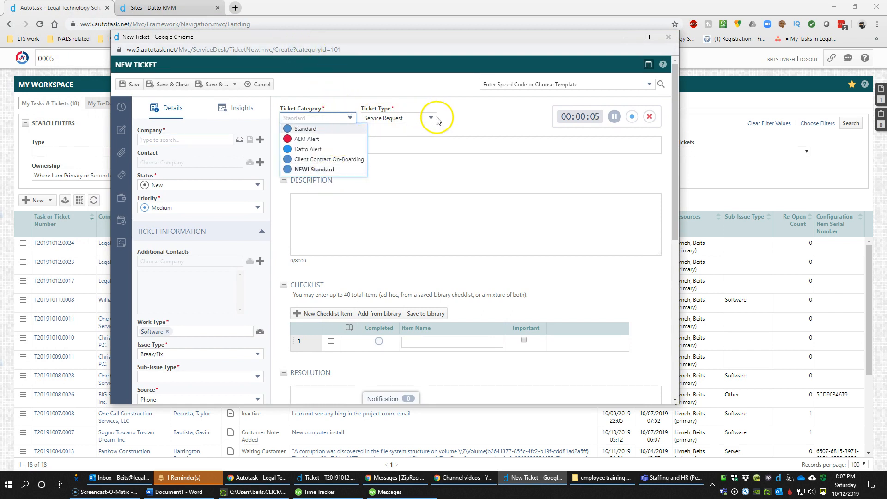
click(313, 170)
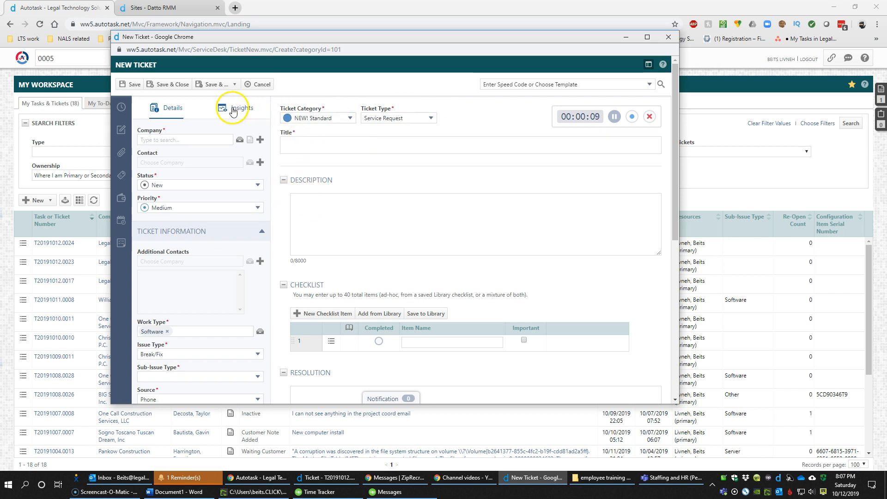
click(319, 118)
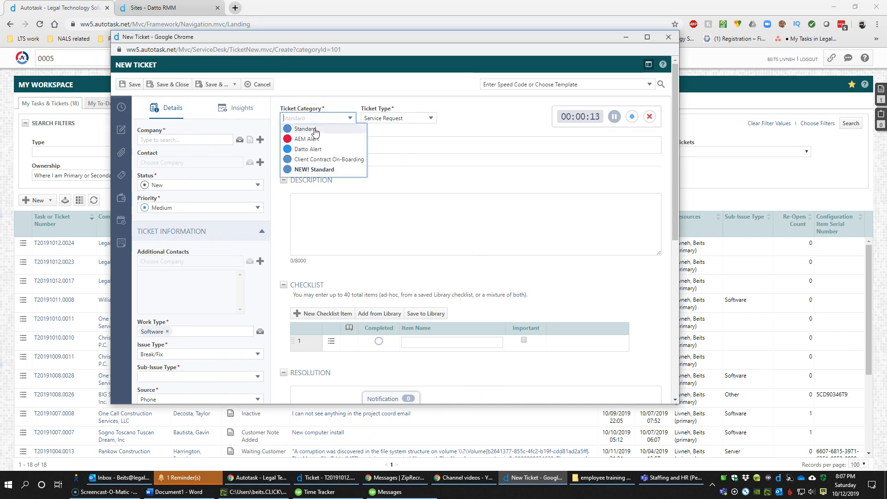
click(314, 130)
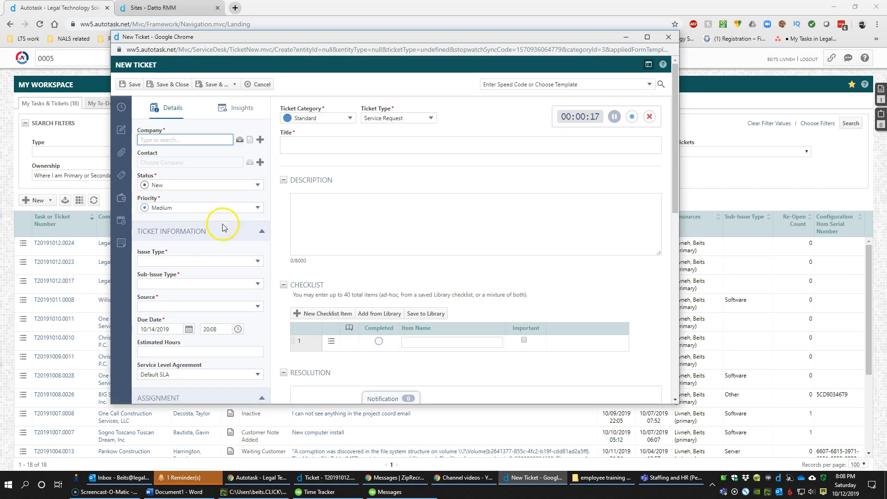
Scroll through the New Ticket form and view its Insights summary
scroll(215, 251, down, 5)
scroll(215, 251, down, 5)
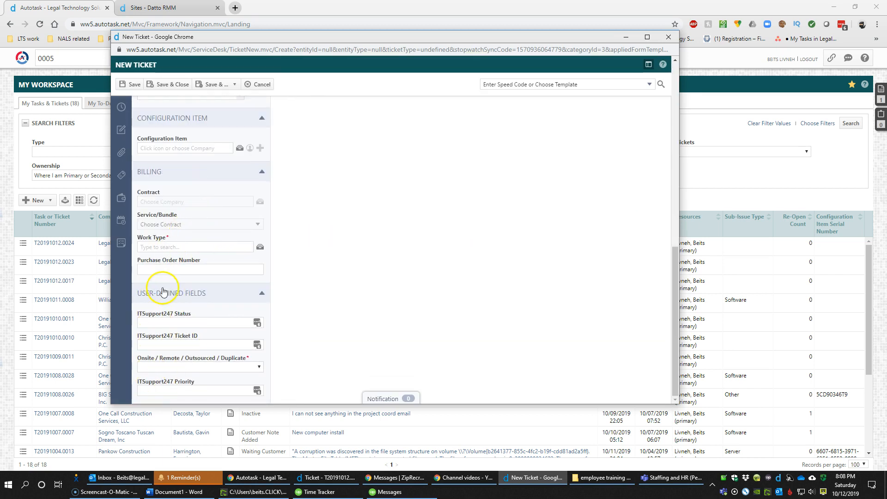
scroll(208, 305, up, 5)
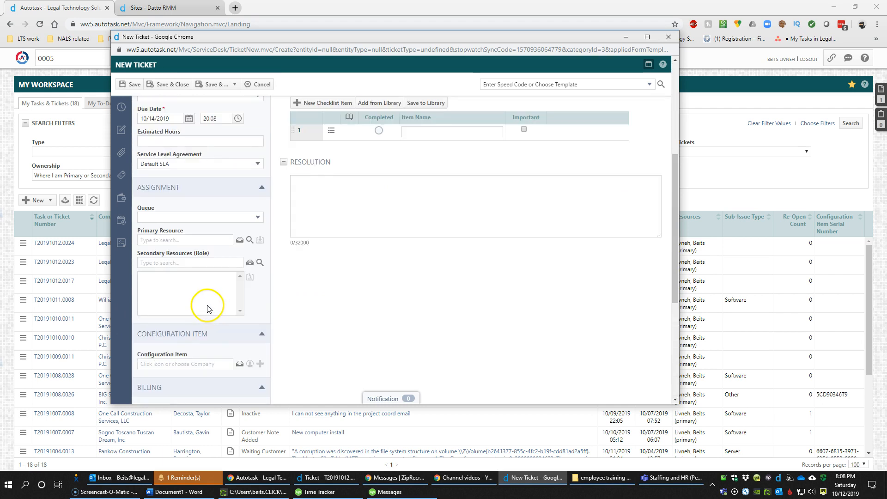
scroll(205, 291, up, 3)
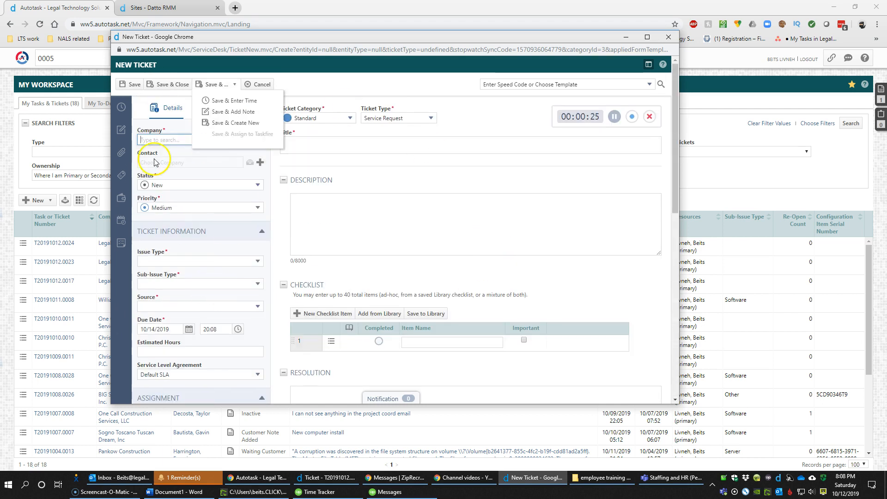
click(244, 110)
scroll(204, 212, down, 3)
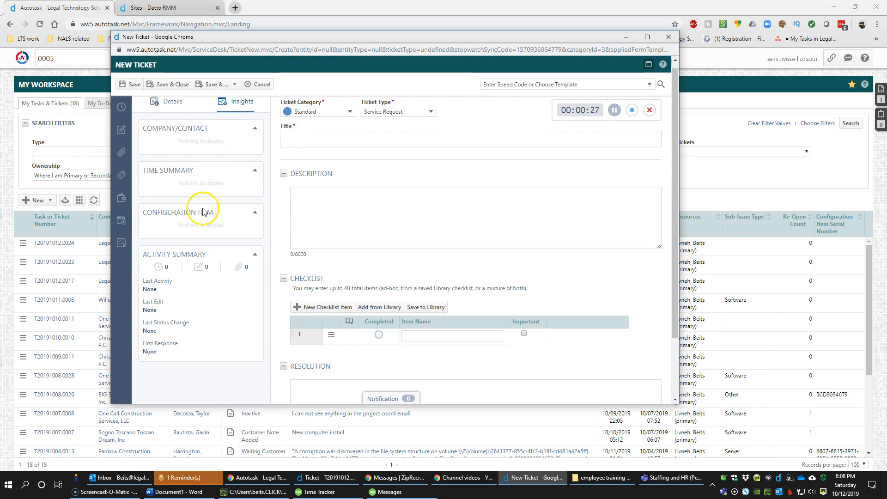
scroll(202, 227, up, 3)
Switch Ticket Category to NEW! Standard, giving Software work type, Break/Fix issue type, Help Desk queue
click(307, 119)
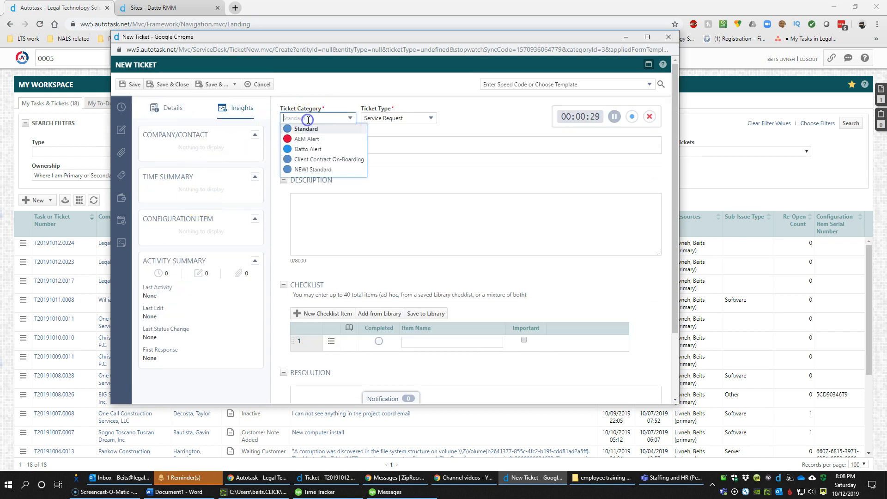
click(317, 169)
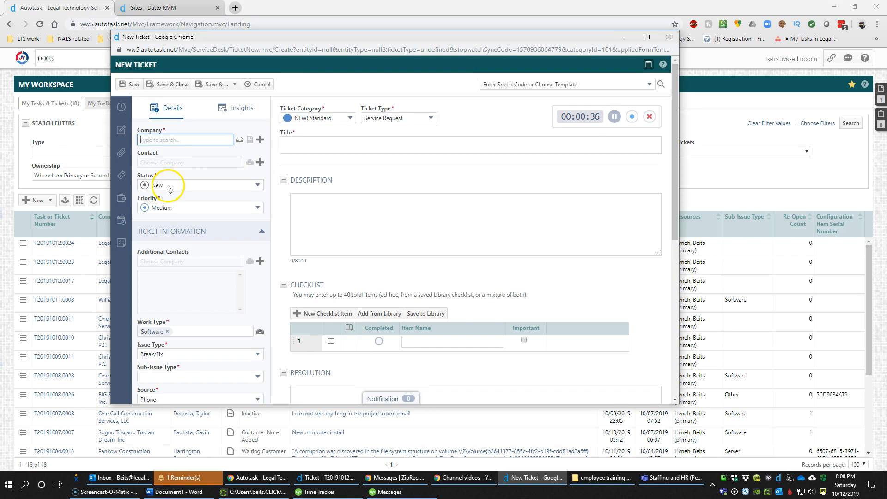
scroll(185, 212, down, 2)
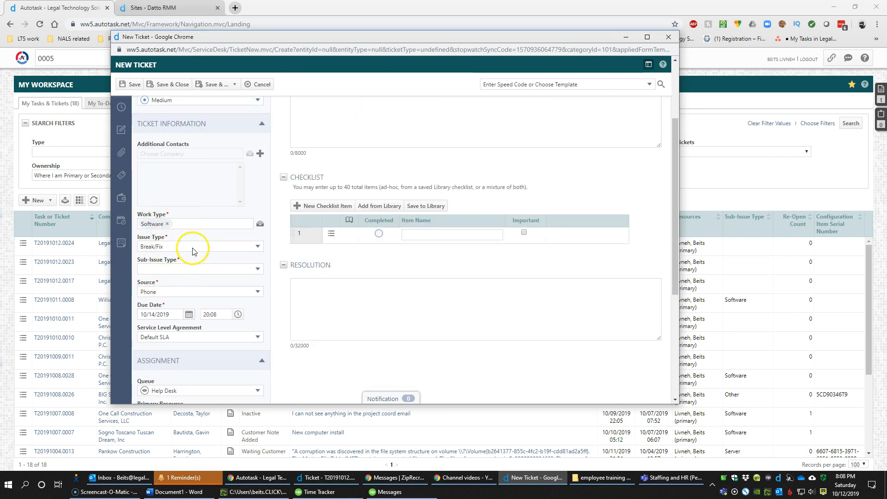
scroll(169, 306, down, 2)
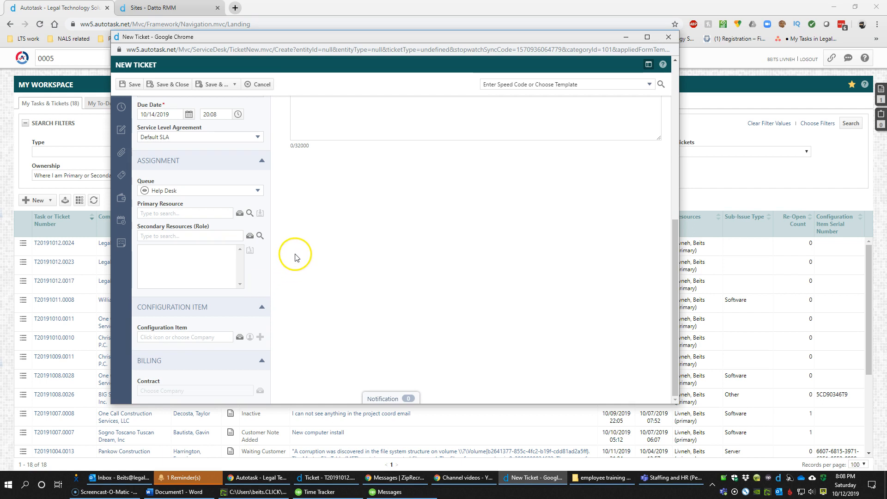
scroll(278, 303, up, 10)
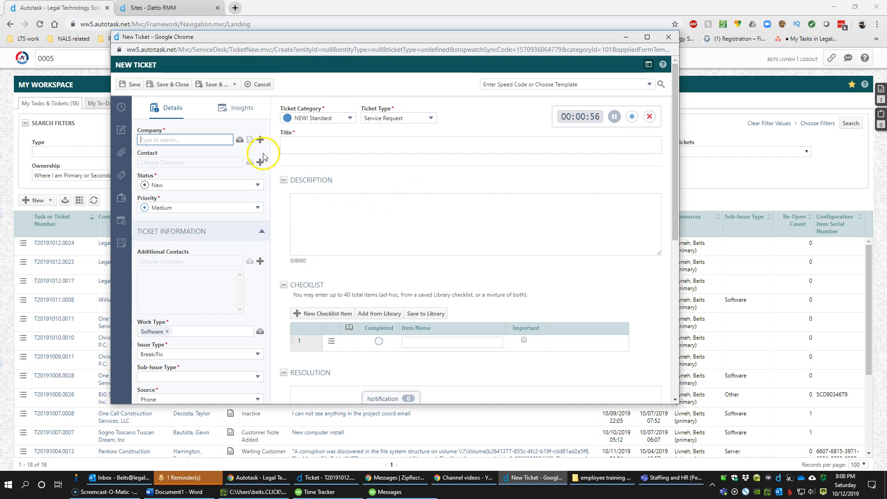
Search 'lega' and set Legal Technology Solutions with the test contact, then review insights
click(188, 141)
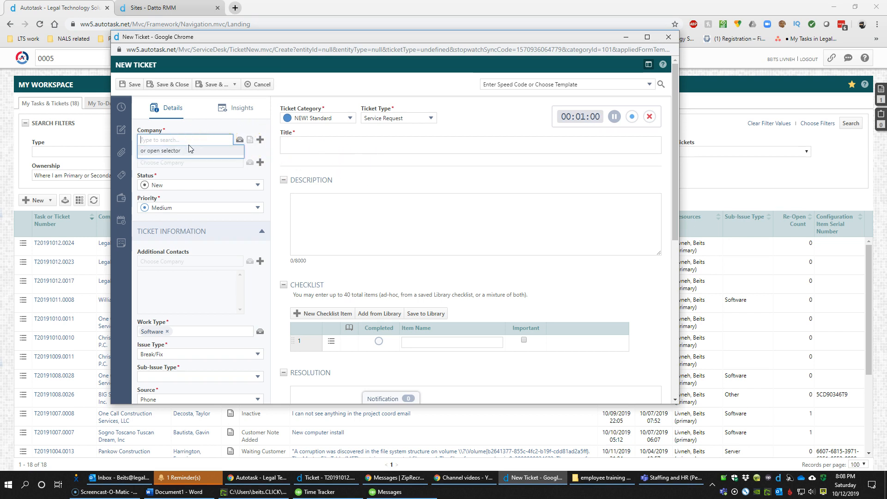
text(lega)
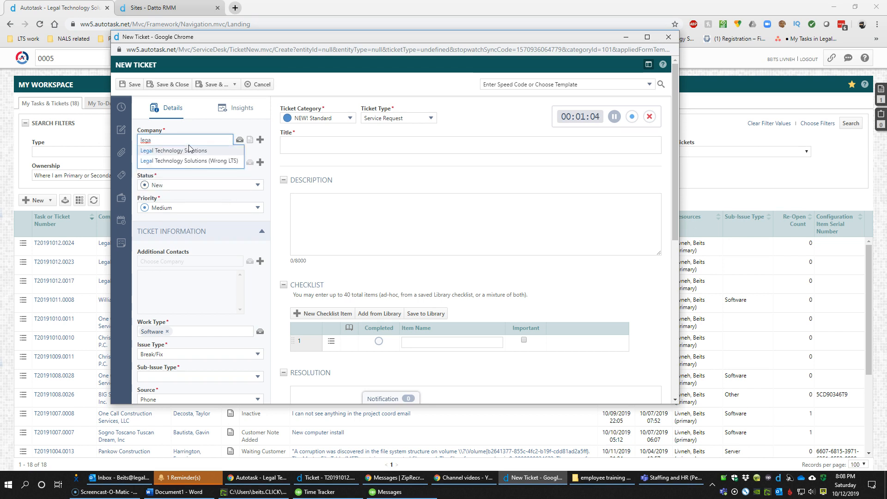
click(188, 150)
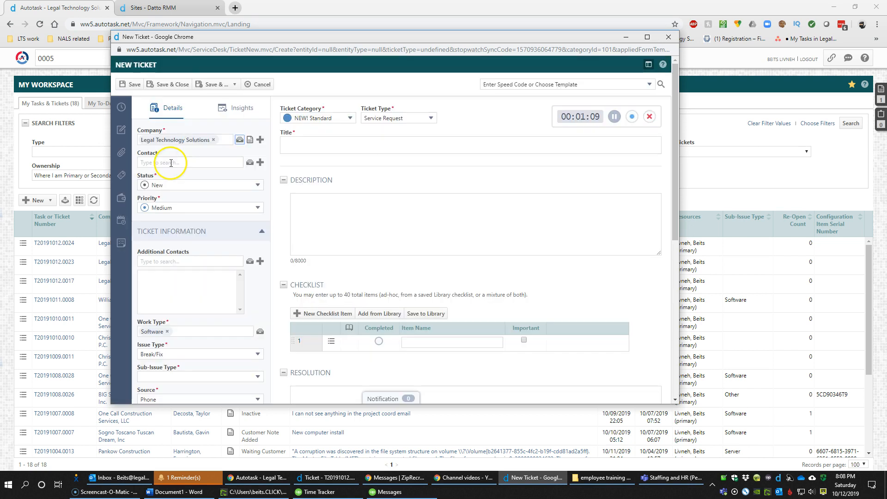
click(171, 163)
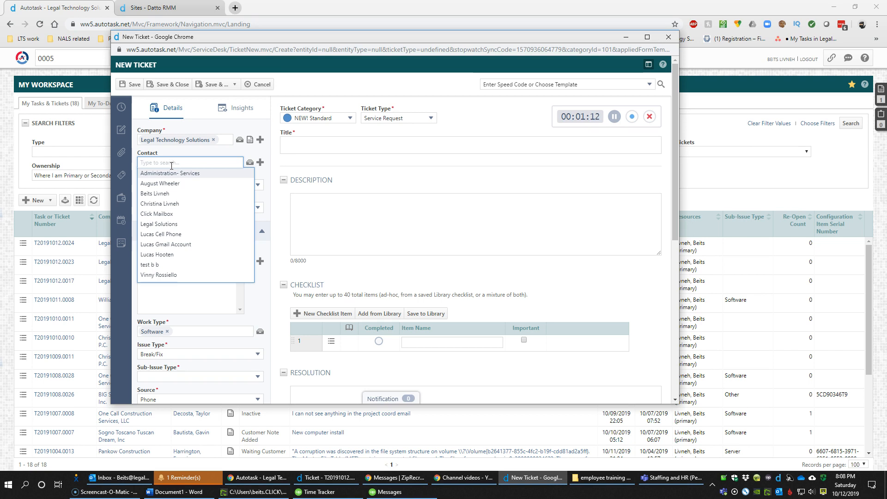
click(184, 195)
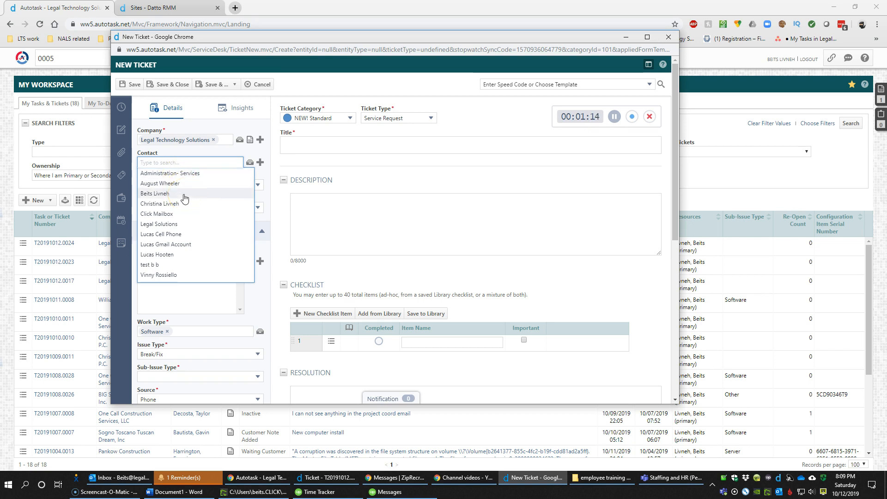
click(174, 265)
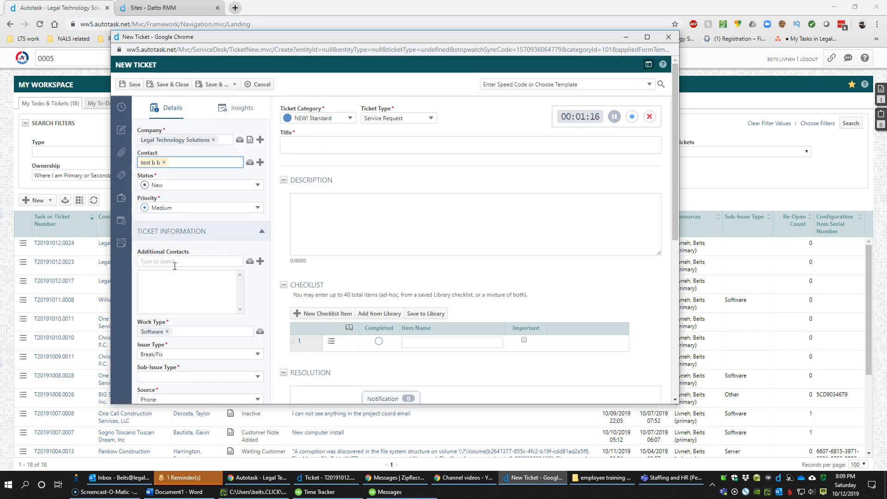
click(237, 110)
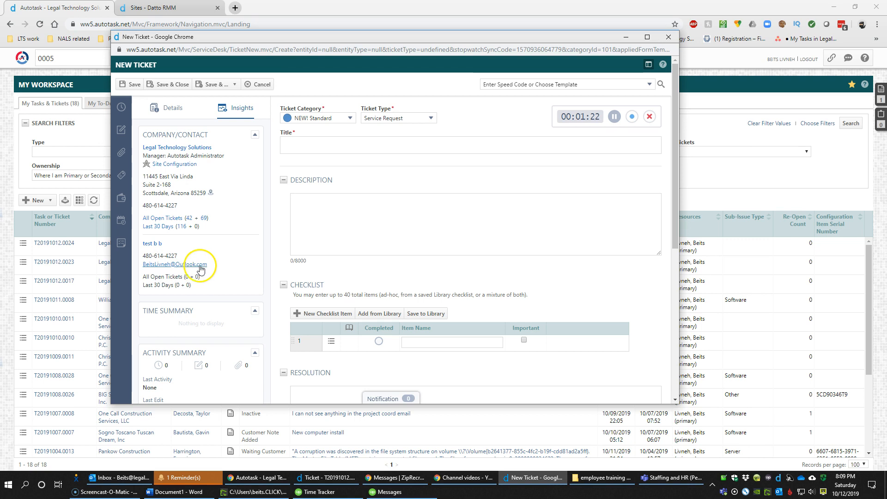
click(174, 108)
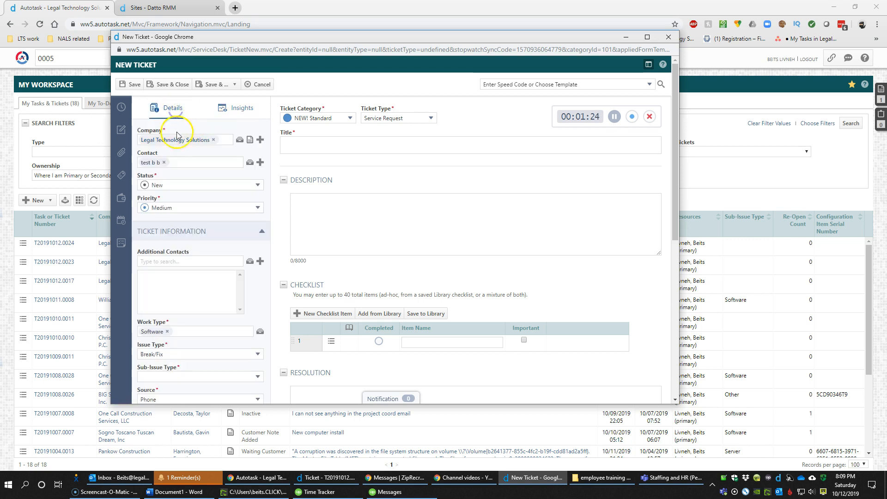
Clear the contact and company, then choose Legal Technology Solutions (Wrong LTS) instead
click(165, 162)
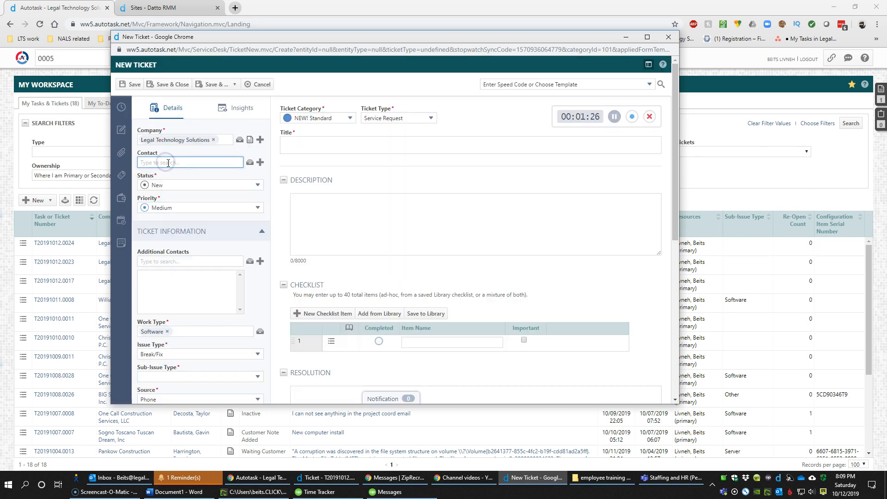
click(205, 158)
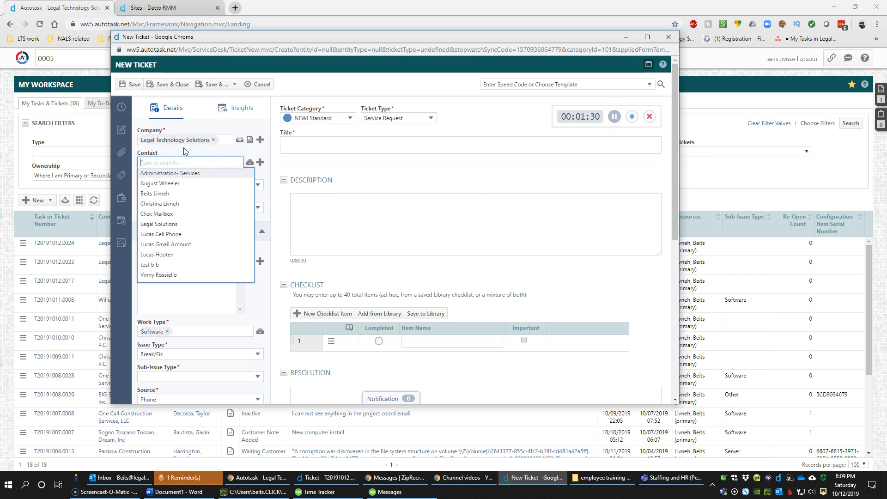
click(213, 139)
click(206, 139)
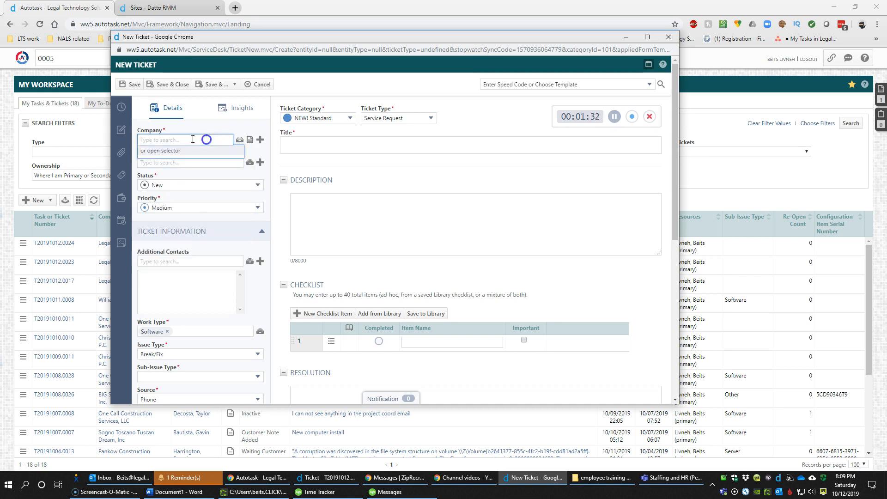
text(lega)
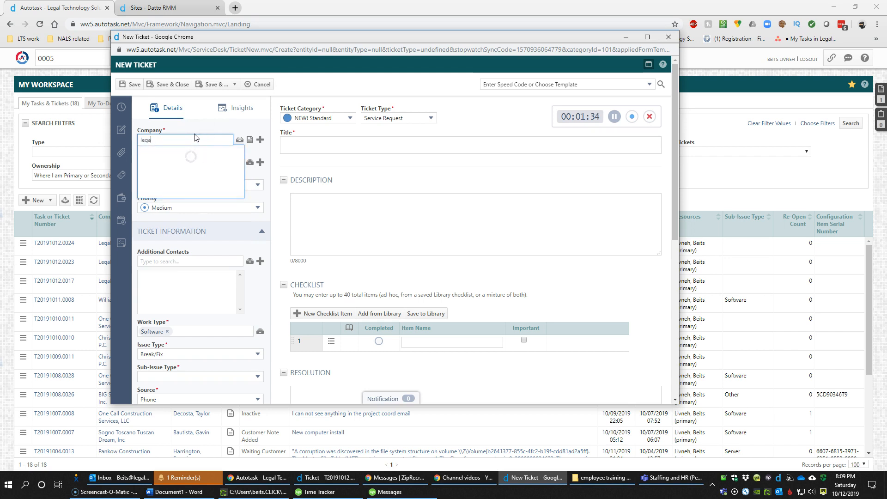
click(220, 161)
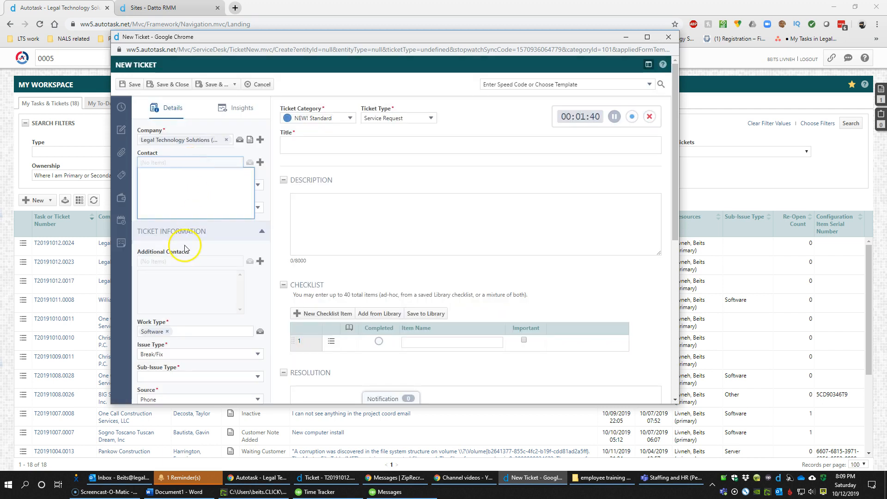
Look for contacts under Legal Technology Solutions (Wrong LTS), leaving the contact empty
click(197, 271)
click(193, 162)
click(261, 162)
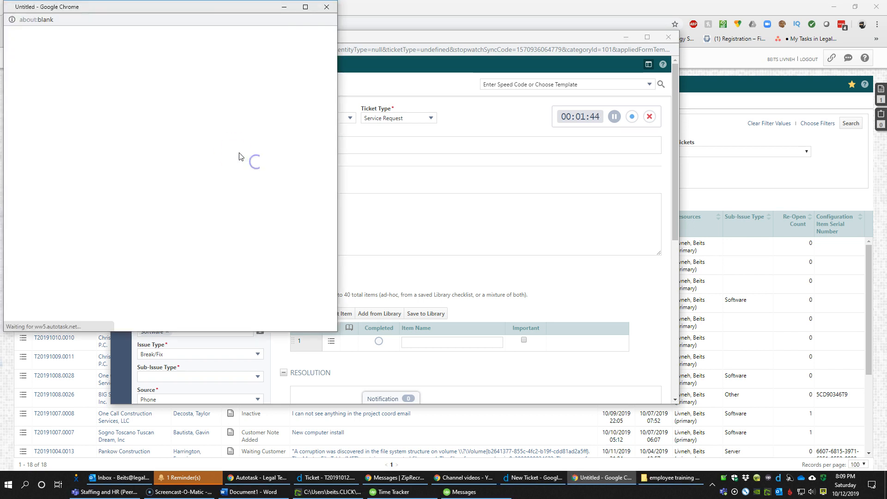
click(327, 7)
click(261, 162)
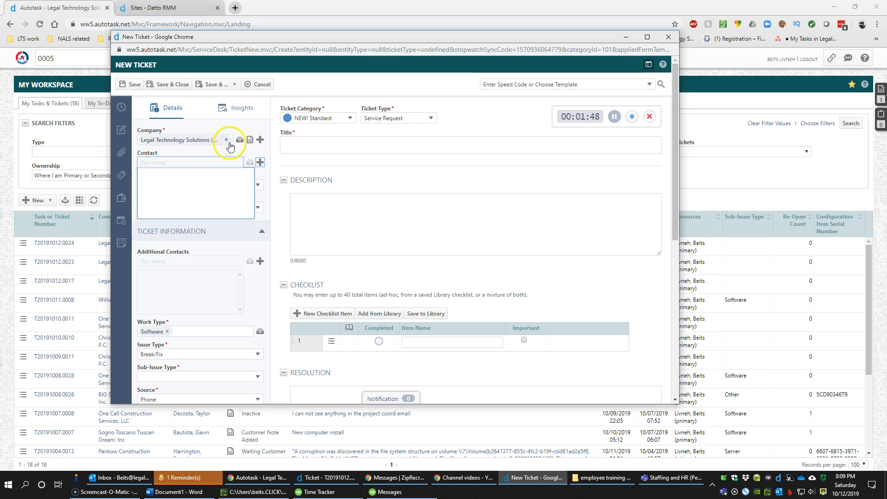
click(199, 142)
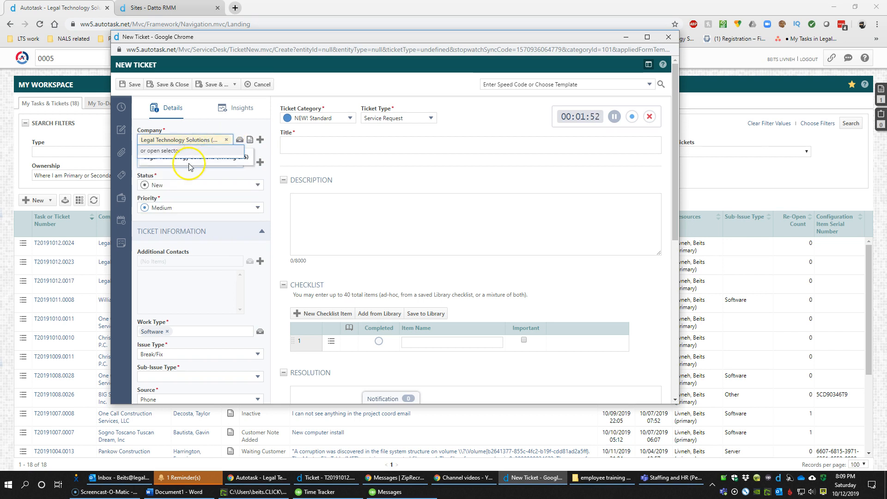
click(318, 147)
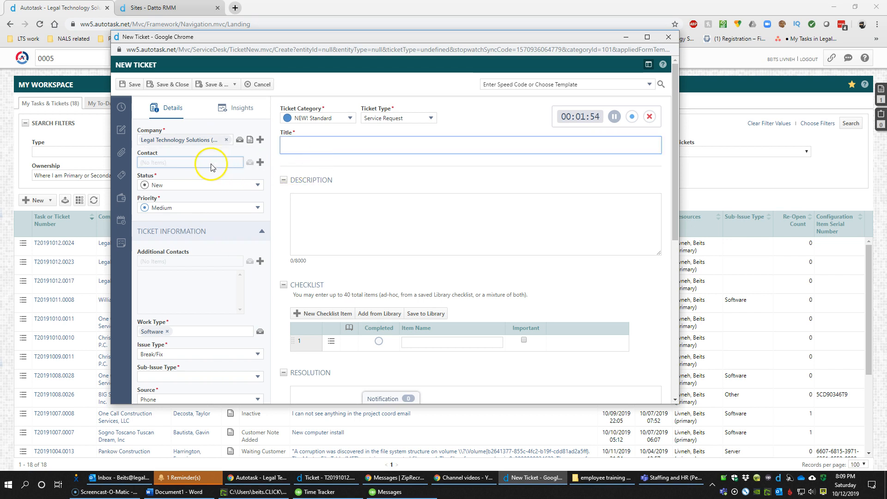
click(170, 163)
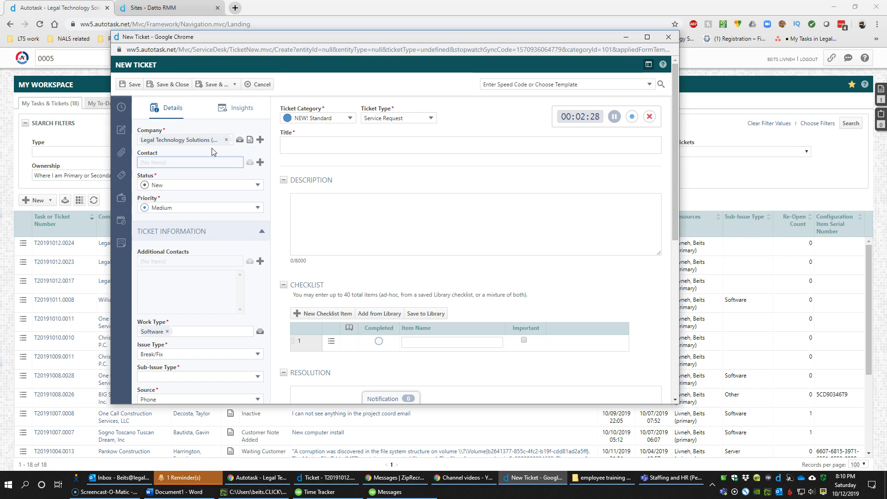
Open a New Contact window for Legal Technology Solutions (Wrong LTS)
click(261, 162)
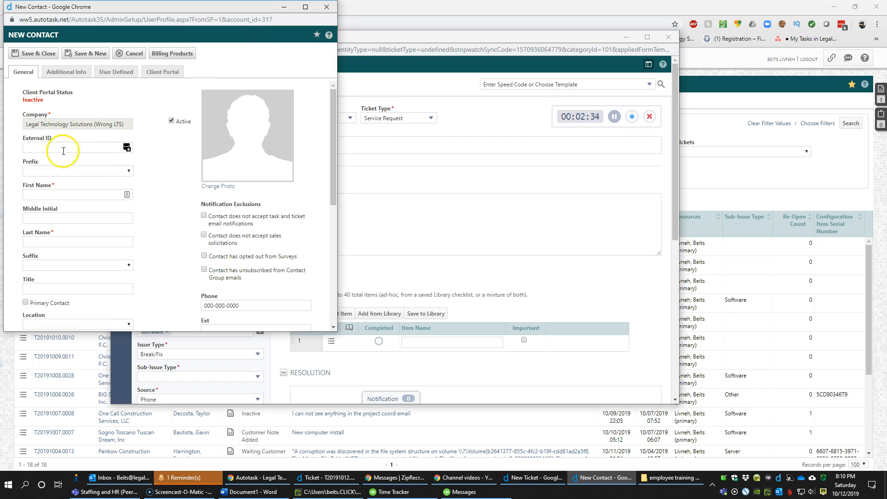
Enter the test contact's first and last names and title TEST, then open Location choices
click(60, 146)
key(Tab)
key(Tab)
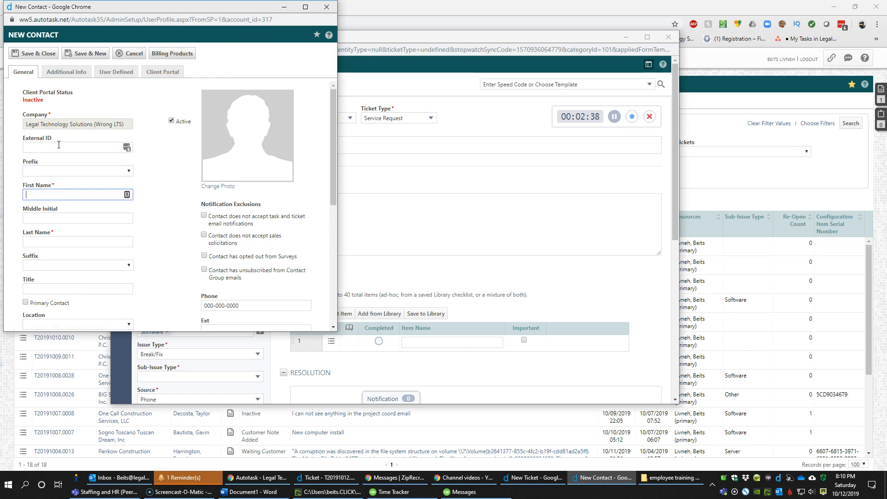
key(Tab)
key(Tab)
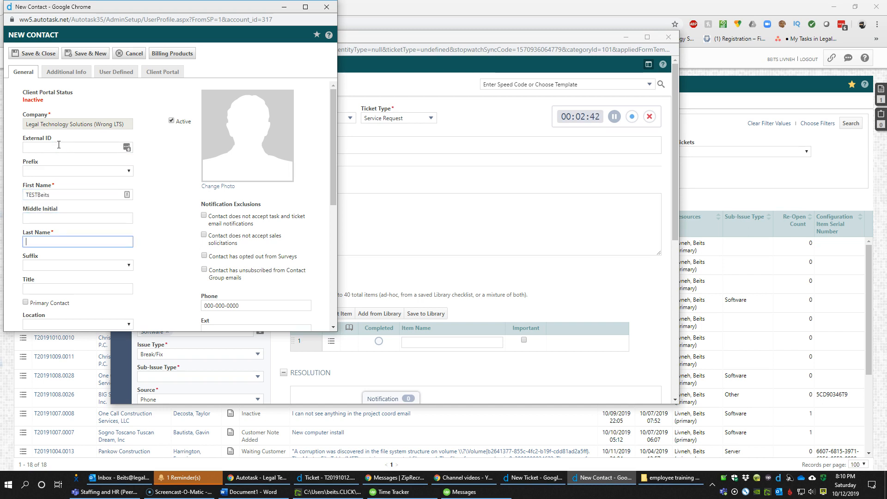
key(Tab)
key(Tab)
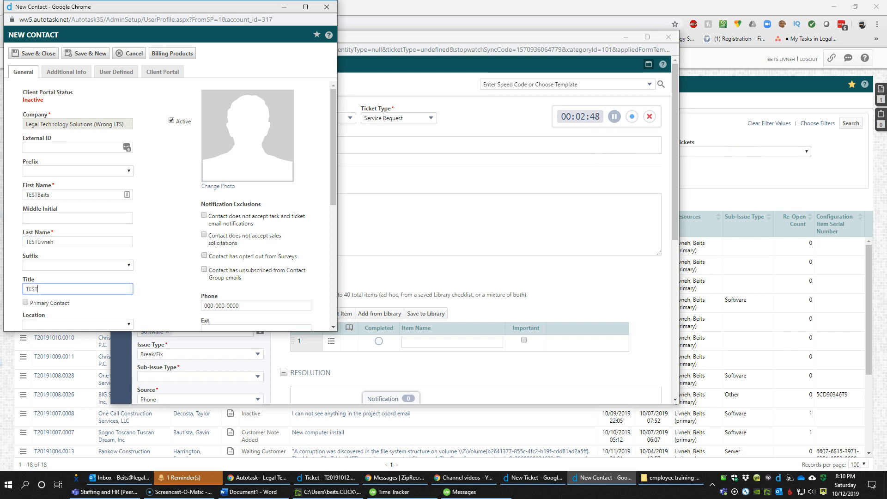
scroll(204, 182, down, 2)
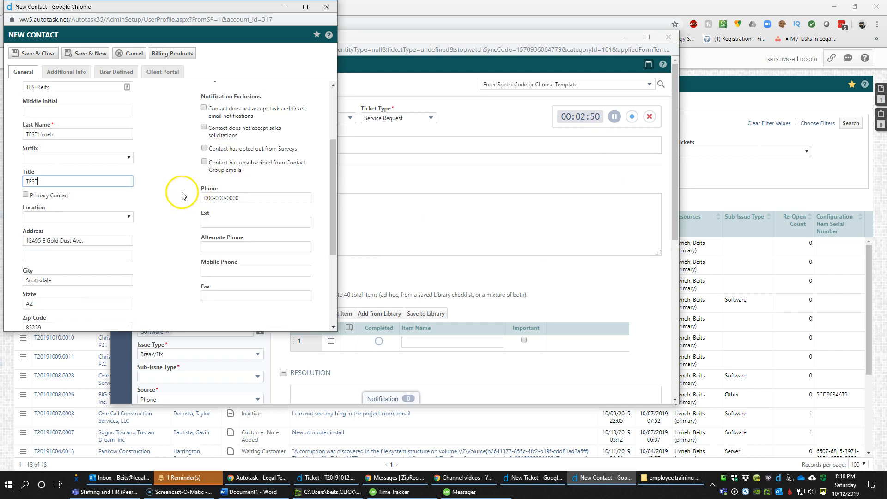
click(59, 199)
click(35, 221)
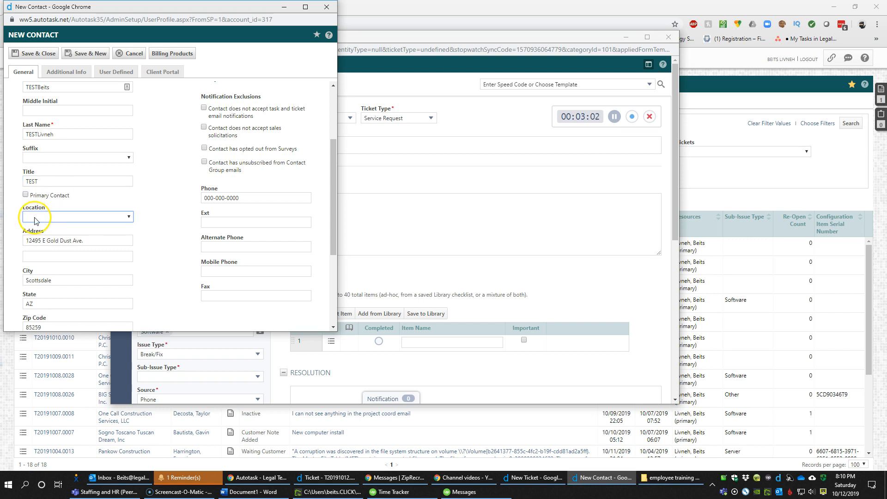
click(127, 215)
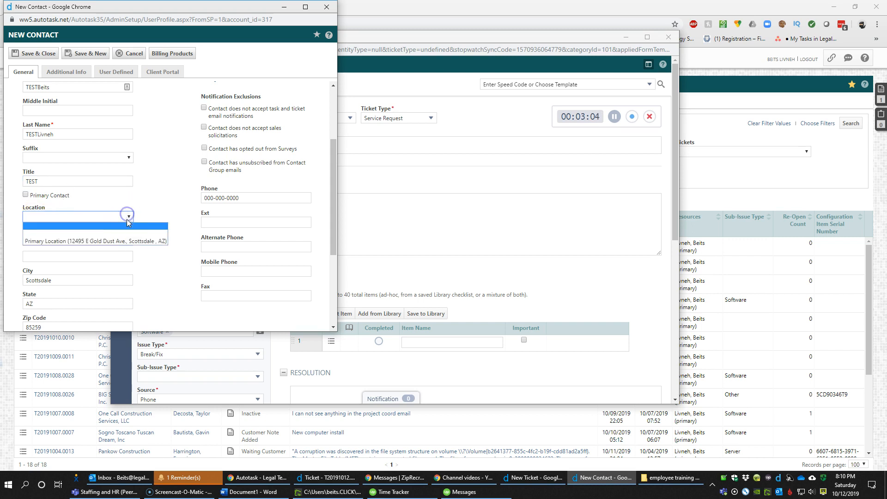
Set the contact's location to Primary Location and accept the matching address
click(125, 241)
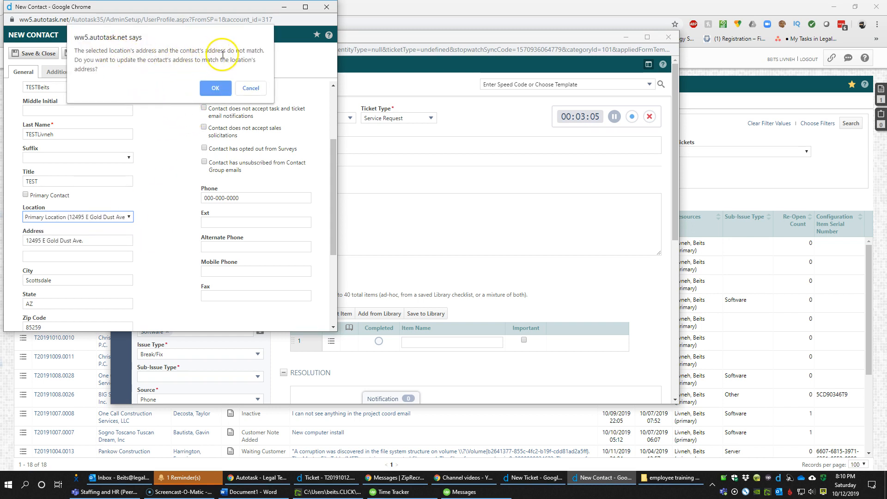
click(213, 91)
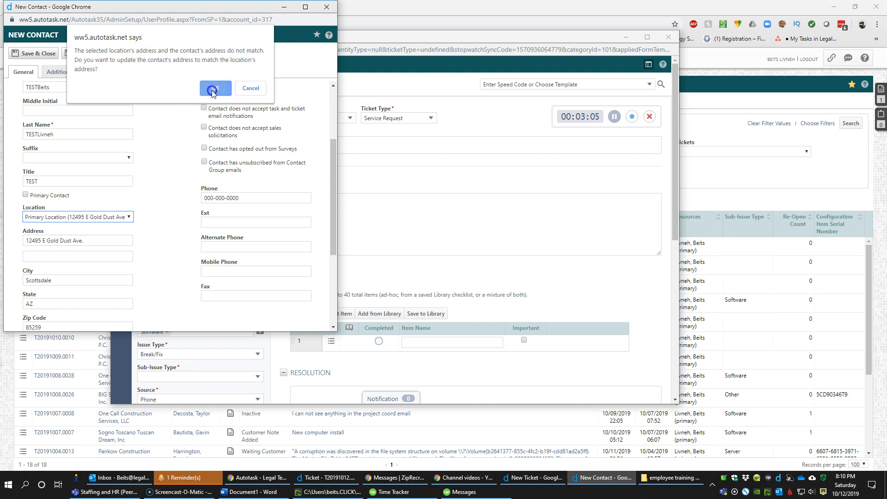
key(Tab)
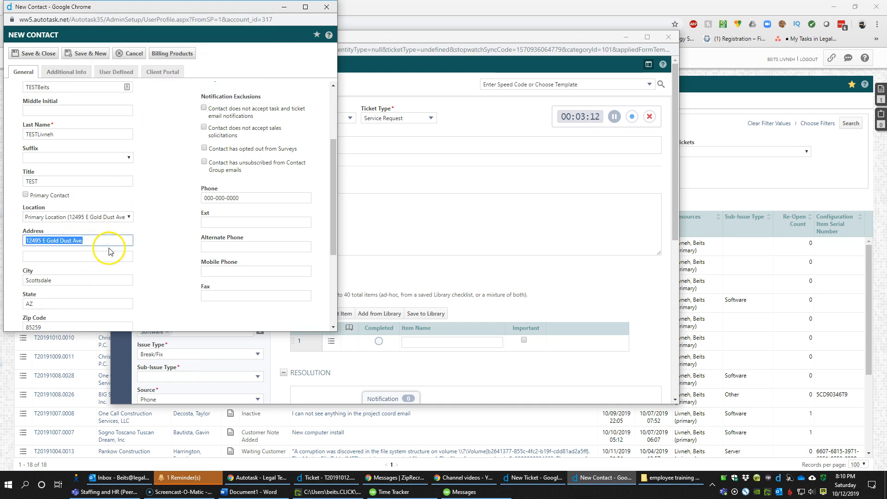
scroll(194, 252, down, 2)
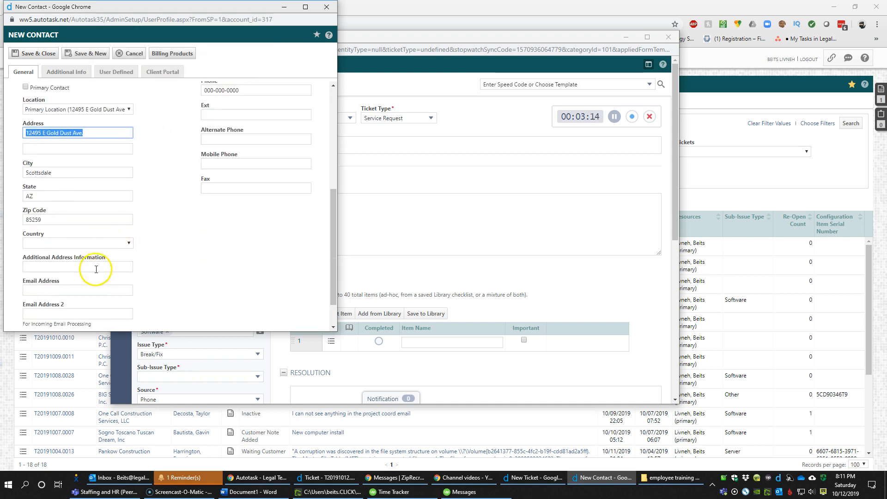
Enter the contact's e-mail address in the Email Address field
click(77, 289)
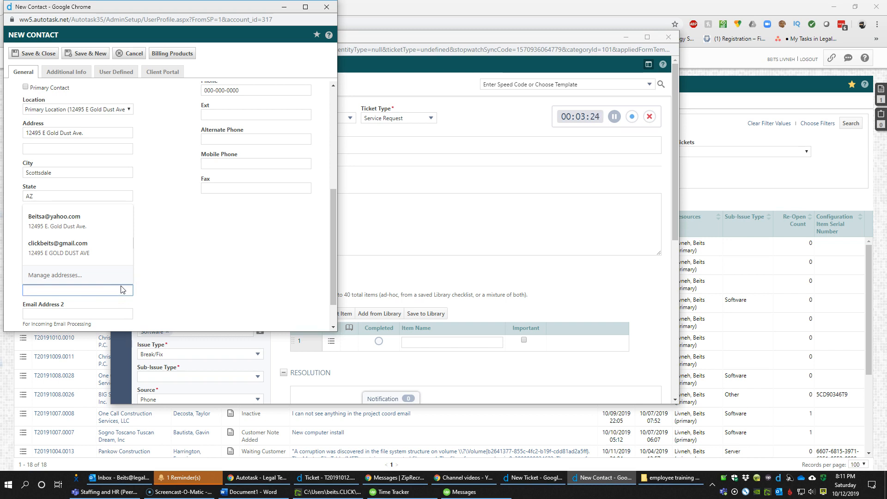
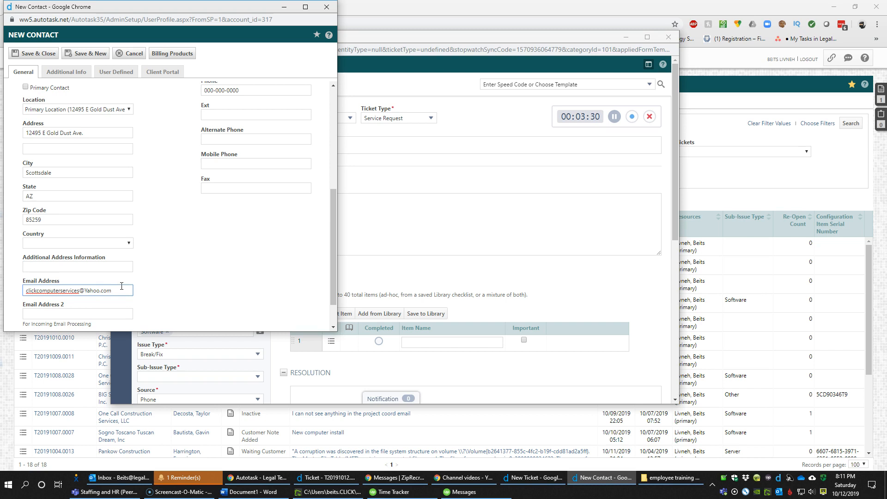
key(Tab)
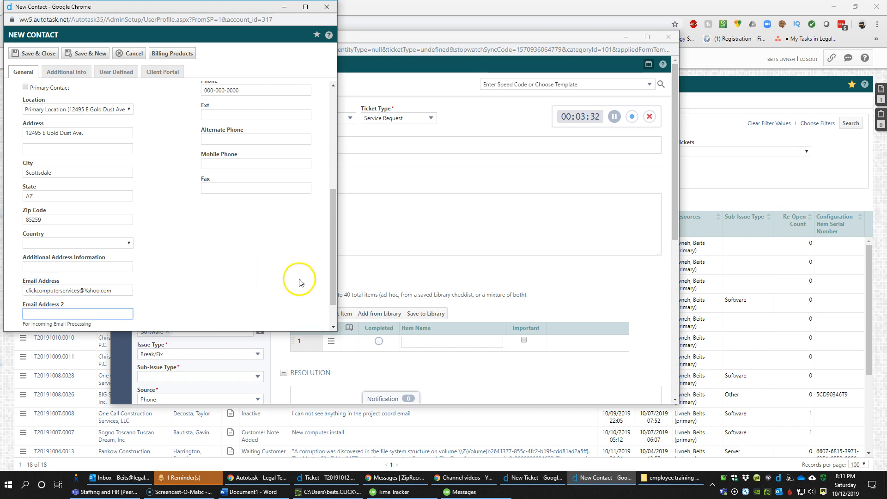
scroll(194, 283, down, 1)
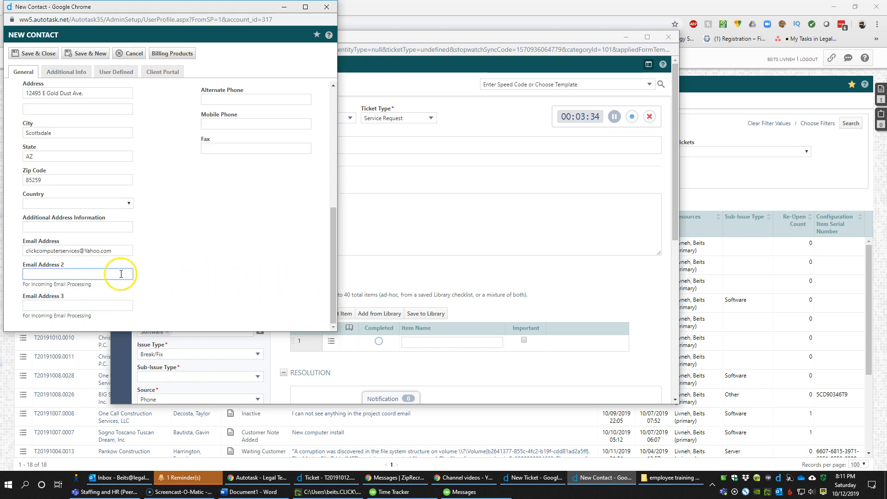
drag(111, 251, 26, 252)
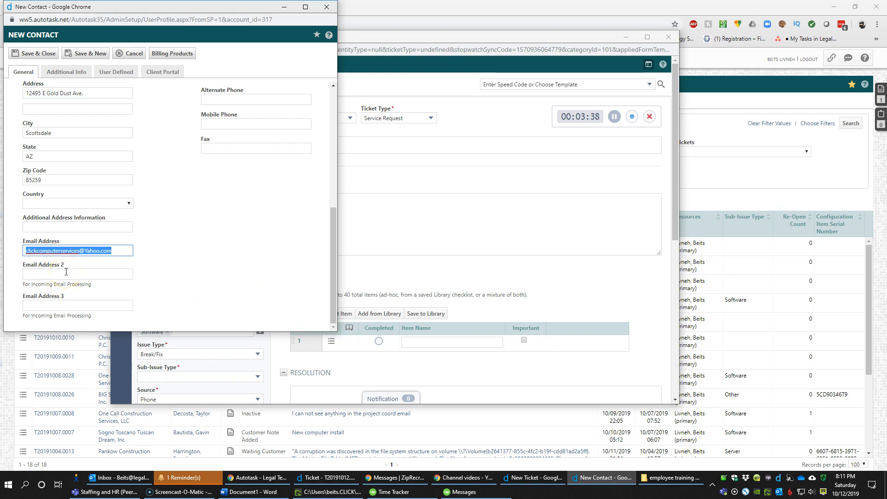
click(104, 272)
click(156, 268)
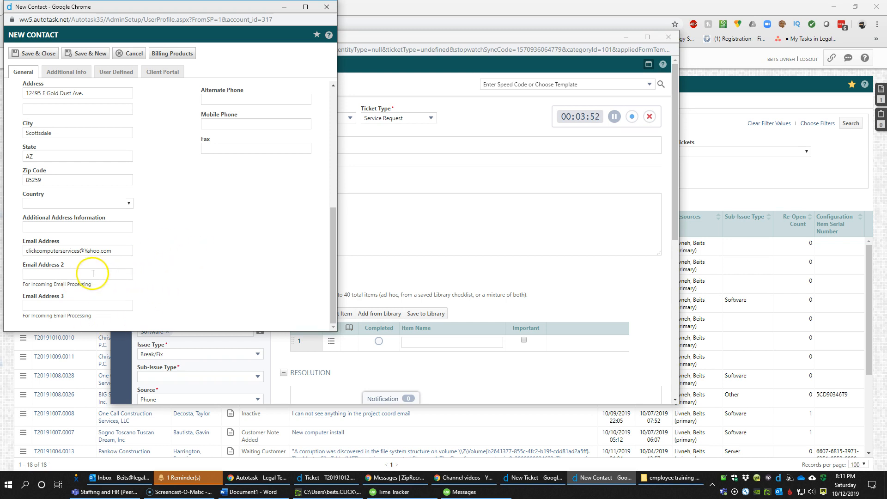
scroll(183, 212, up, 1)
scroll(183, 212, up, 1)
click(217, 231)
text(4805555555)
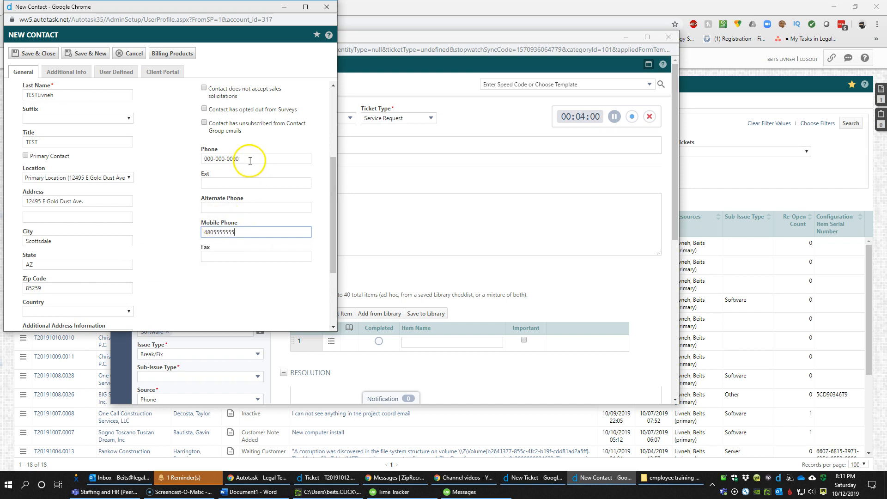
drag(251, 158, 165, 158)
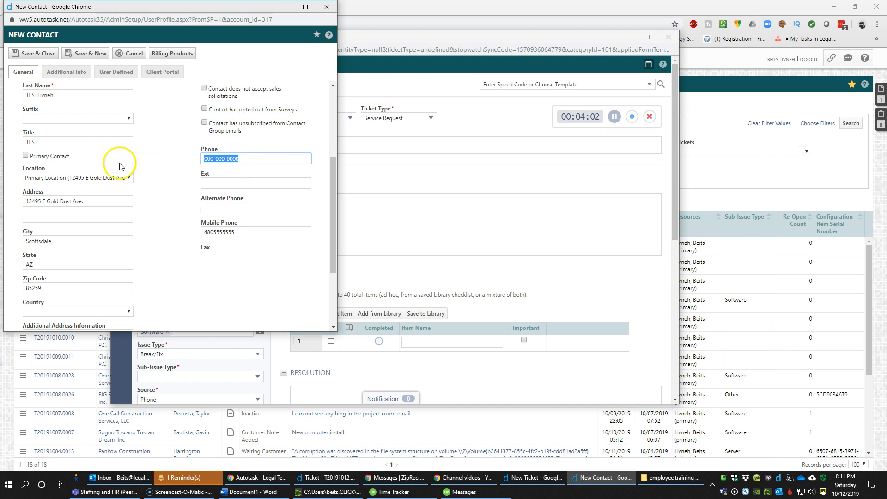
scroll(57, 138, up, 3)
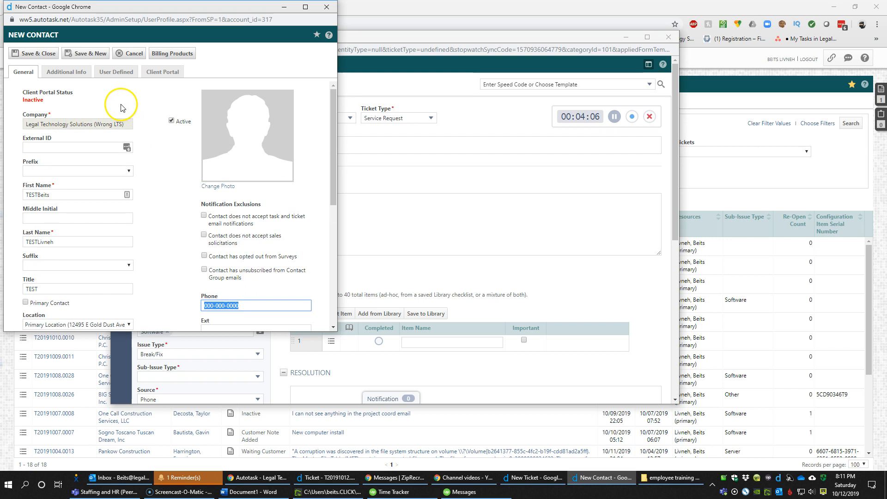
Set Authorized User to Authorized in the user-defined fields, leaving Customer Contact blank
click(74, 78)
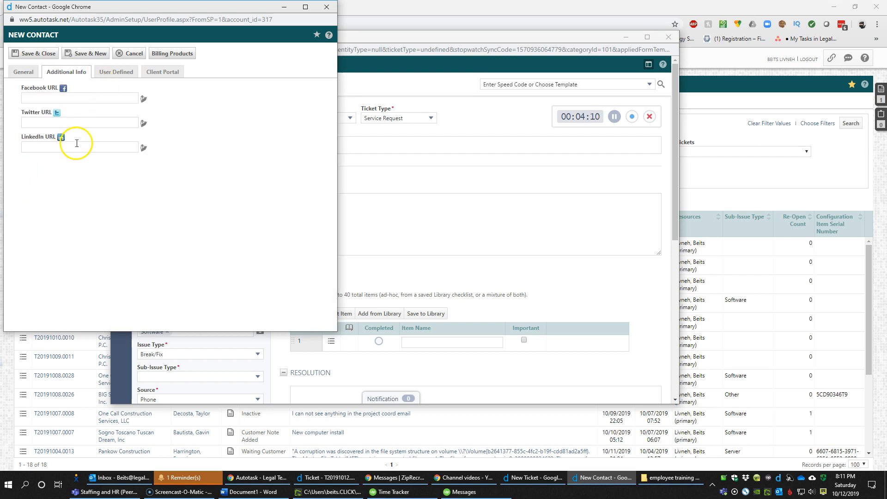
click(115, 78)
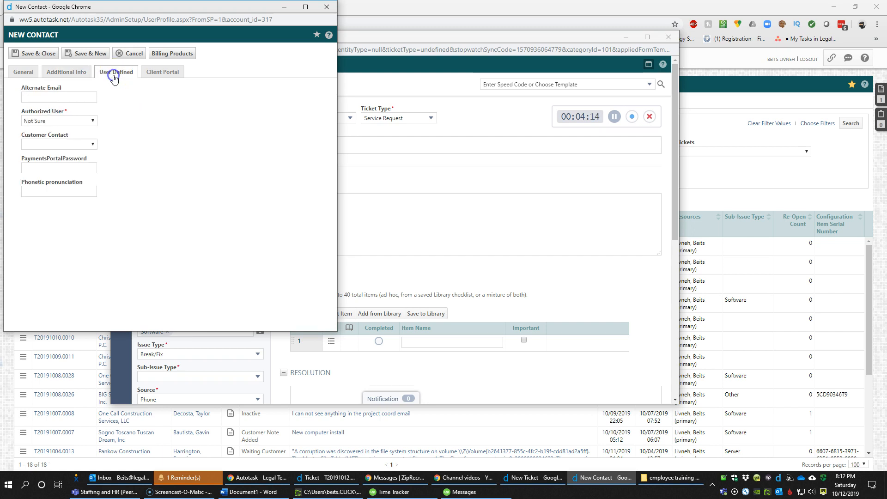
click(71, 120)
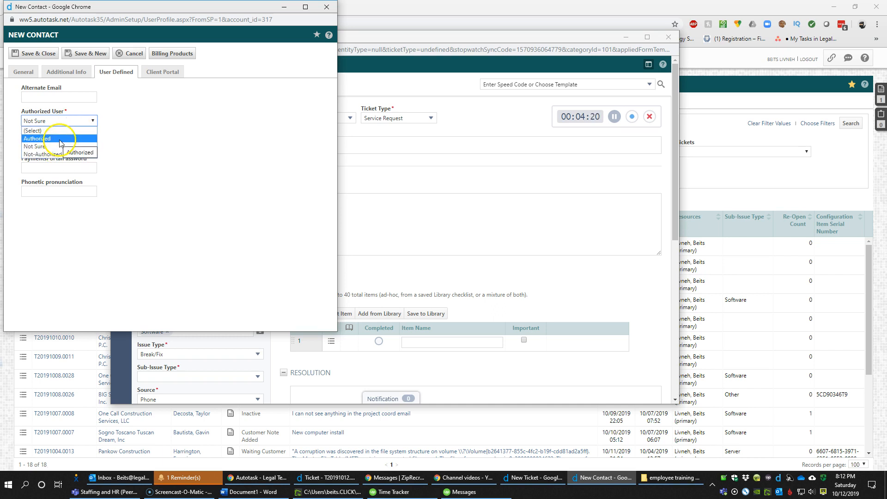
click(60, 140)
click(73, 120)
click(69, 141)
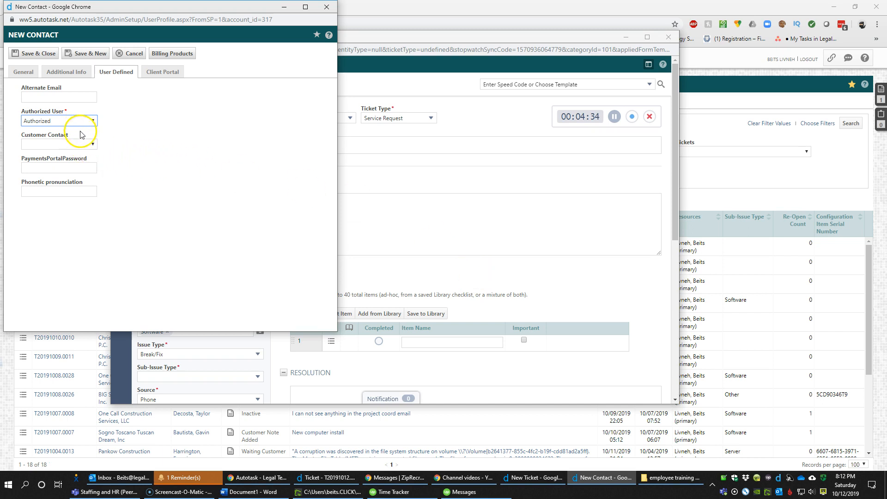
click(85, 145)
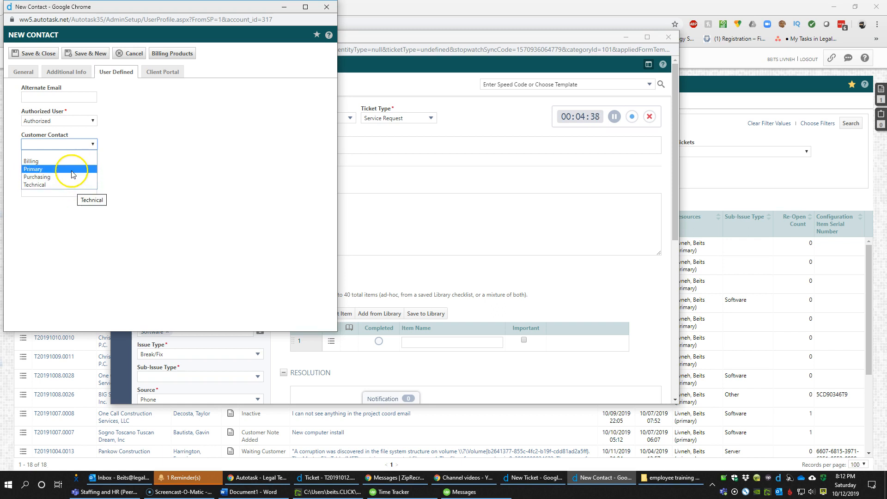
click(81, 149)
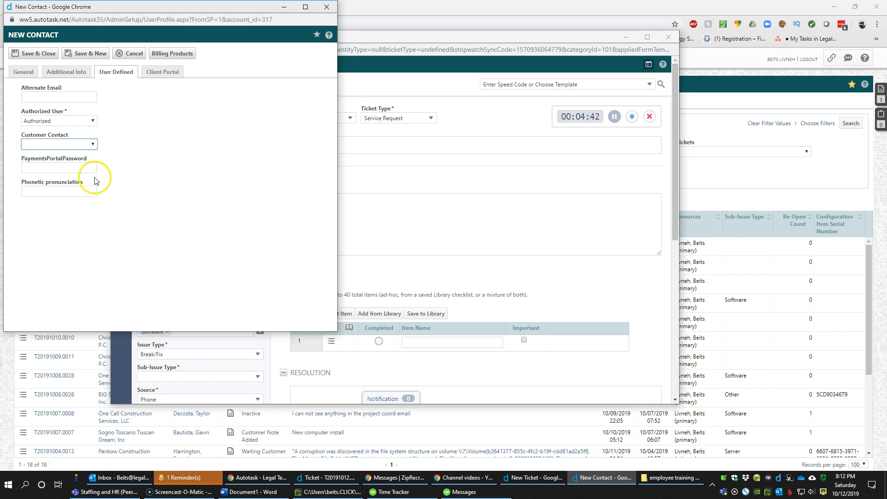
click(85, 169)
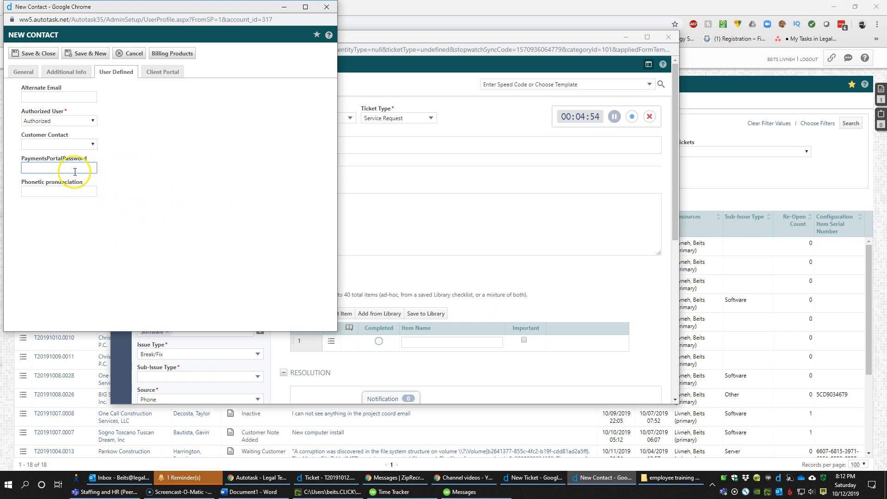
Activate client portal access for the new contact
click(37, 169)
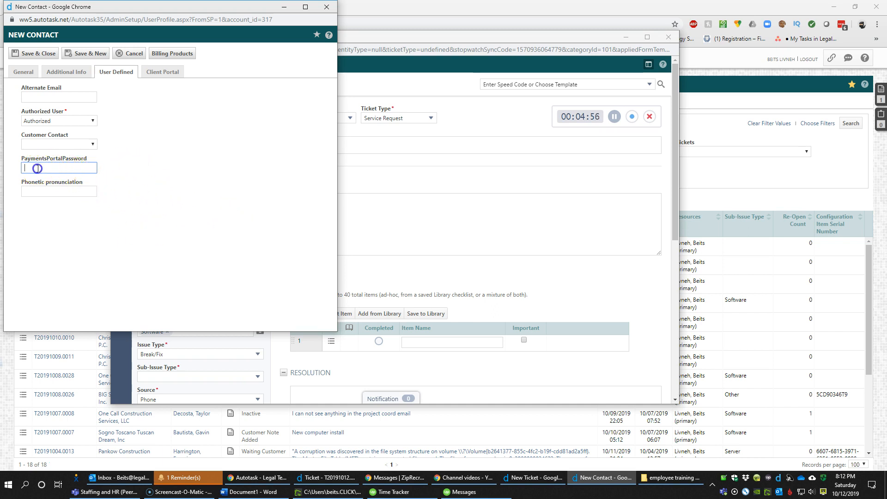
click(166, 74)
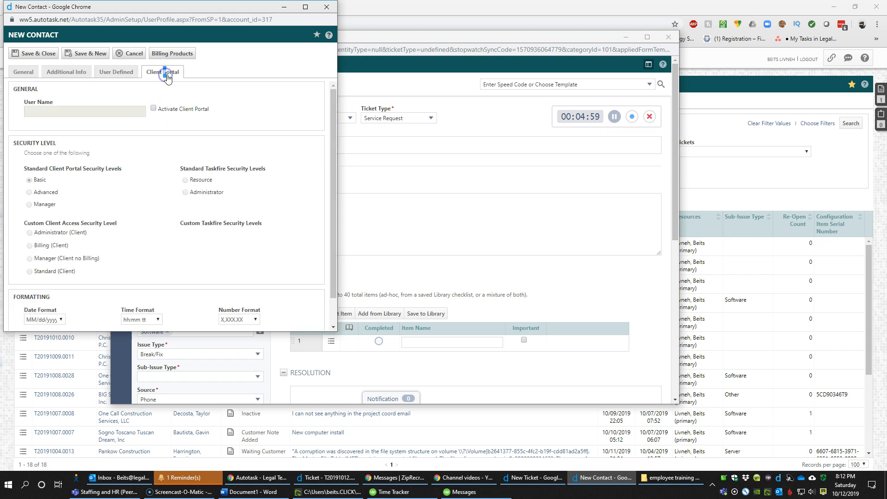
click(153, 108)
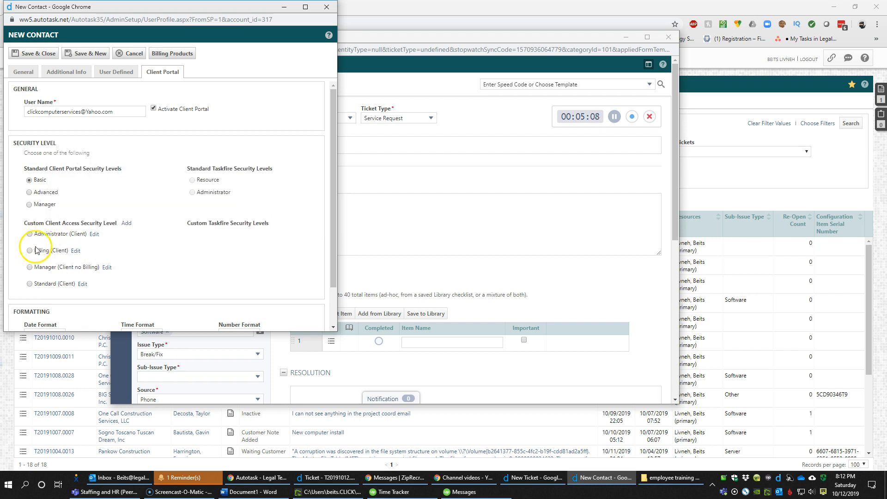
scroll(47, 245, down, 1)
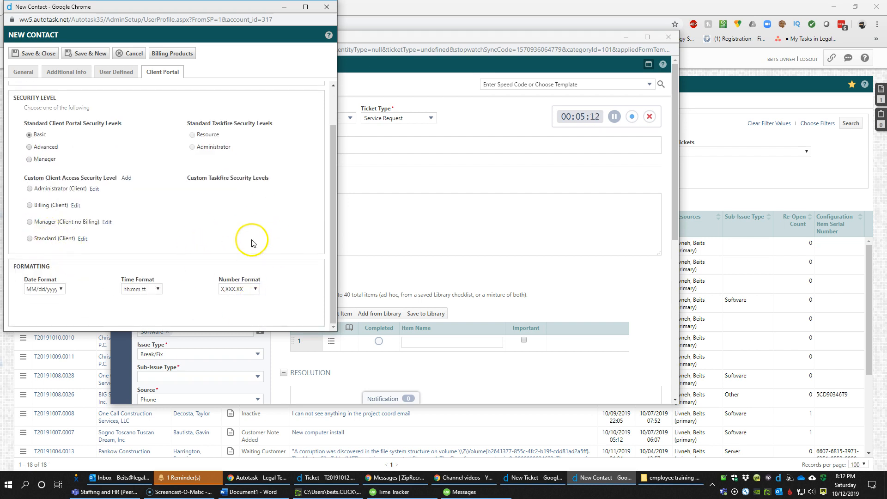
scroll(247, 232, up, 1)
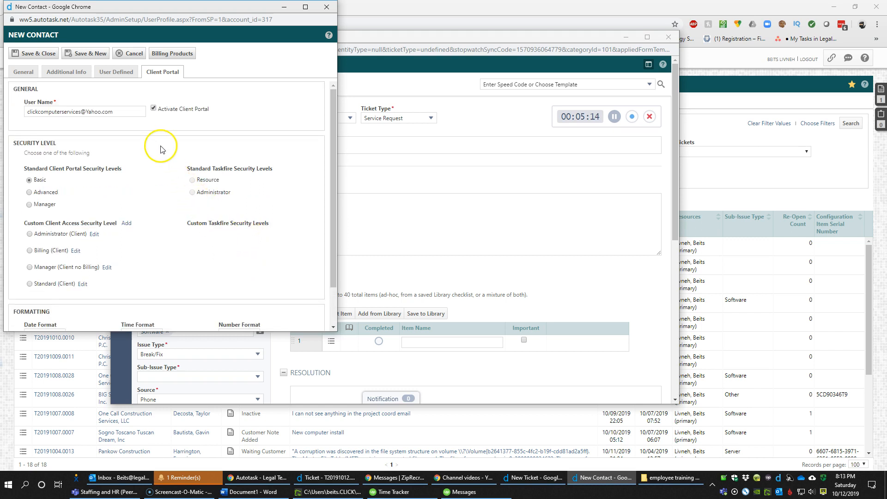
Save and close the new contact onto the ticket, then open a blank browser tab
click(24, 72)
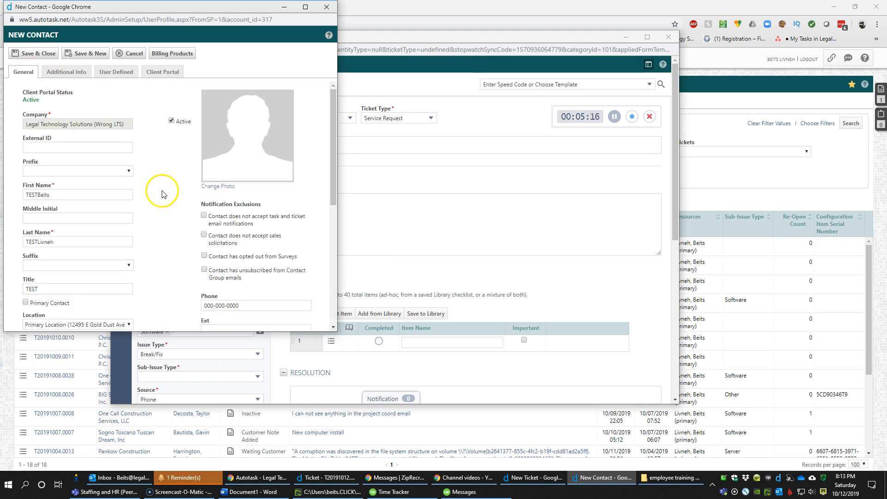
scroll(176, 207, down, 5)
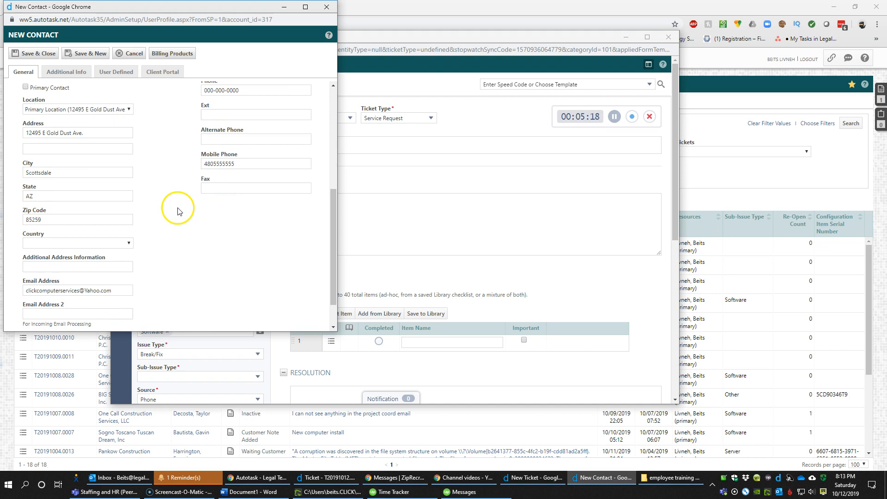
scroll(178, 211, up, 5)
click(41, 53)
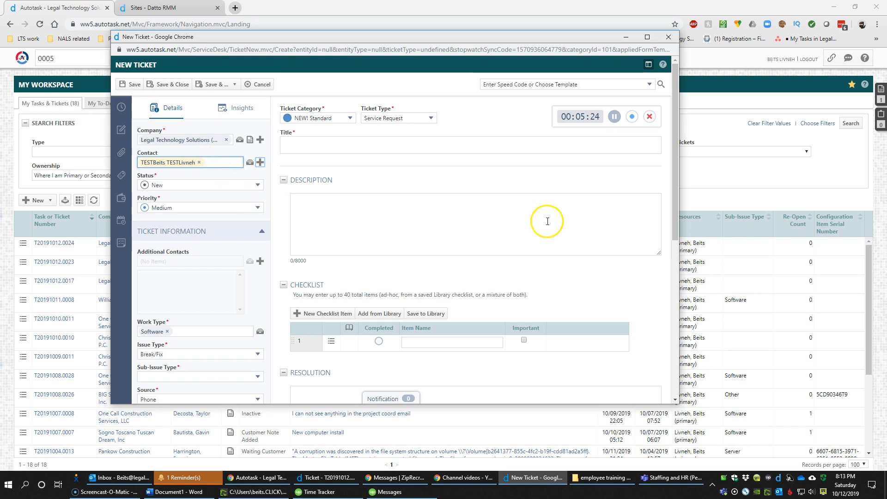
click(235, 8)
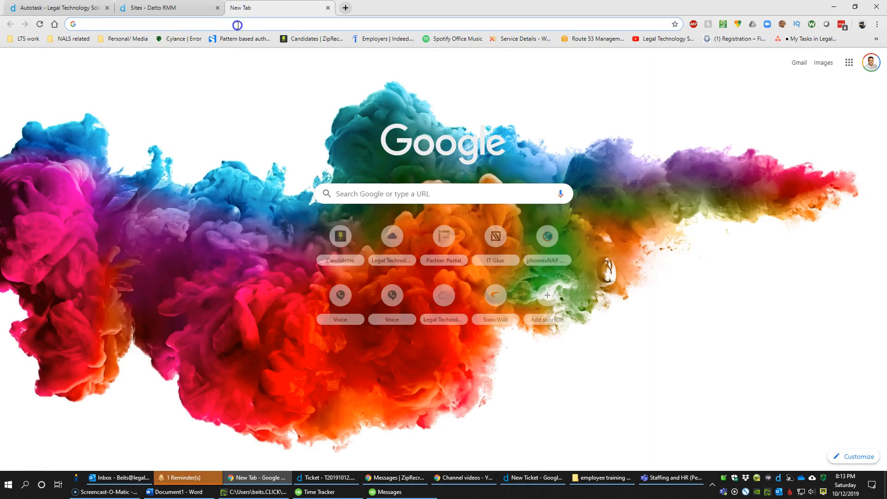
Go to Yahoo Mail via 'ymai' and open the Client Portal welcome email
text(clickco)
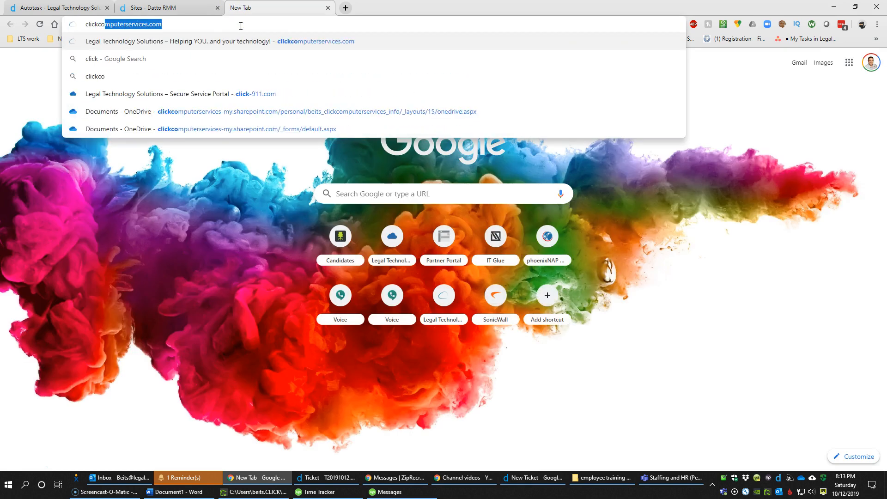
key(BackSpace)
key(BackSpace)
key(BackSpace)
key(BackSpace)
text(ty)
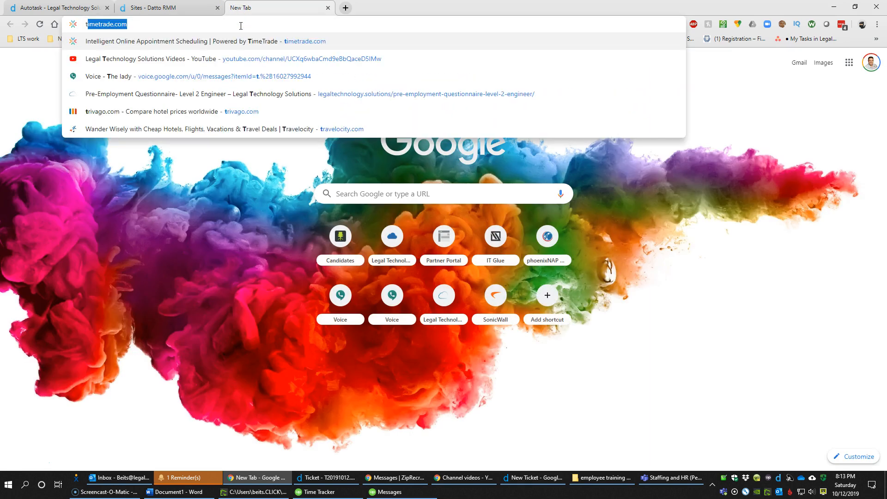
key(BackSpace)
key(BackSpace)
text(ymail)
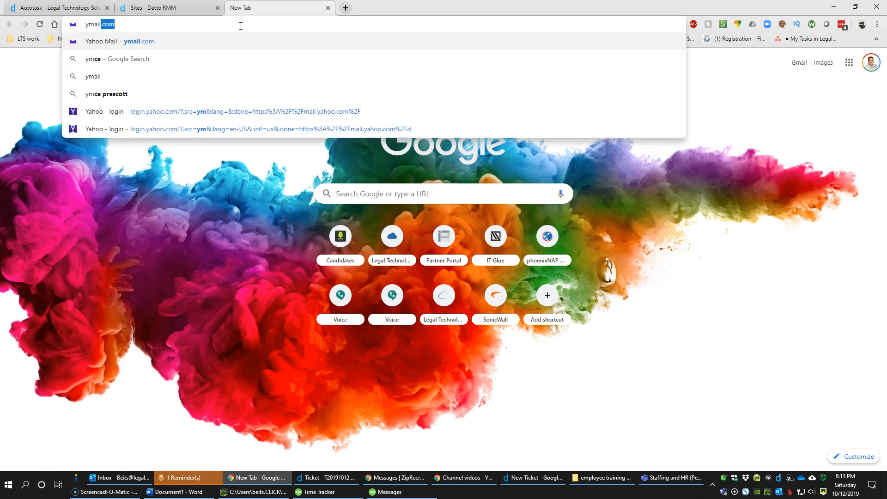
key(Return)
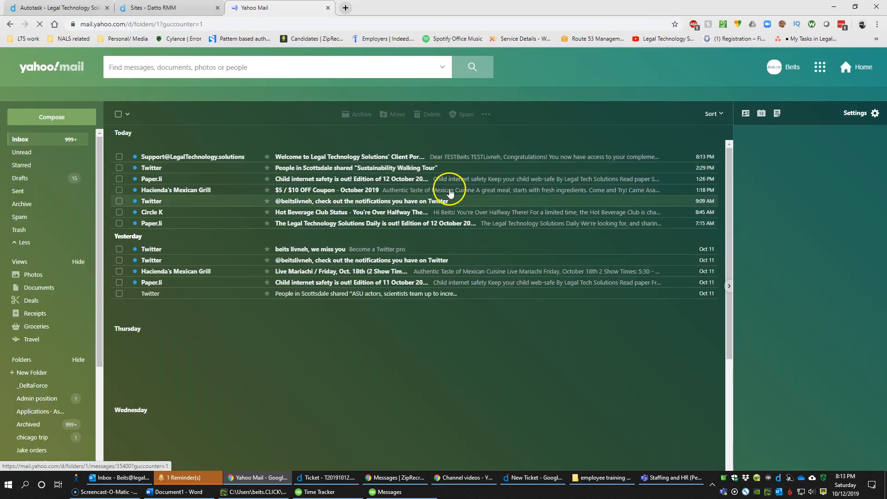
click(434, 157)
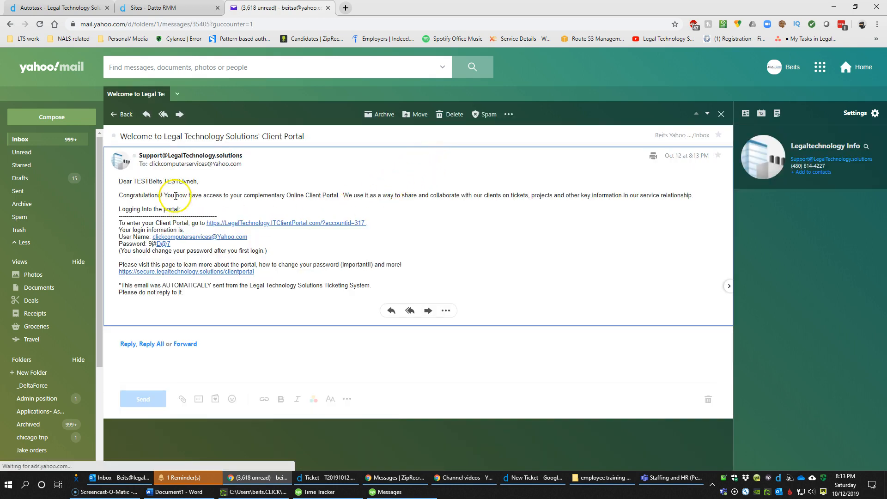
Select the greeting name and portal login lines, then switch to the Datto RMM sites tab
double_click(154, 180)
drag(154, 181, 197, 215)
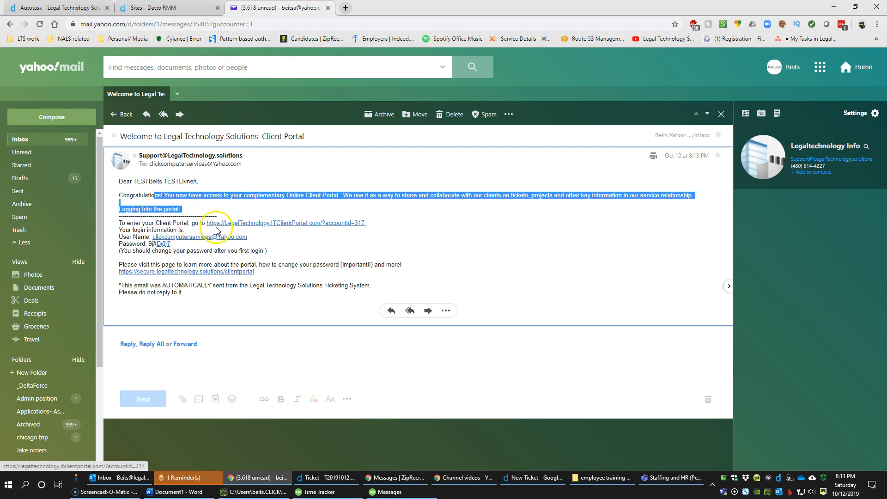
drag(172, 244, 120, 239)
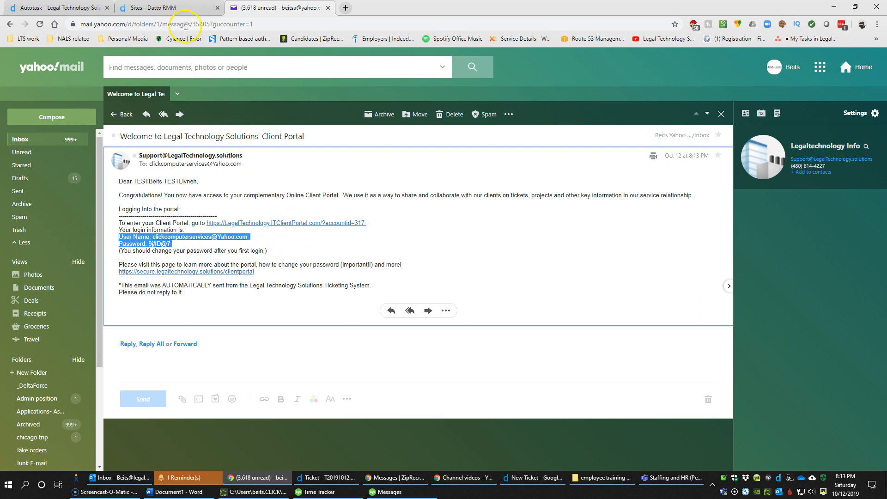
click(169, 11)
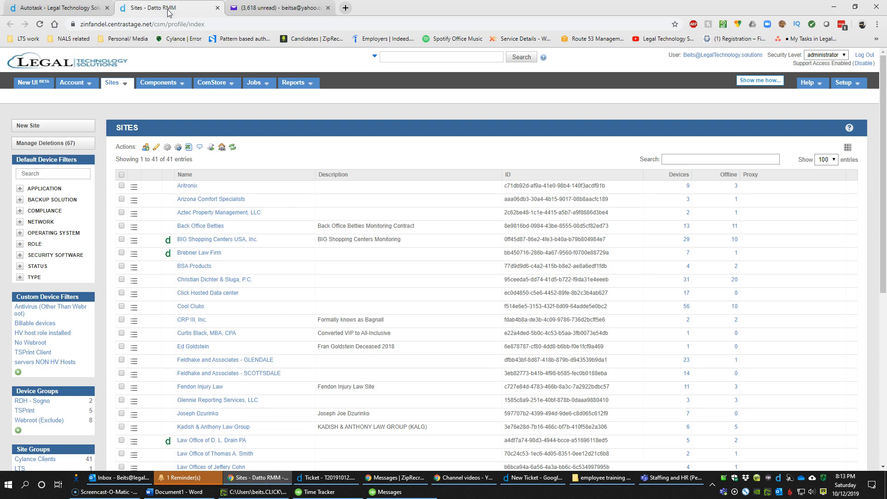
Return to the Autotask tab and bring the New Ticket window forward from the taskbar
click(65, 8)
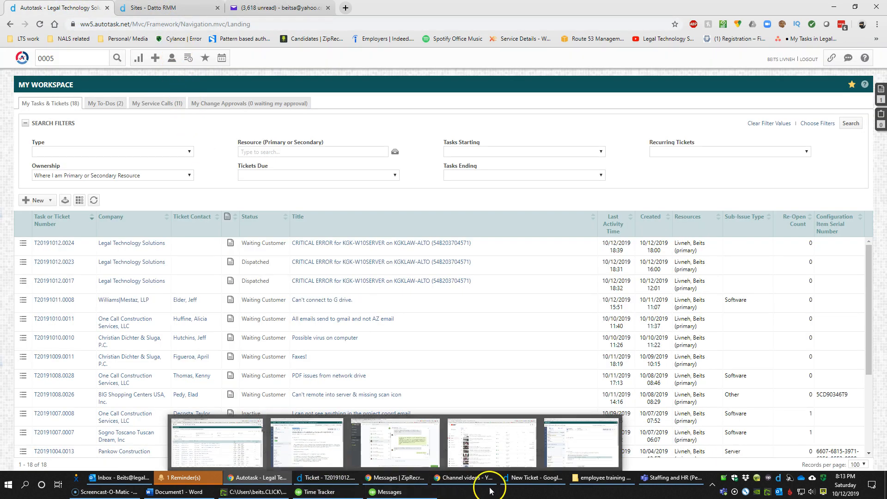
click(549, 483)
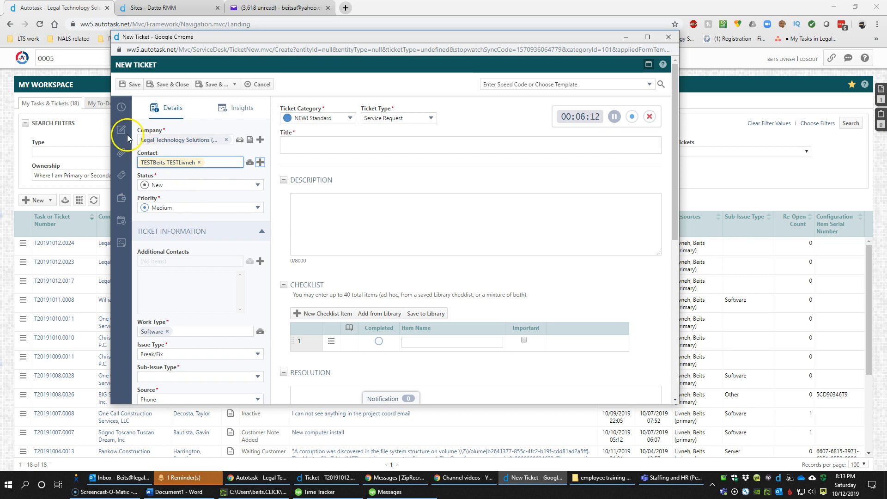
click(190, 186)
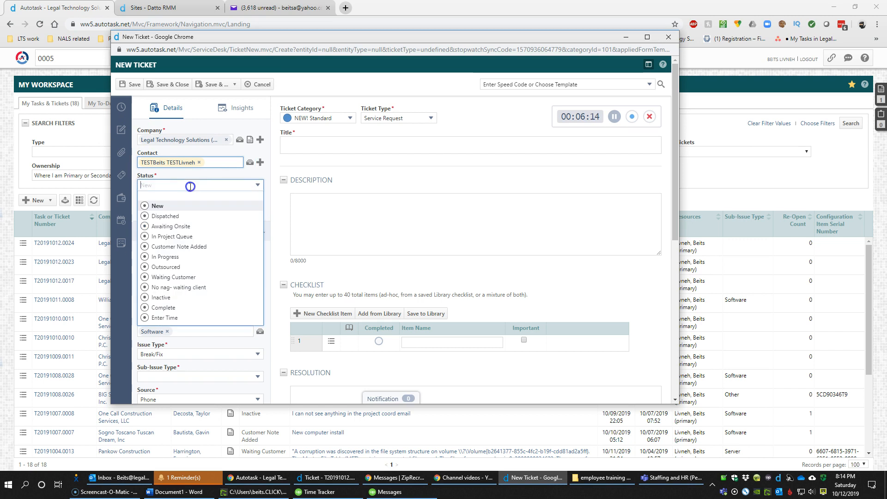
click(184, 206)
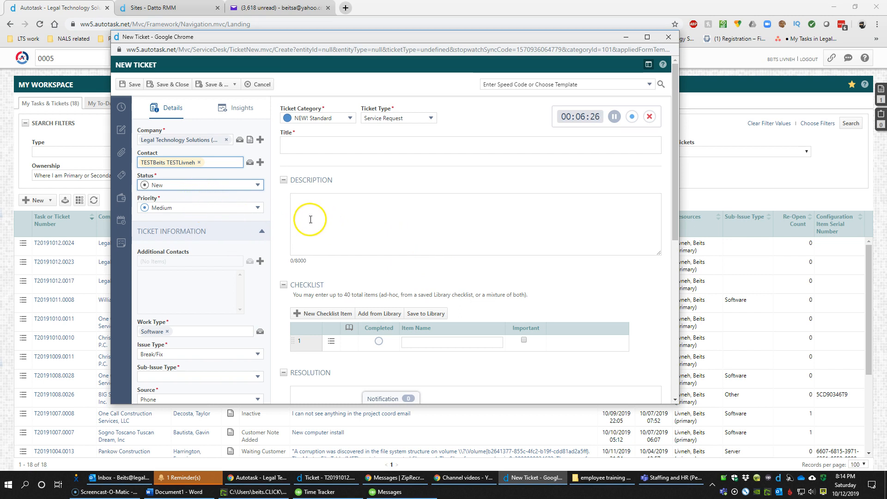
click(216, 208)
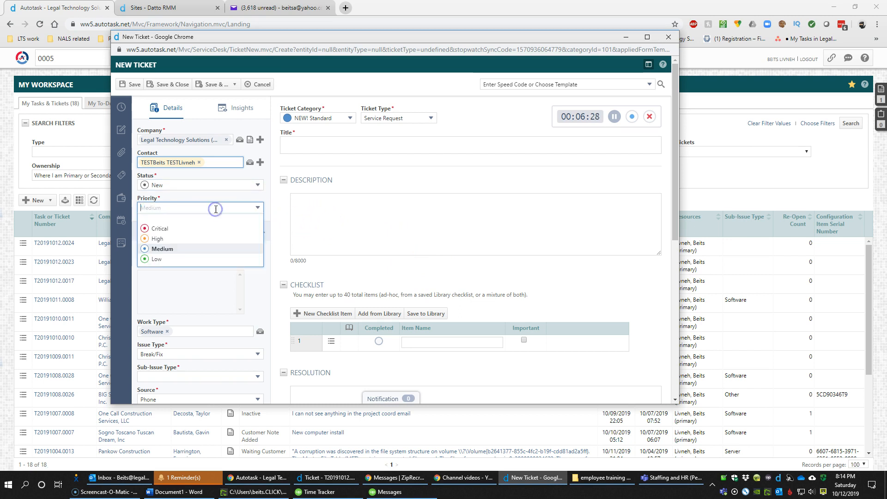
click(209, 250)
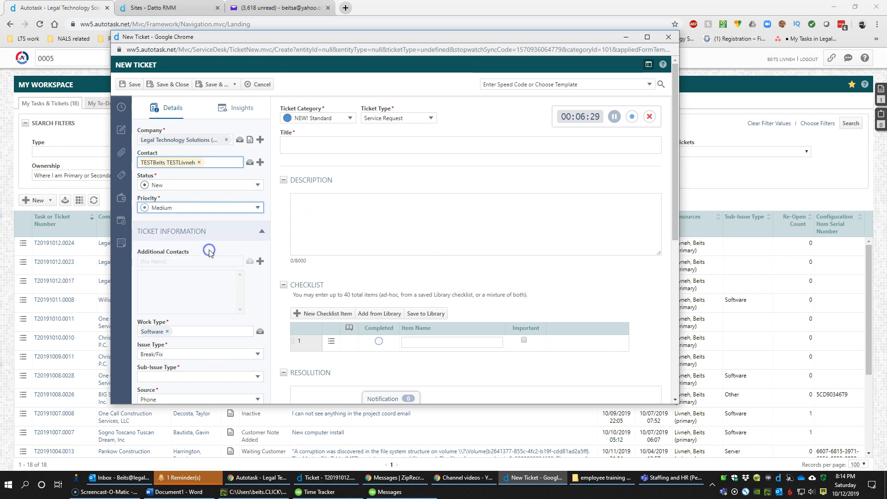
click(184, 264)
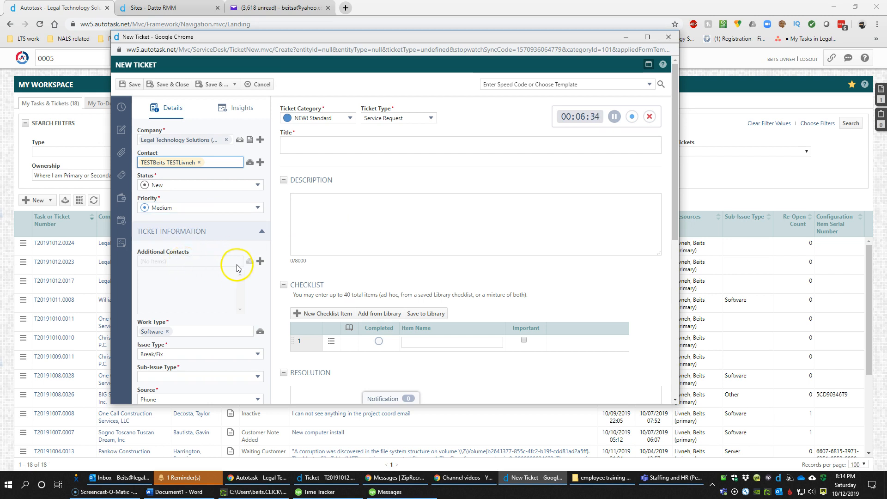
click(151, 263)
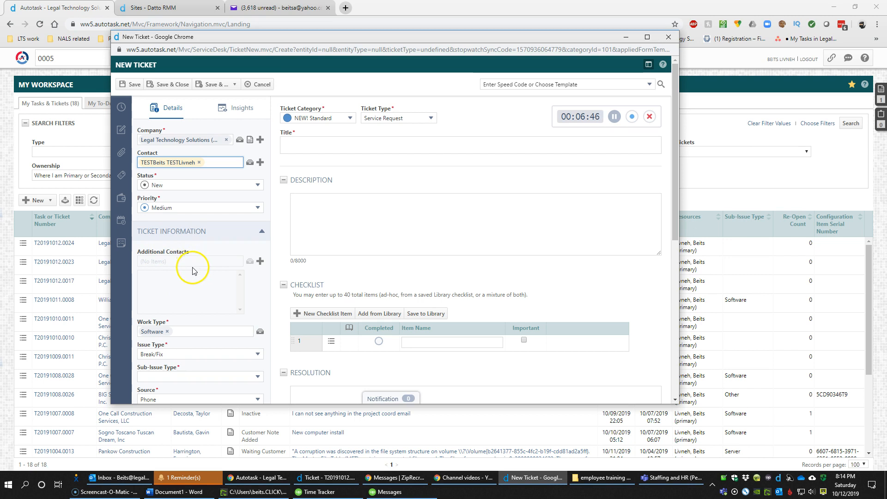
scroll(193, 270, down, 2)
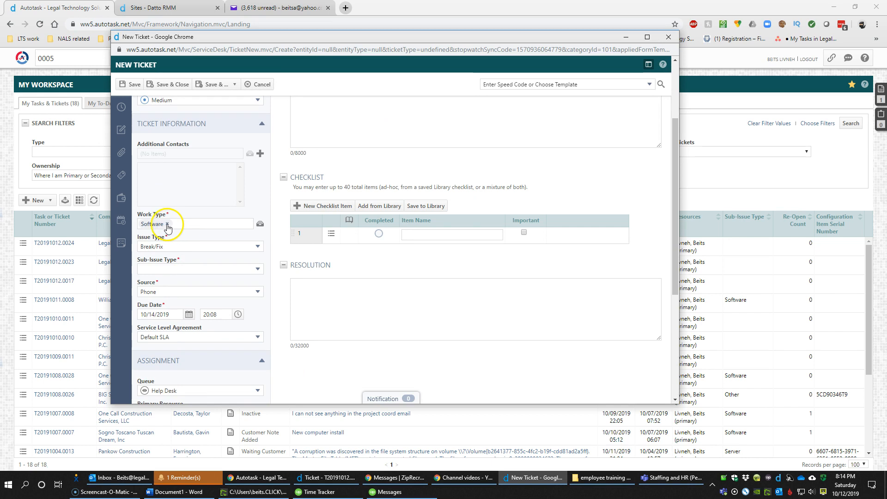
Browse the Select Work Type list and choose Hosted Exchange
click(260, 224)
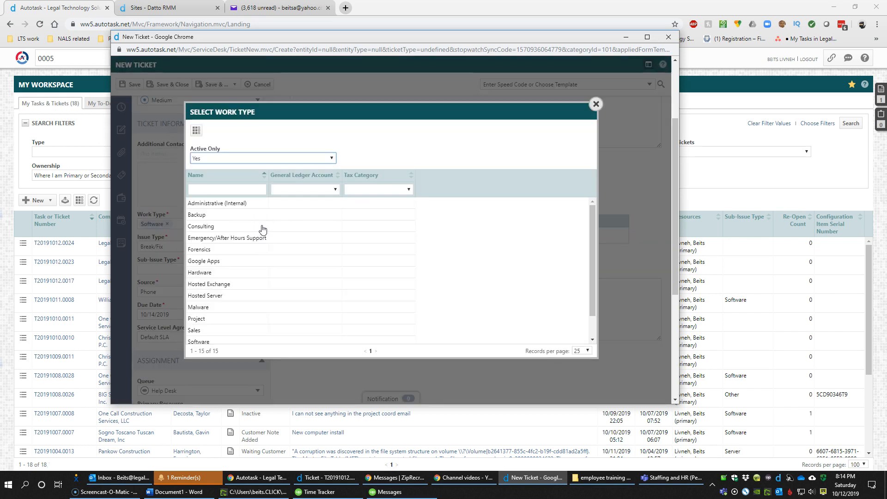
scroll(252, 221, down, 4)
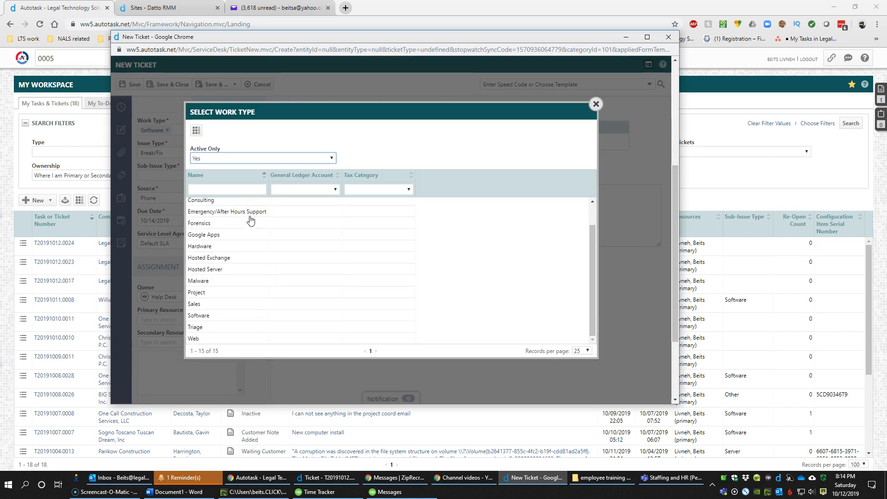
scroll(245, 236, up, 2)
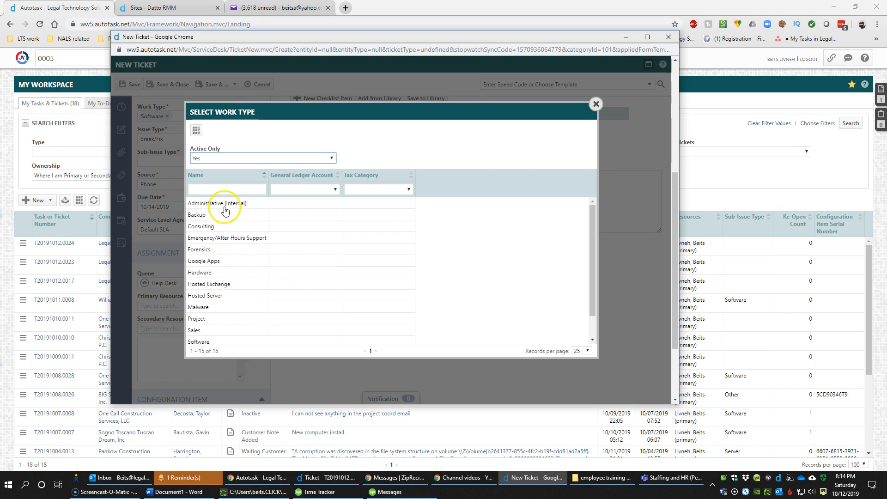
scroll(223, 326, down, 1)
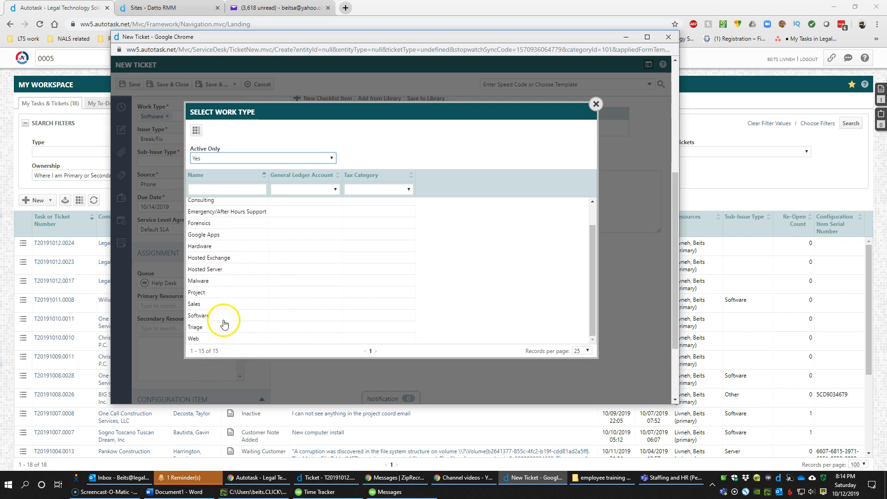
scroll(225, 339, up, 1)
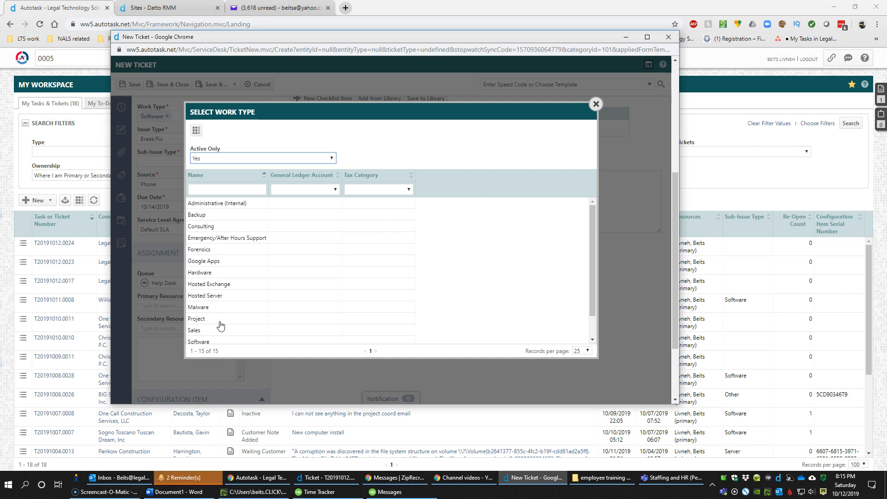
click(219, 229)
click(234, 205)
scroll(270, 319, down, 3)
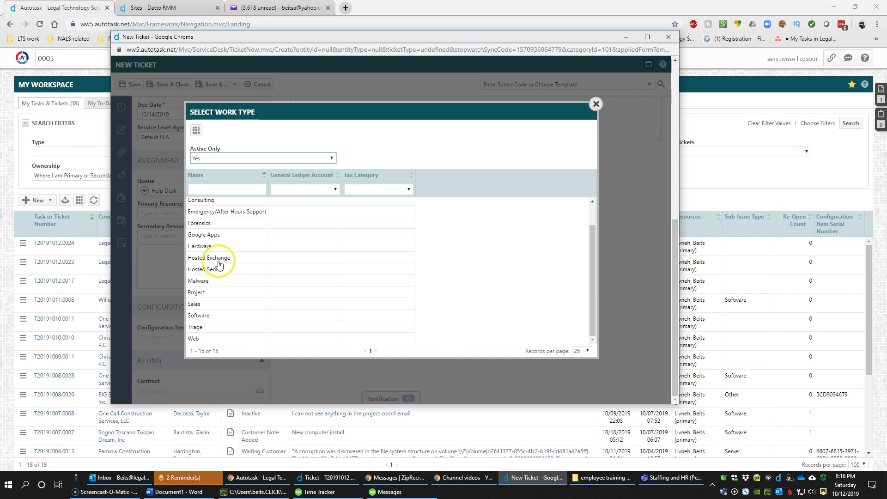
click(223, 259)
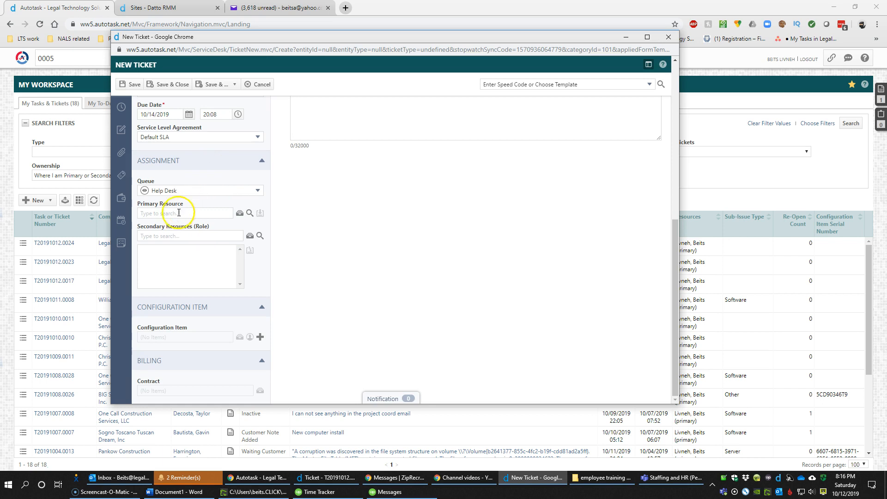
Make the Technical Support technician the primary resource, closing the resource picker unchanged
click(188, 215)
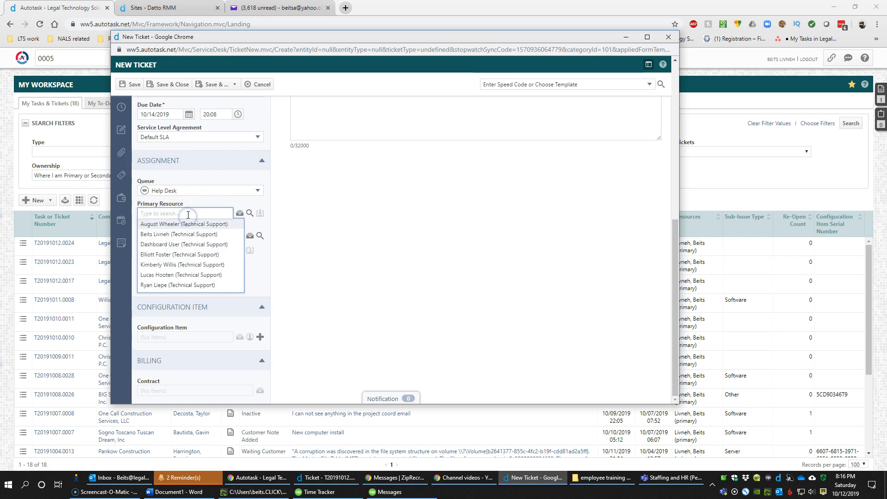
click(184, 234)
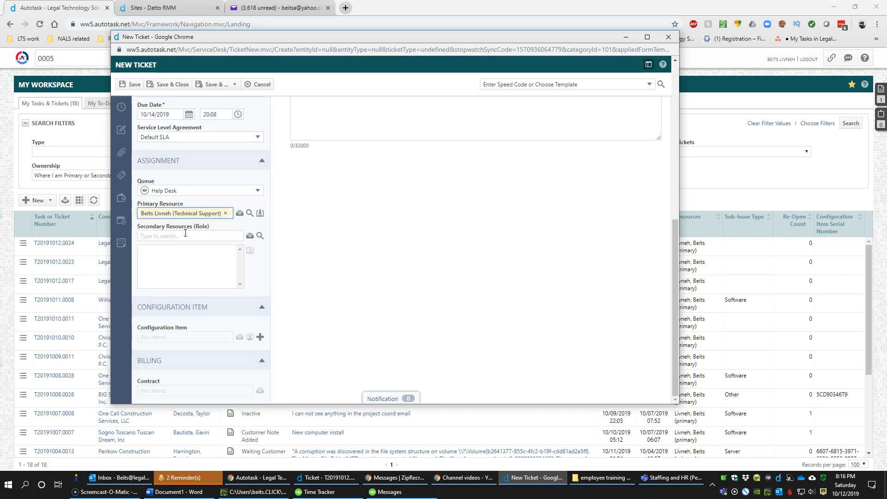
click(238, 213)
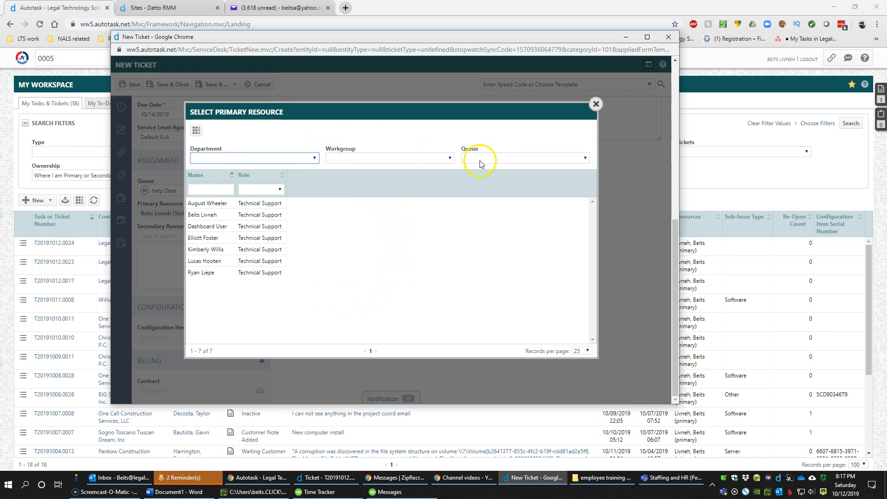
click(596, 104)
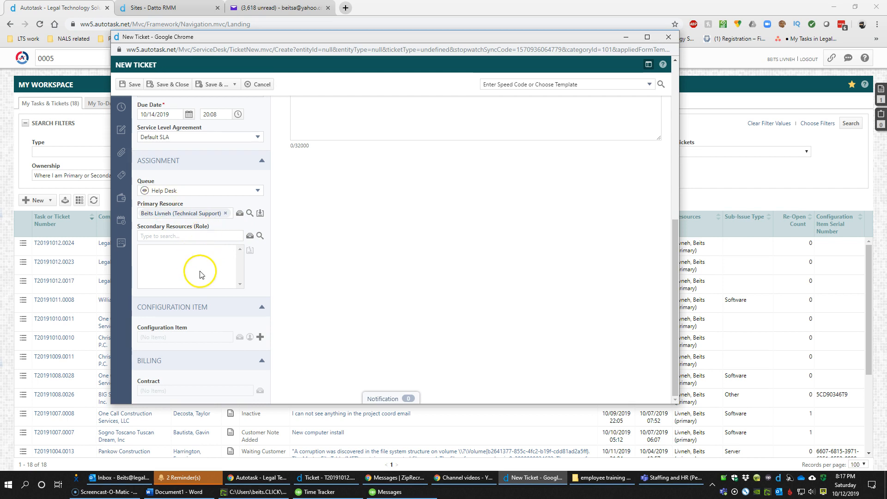
scroll(325, 259, up, 5)
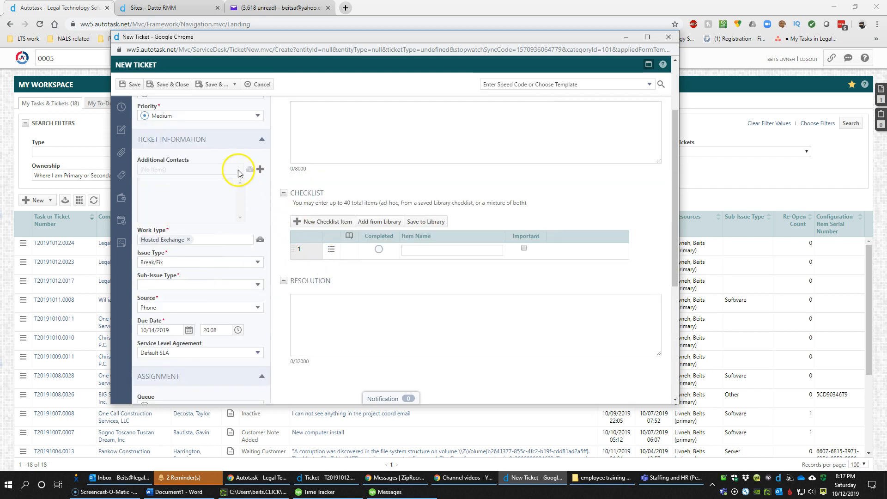
Set Issue Type to Break/Fix, Sub-Issue Type to E-Mail, and keep Source as Phone
scroll(212, 155, up, 2)
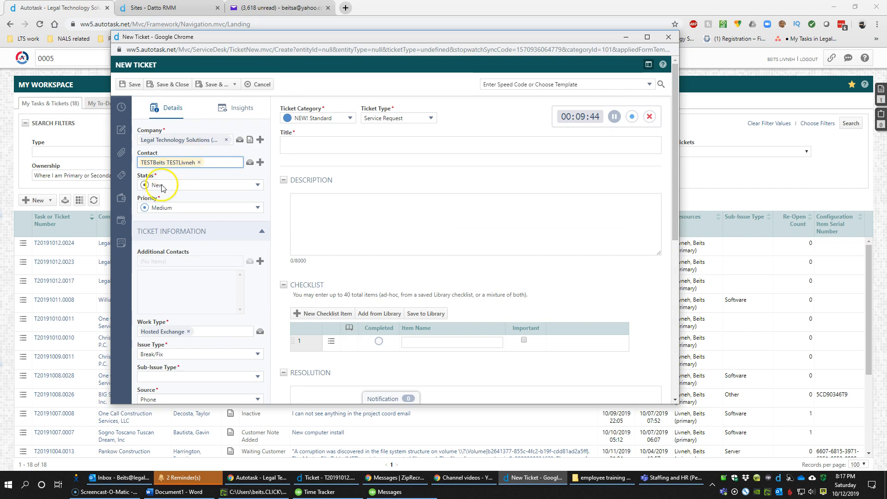
scroll(180, 222, down, 2)
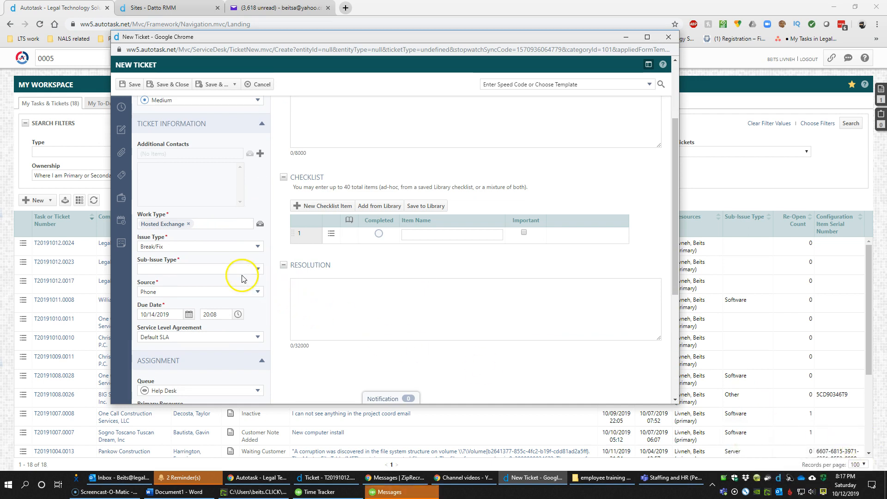
click(171, 249)
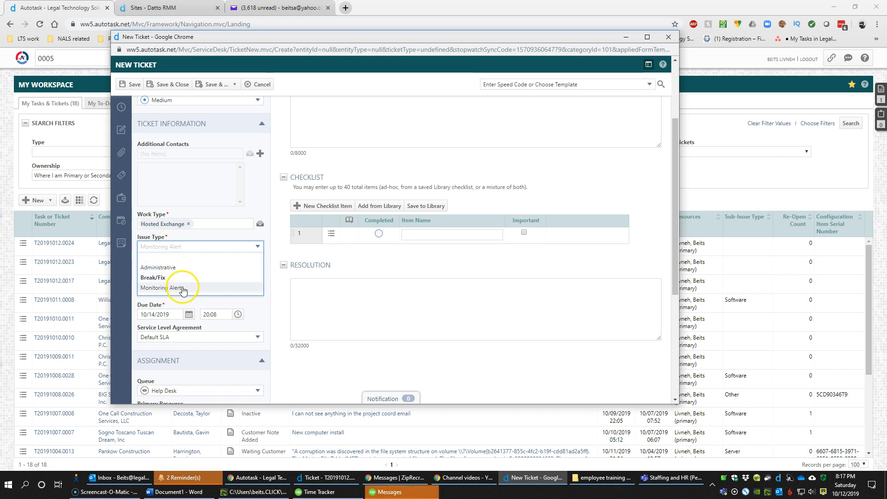
click(173, 279)
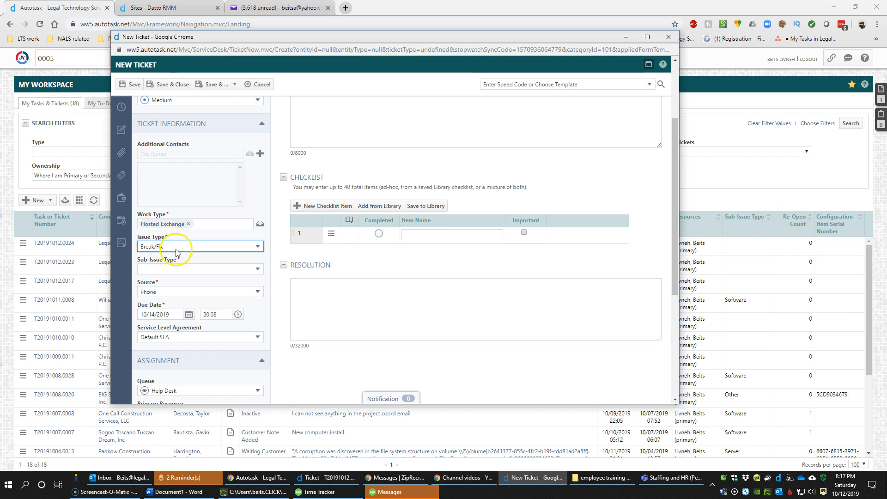
click(175, 251)
click(168, 283)
click(169, 270)
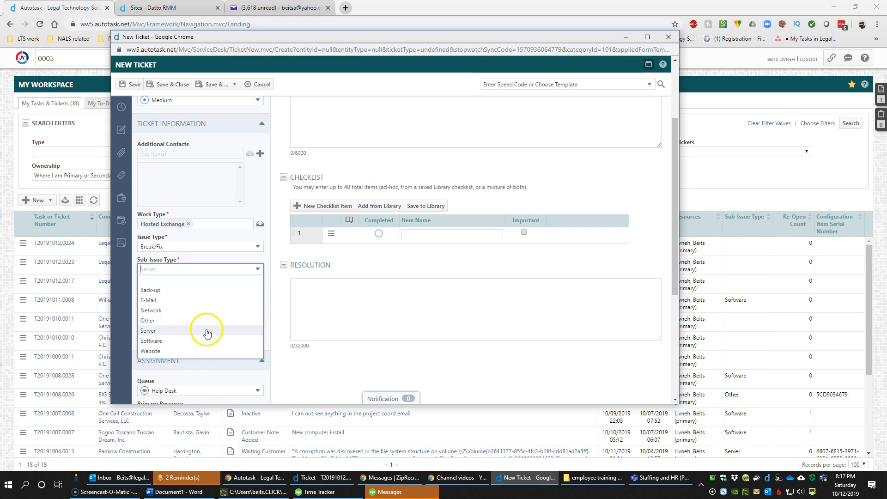
click(183, 304)
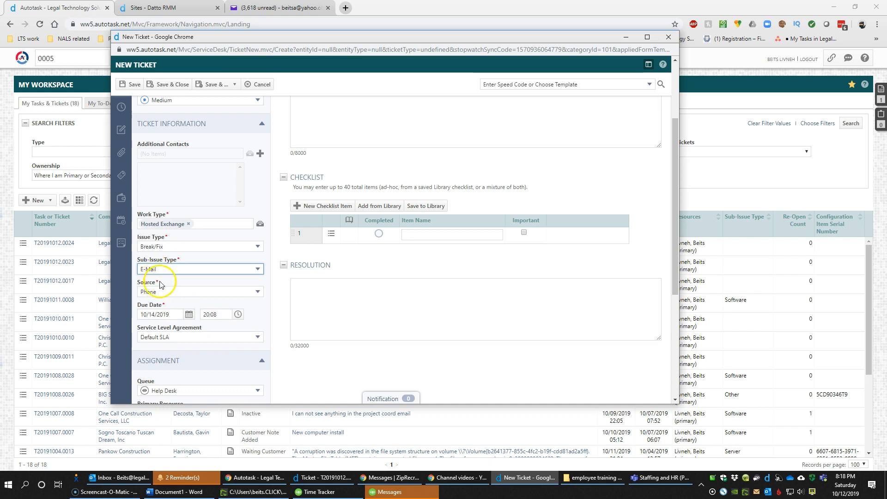
click(169, 293)
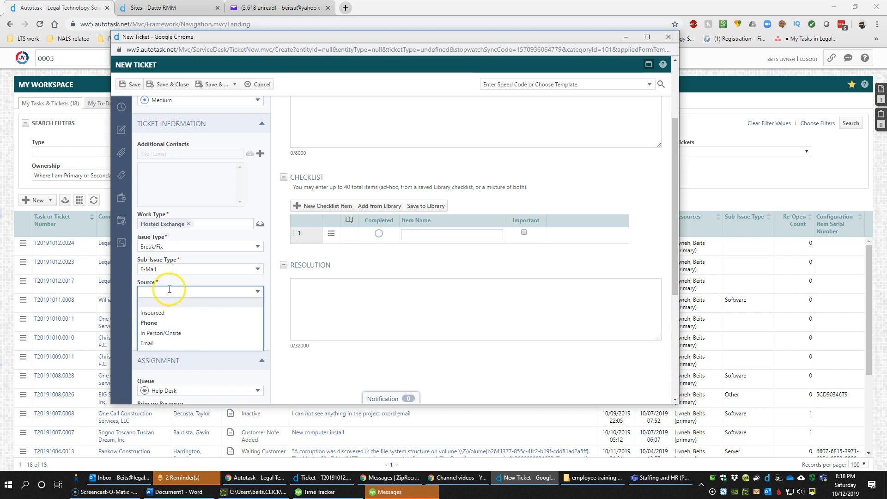
click(153, 324)
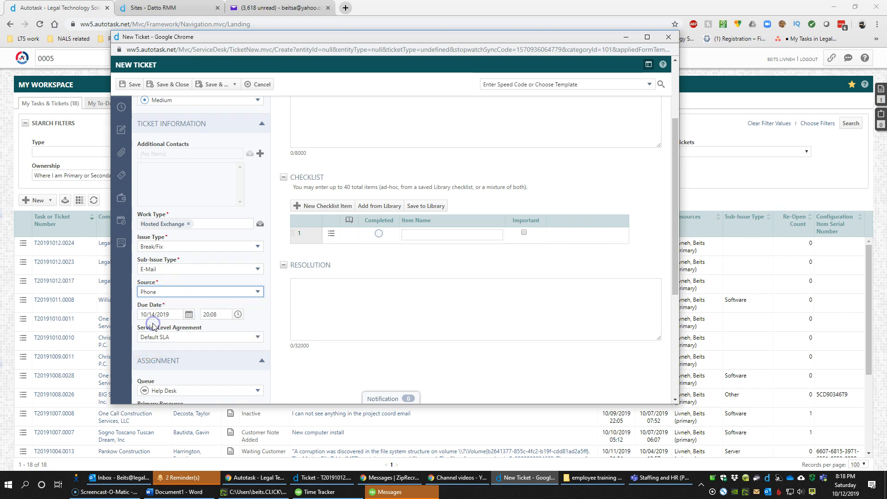
click(174, 312)
scroll(174, 313, down, 2)
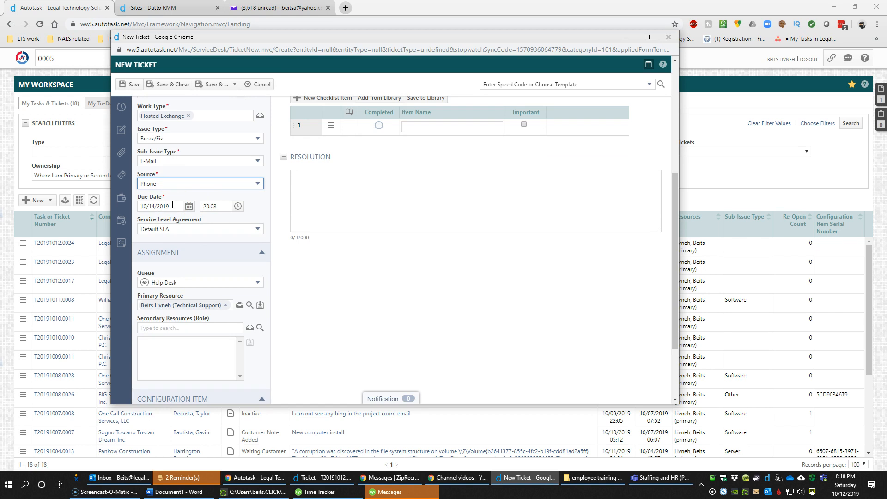
Set the priority to Low, keeping the 10/14/2019 due date and Default SLA
click(172, 205)
drag(173, 205, 137, 204)
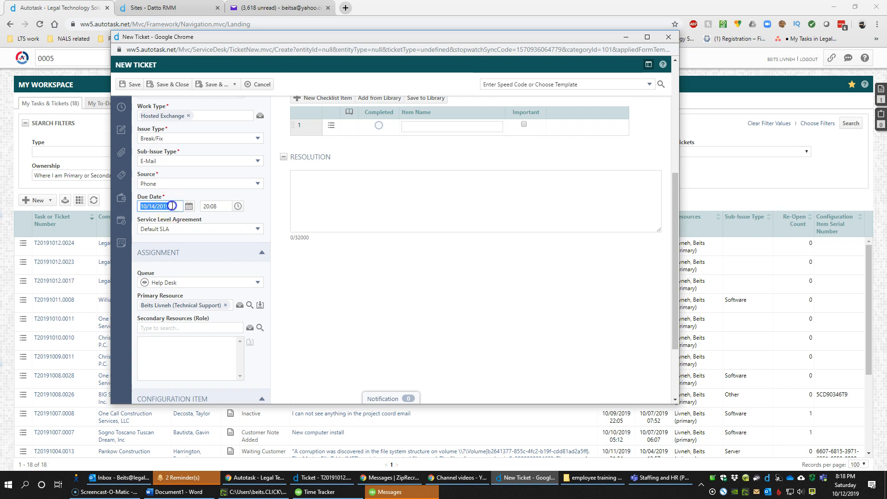
scroll(173, 204, up, 5)
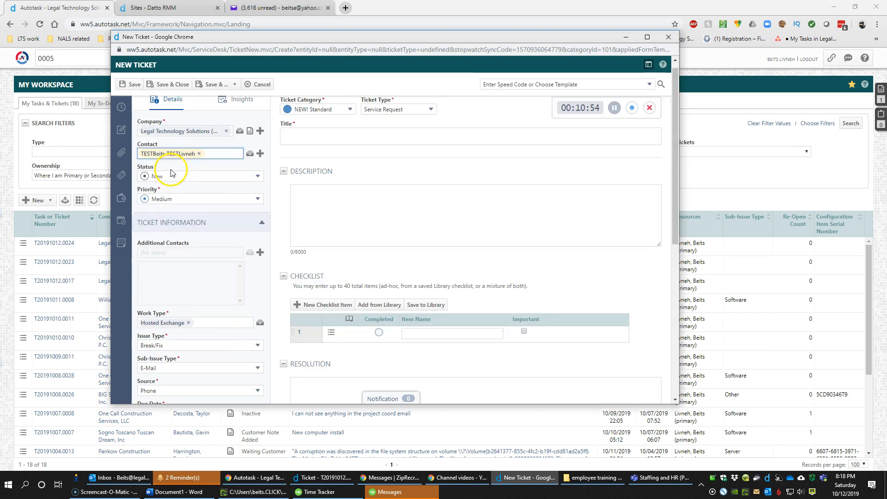
click(174, 209)
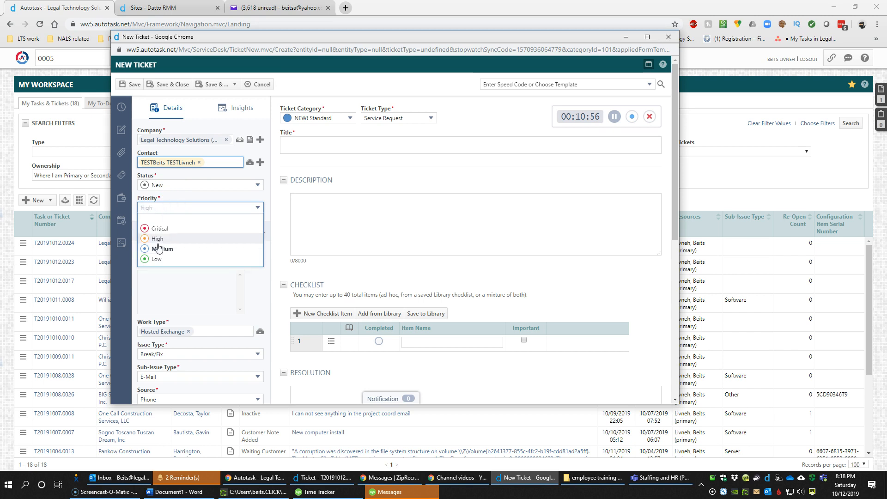
click(161, 259)
scroll(160, 259, down, 5)
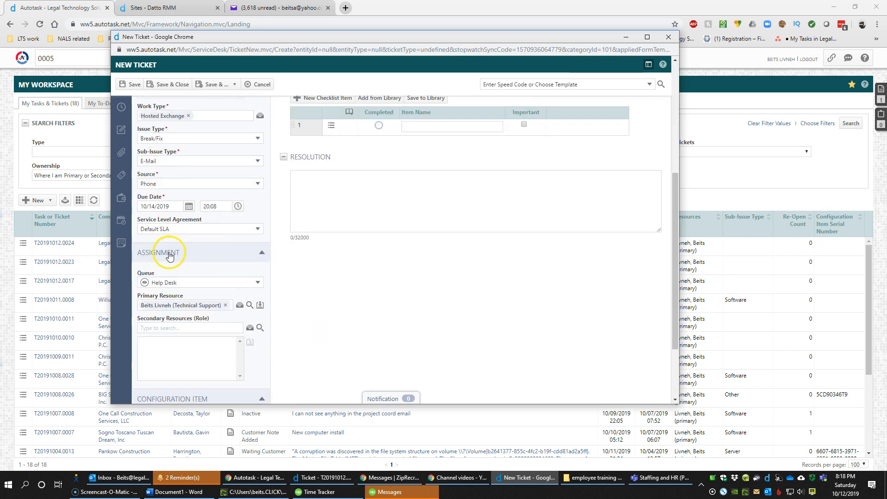
click(169, 207)
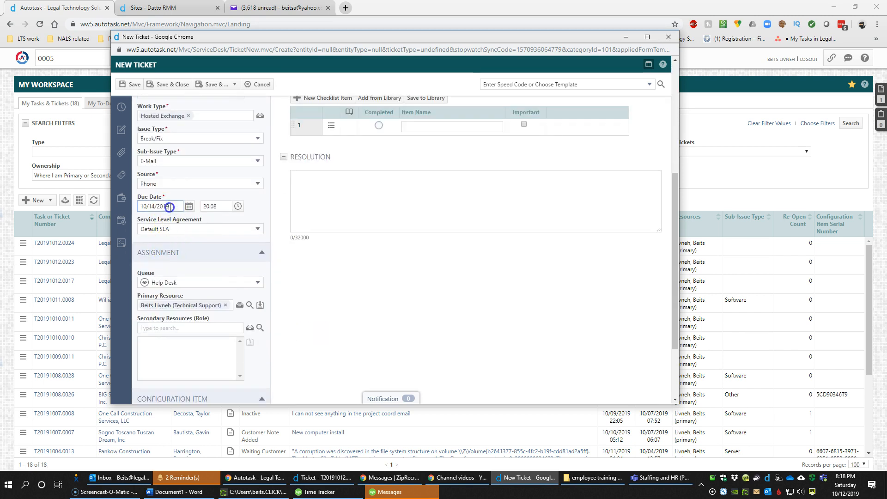
click(166, 230)
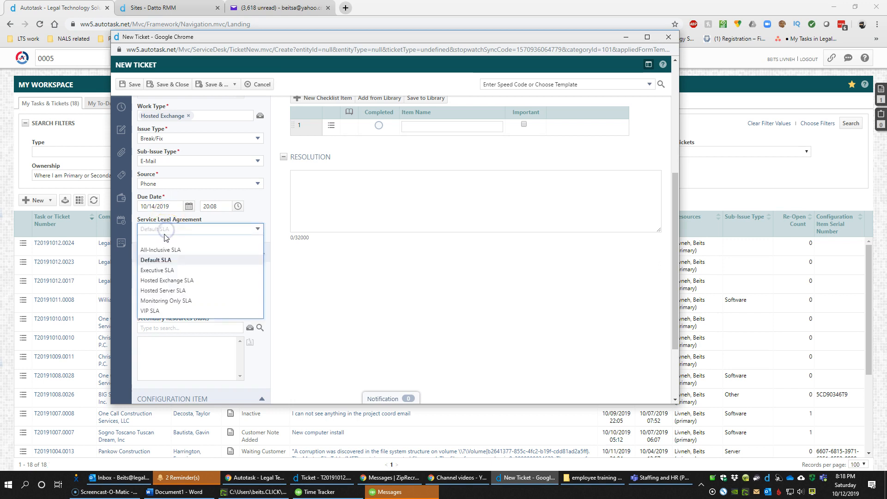
click(235, 219)
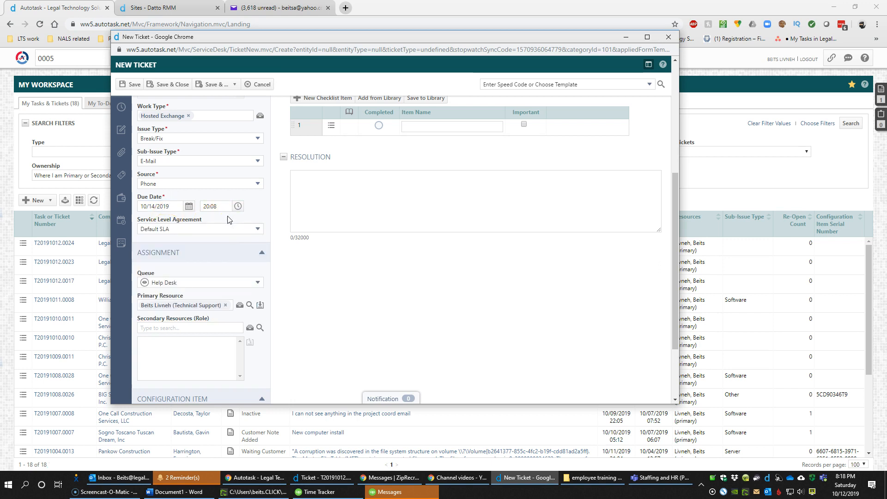
scroll(227, 219, down, 2)
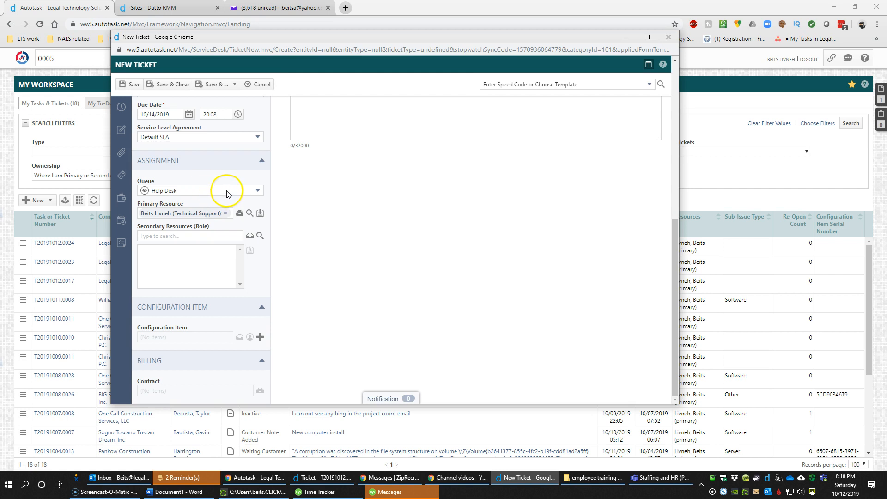
click(227, 191)
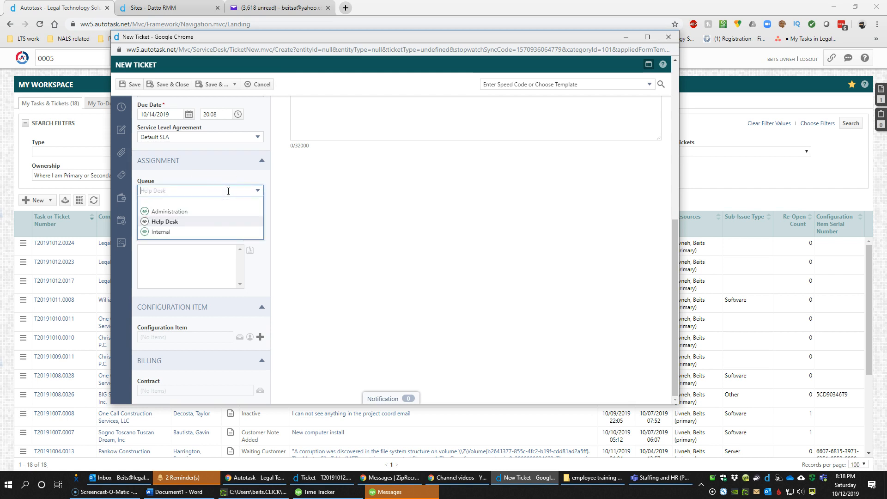
click(192, 224)
click(203, 225)
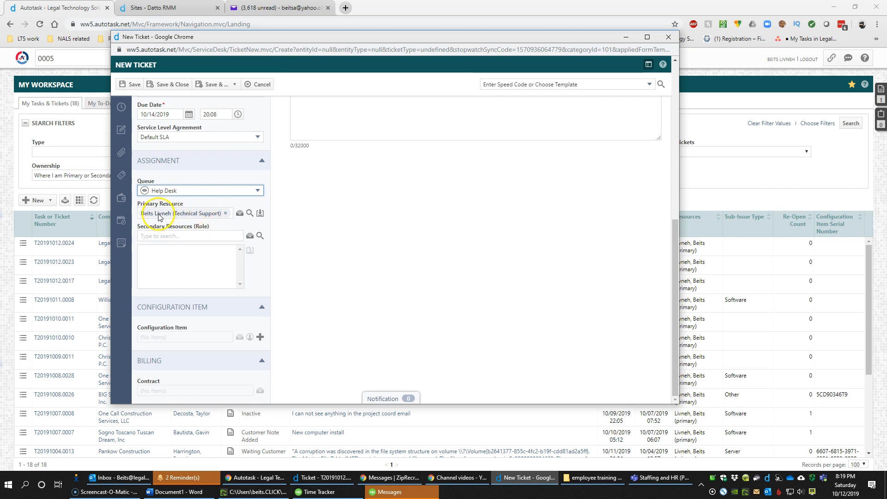
click(193, 339)
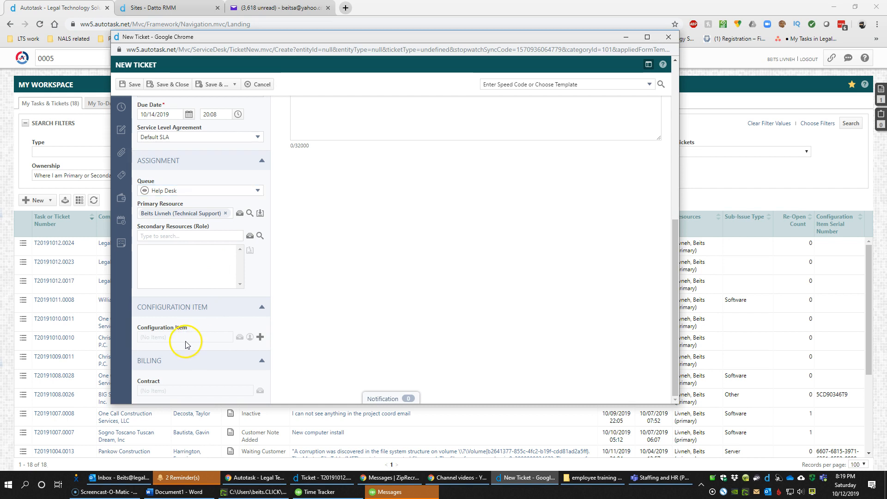
click(169, 8)
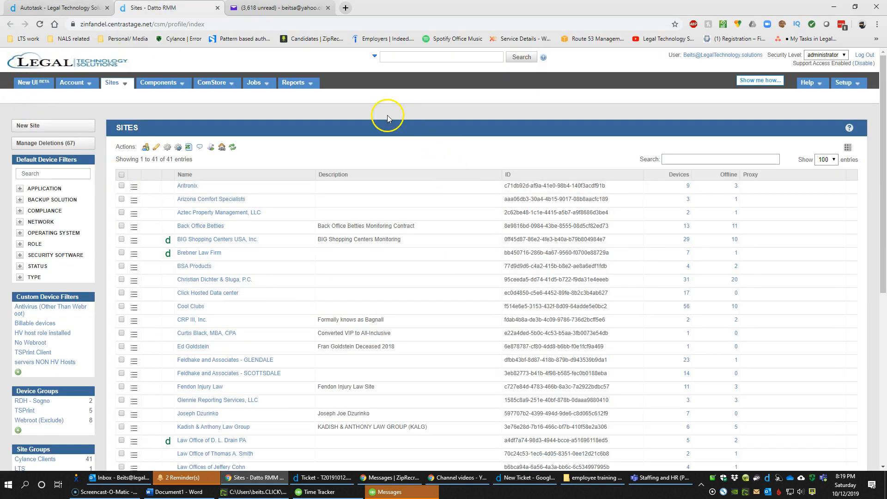
click(40, 8)
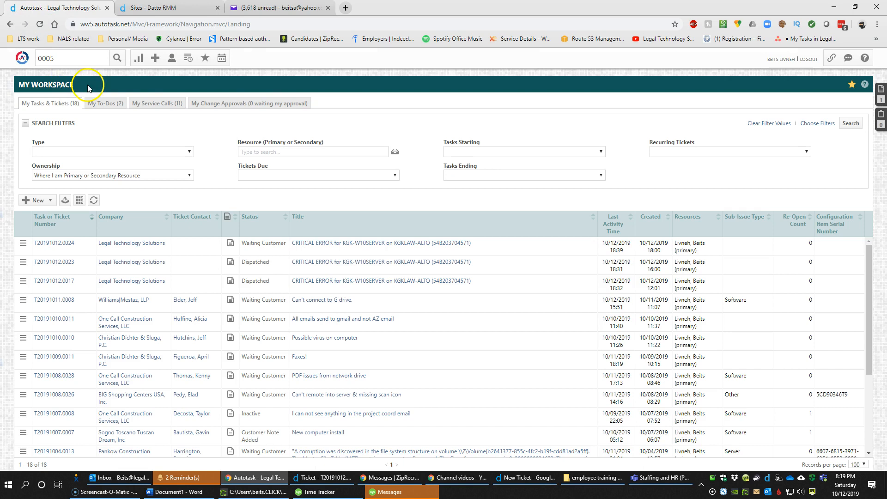
click(521, 478)
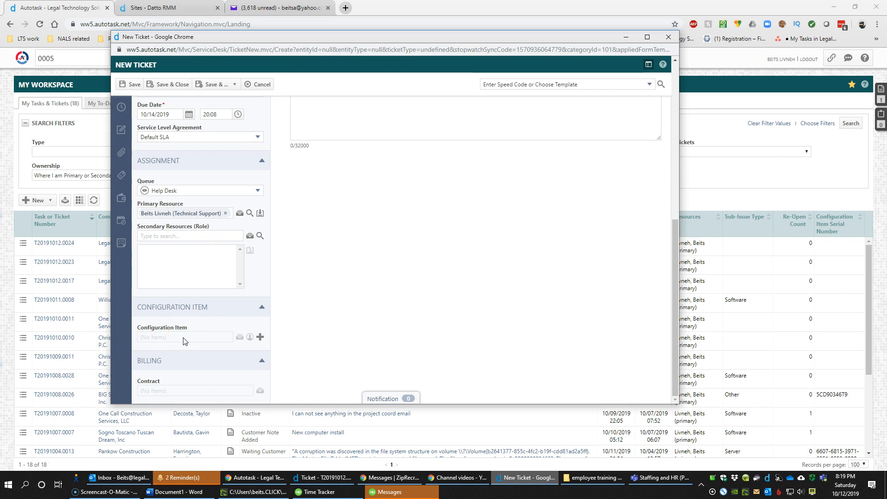
Review the test ticket's fields: company, test contact, New status, Low priority, Hosted Exchange work type
click(153, 392)
scroll(207, 351, up, 2)
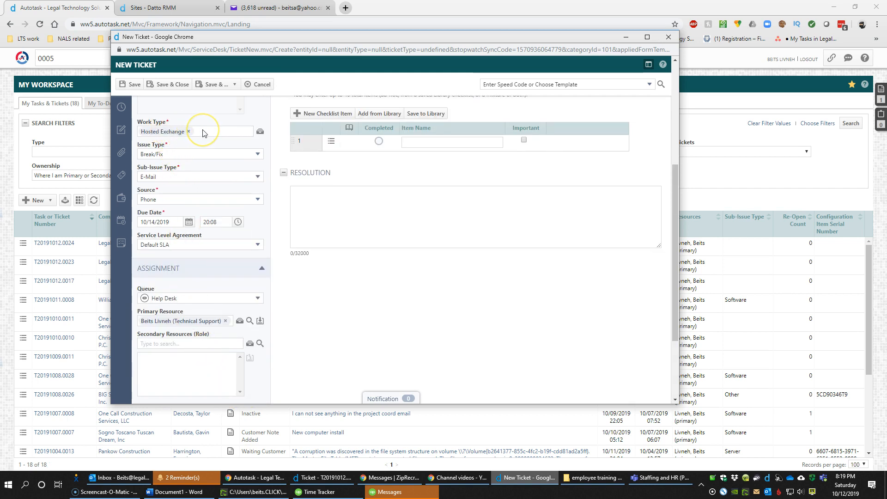
scroll(205, 162, down, 2)
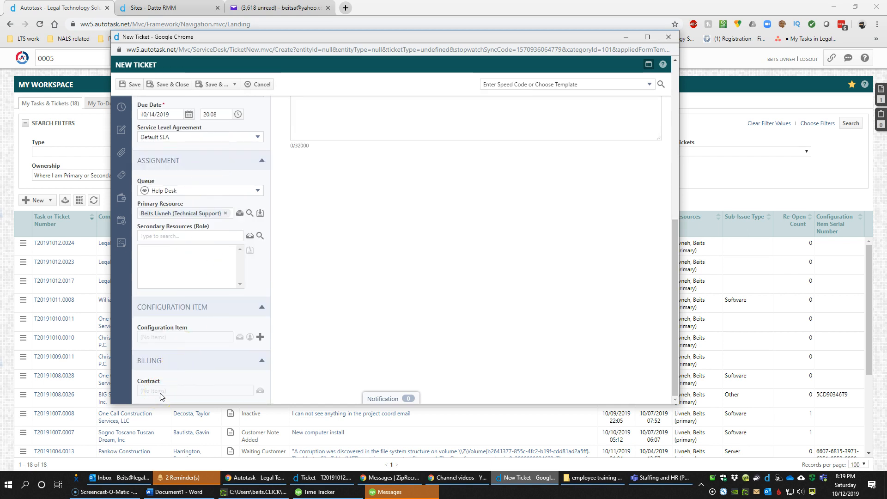
scroll(160, 396, up, 4)
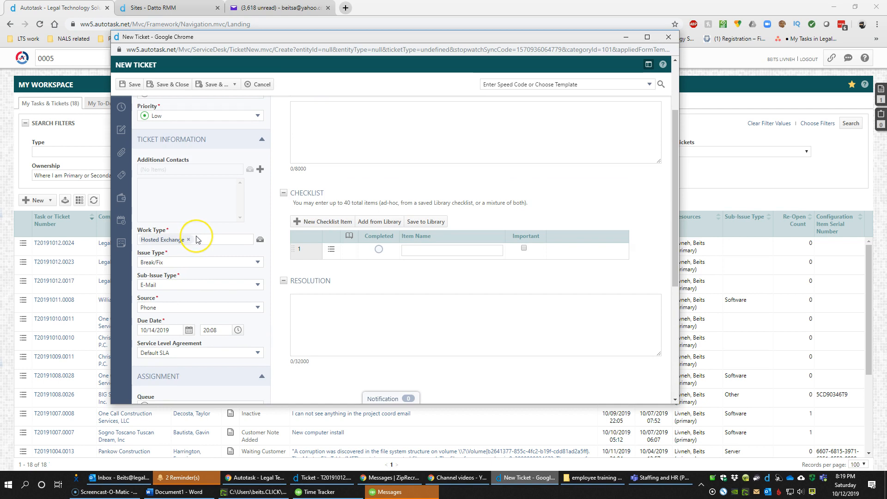
scroll(196, 245, down, 4)
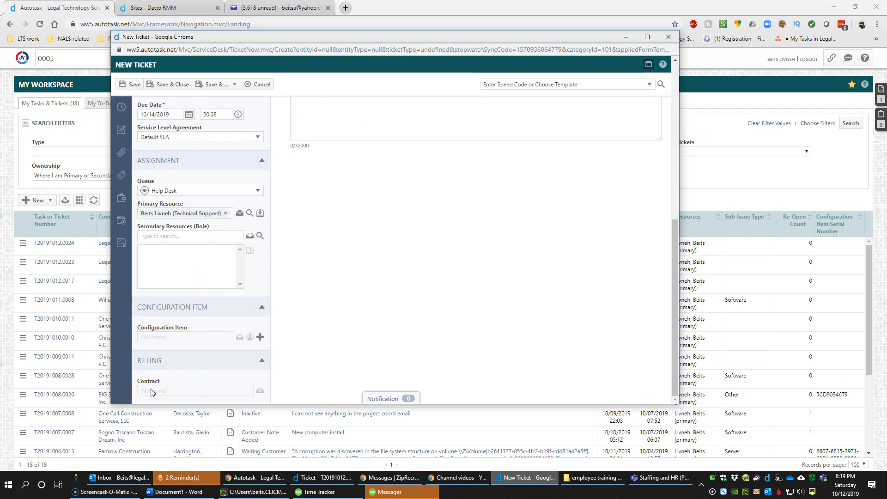
scroll(151, 392, up, 2)
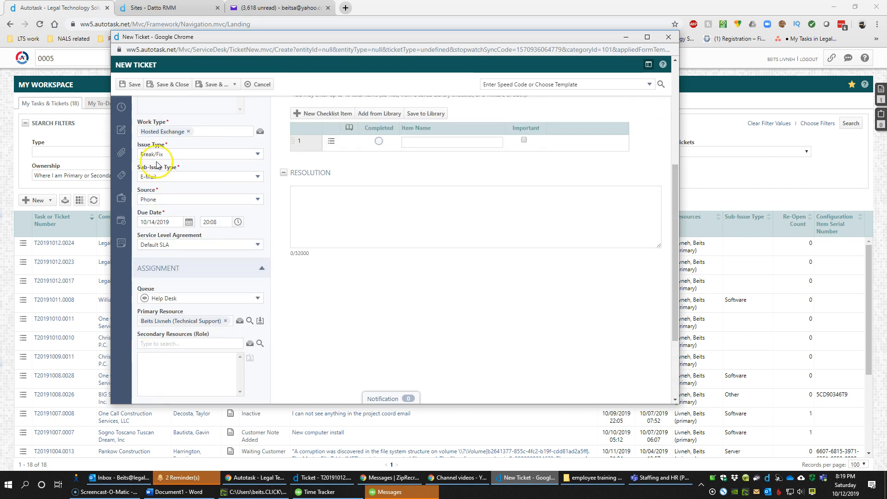
drag(149, 129, 173, 121)
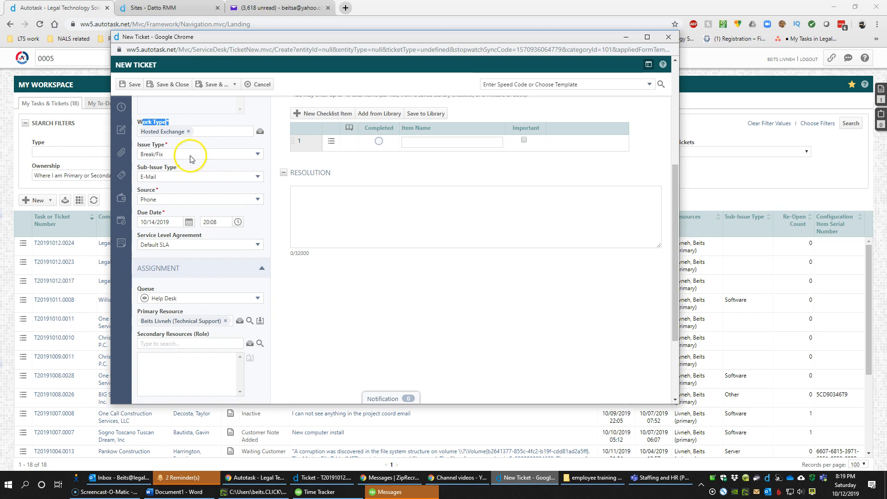
scroll(187, 315, down, 2)
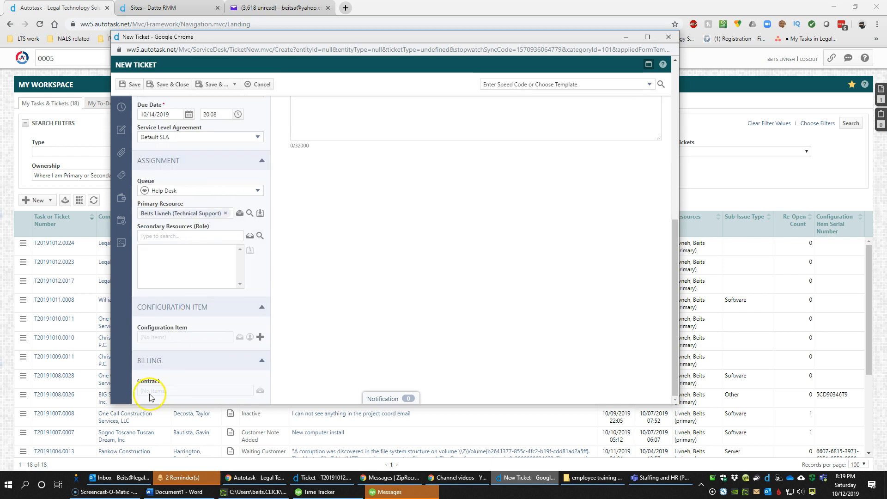
scroll(157, 377, up, 2)
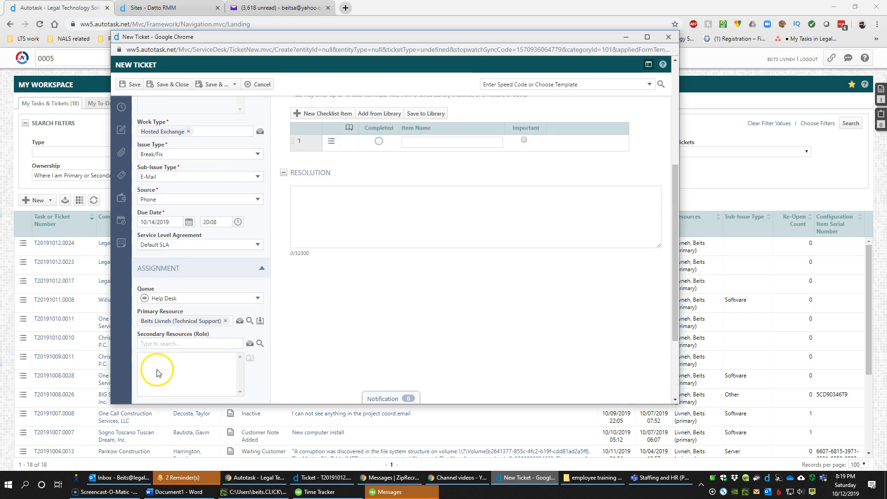
click(148, 133)
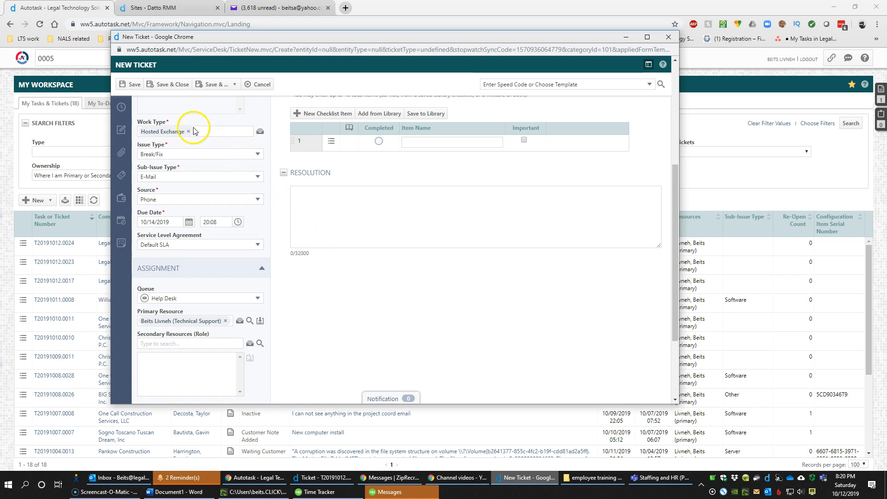
scroll(226, 203, down, 2)
scroll(218, 217, up, 4)
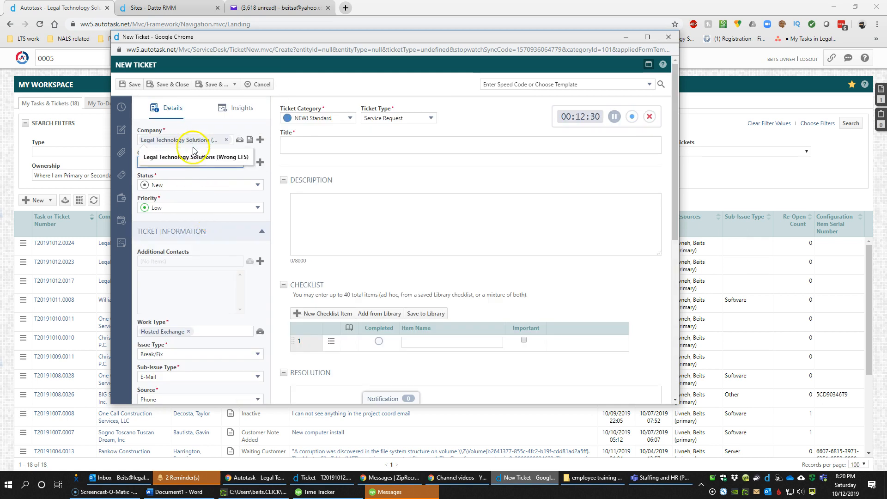
Replace the ticket's company with One Call Construction Services, LLC, found by searching 'one'
scroll(175, 393, down, 5)
scroll(154, 395, up, 5)
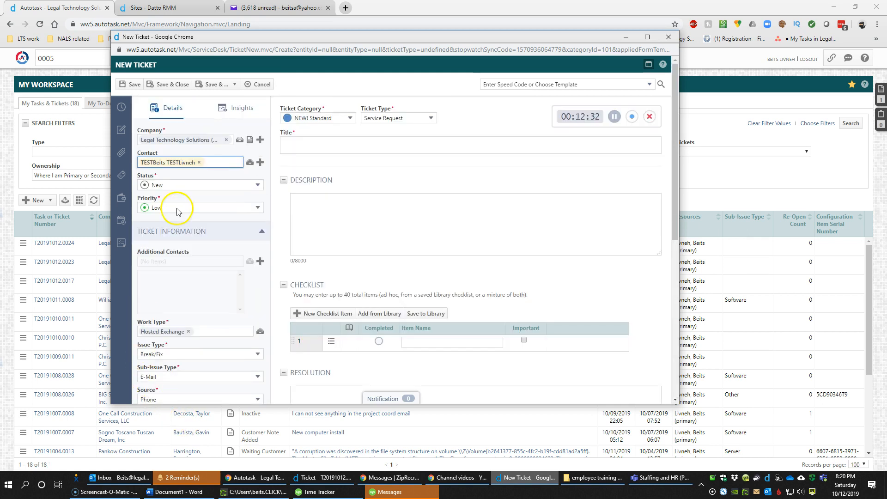
click(226, 140)
click(222, 140)
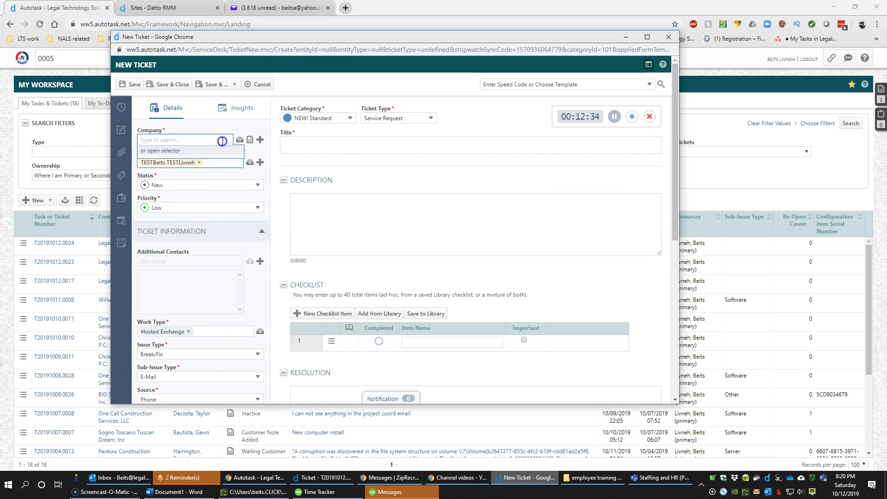
text(one)
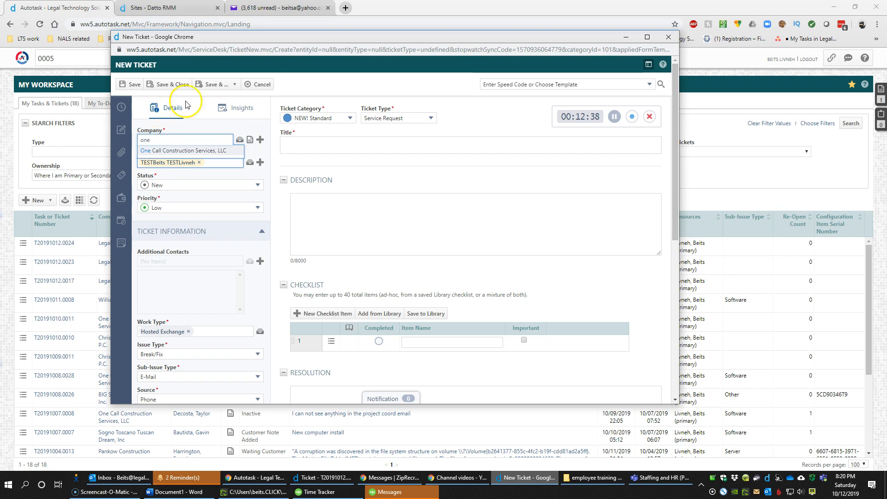
click(215, 150)
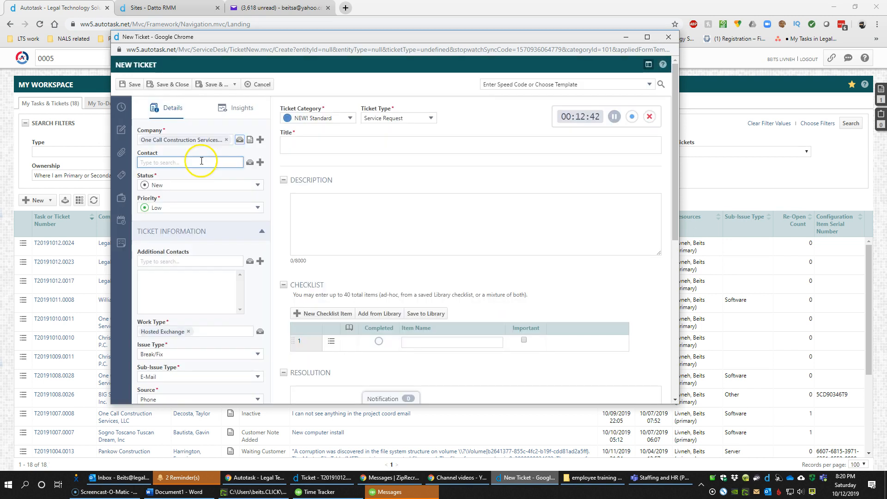
Attach One Call's Hosted Exchange contract, which switches the SLA to Hosted Exchange SLA
scroll(180, 160, down, 1)
scroll(181, 159, down, 5)
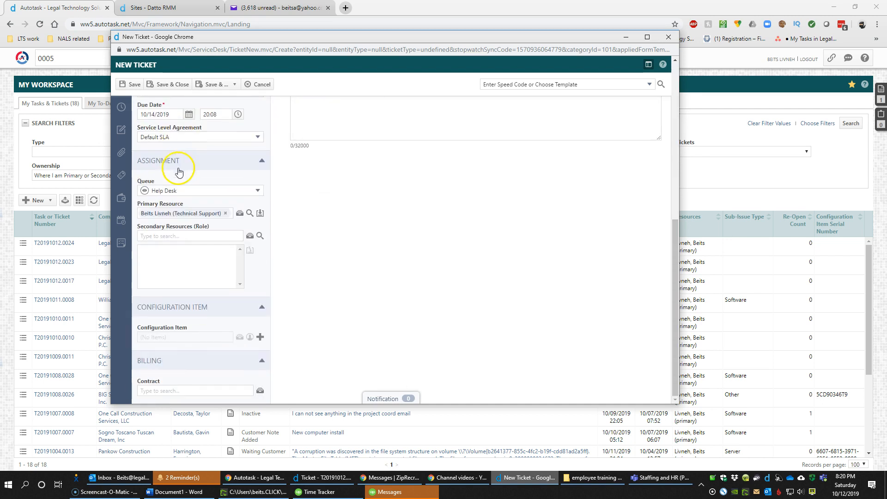
click(201, 338)
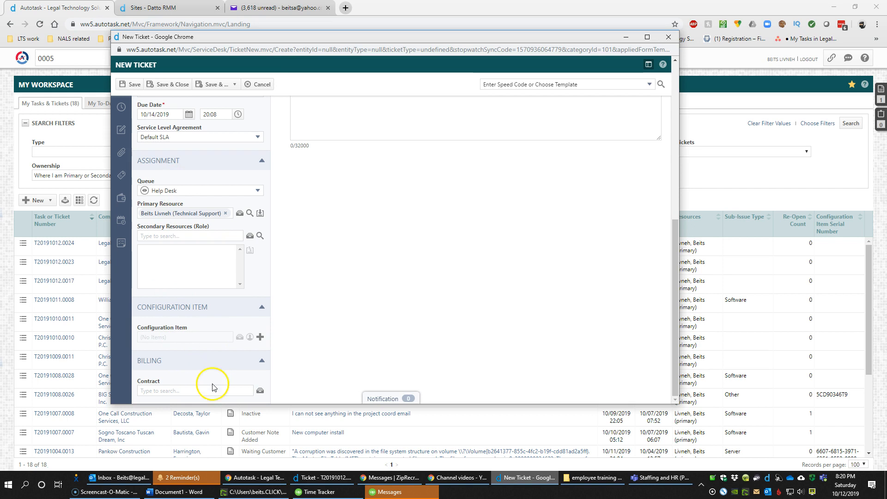
click(208, 336)
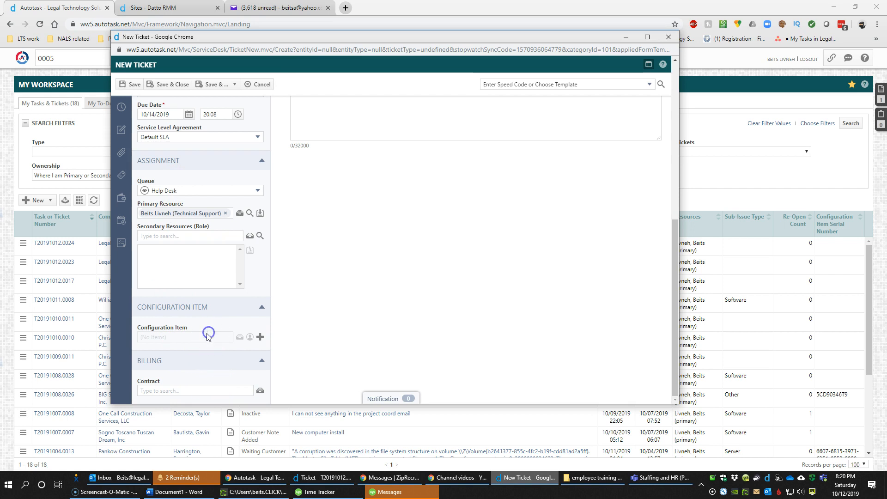
click(174, 391)
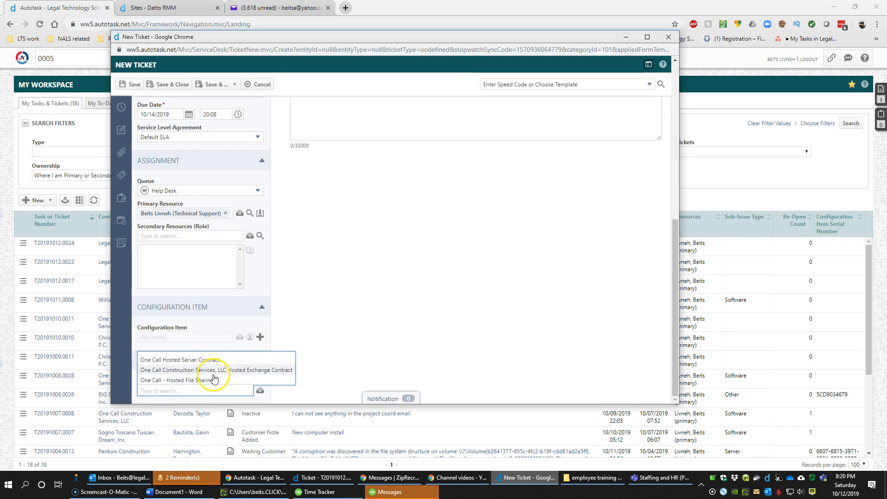
click(226, 372)
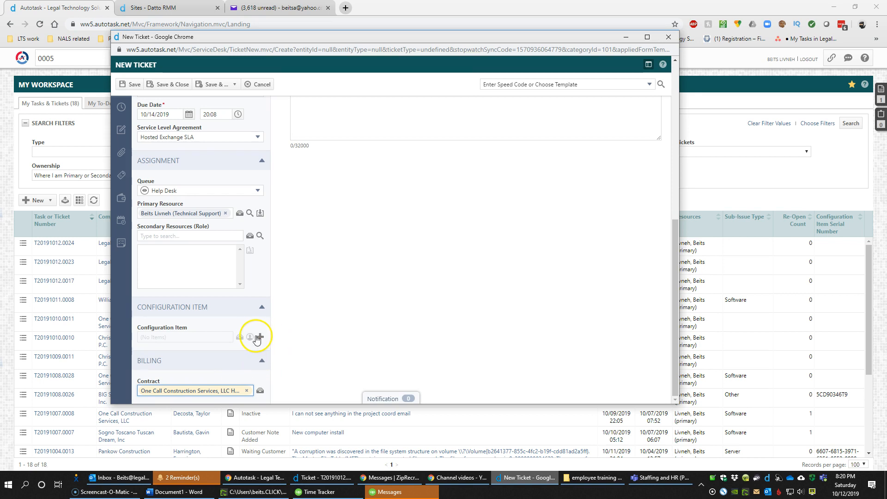
scroll(284, 309, up, 3)
scroll(284, 310, up, 5)
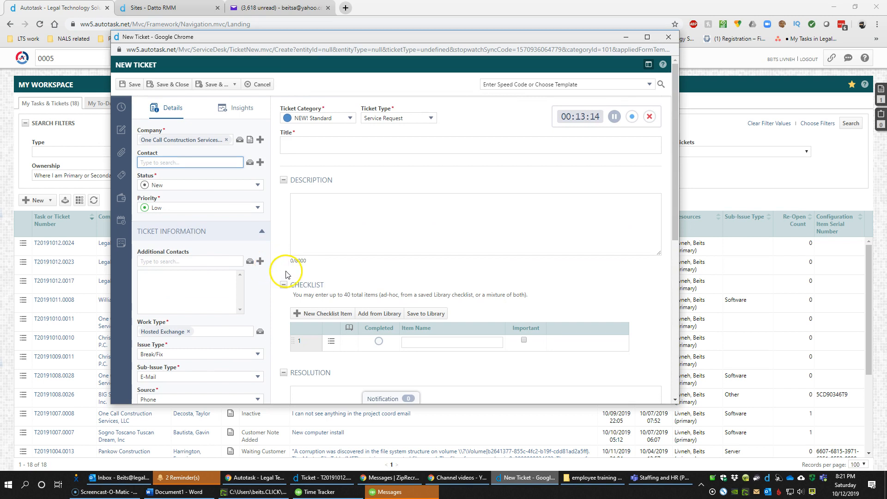
Pick a contact from the company's list, then remove it so no contact remains
click(190, 163)
click(184, 204)
scroll(222, 328, down, 5)
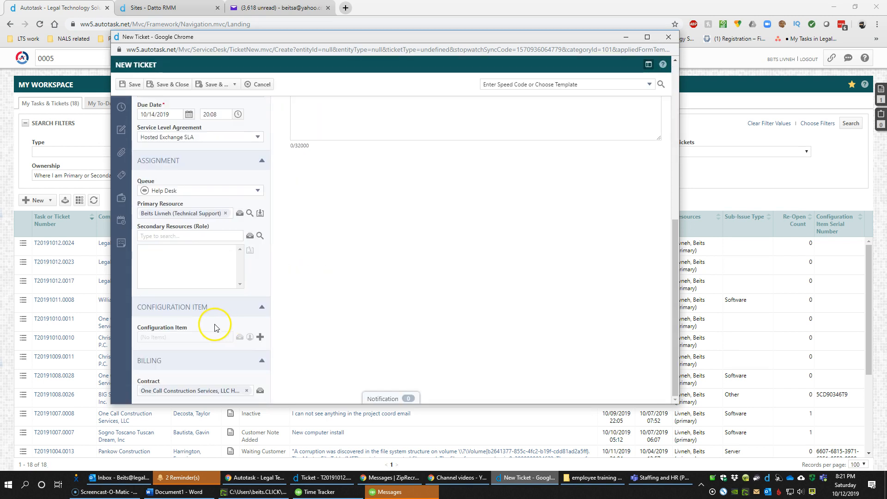
scroll(213, 324, up, 5)
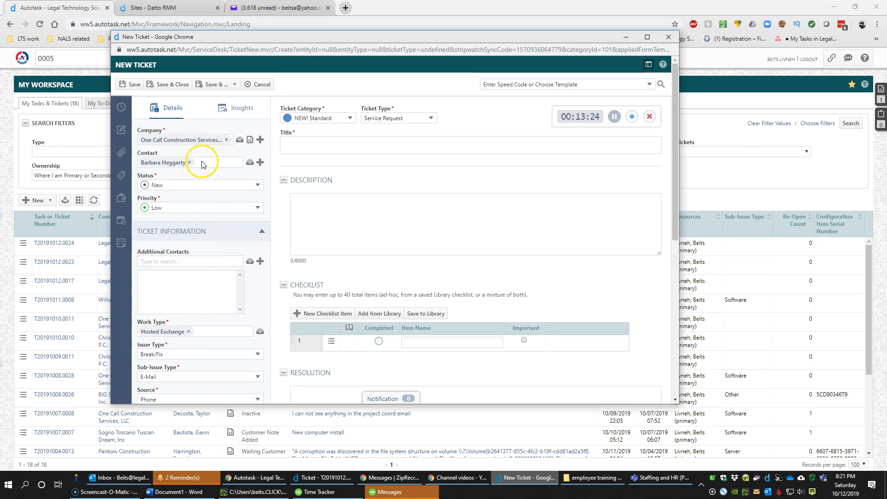
scroll(202, 180, down, 5)
click(151, 338)
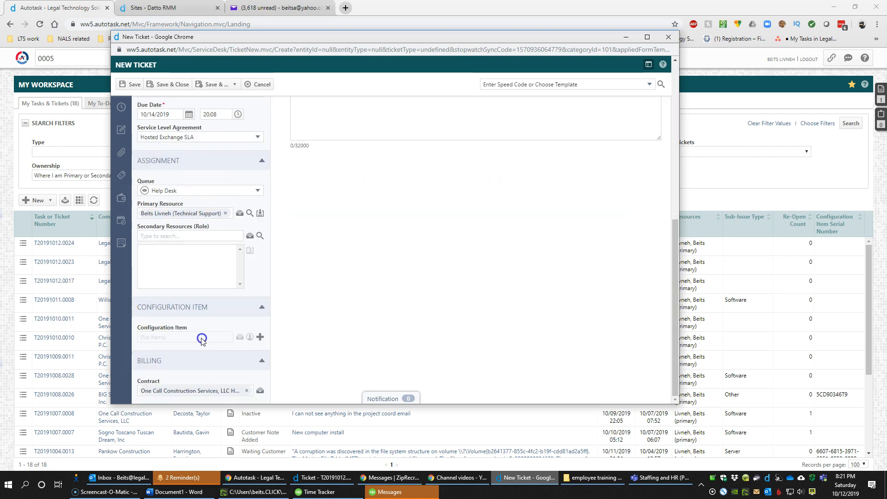
scroll(200, 337, up, 7)
click(190, 162)
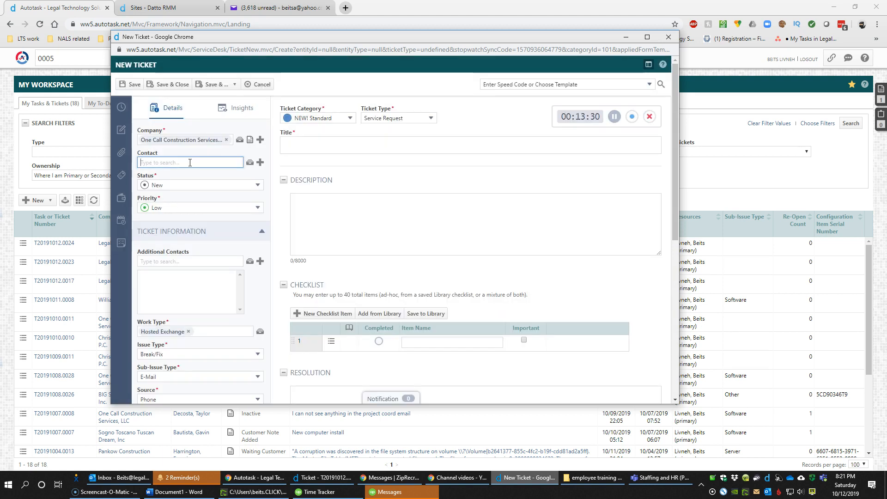
Correct 'emial' to 'email' so the title reads 'TEST- email issues'
click(305, 139)
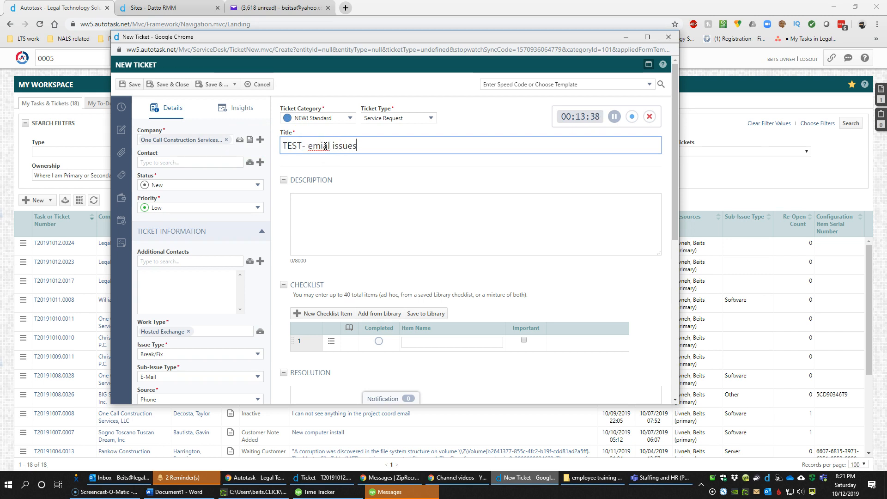
double_click(326, 146)
text(email)
key(Tab)
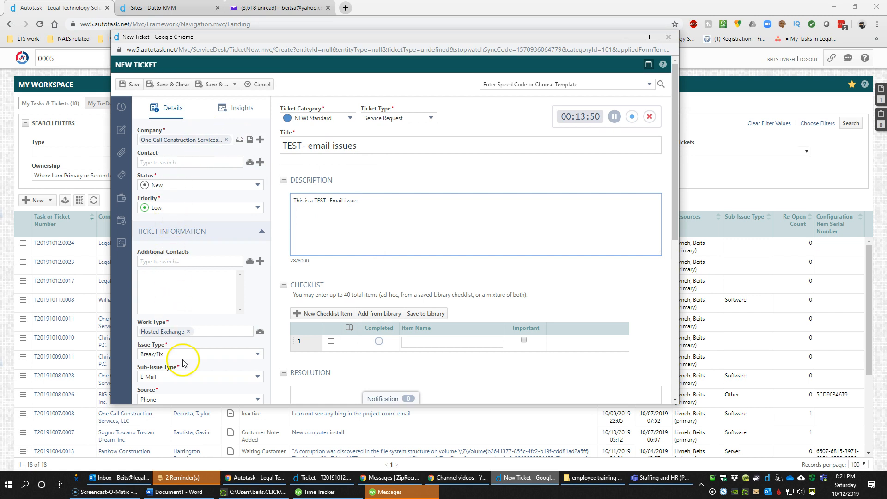
Enter the description 'This is a TEST- Email issues' and keep Ticket Type as Service Request
scroll(459, 223, down, 2)
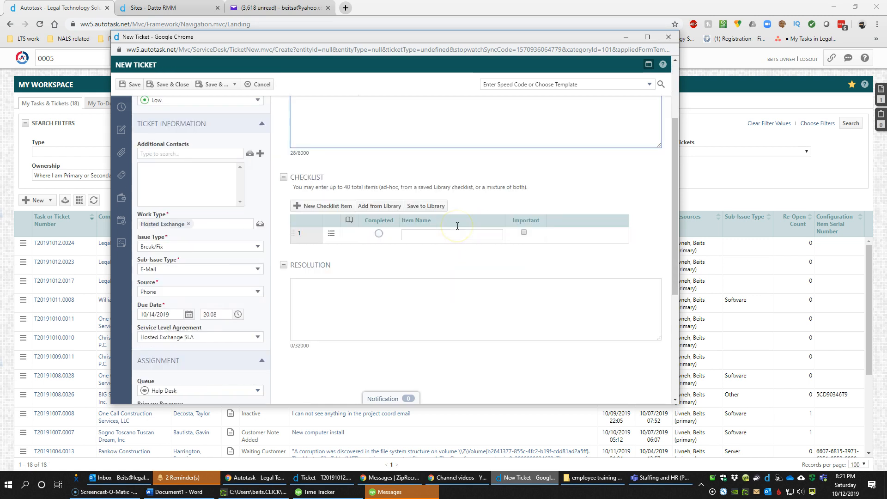
scroll(456, 232, up, 2)
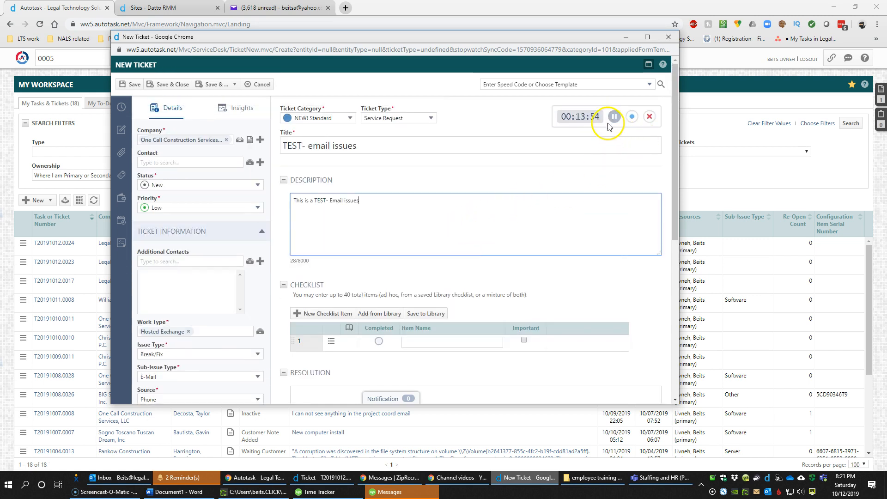
click(565, 119)
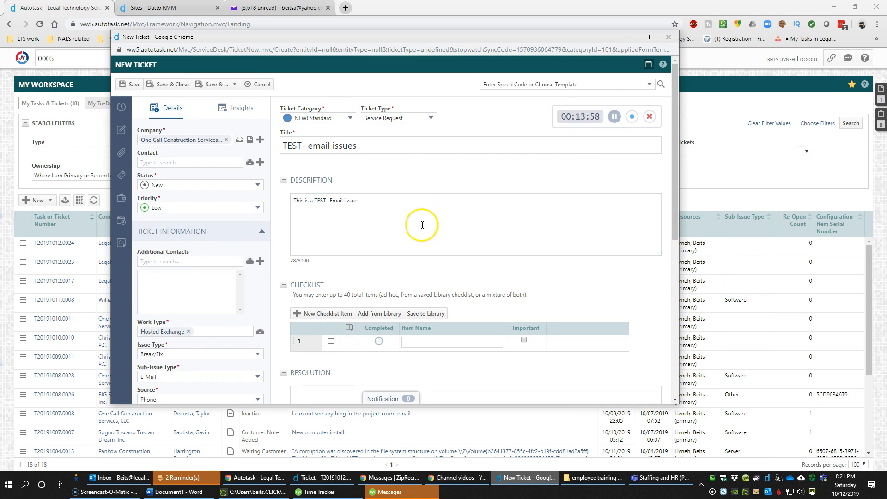
click(429, 118)
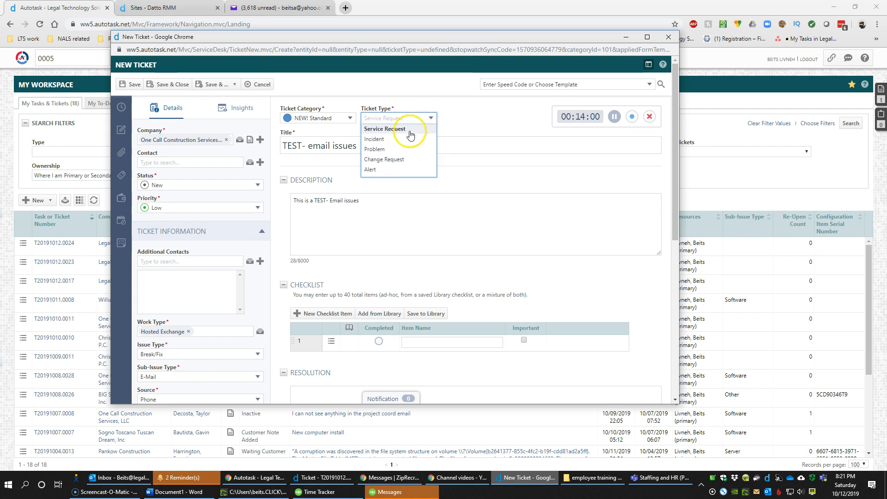
click(388, 216)
scroll(382, 213, down, 2)
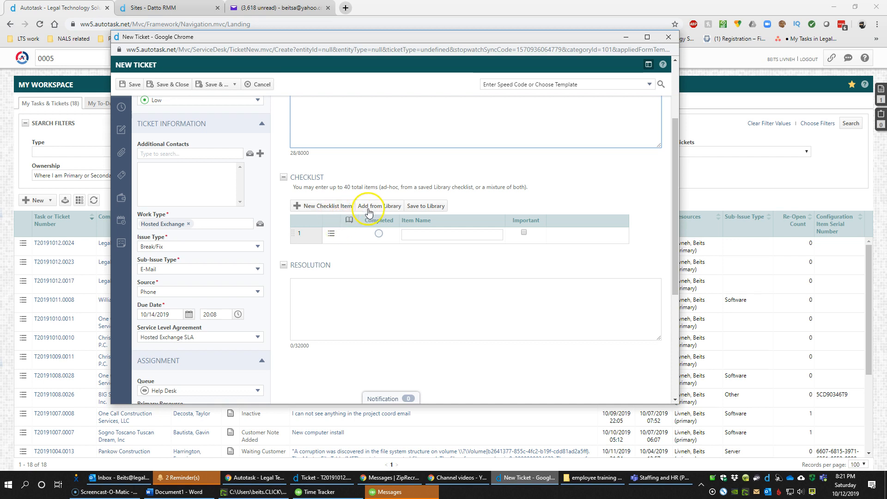
Add the New User checklist from the library, starting with Create Active Directory Account
click(373, 207)
click(363, 199)
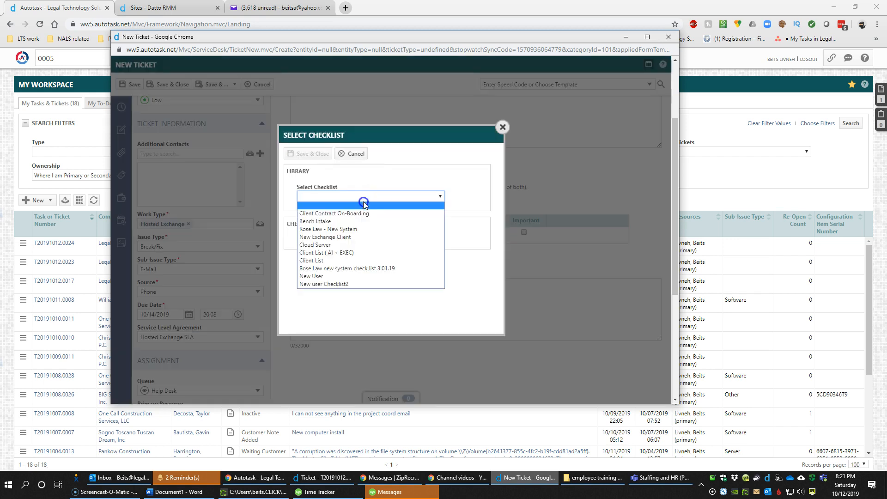
click(356, 238)
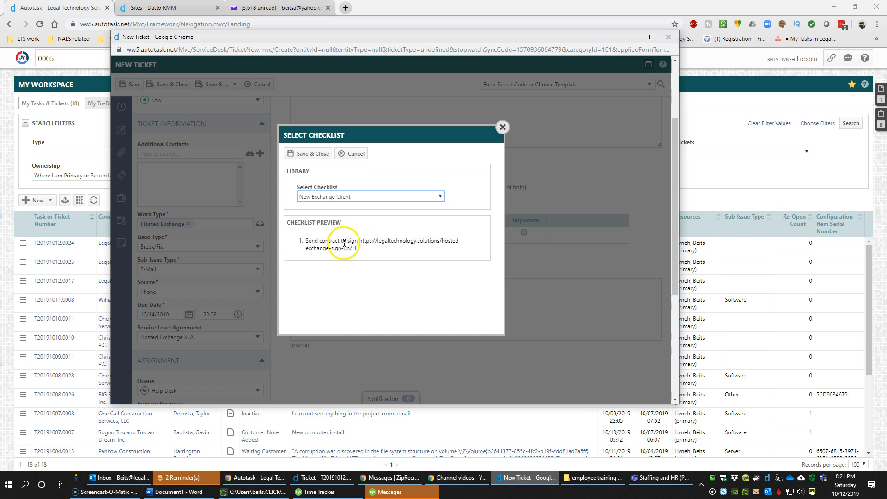
click(340, 196)
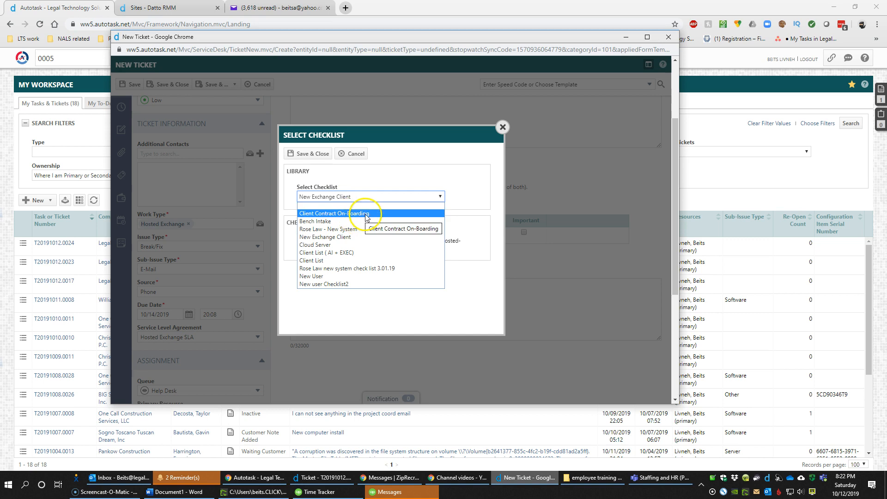
click(381, 276)
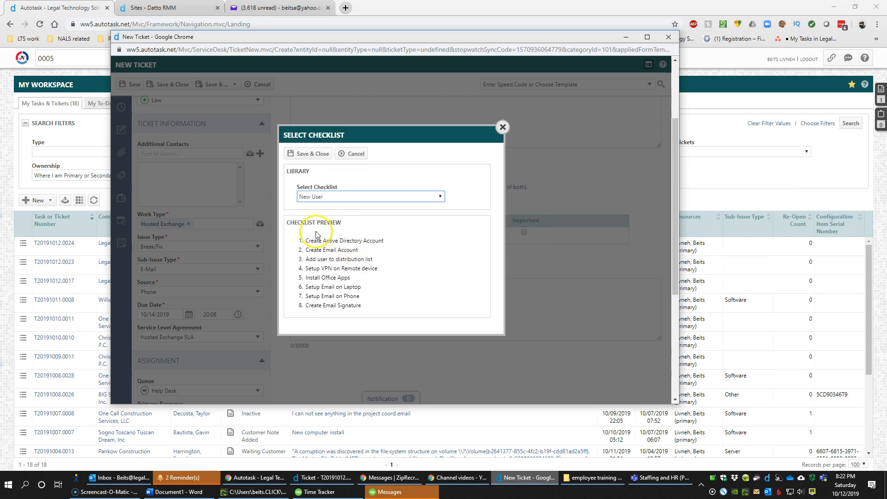
click(307, 153)
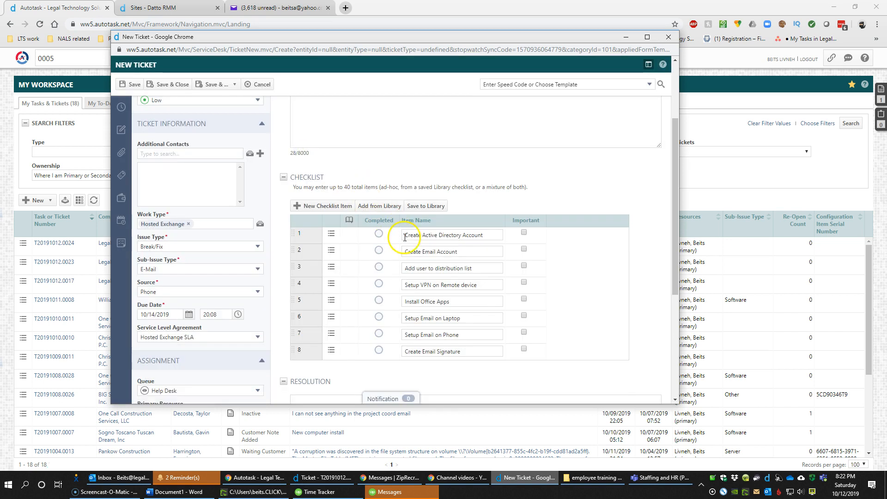
drag(405, 252, 469, 254)
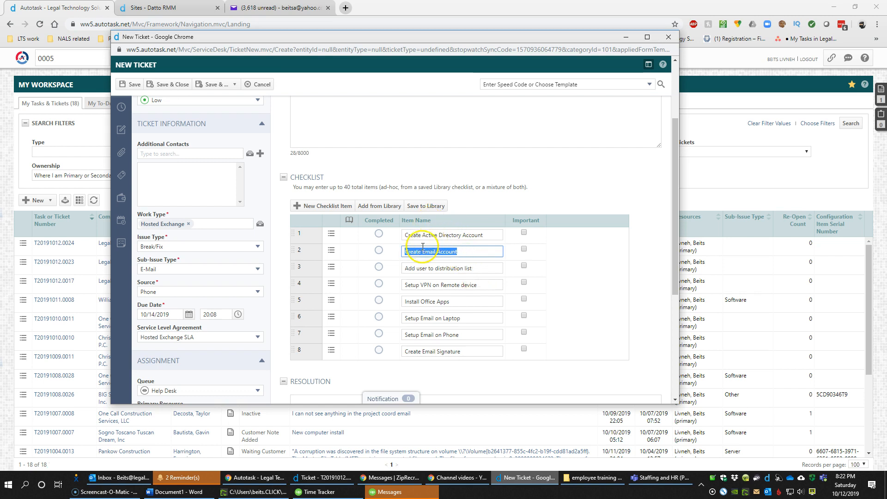
scroll(422, 254, down, 4)
scroll(432, 262, down, 1)
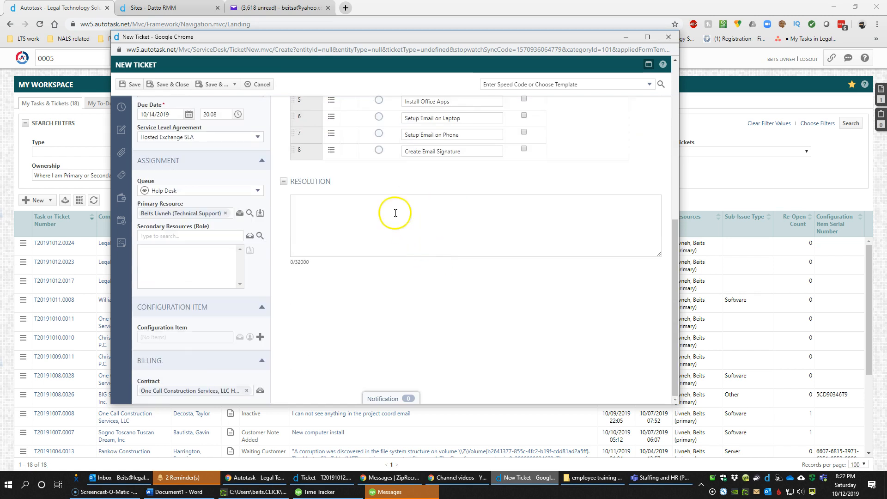
click(318, 238)
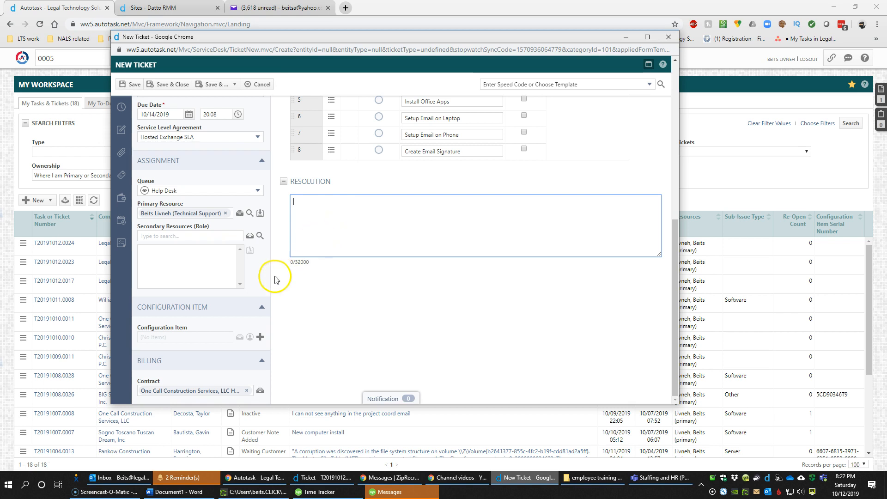
scroll(273, 273, up, 7)
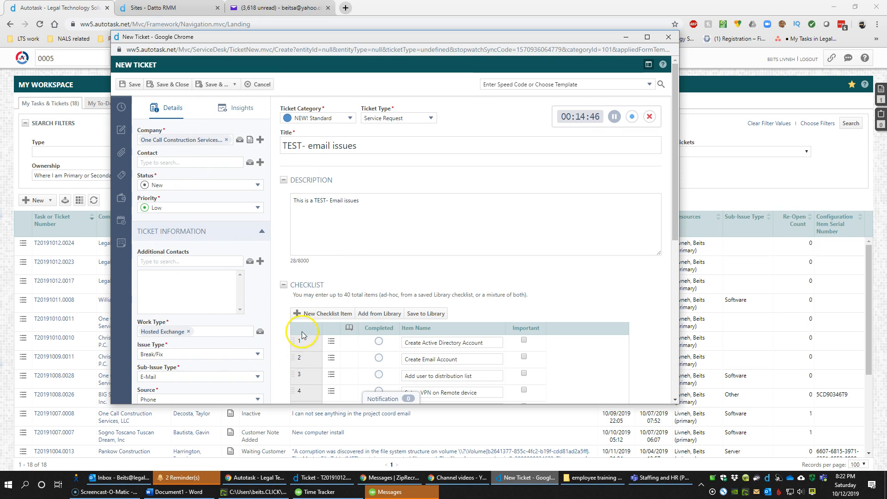
scroll(300, 333, down, 7)
Change the ticket's Status dropdown to Complete and confirm it stays Complete
click(343, 315)
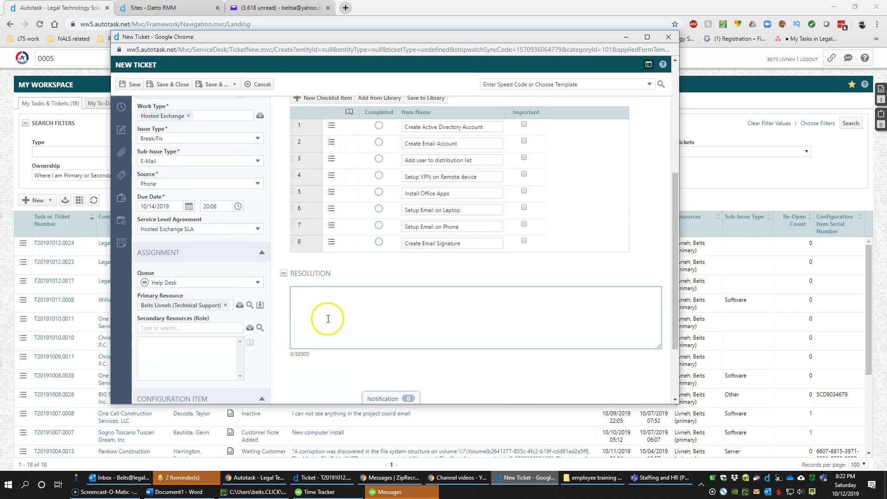
scroll(328, 319, up, 7)
click(187, 186)
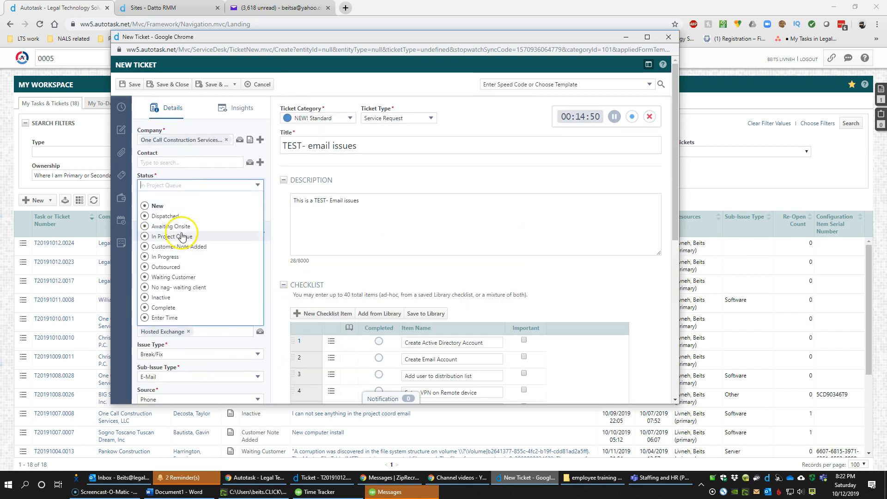
click(164, 308)
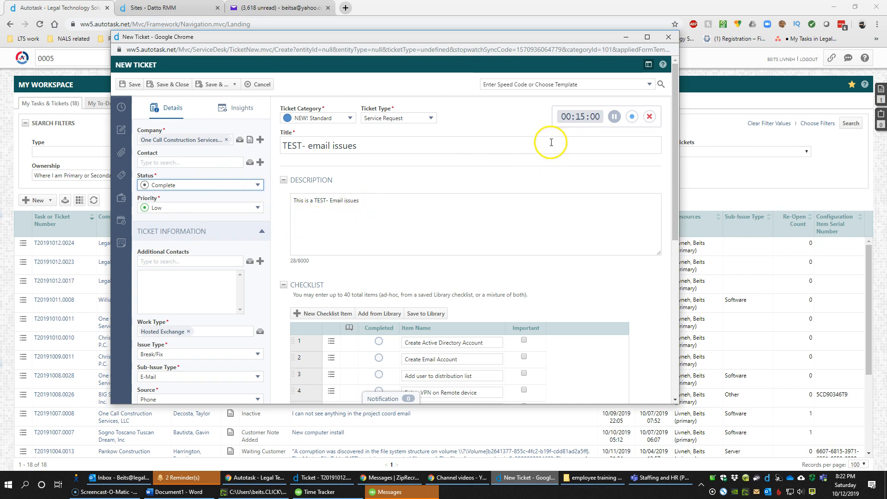
double_click(591, 116)
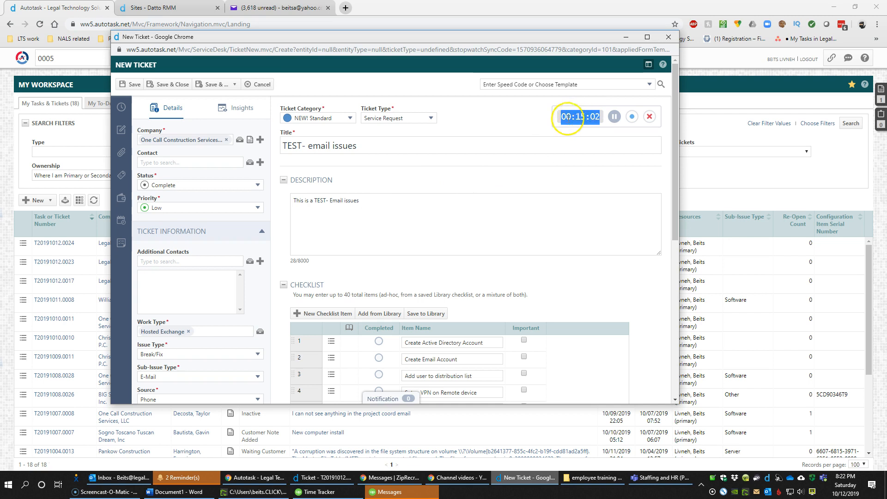
scroll(435, 208, down, 5)
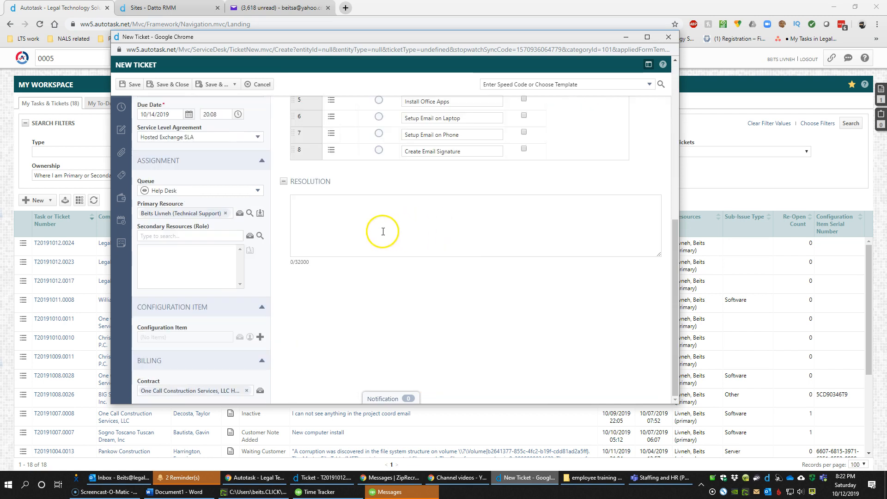
scroll(350, 238, up, 5)
click(193, 187)
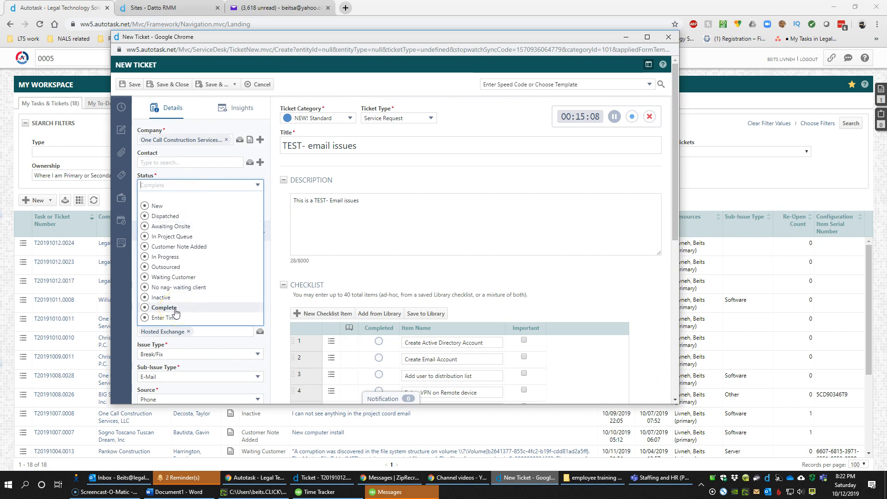
click(443, 236)
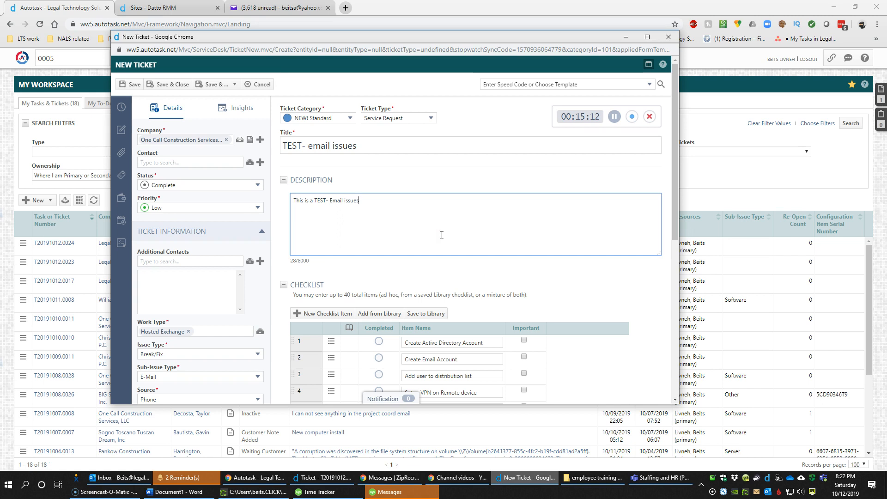
click(439, 223)
Discard the current form and start a new ticket for Legal Technology Solutions
click(266, 87)
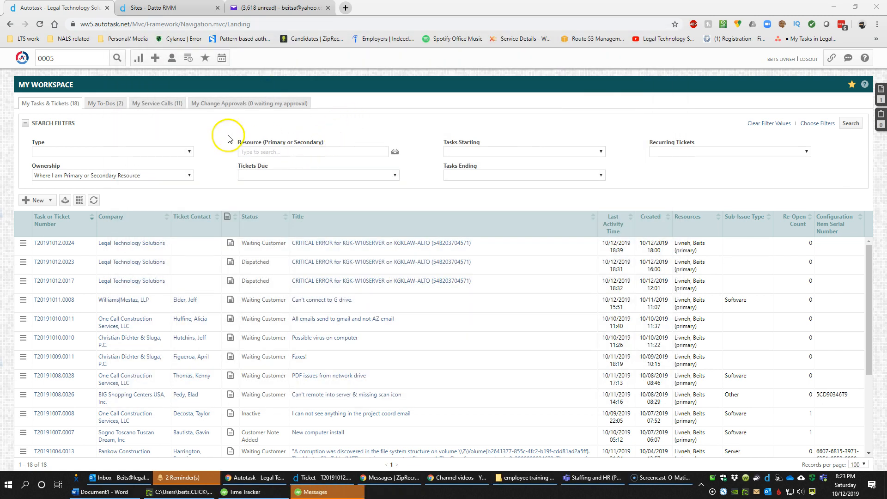
click(154, 57)
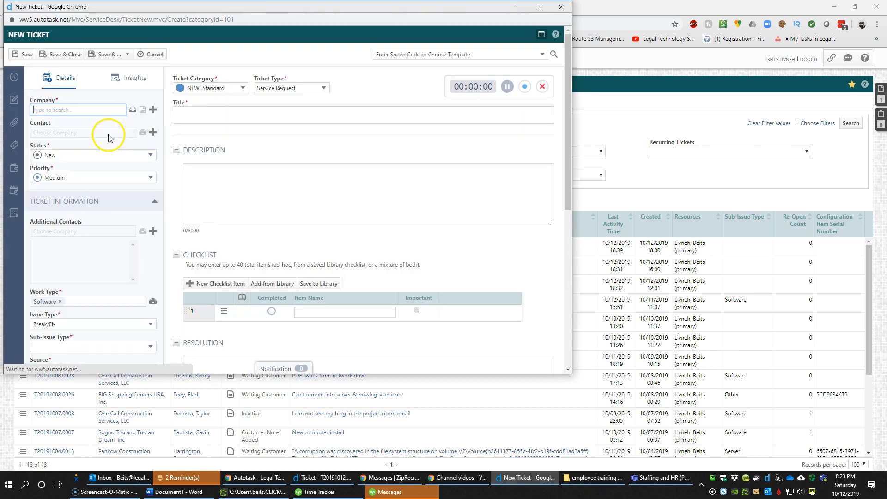
click(85, 109)
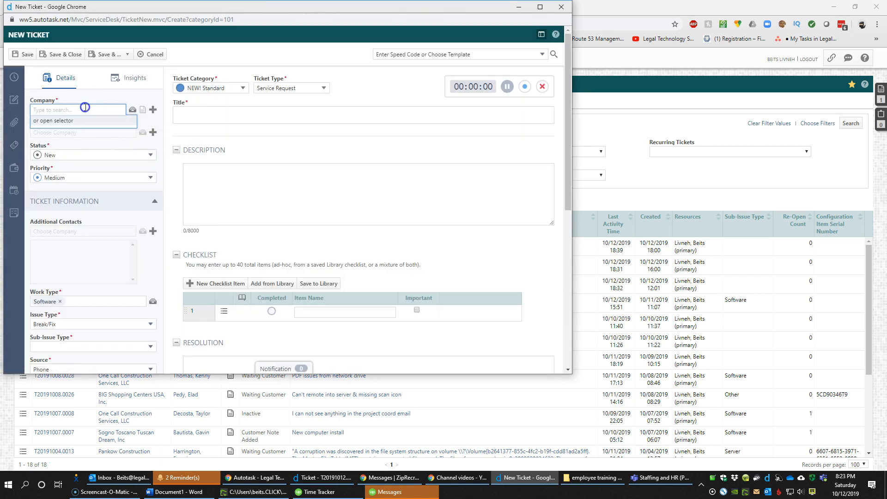
text(legal)
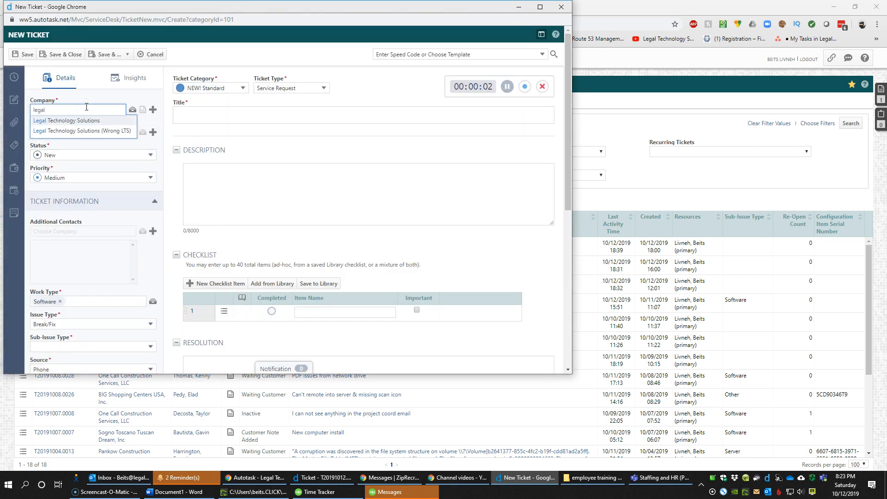
key(Return)
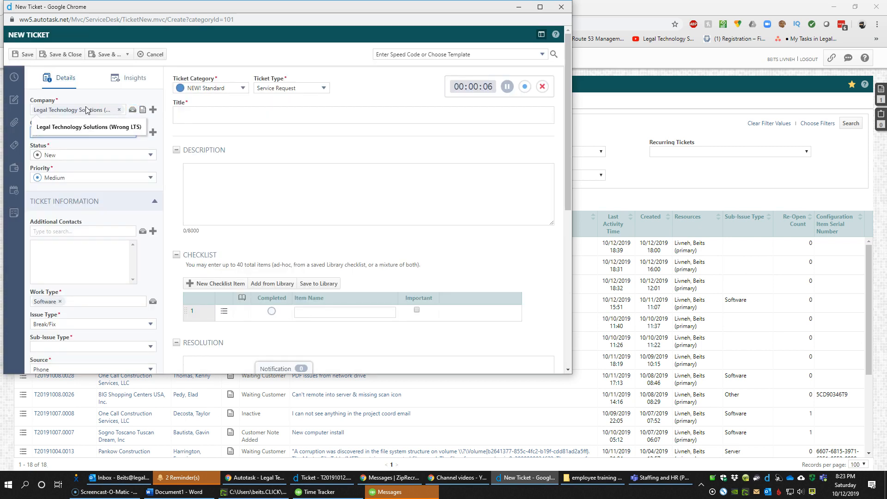
Choose the test contact and set the priority to Low
click(60, 132)
click(66, 146)
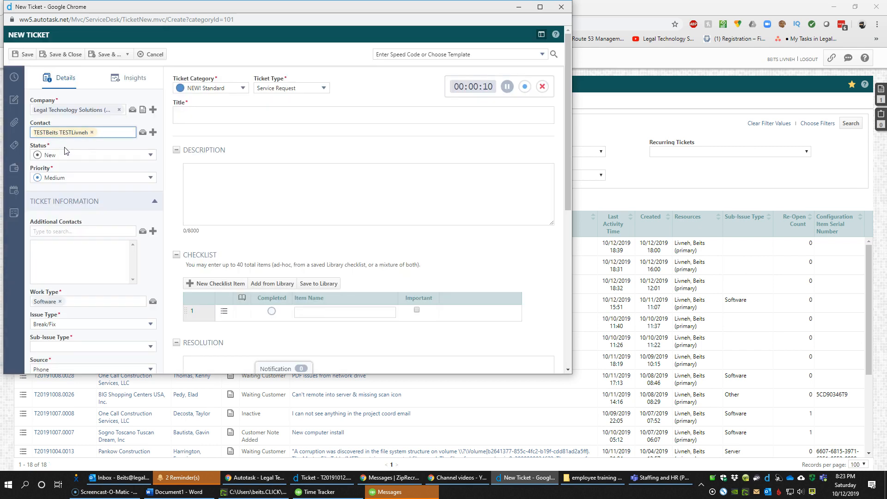
click(83, 179)
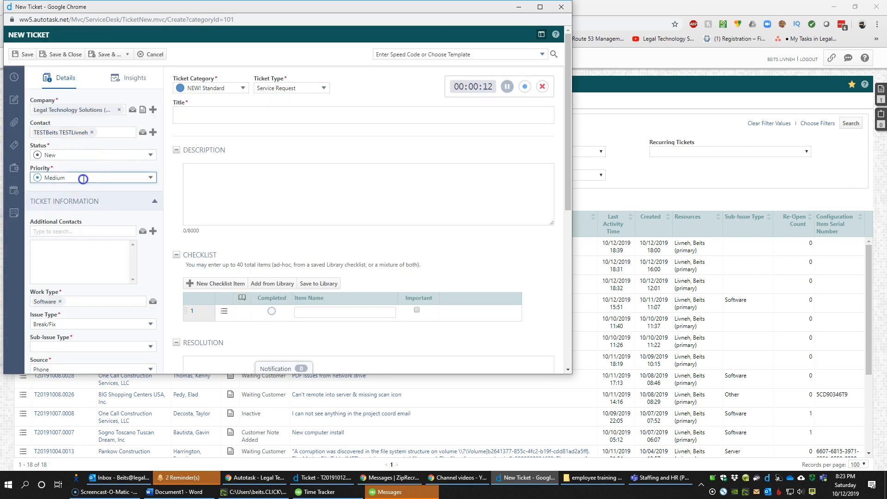
click(78, 230)
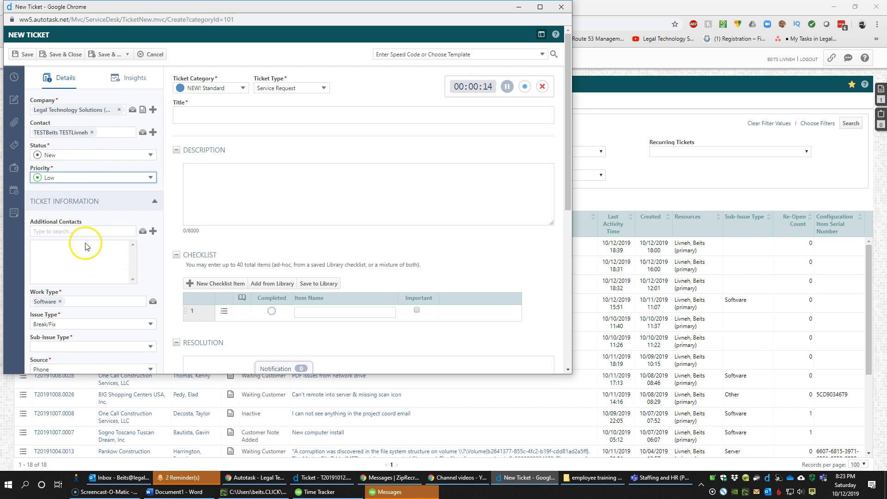
scroll(85, 247, down, 2)
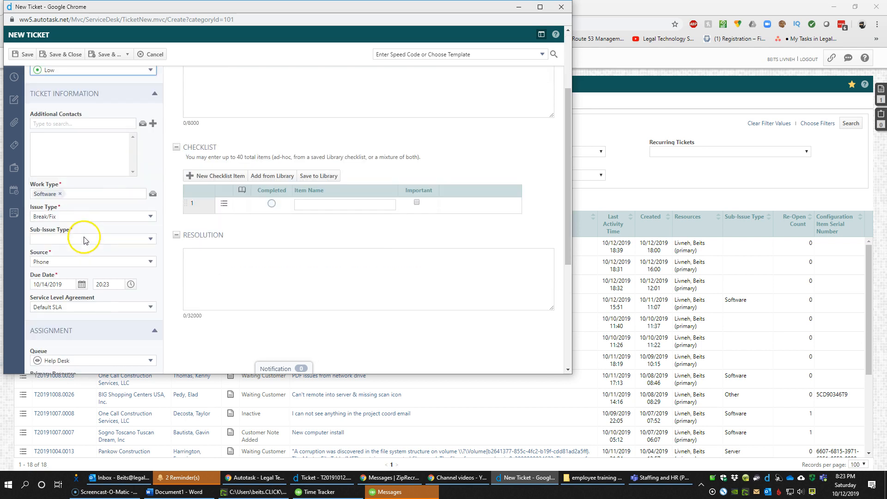
Set Work Type to Hosted Exchange, Sub-Issue Type to E-Mail and Source to Email
click(59, 194)
text(e)
drag(27, 196, 21, 196)
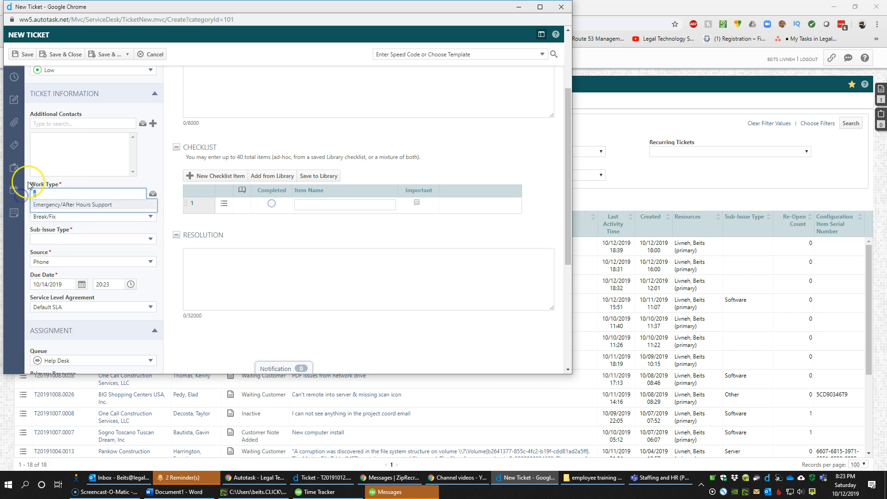
click(56, 204)
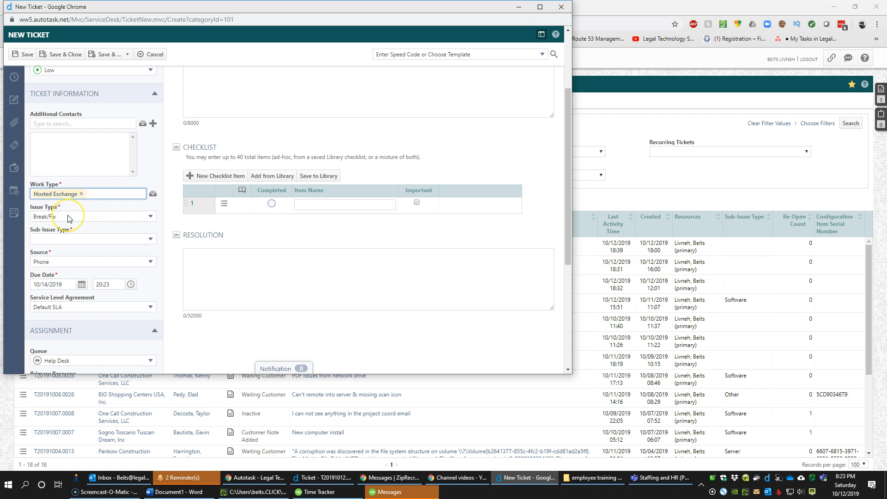
click(63, 240)
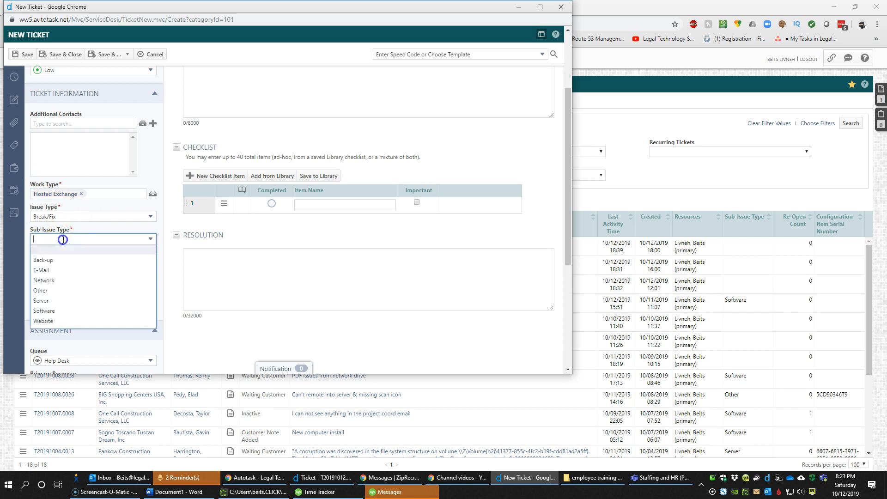
click(58, 272)
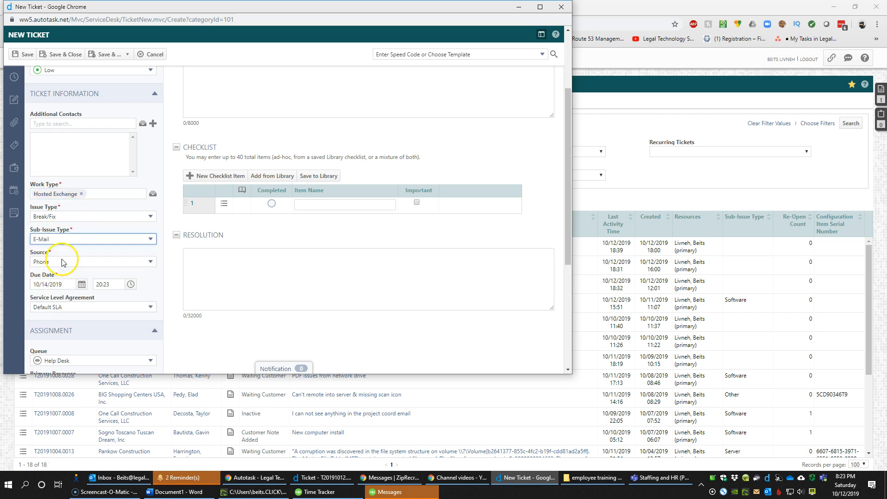
click(59, 262)
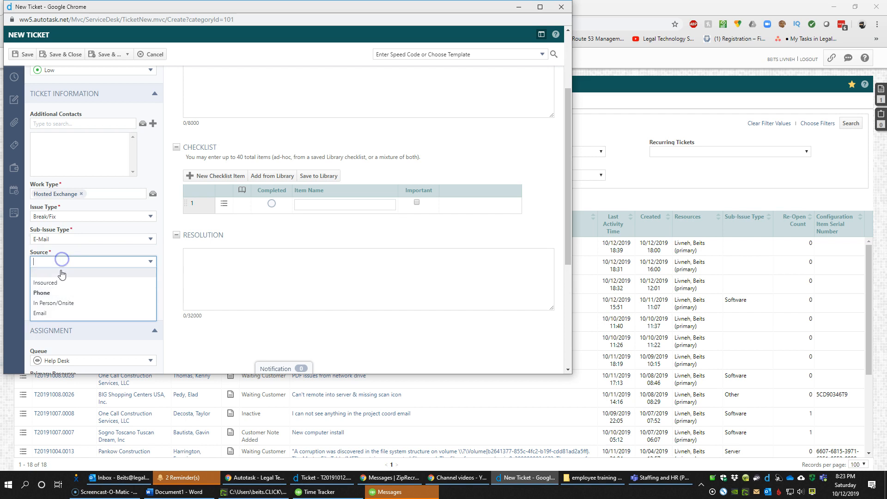
click(60, 313)
Assign the technician as the ticket's Primary Resource
scroll(100, 285, down, 2)
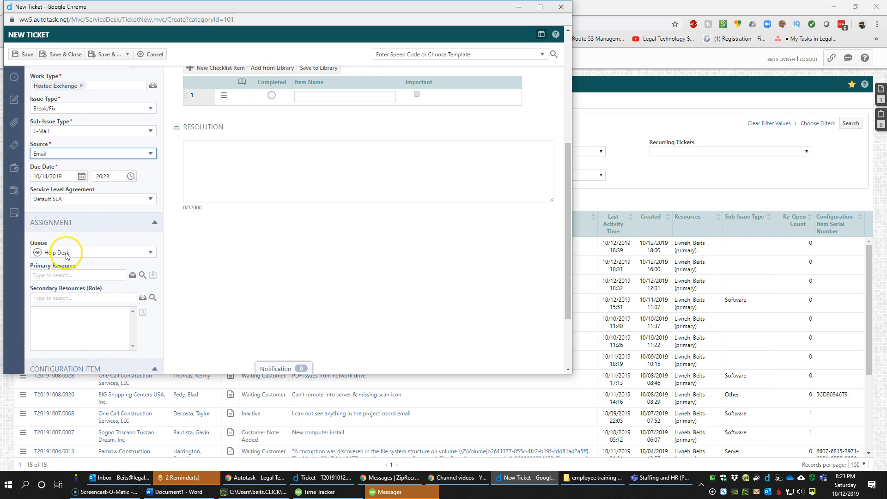
click(73, 275)
click(71, 296)
scroll(65, 286, down, 2)
click(74, 307)
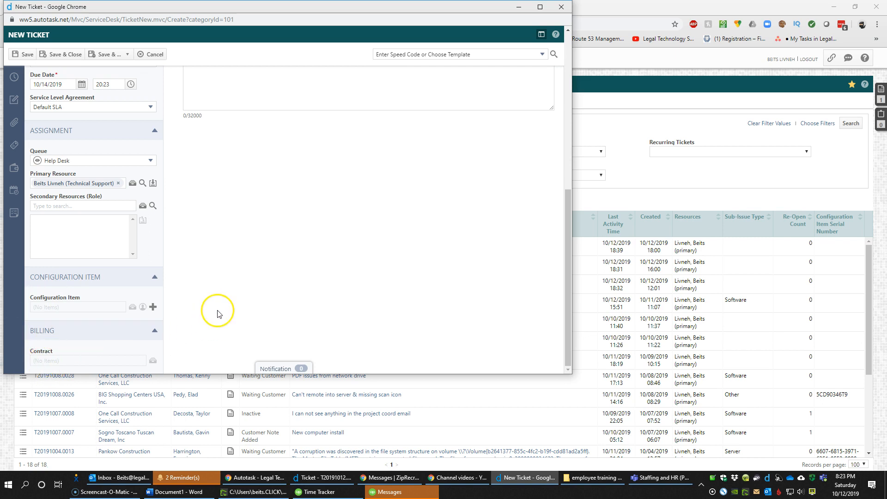
Title the ticket 'TEST Email issues'
scroll(215, 307, up, 7)
click(207, 118)
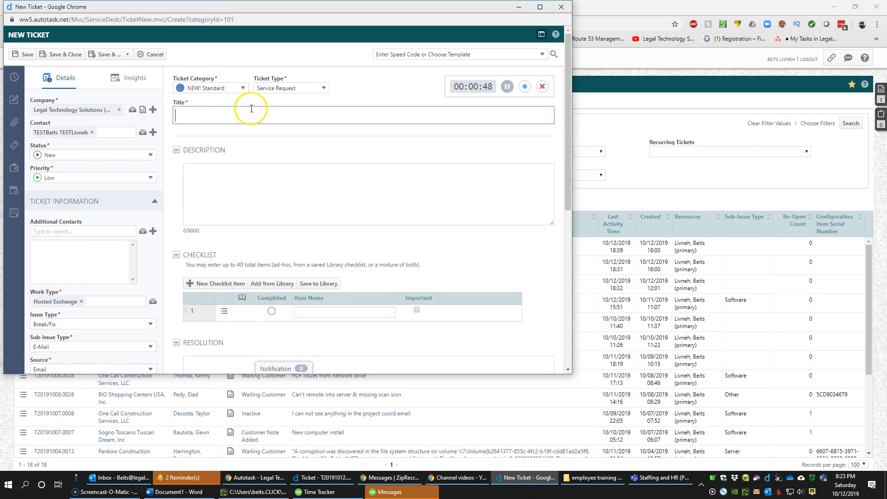
text(TEST Email issues)
key(Tab)
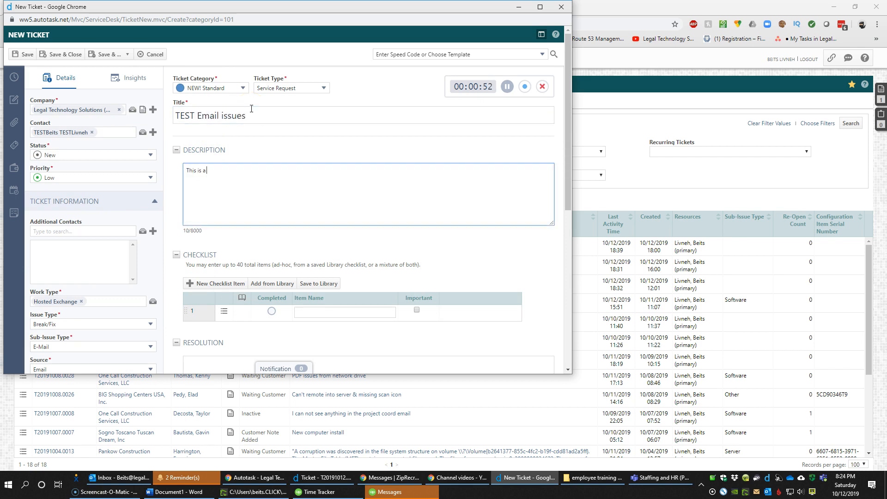
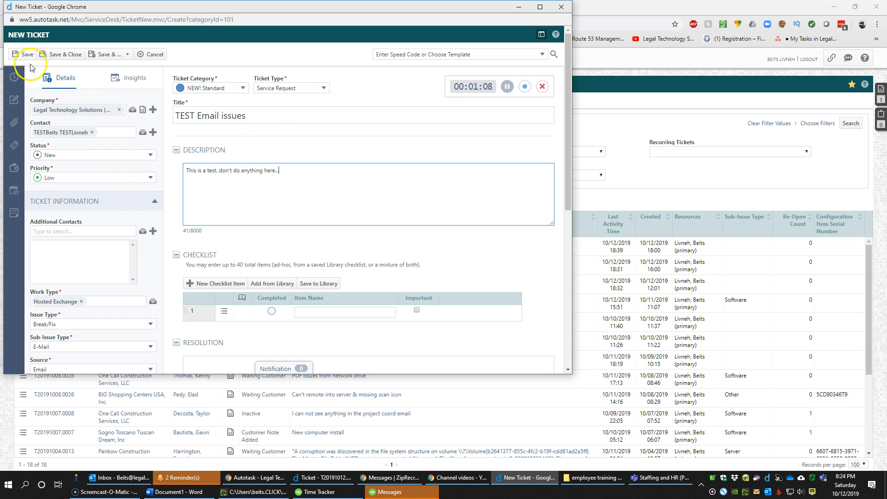
Save ticket T20191012.0027 with Save & Enter Time and check the 20:23 start time
click(109, 54)
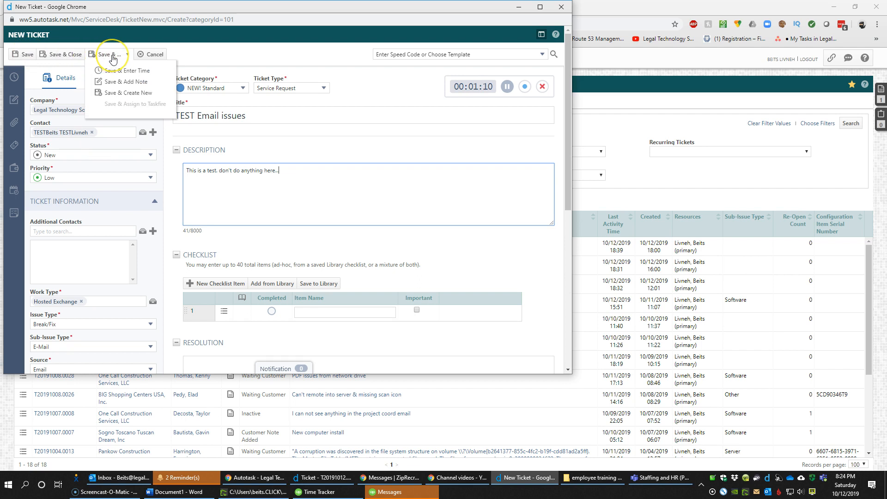
click(129, 73)
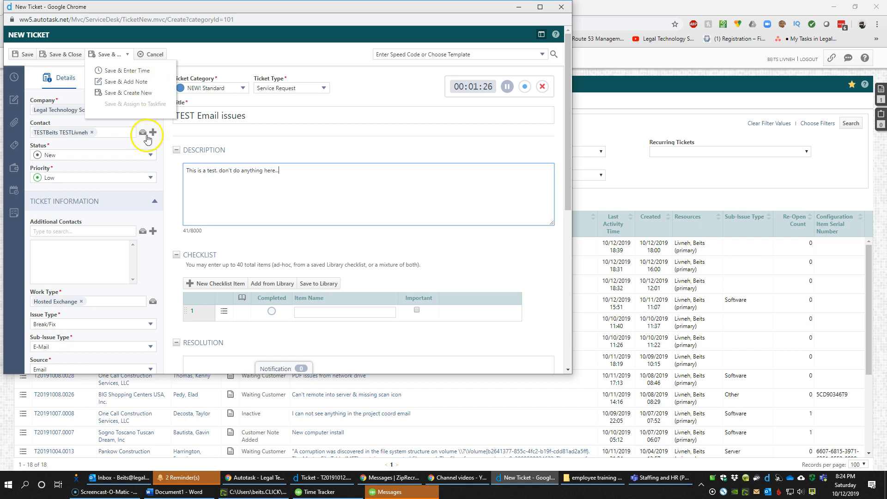
click(119, 54)
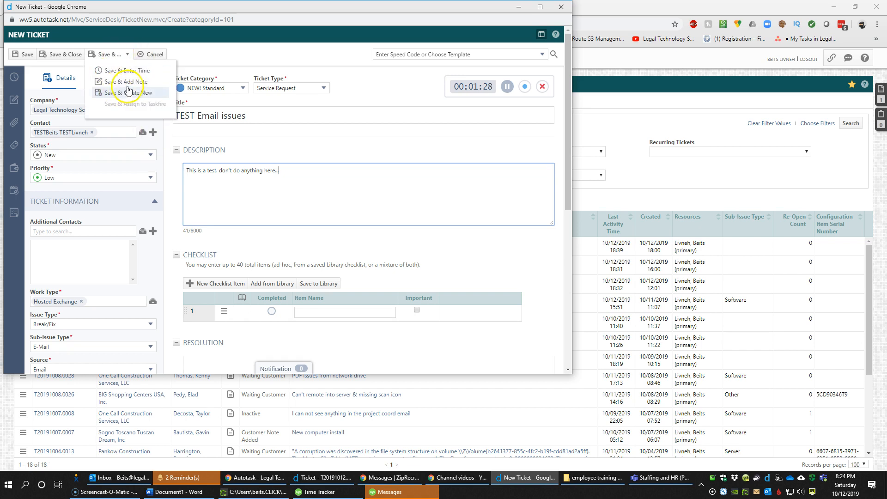
click(134, 71)
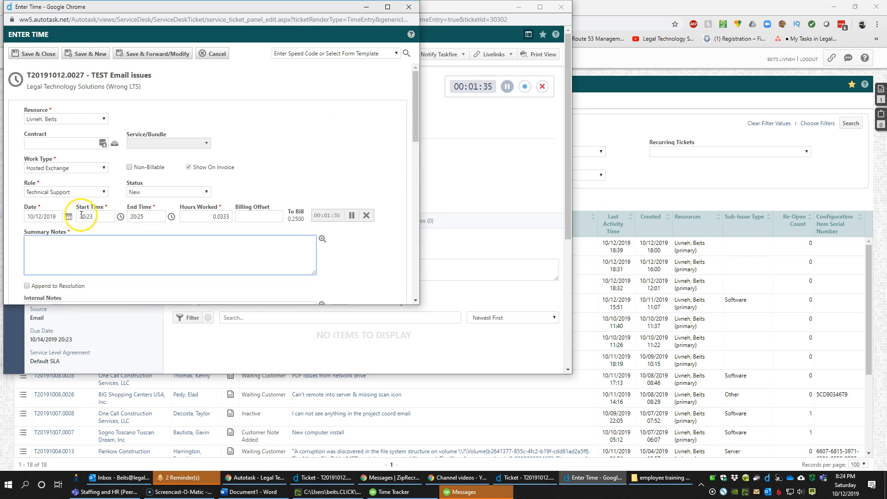
drag(96, 216, 74, 216)
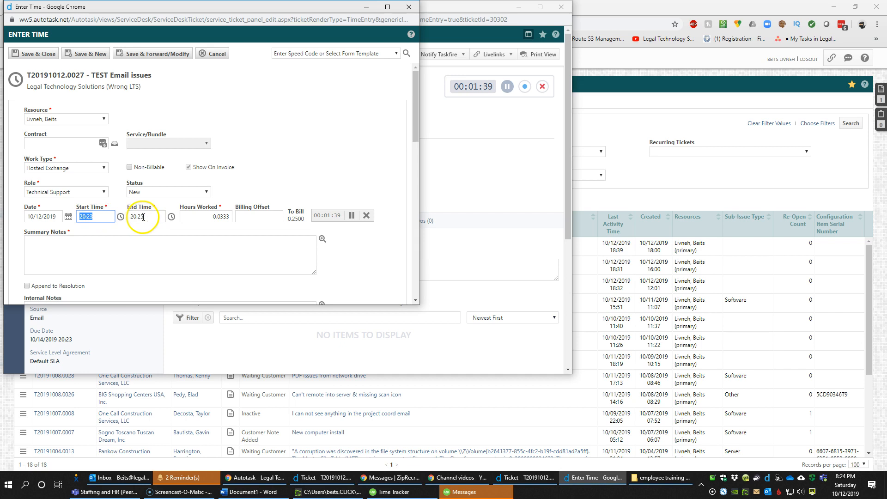
Move the time entry window aside and switch over to Yahoo Mail
drag(203, 11, 396, 46)
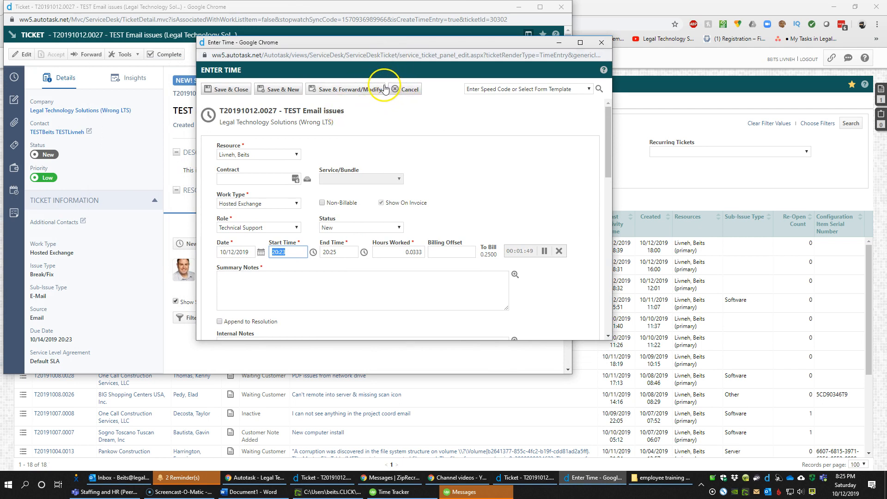
click(744, 24)
click(264, 7)
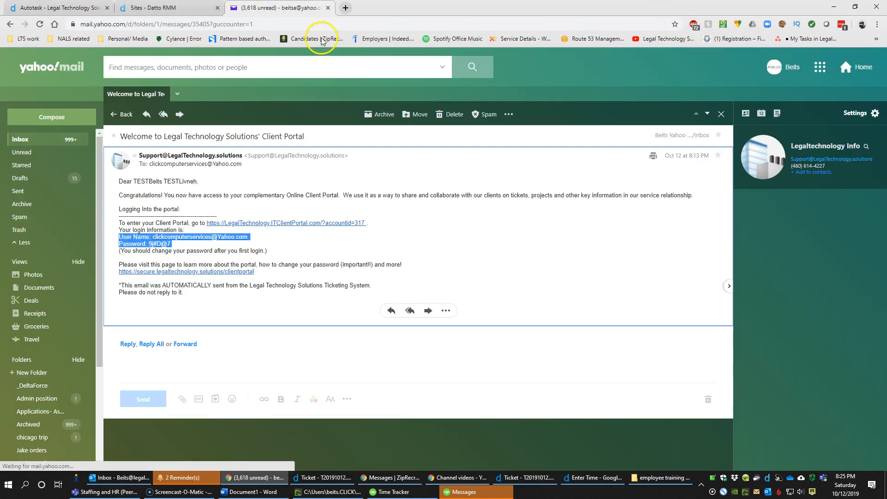
Read the Legal Technology Solutions portal welcome email, then go to the Datto RMM sites page
click(16, 139)
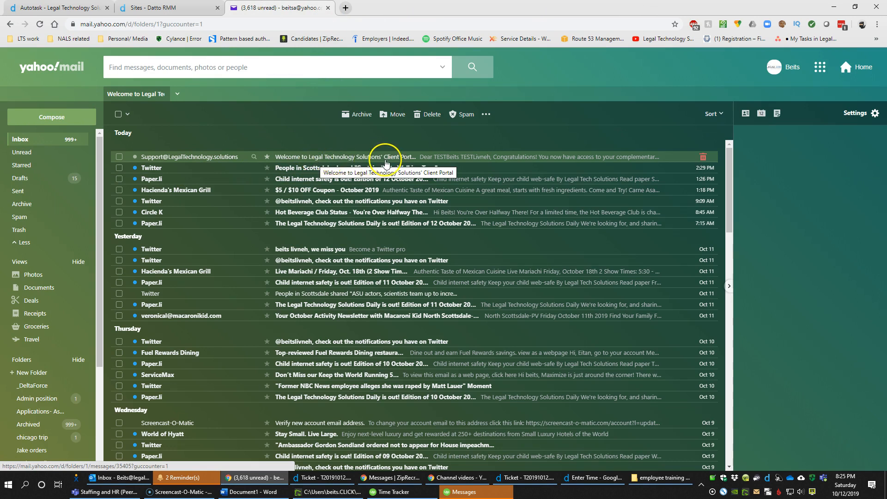
click(432, 158)
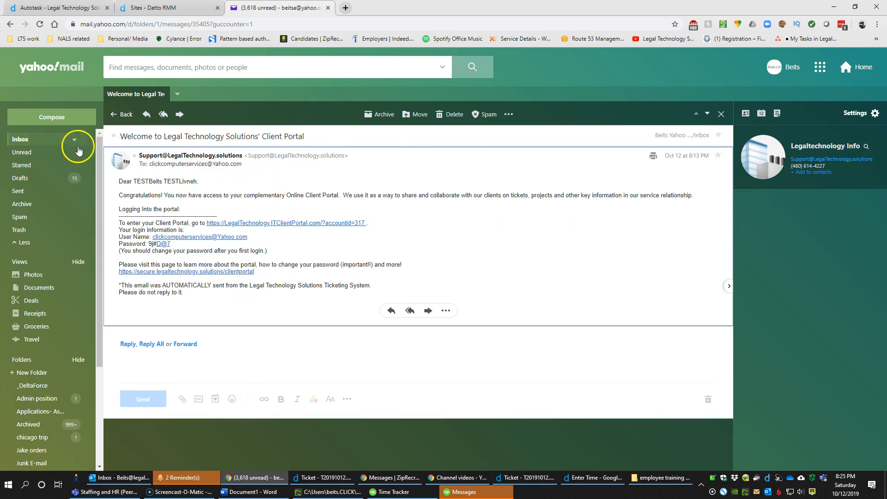
click(39, 139)
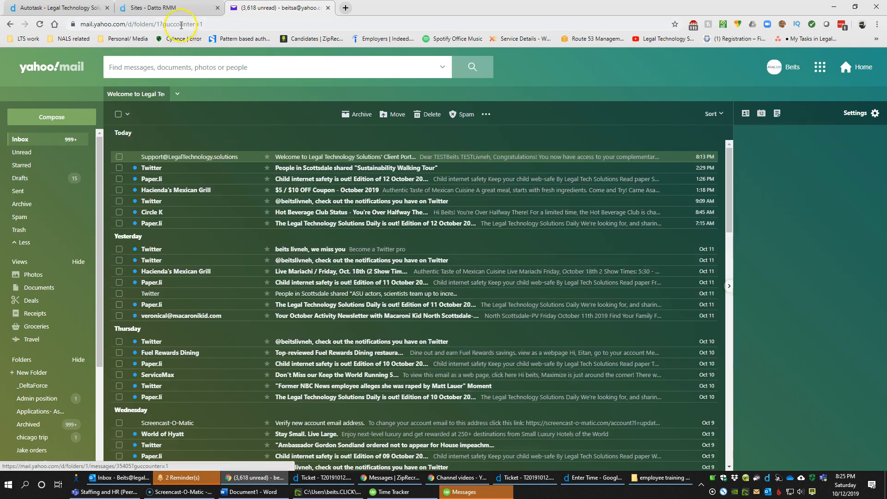
click(158, 9)
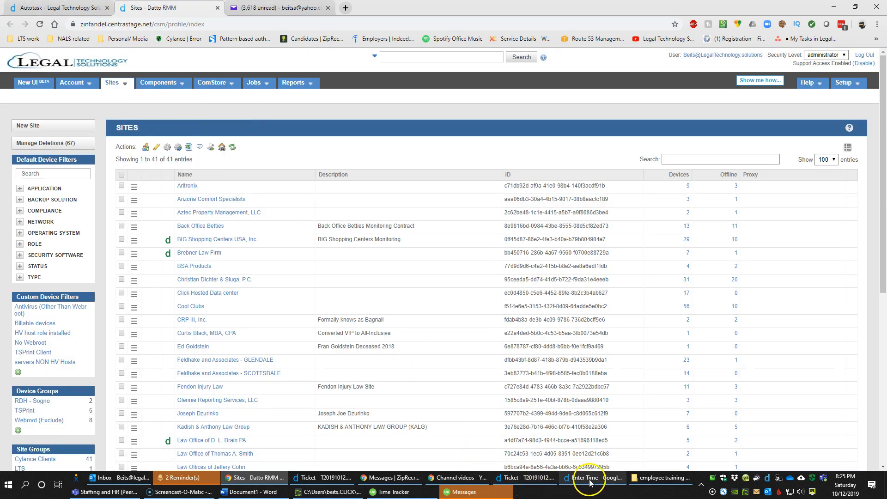
Bring ticket T20191012.0027 forward and start completing it with status Complete
click(560, 481)
click(527, 478)
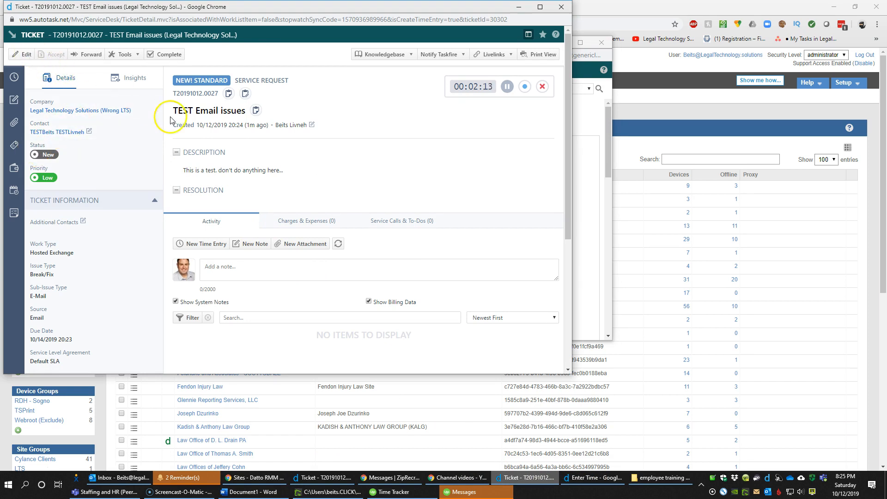
click(173, 61)
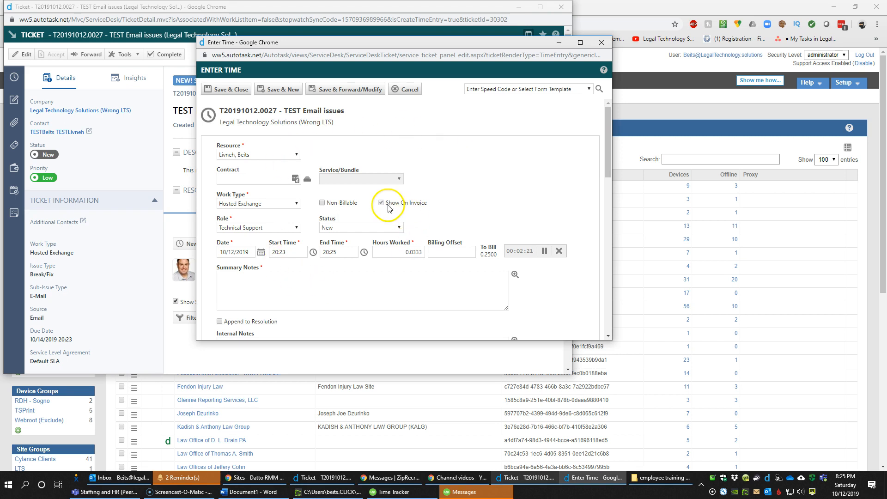
click(349, 229)
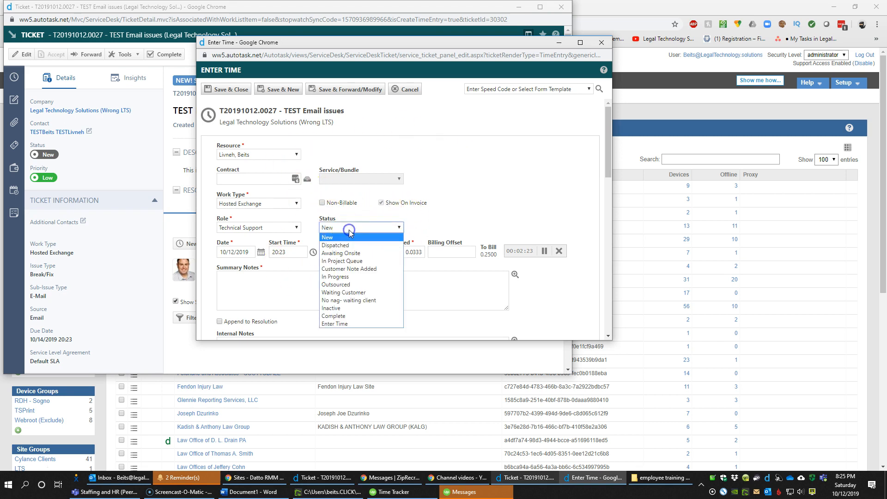
click(344, 315)
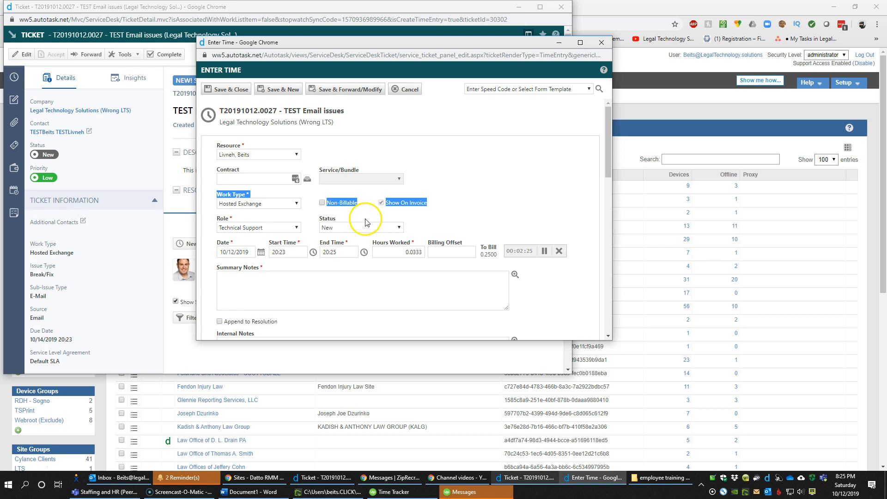
click(185, 14)
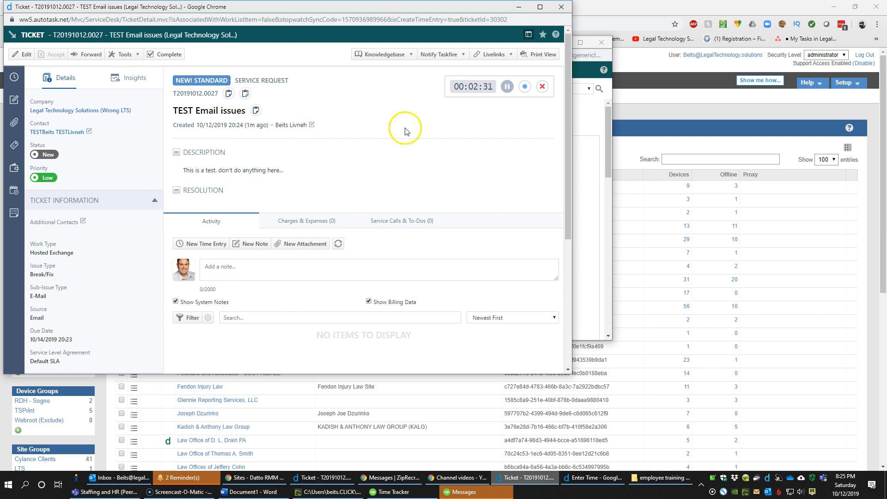
drag(452, 88, 496, 88)
Close the time entry without saving and centre the ticket window on screen
click(170, 56)
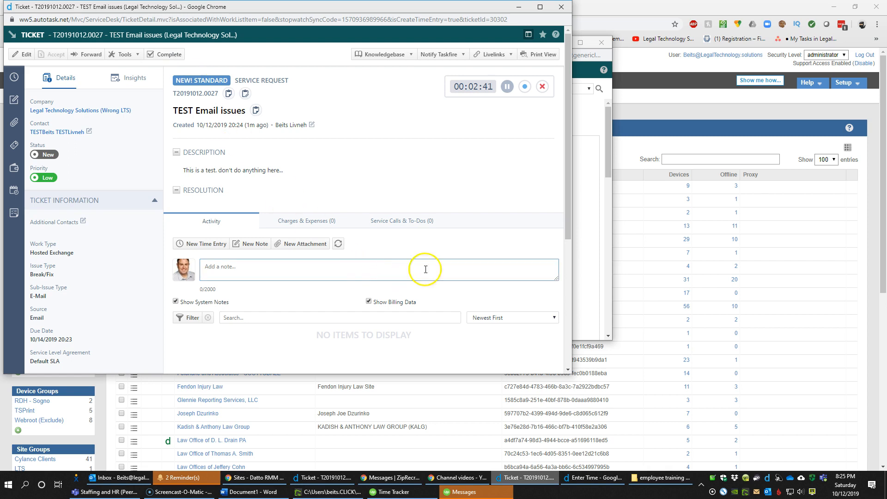
click(601, 42)
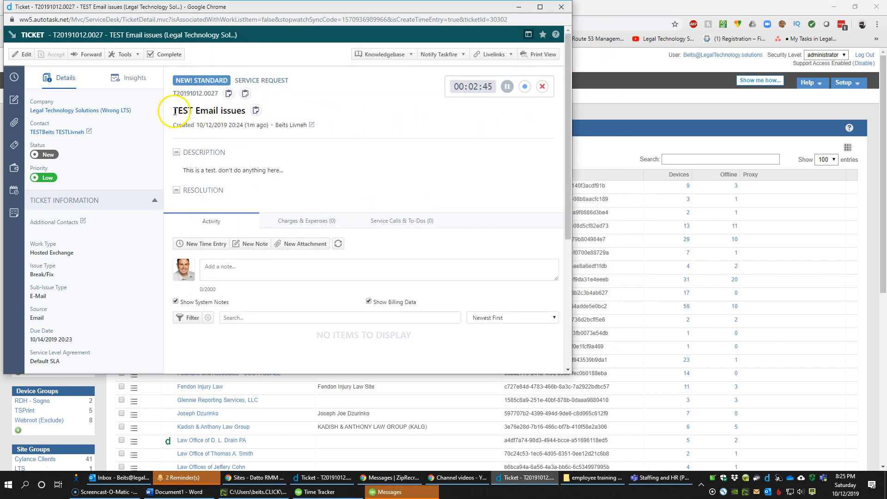
drag(280, 13, 384, 76)
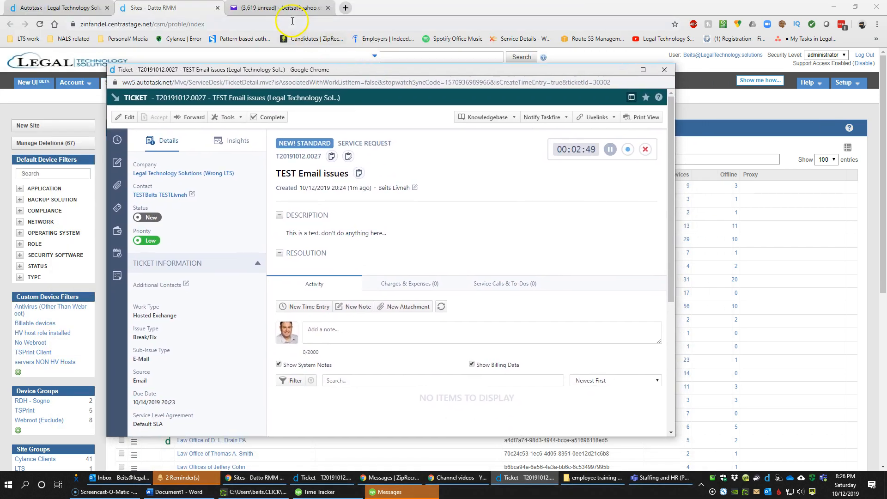
Open the LTS Support Desk acknowledgment email for new ticket T20191012.0027 in Yahoo Mail
drag(296, 70, 280, 57)
click(279, 8)
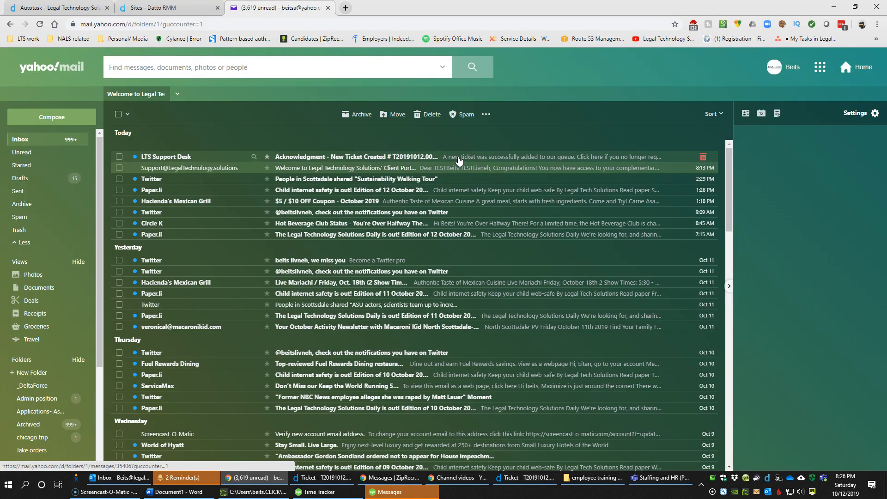
click(458, 161)
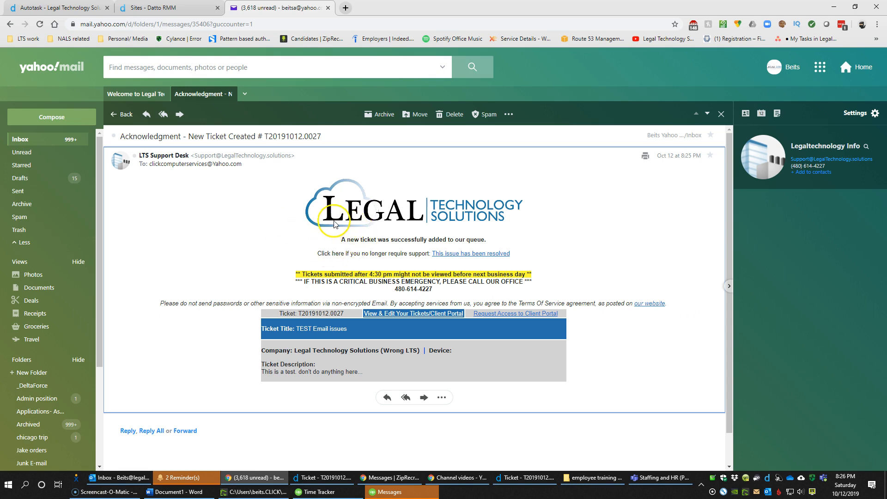
Use the email's 'This issue has been resolved' link to start a close-ticket message
drag(321, 253, 417, 252)
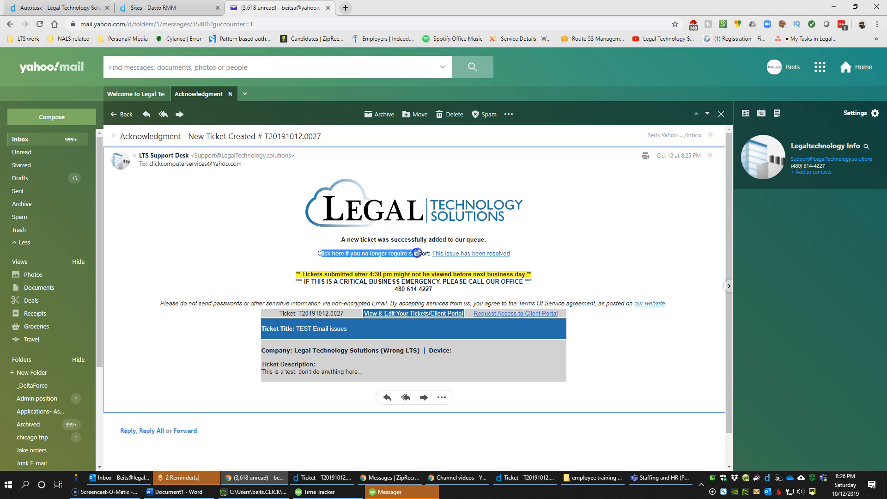
triple_click(409, 253)
click(409, 253)
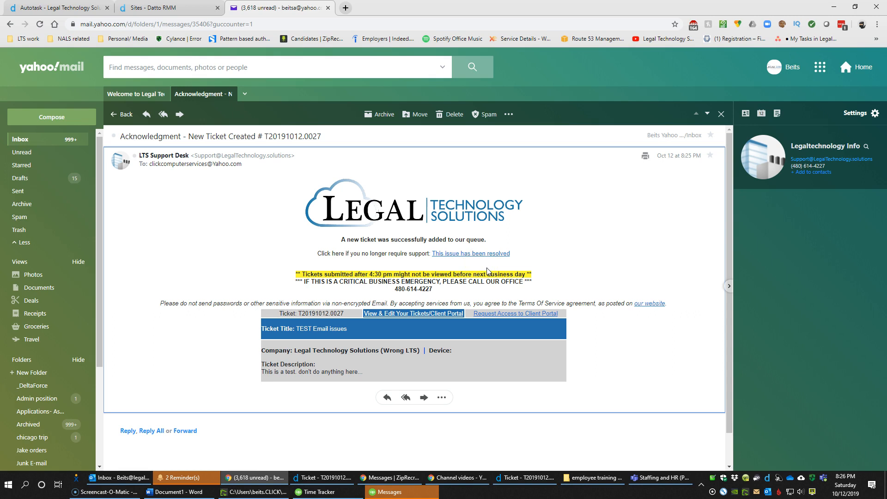
click(451, 254)
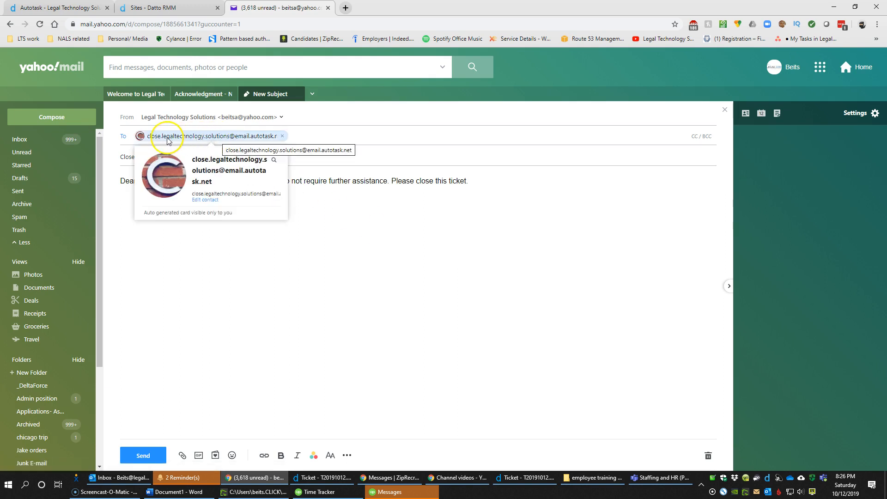
Change the close-ticket draft's From address to the LTS Test mailbox
drag(221, 157, 178, 159)
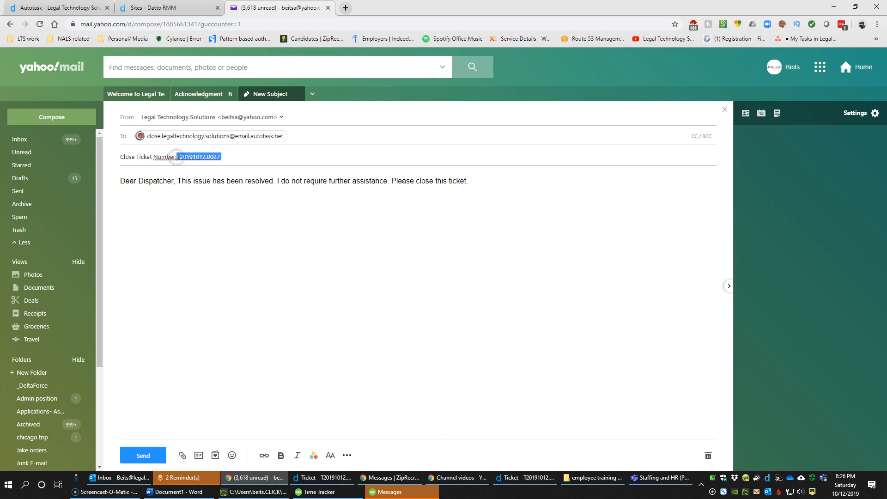
click(189, 188)
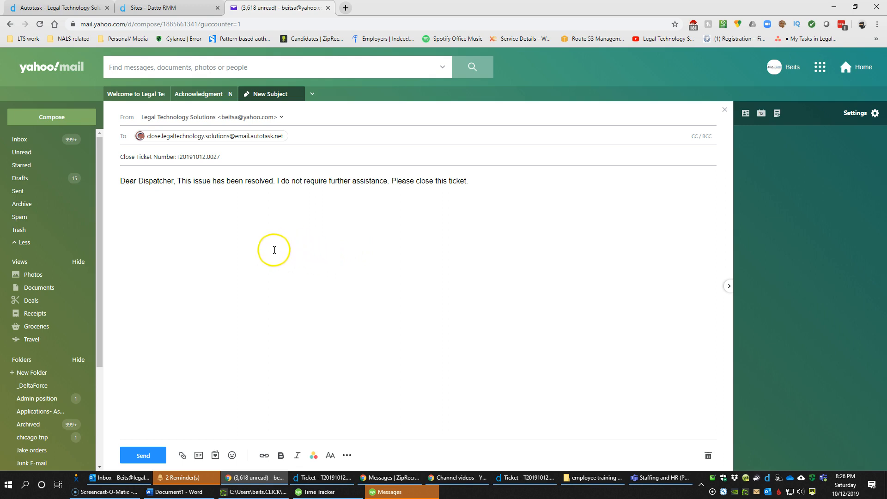
click(266, 119)
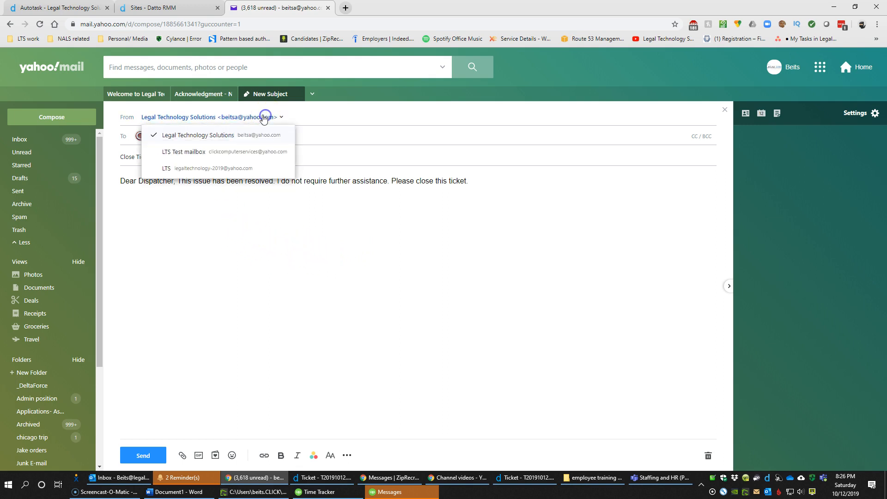
click(222, 150)
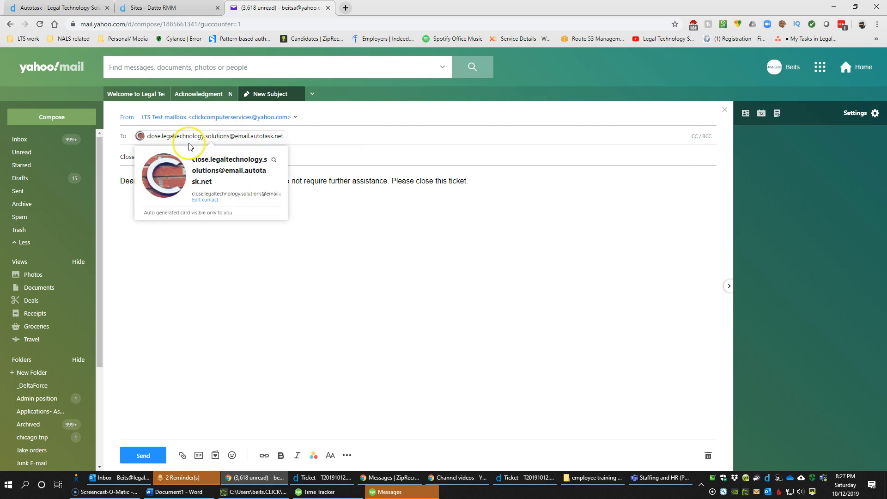
Review the subject and body, close the draft unsent, and reopen the acknowledgment email
drag(177, 157, 225, 159)
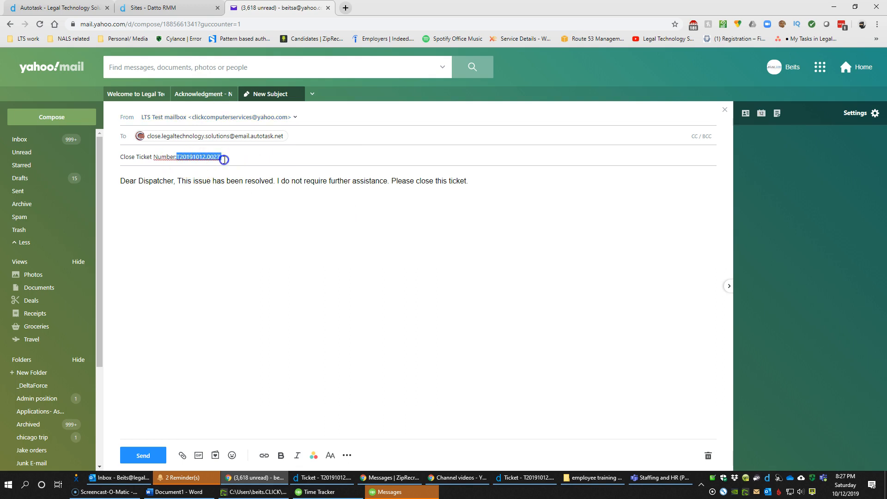
drag(469, 184, 112, 192)
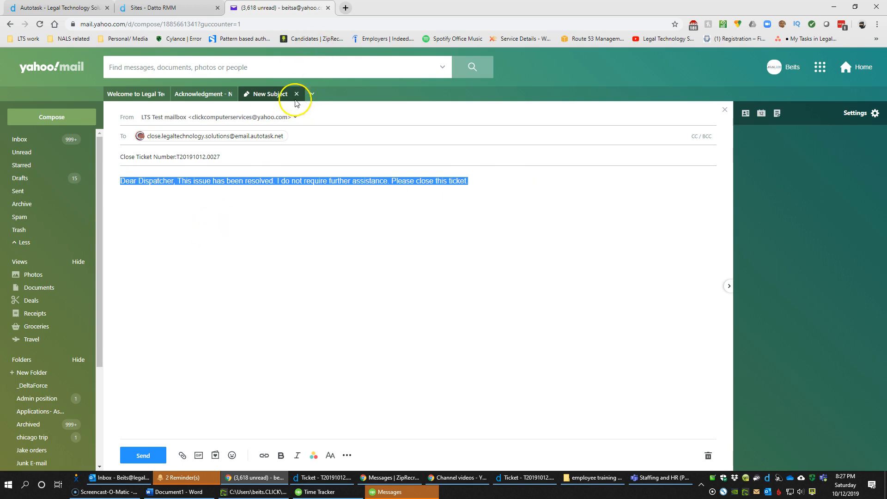
click(296, 94)
click(288, 157)
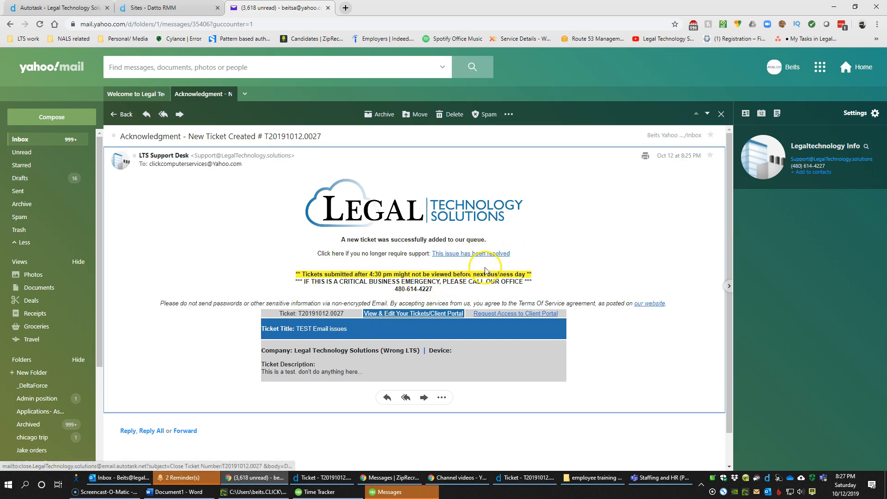
Review the acknowledgment's after-4:30 pm notice, emergency phone line and disclaimer
drag(355, 274, 435, 274)
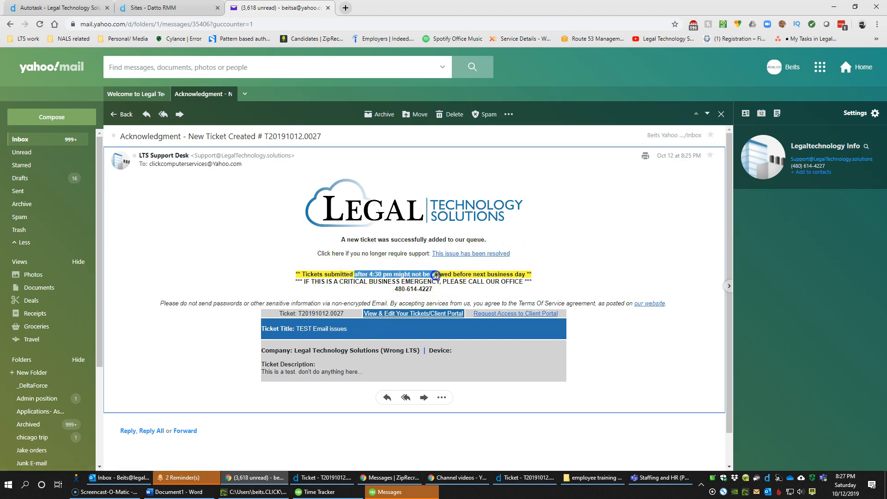
click(371, 291)
mouse_move(306, 282)
mouse_down()
mouse_move(440, 290)
mouse_move(296, 285)
mouse_up()
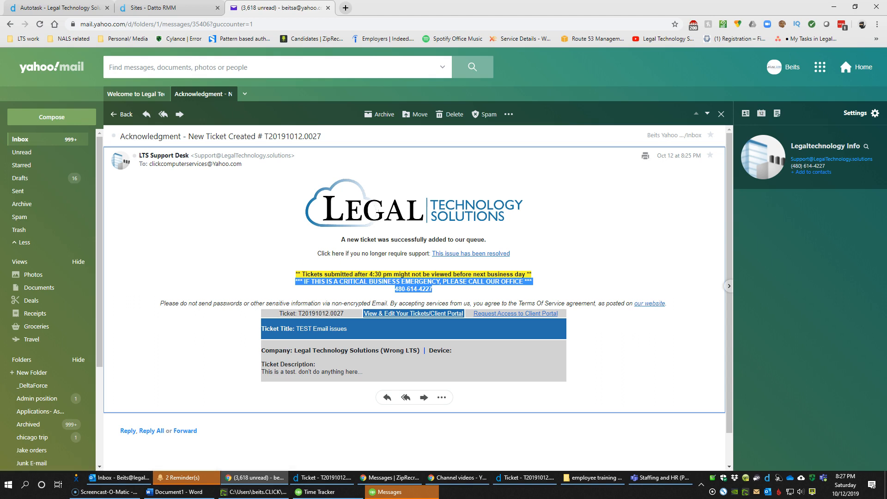
click(179, 304)
drag(170, 304, 315, 300)
drag(412, 296, 670, 307)
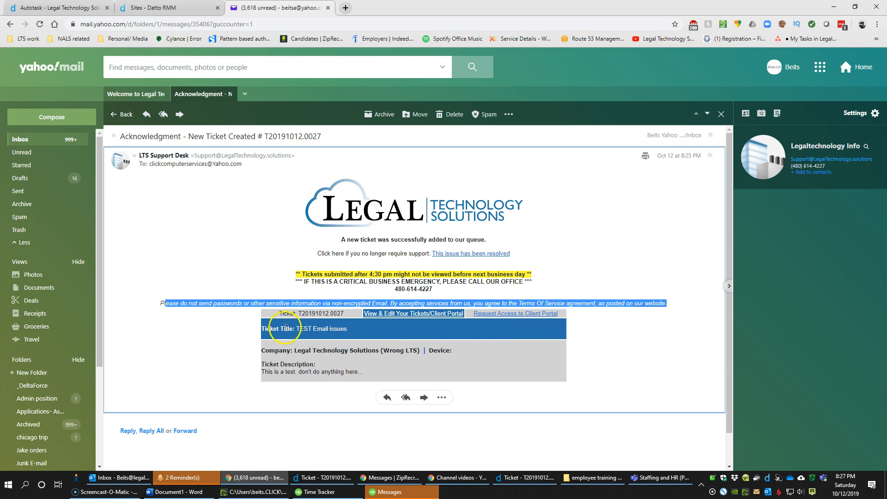
Review the ticket number and company details, then start a reply to the acknowledgment
double_click(314, 314)
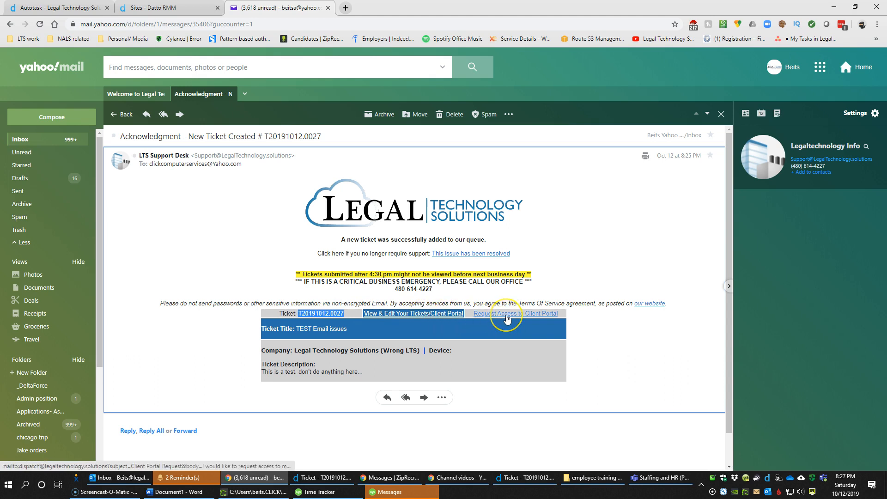
click(304, 328)
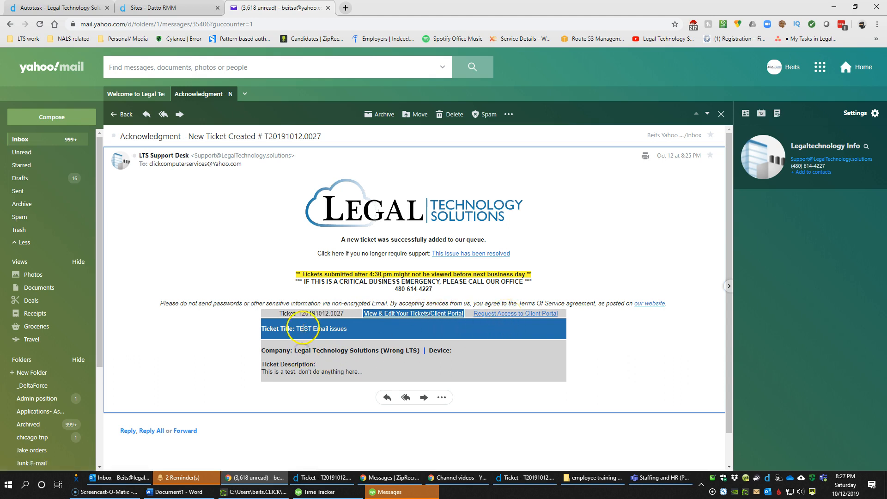
triple_click(301, 352)
drag(309, 352, 378, 371)
click(378, 371)
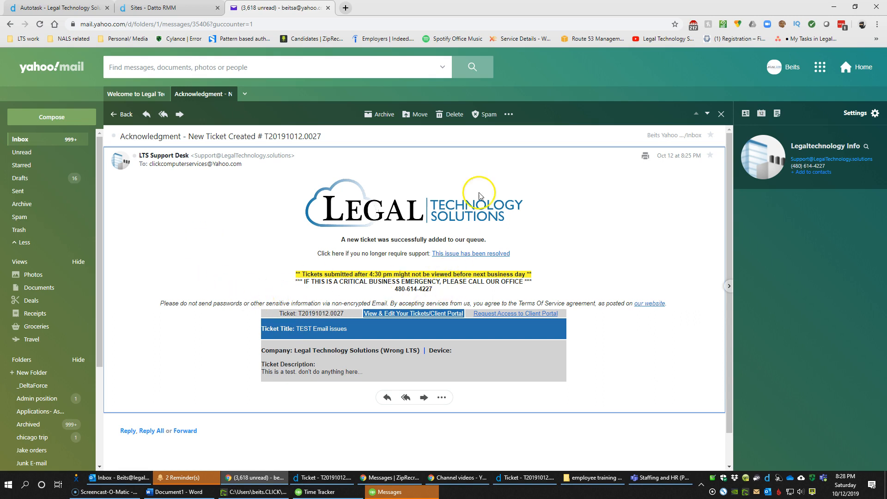
click(150, 121)
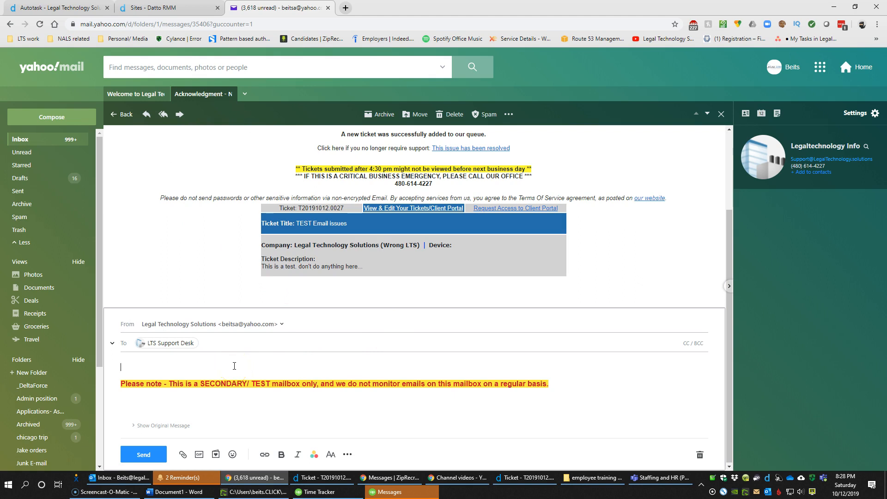
Write 'Thanks. this is a test reply from a client.' and delete the secondary-mailbox signature note
text(Th)
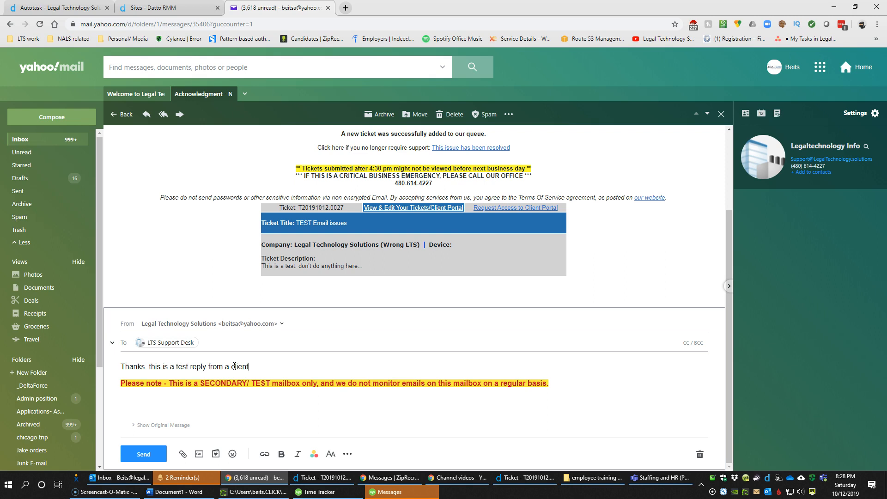
key(ctrl+shift+End)
key(BackSpace)
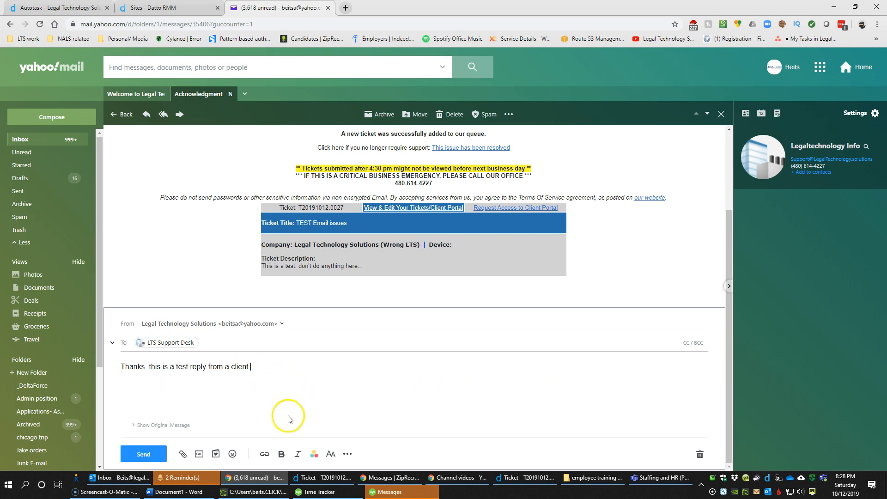
Send the reply from the LTS Test mailbox and return to the Autotask workspace
click(213, 324)
click(179, 344)
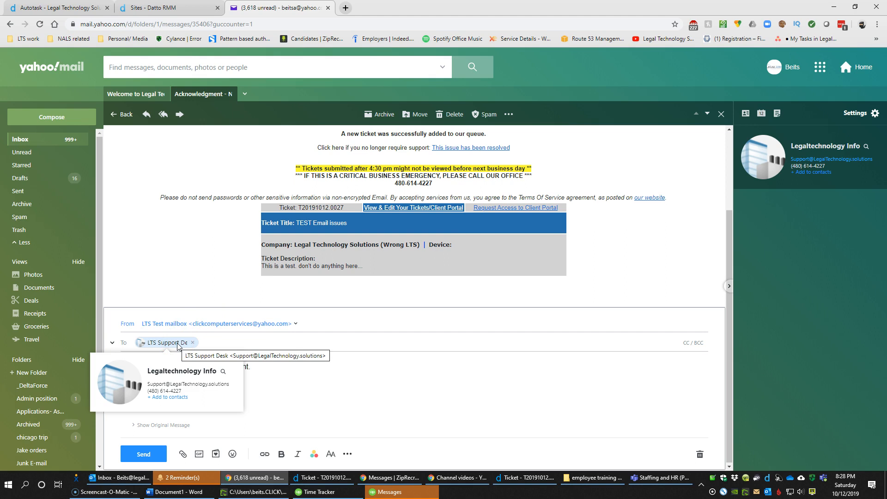
click(293, 399)
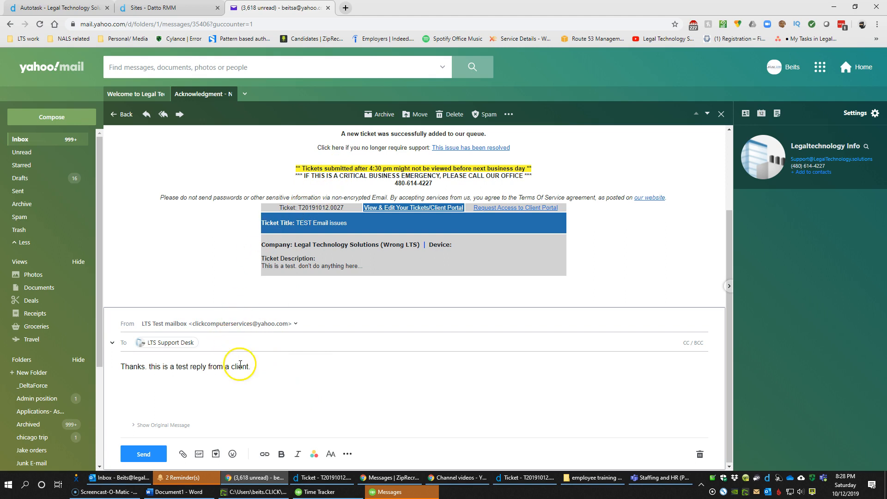
scroll(254, 396, up, 3)
drag(273, 136, 348, 135)
scroll(329, 217, down, 3)
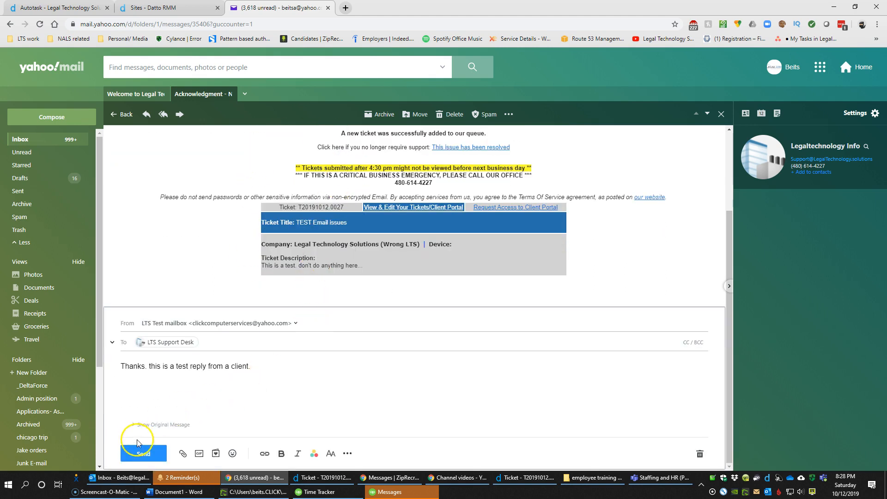
click(143, 455)
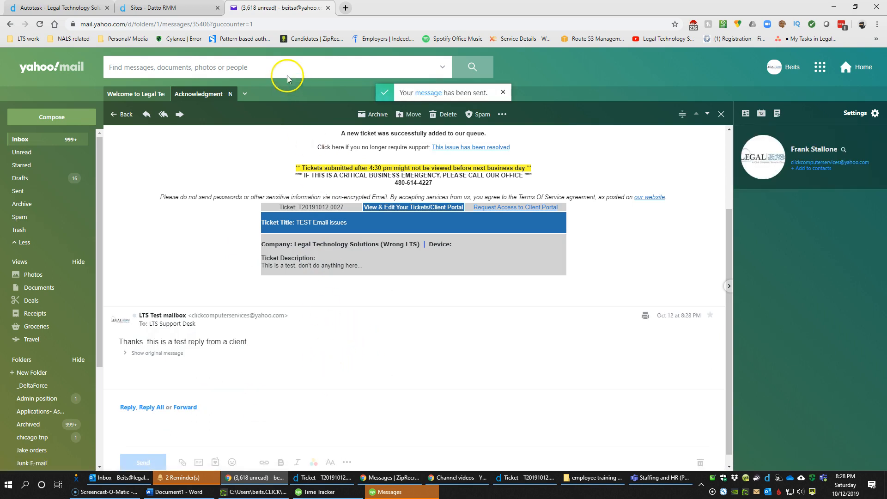
click(83, 9)
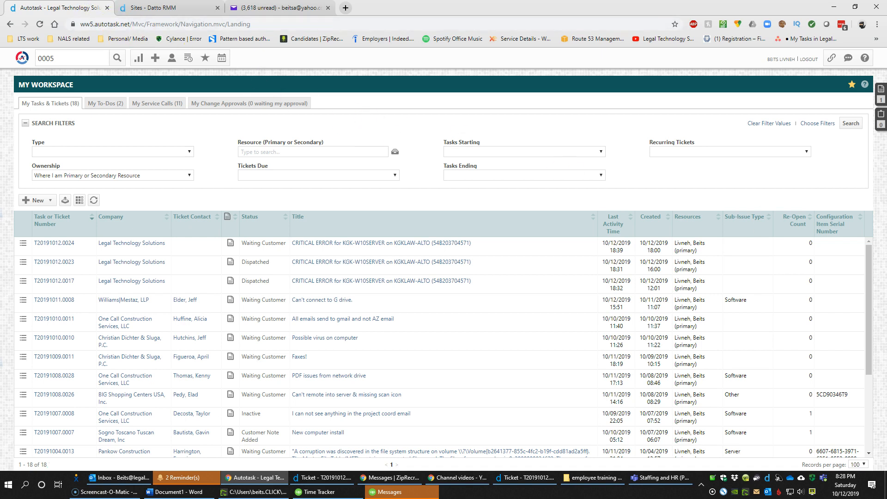
In Outlook, check the new-ticket notification and follow its T20191012.0027 link
key(alt+Tab)
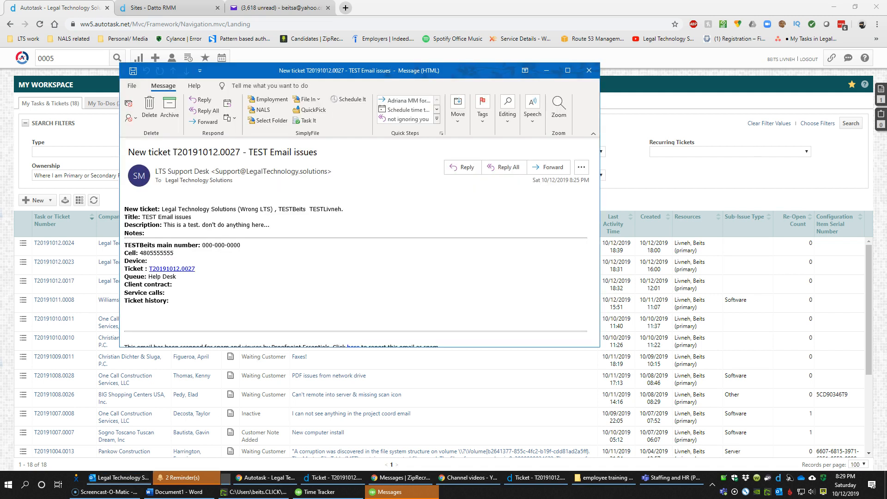
drag(473, 72, 479, 43)
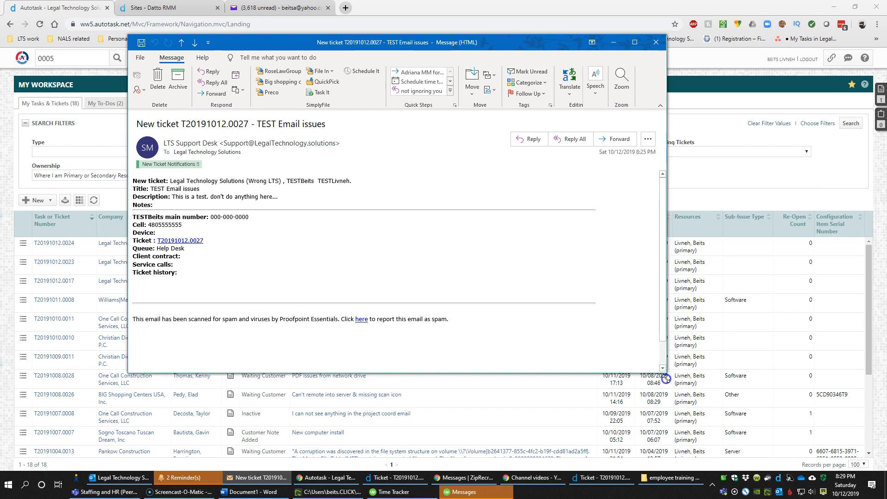
click(187, 153)
click(226, 147)
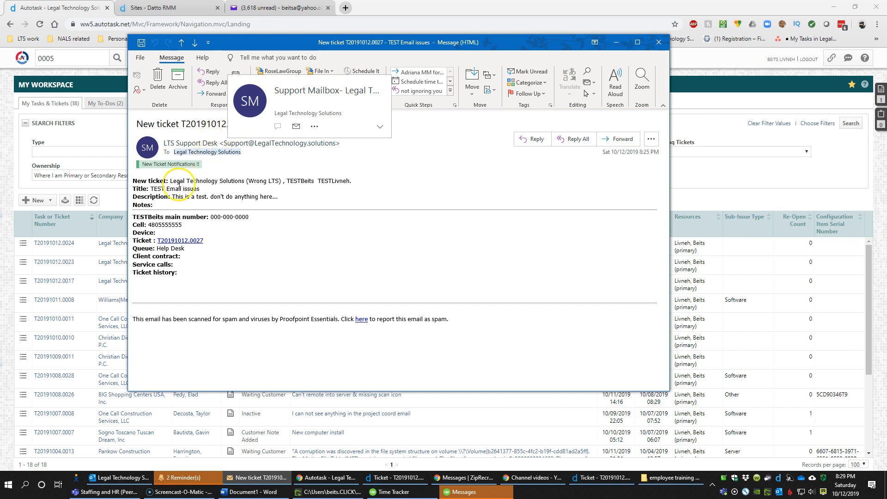
drag(132, 180, 227, 208)
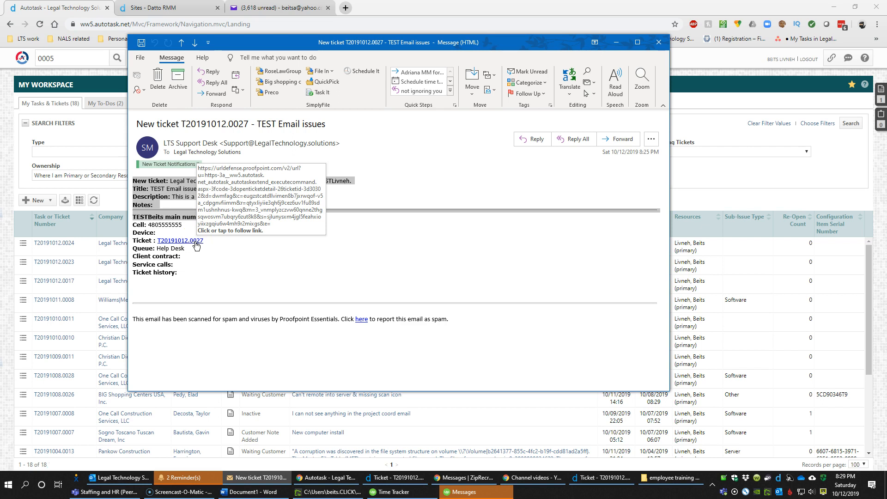
click(196, 245)
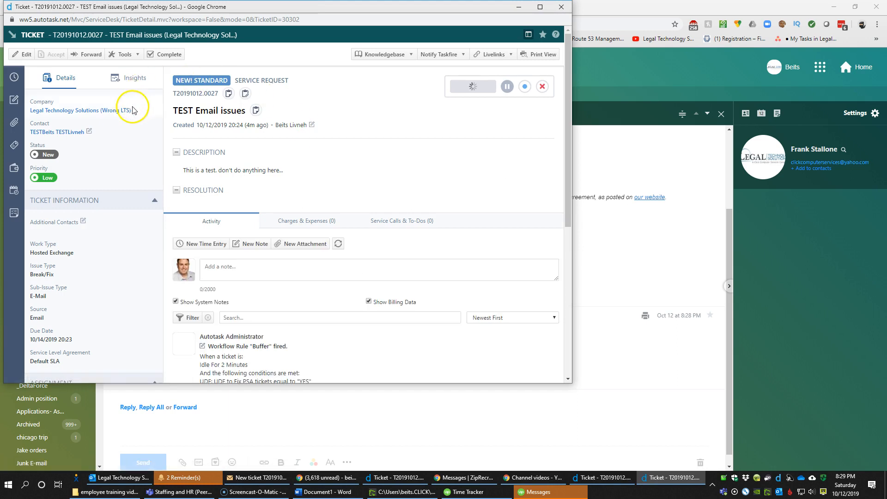
Restore the T20191012.0027 ticket window, dismiss the blank time-entry popup, and reposition it
click(563, 10)
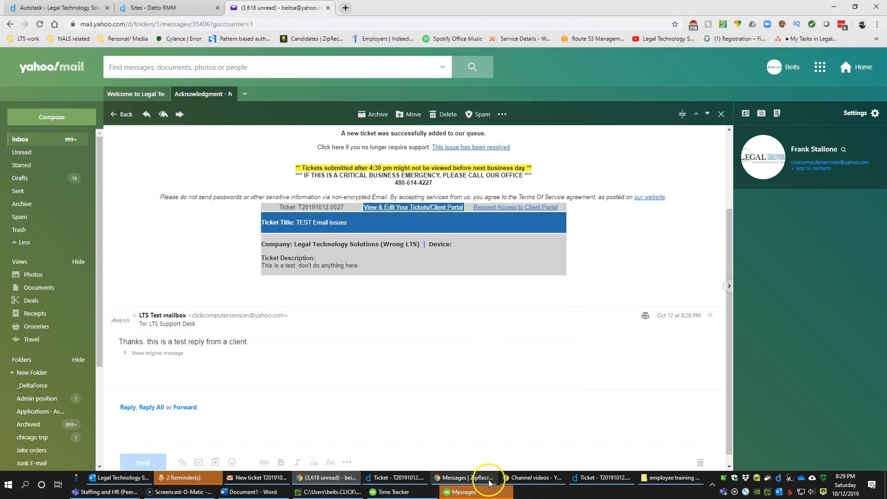
click(607, 481)
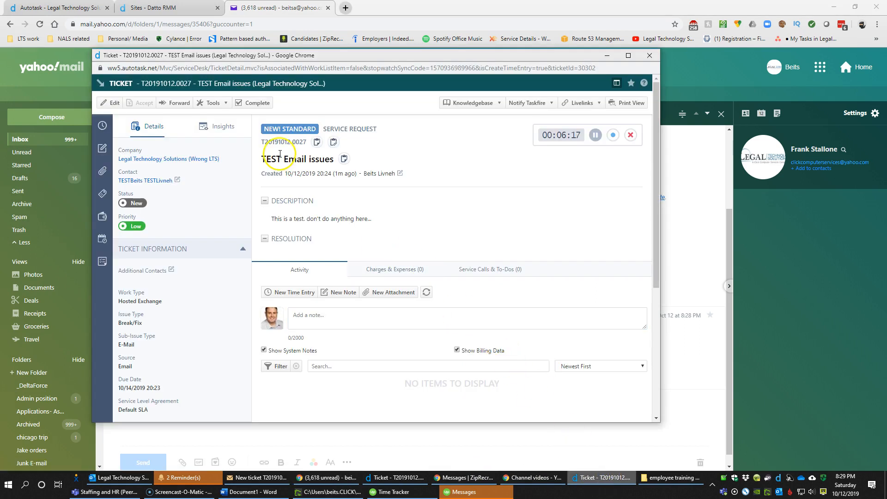
click(458, 150)
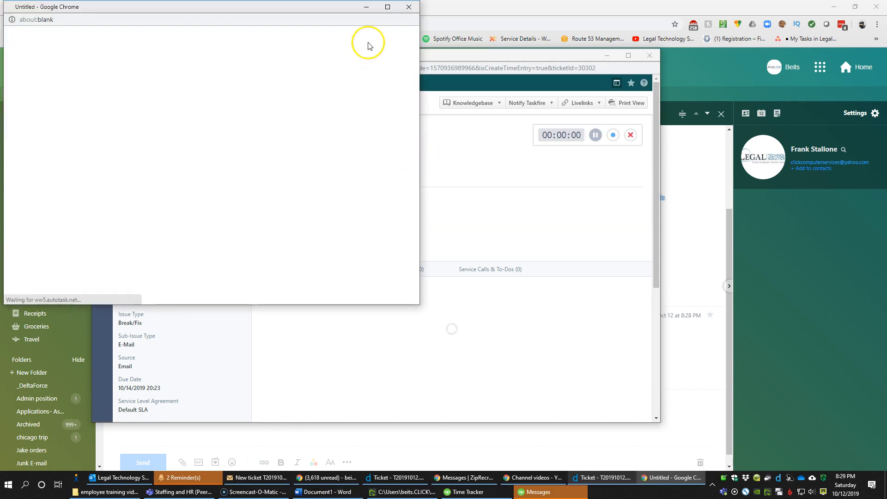
click(409, 7)
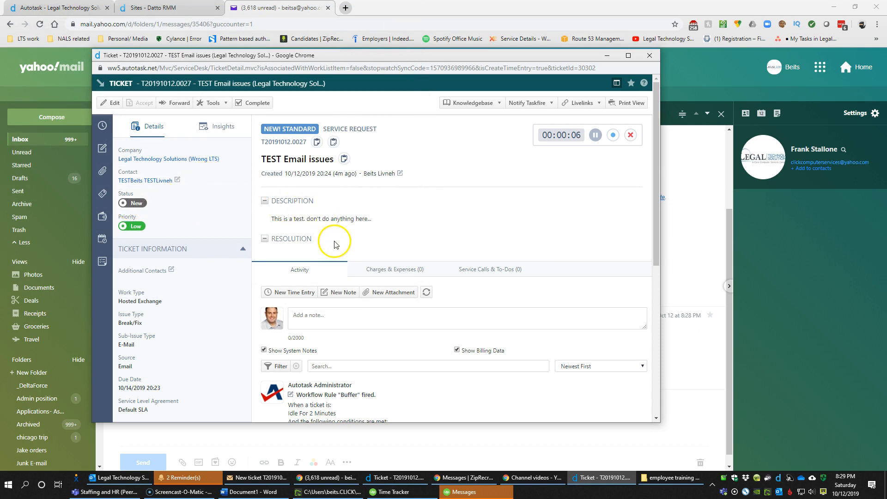
mouse_move(333, 53)
mouse_down()
mouse_move(396, 86)
mouse_move(437, 94)
mouse_move(432, 86)
mouse_move(349, 65)
mouse_move(343, 51)
mouse_up()
Scroll the ticket's Activity feed to the client's reply note, closing another blank popup
scroll(392, 264, down, 6)
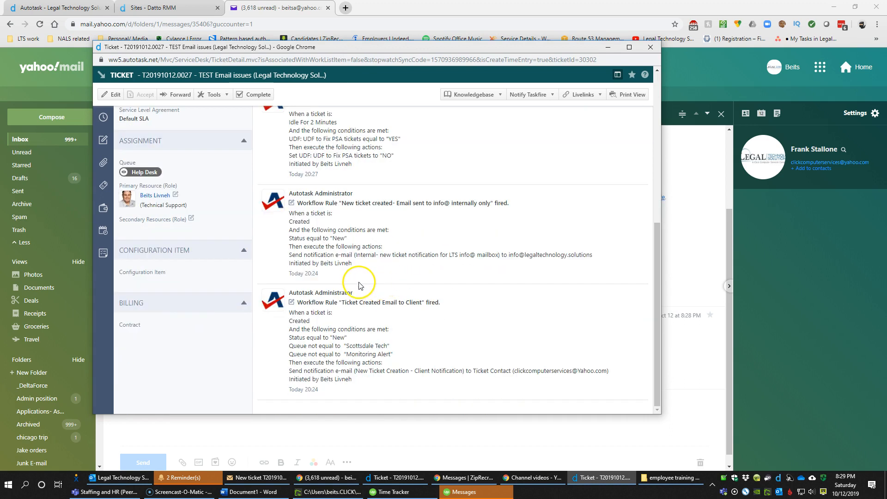
scroll(323, 278, up, 3)
drag(304, 282, 317, 282)
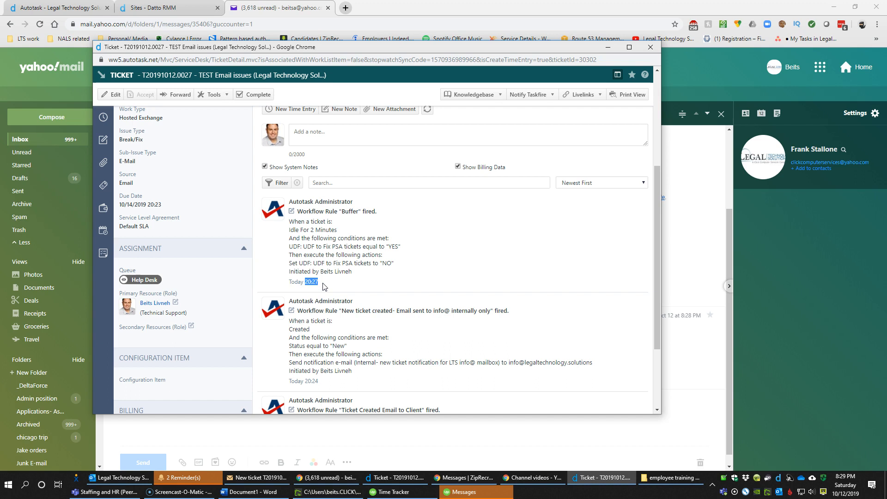
scroll(344, 241, up, 5)
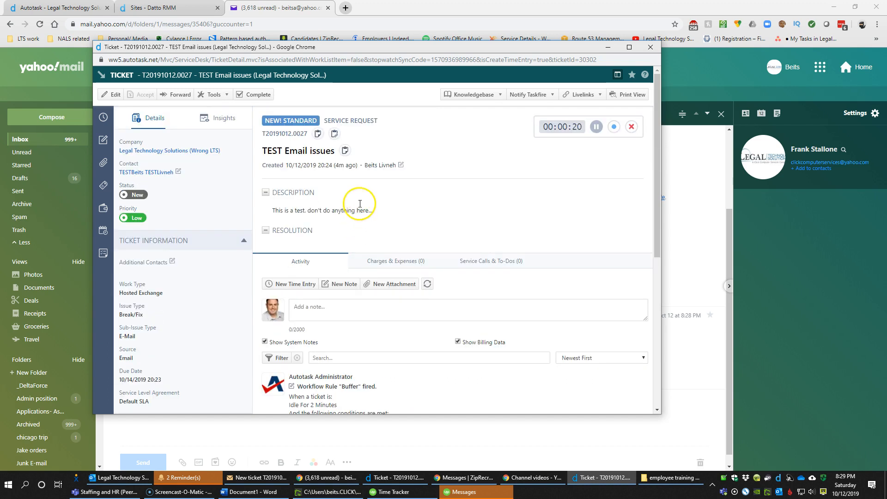
click(391, 102)
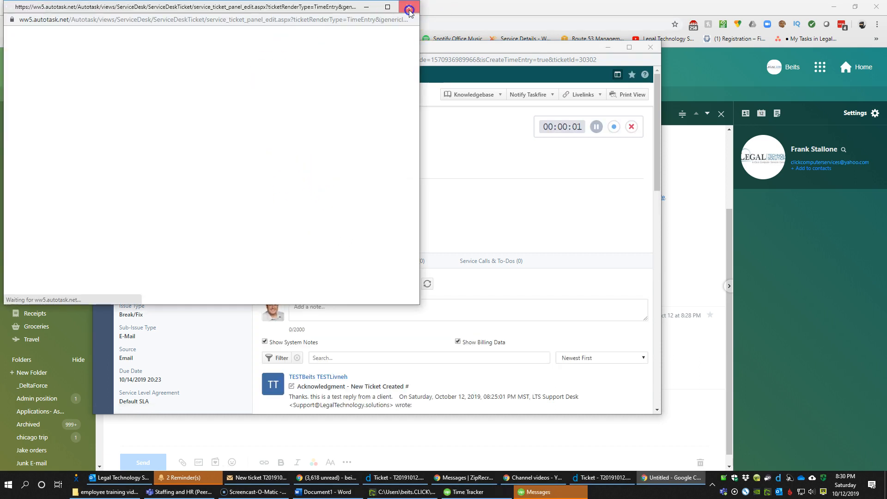
click(409, 7)
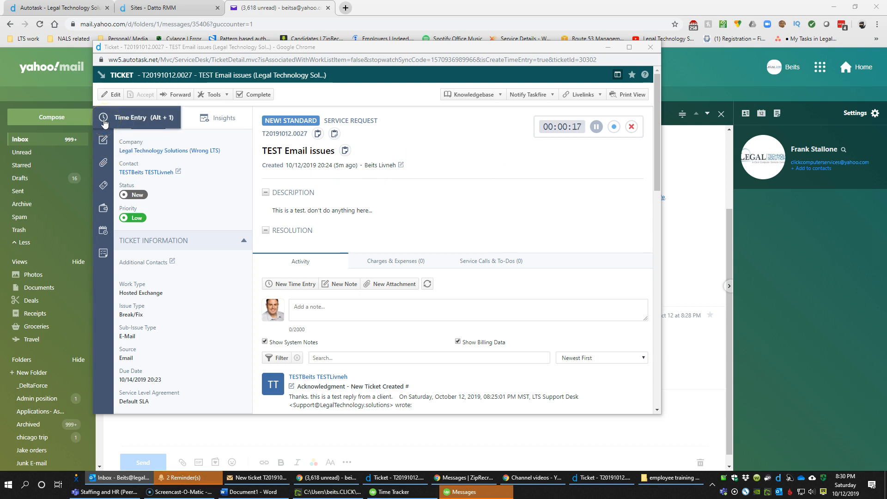
click(103, 143)
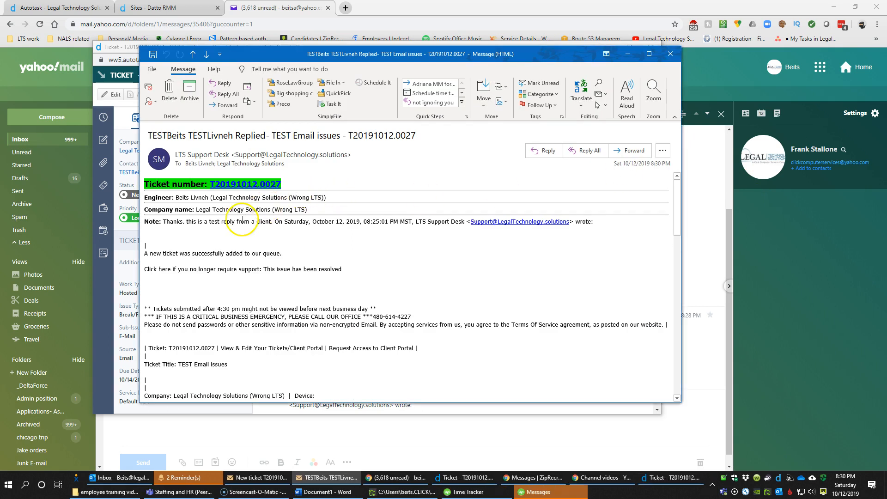
Check the reply notification's recipients, then read who replied, the engineer line and the client's note
click(200, 164)
click(224, 163)
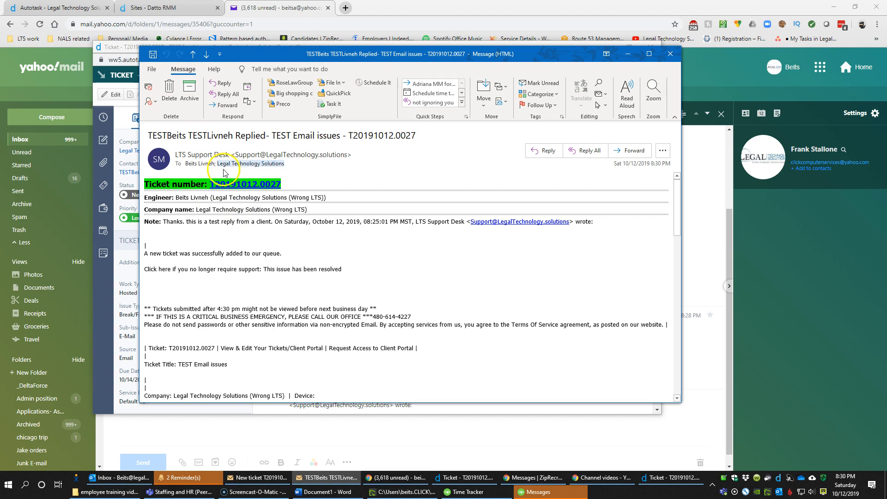
click(210, 165)
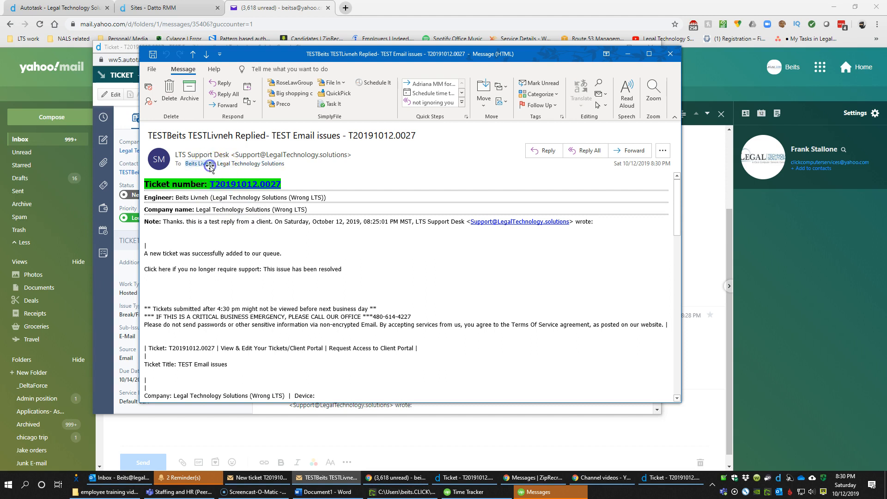
drag(148, 135, 410, 135)
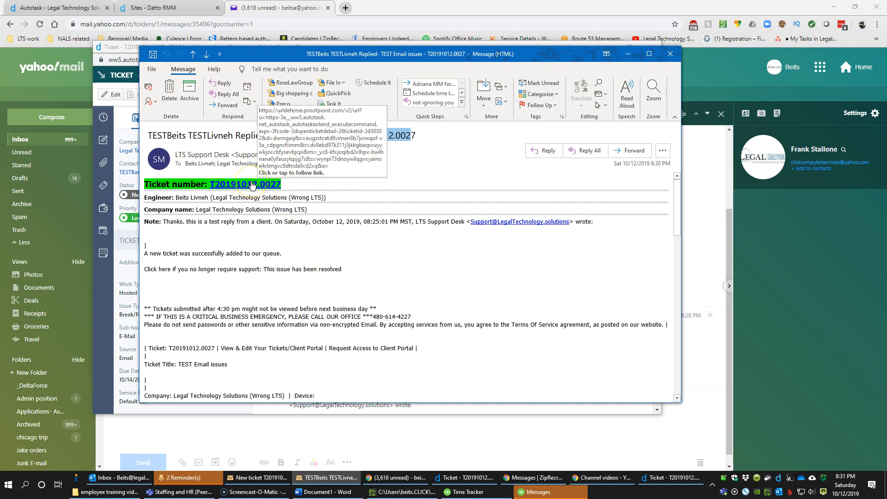
drag(145, 197, 322, 225)
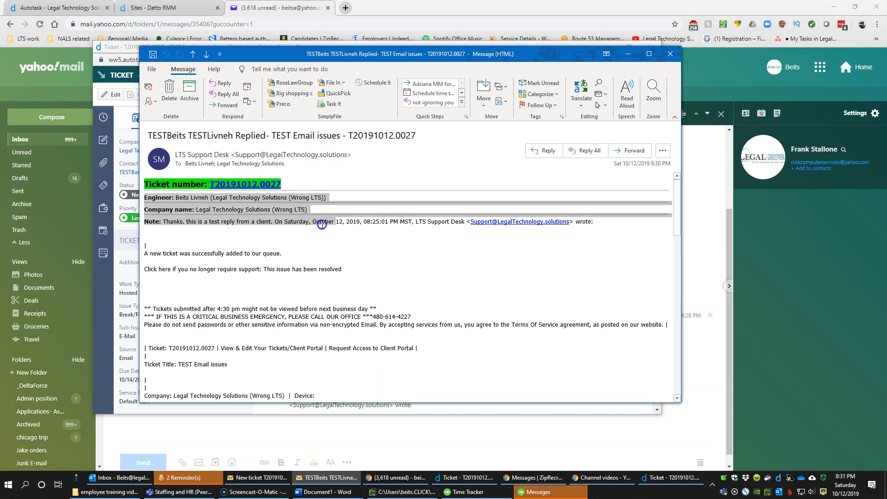
click(276, 224)
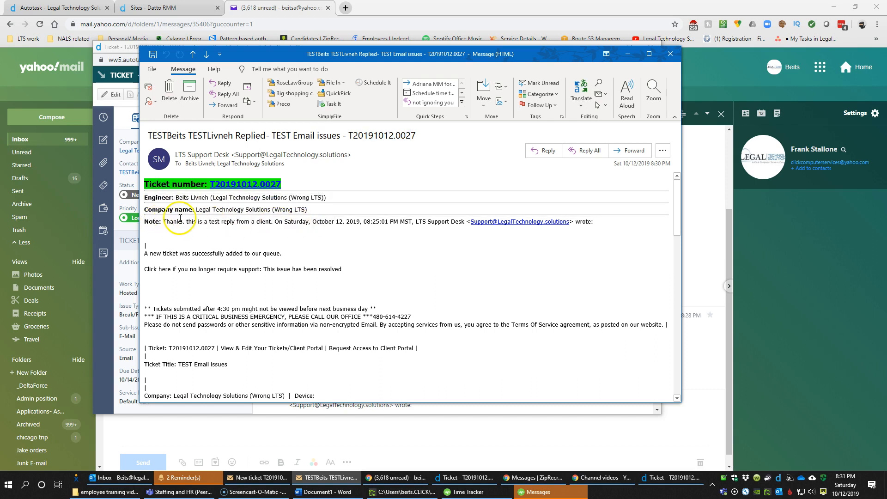
drag(182, 220, 409, 362)
scroll(422, 372, up, 2)
scroll(410, 363, up, 1)
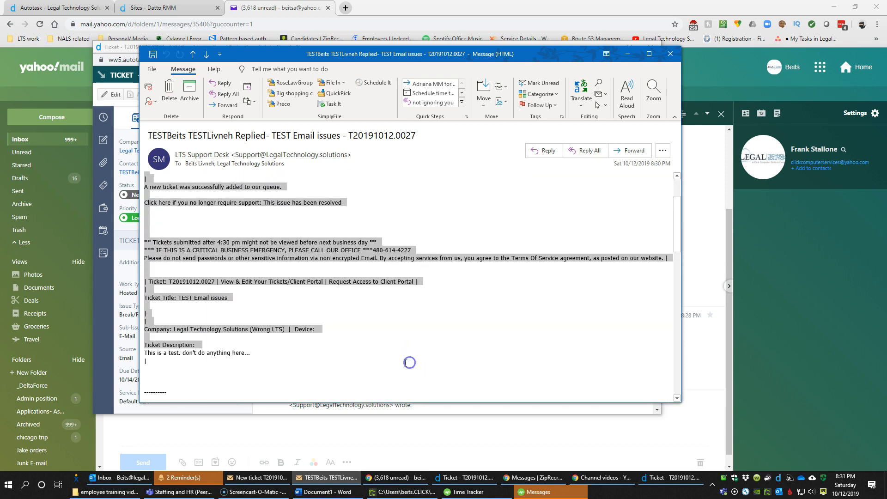
scroll(370, 356, down, 3)
drag(144, 285, 391, 376)
click(369, 325)
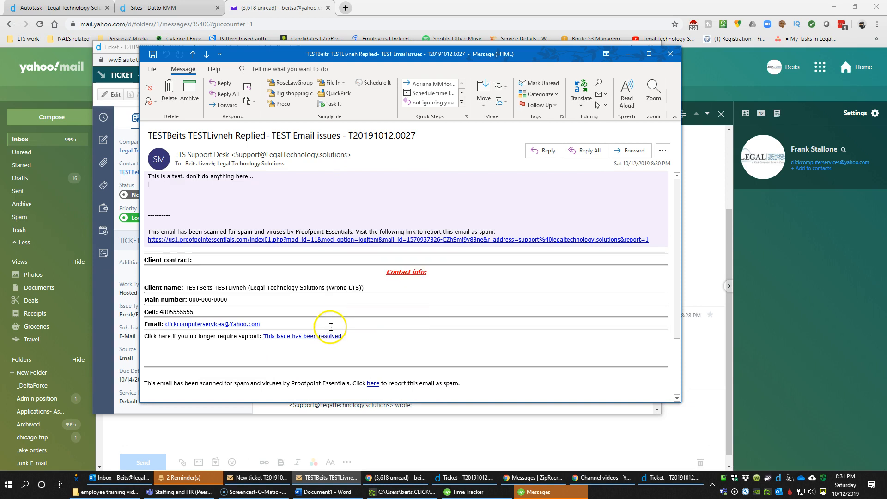
scroll(331, 325, up, 3)
scroll(331, 325, up, 14)
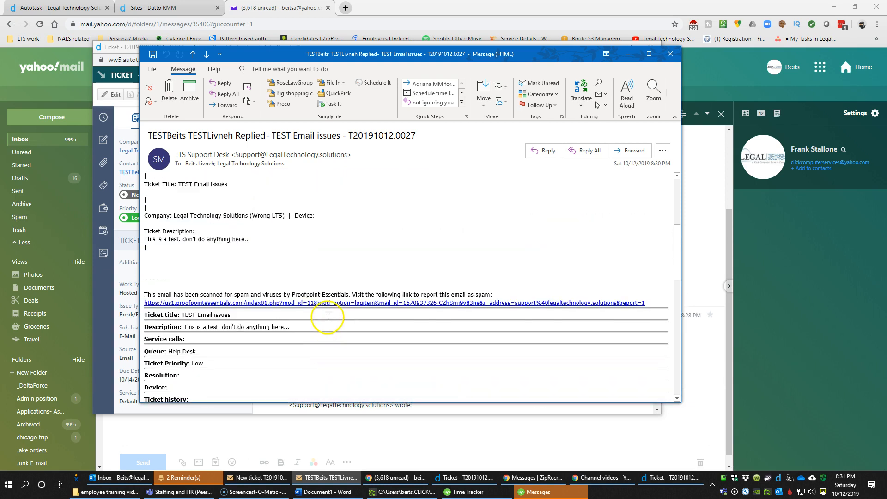
scroll(323, 307, up, 2)
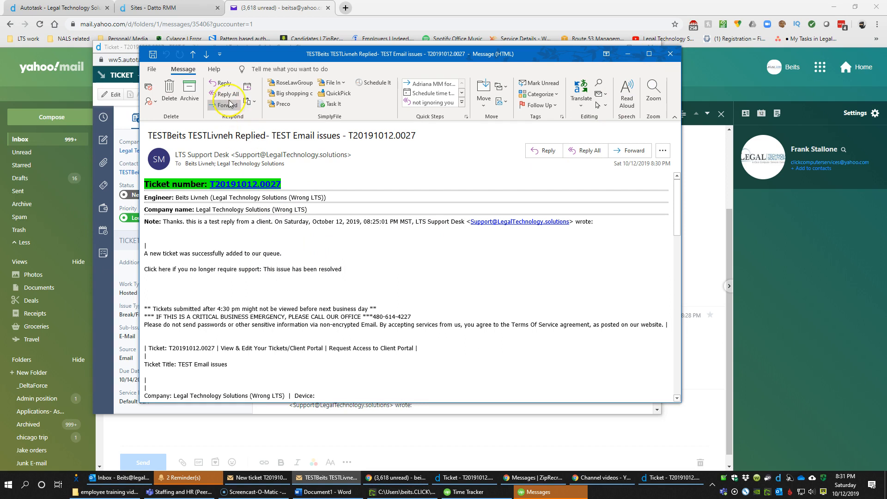
Start a reply to the support desk email and trim its subject to T20191012.0027
click(223, 83)
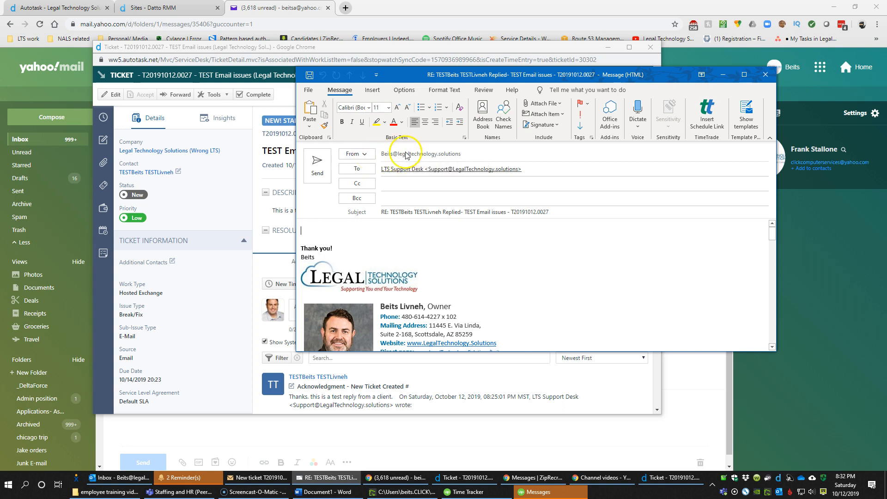
drag(538, 168, 460, 173)
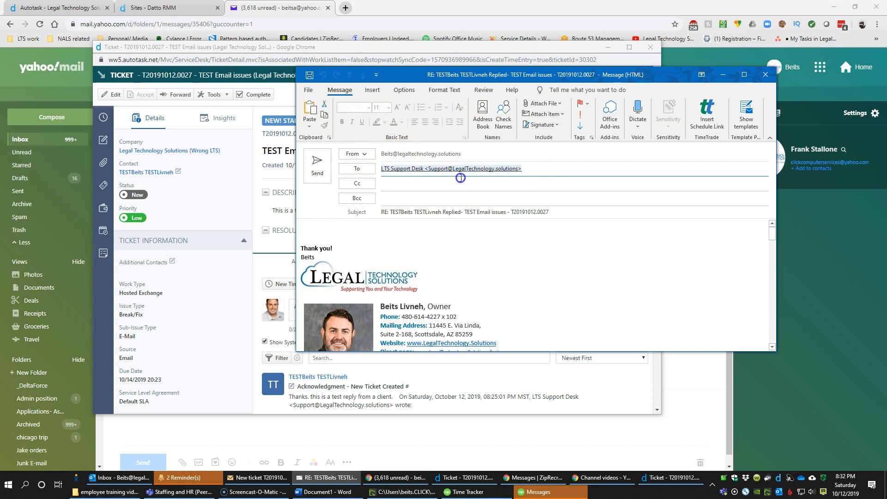
click(556, 212)
drag(509, 212, 486, 184)
key(BackSpace)
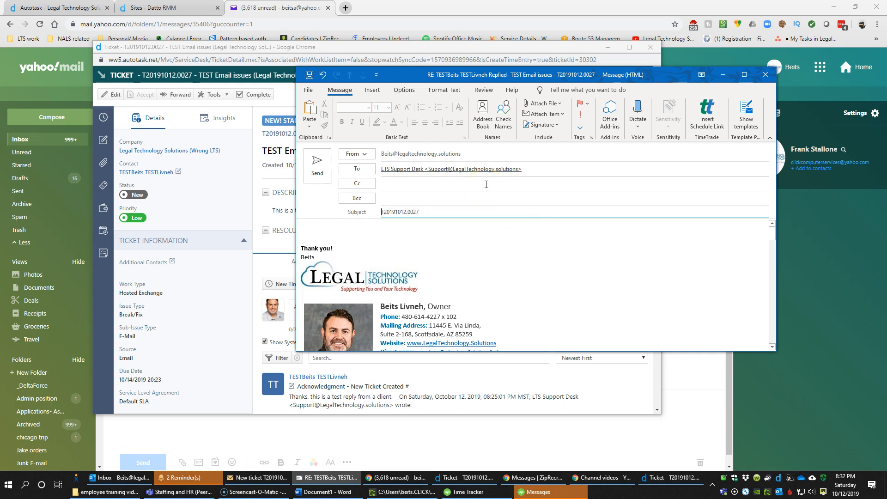
Remove the signature and send the reply 'Clean Email is sent back to client. Testing only'
click(440, 232)
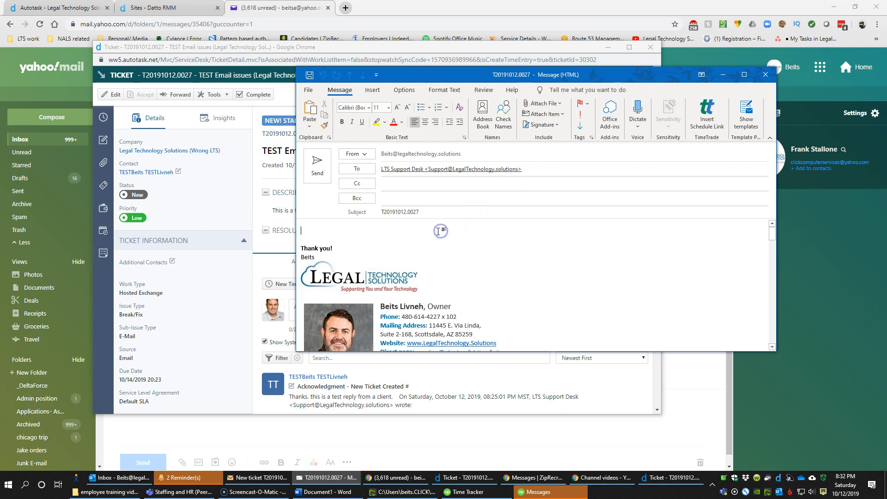
click(434, 215)
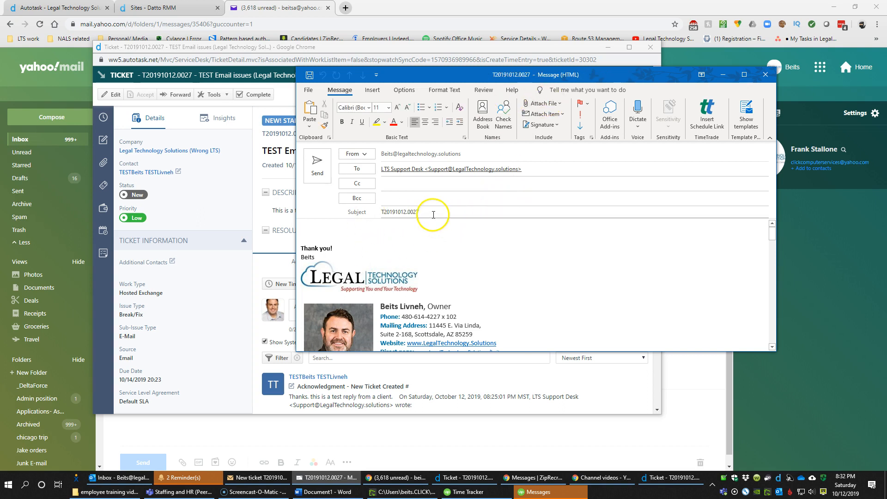
click(354, 231)
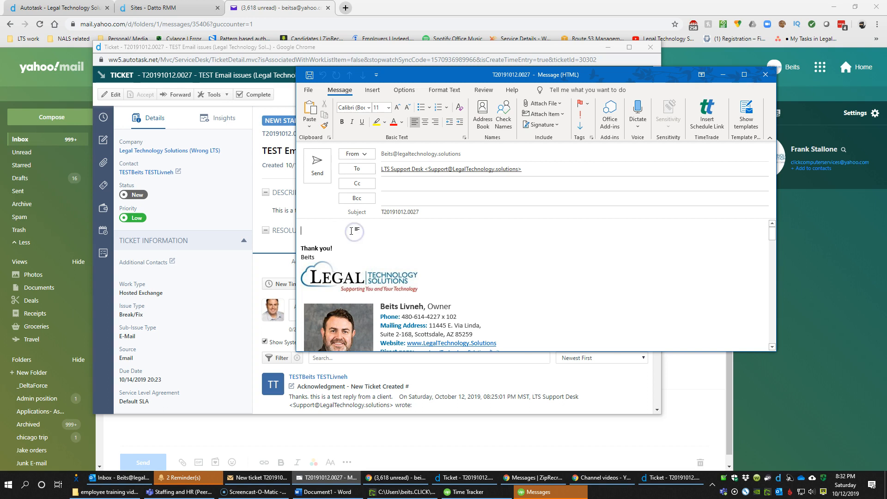
key(ctrl+a)
key(Delete)
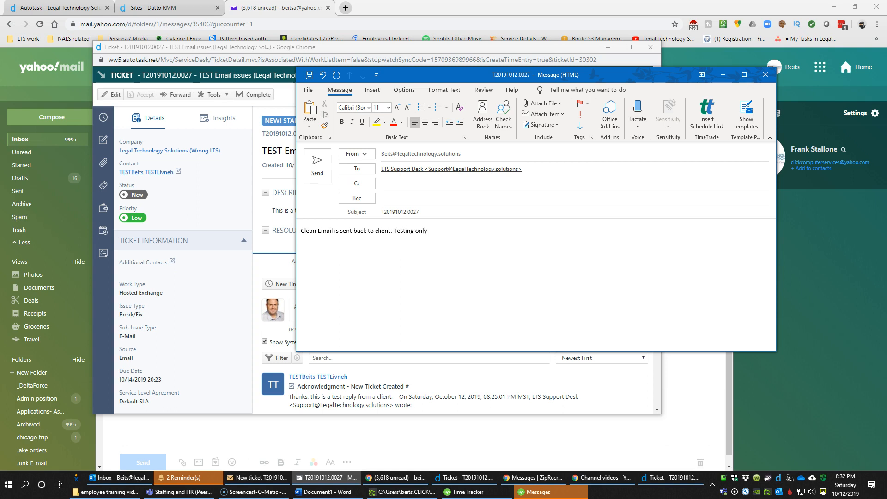
click(318, 166)
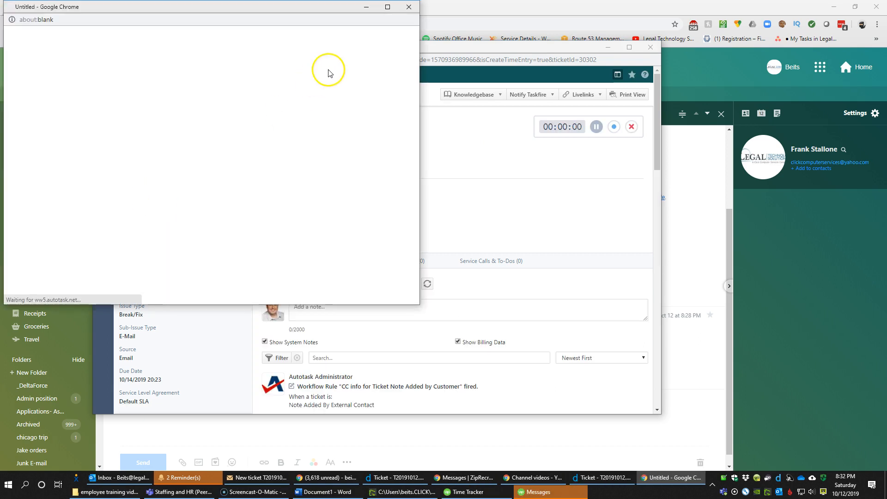
Dismiss the blank popup and refresh the Yahoo Mail inbox for new mail
click(406, 10)
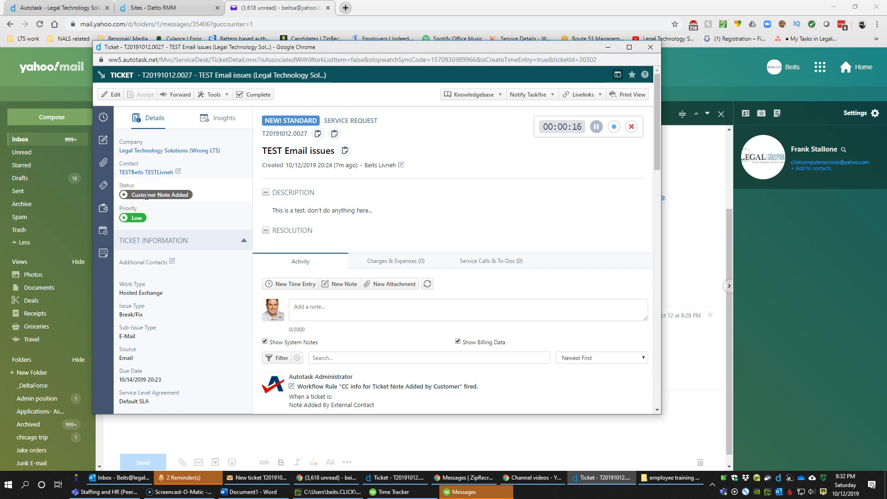
click(304, 13)
click(25, 139)
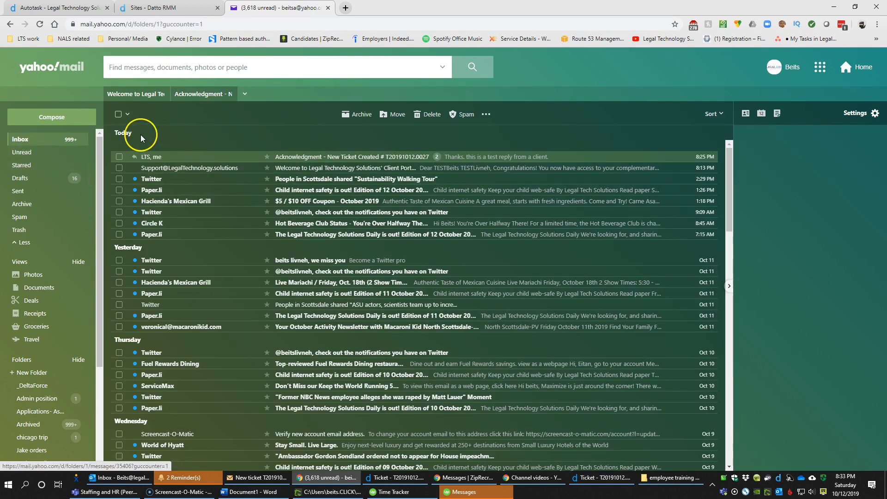
key(F5)
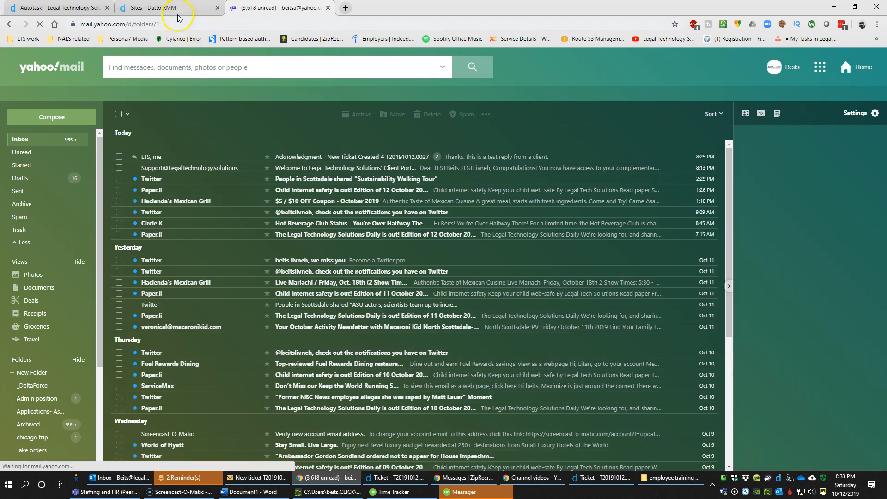
Close the T20191012.0020 ticket window and start a new service call for T20191012.0027
click(396, 478)
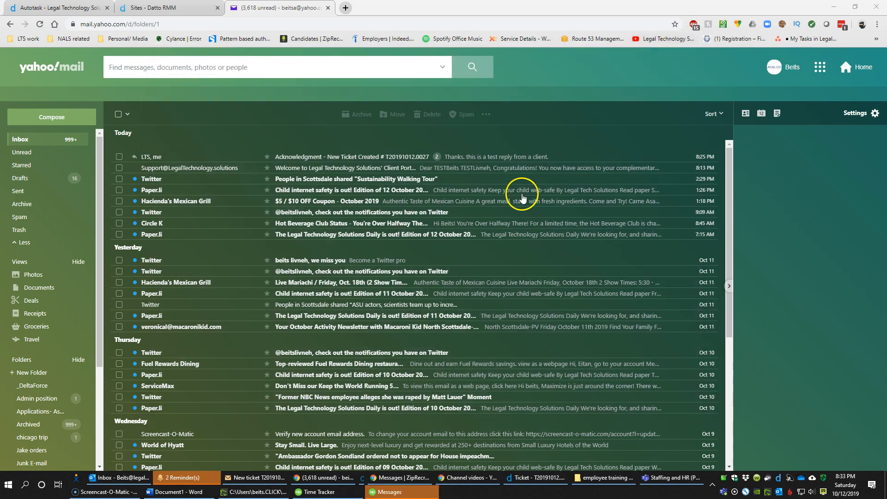
click(700, 42)
click(523, 480)
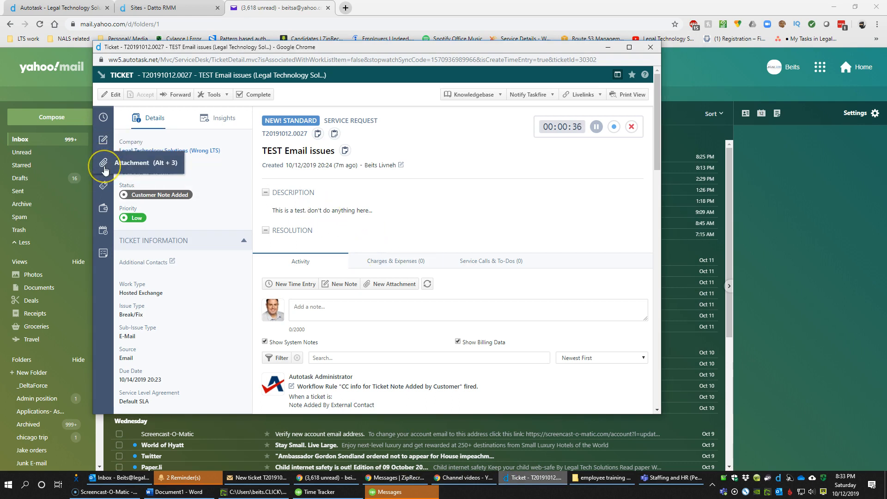
click(104, 186)
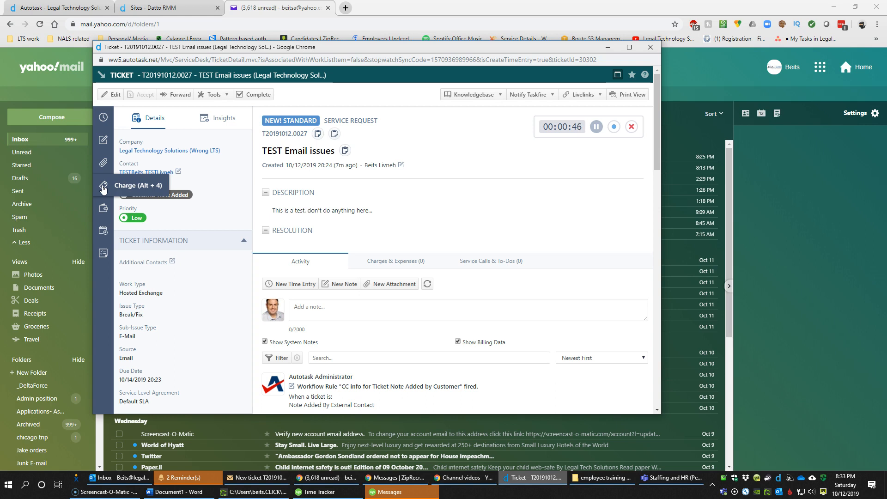
click(102, 209)
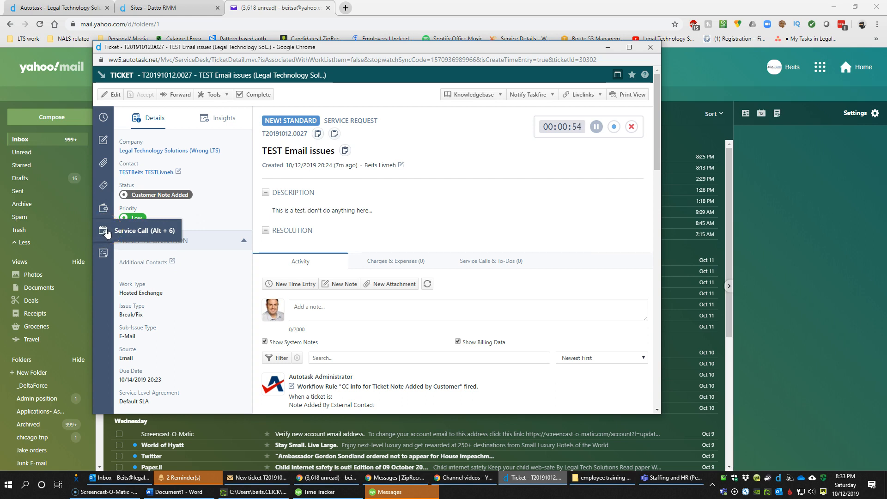
click(106, 231)
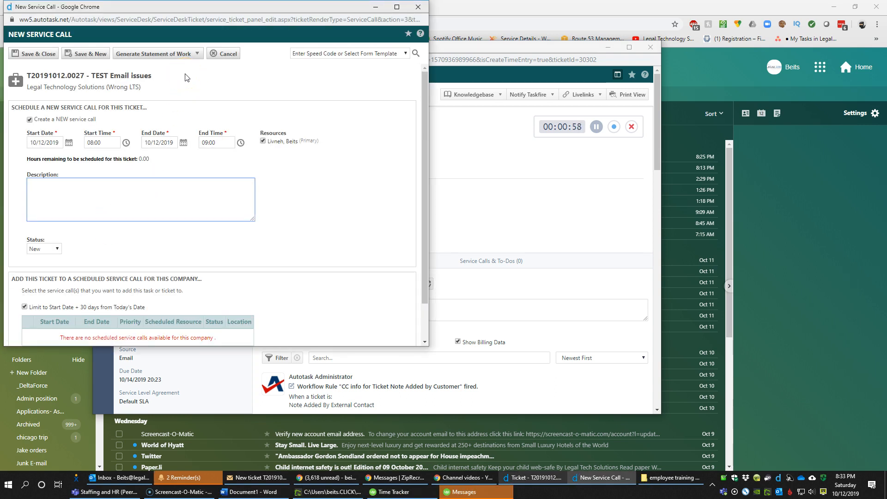
Schedule the service call for 10/13/2019 from 09:00 to 09:30
drag(45, 119, 93, 120)
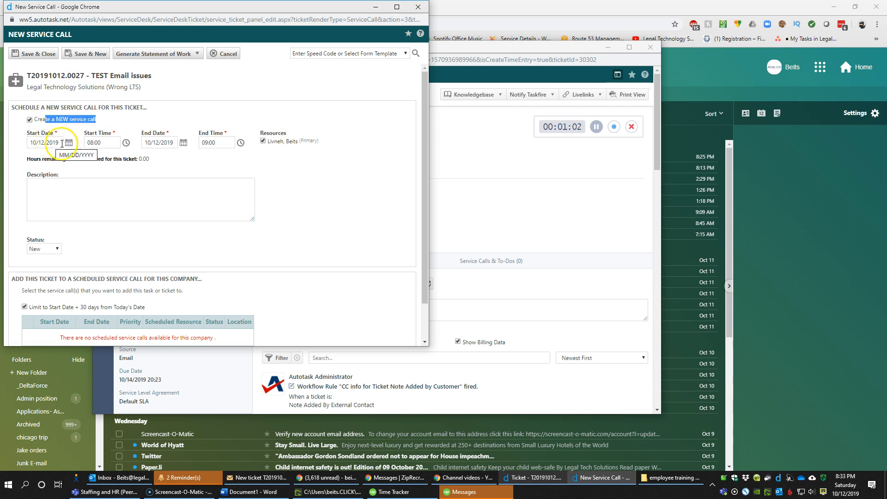
click(44, 141)
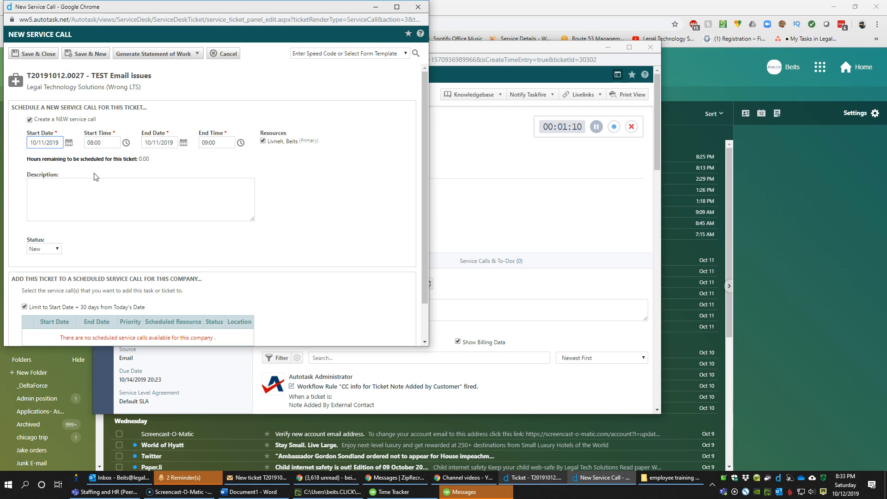
key(Tab)
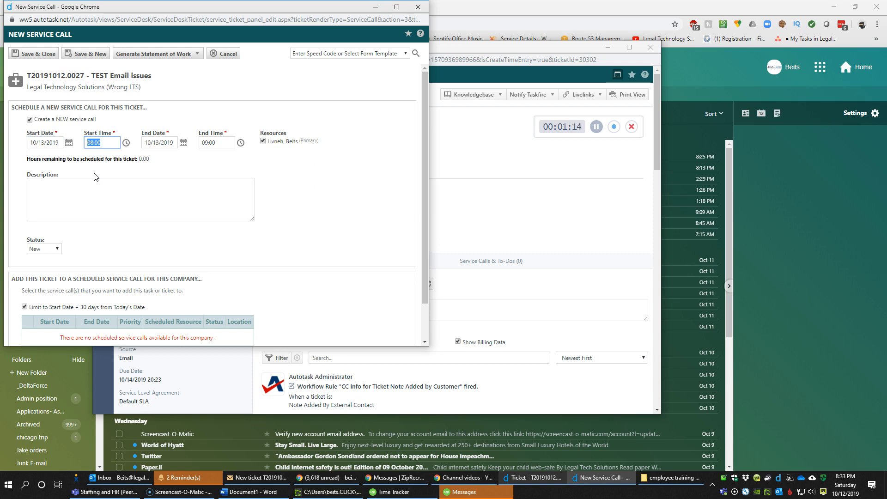
text(09:00)
key(Tab)
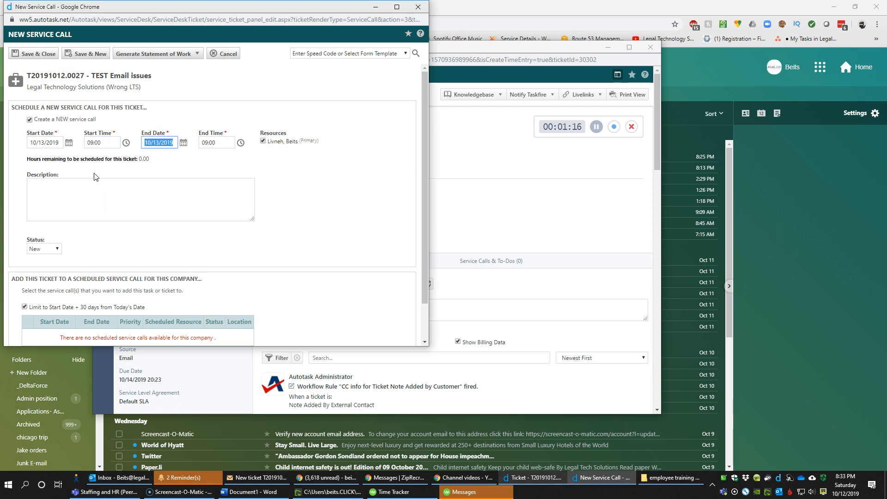
key(Tab)
text(09)
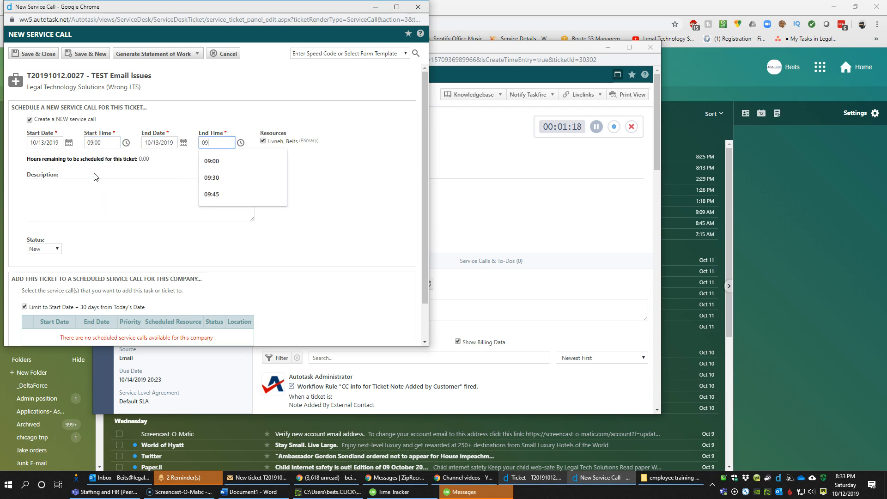
text(50)
key(BackSpace)
key(BackSpace)
text(30)
key(Tab)
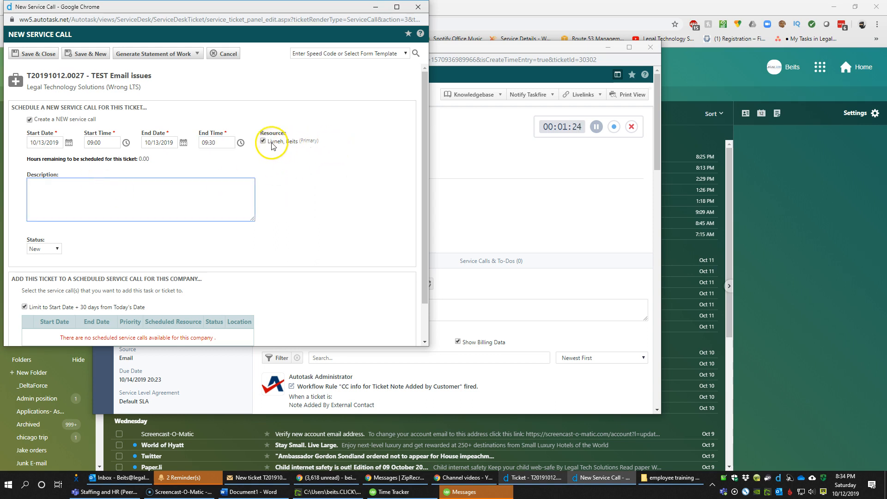
Enter the description 'fix this issue' and leave the status as New
click(134, 202)
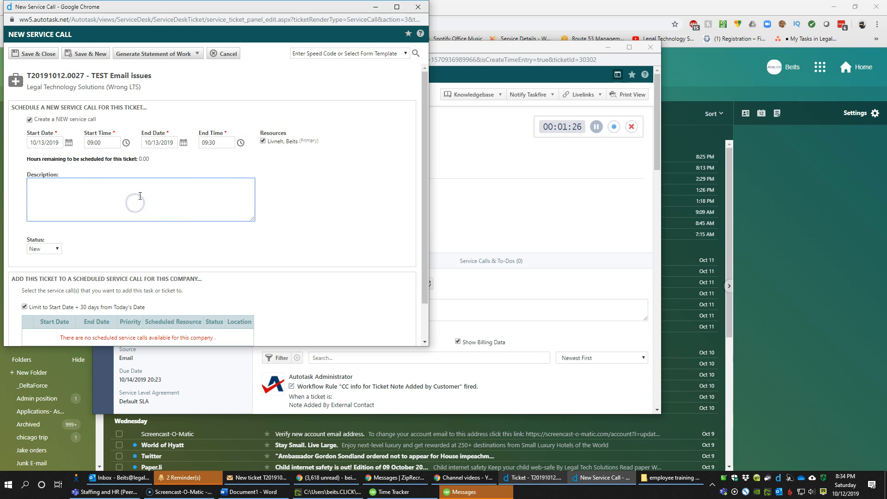
text(fix this isus)
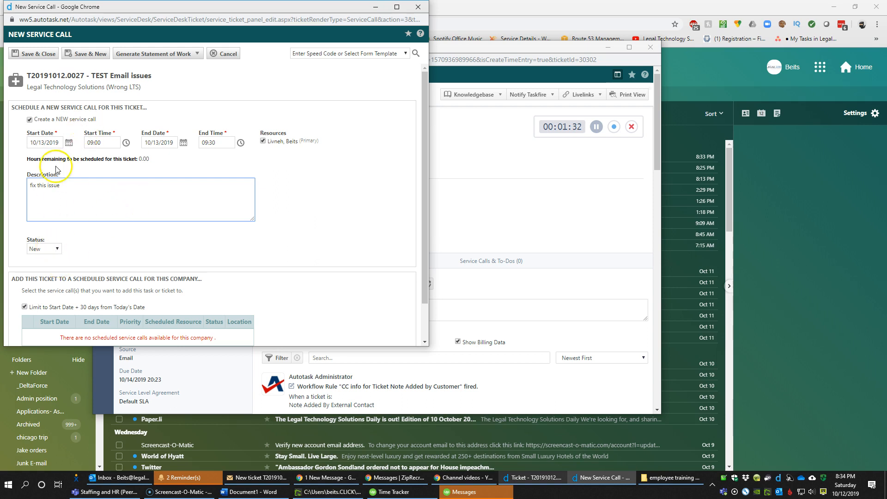
click(107, 254)
scroll(106, 241, down, 1)
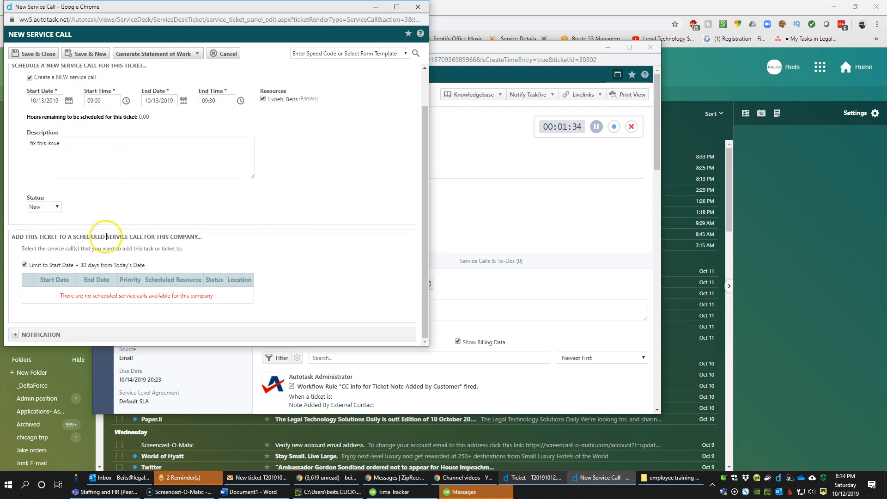
click(55, 207)
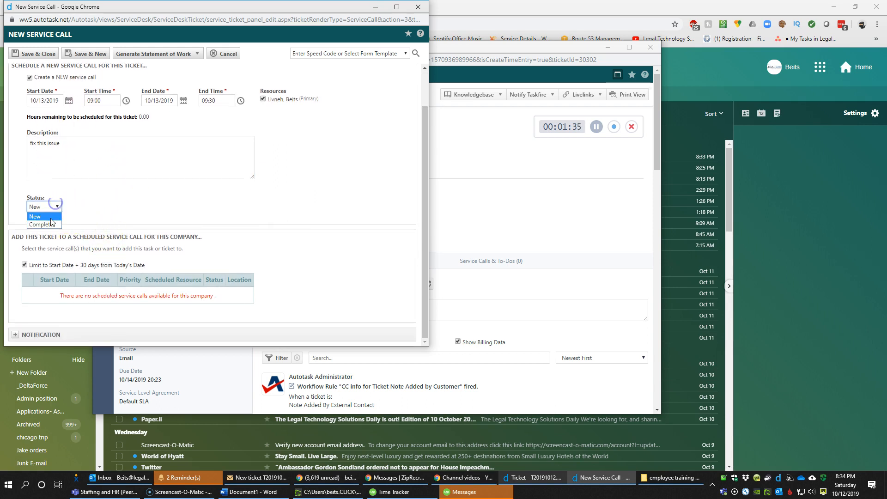
click(105, 214)
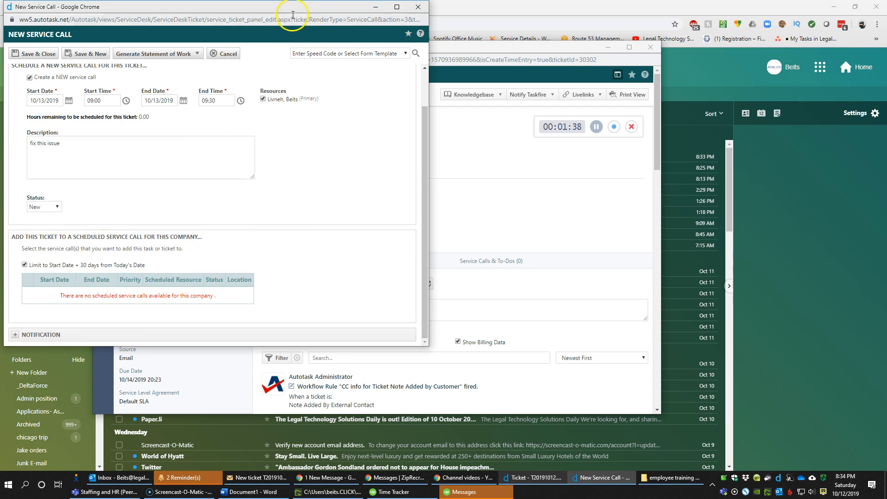
drag(293, 14, 569, 98)
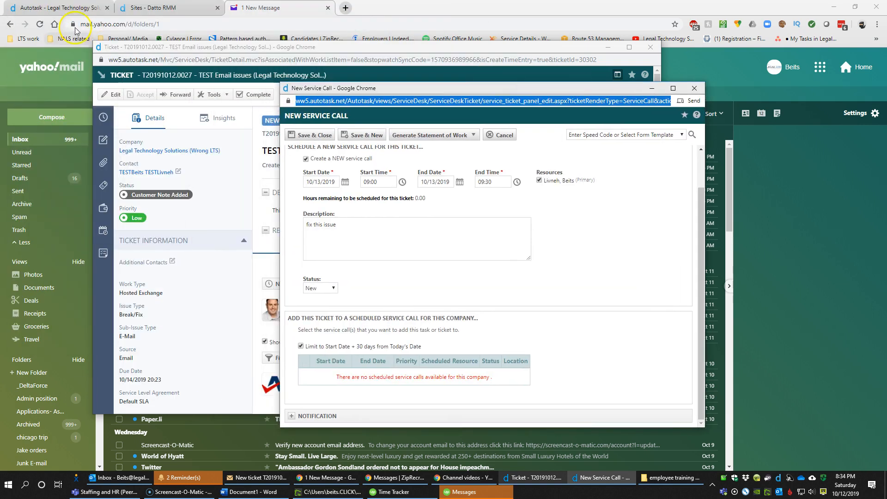
click(64, 8)
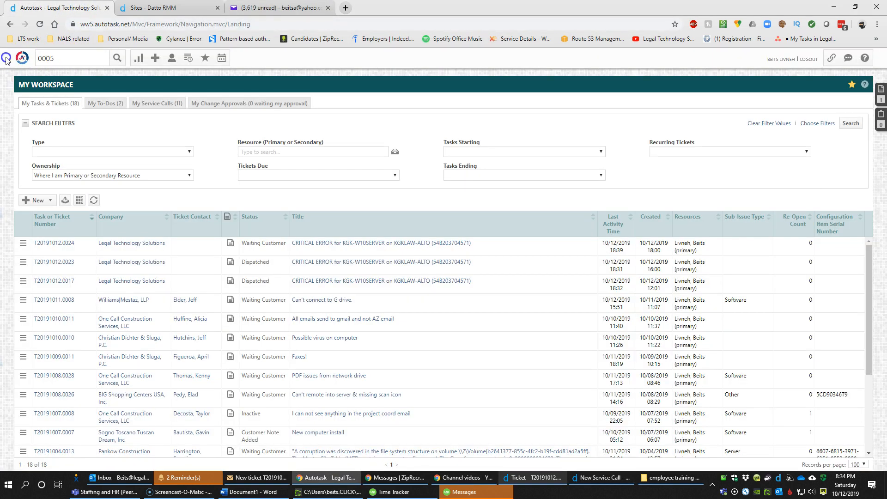
Open the Dispatch Calendar, step back to Thursday 10/10/2019, and view a technician's appointment
click(31, 57)
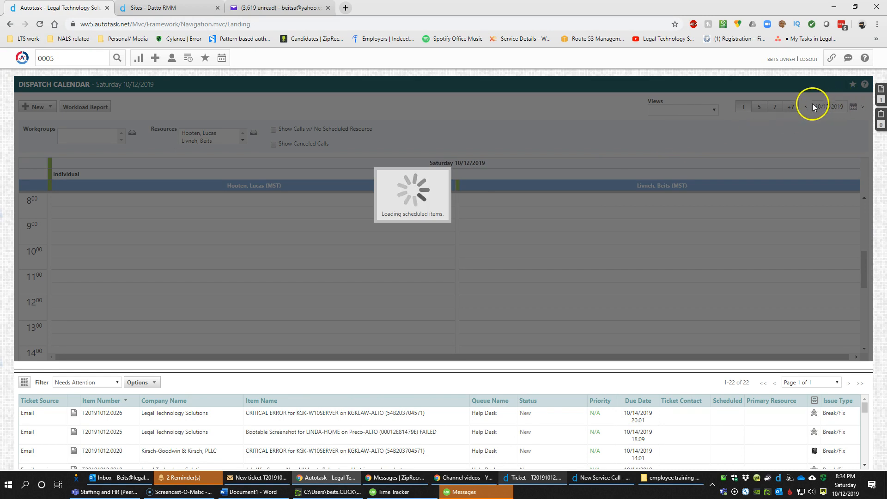
click(807, 106)
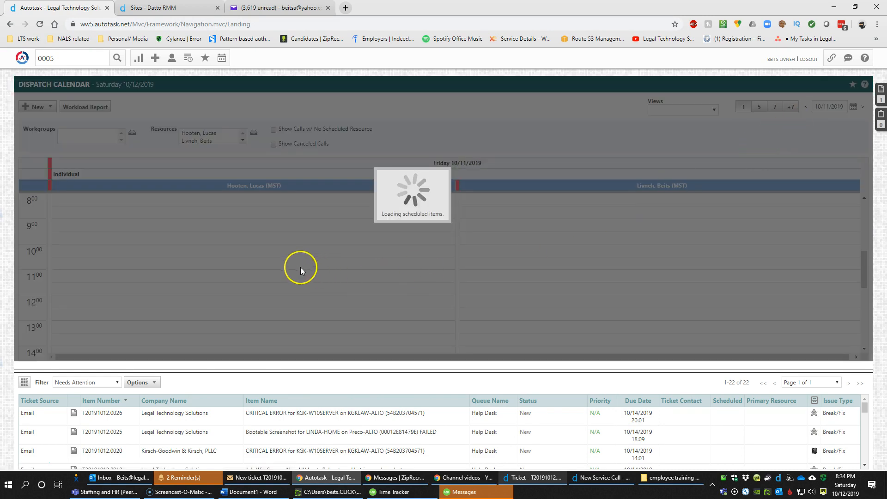
scroll(638, 254, down, 3)
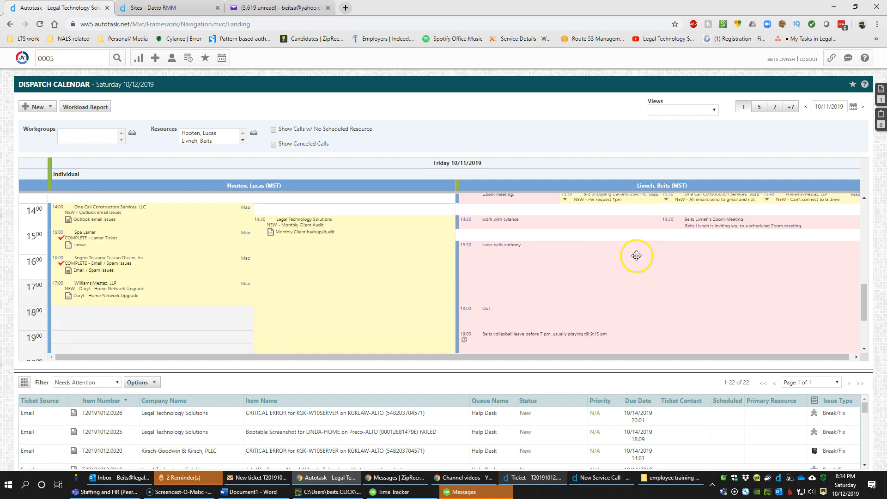
scroll(615, 256, up, 1)
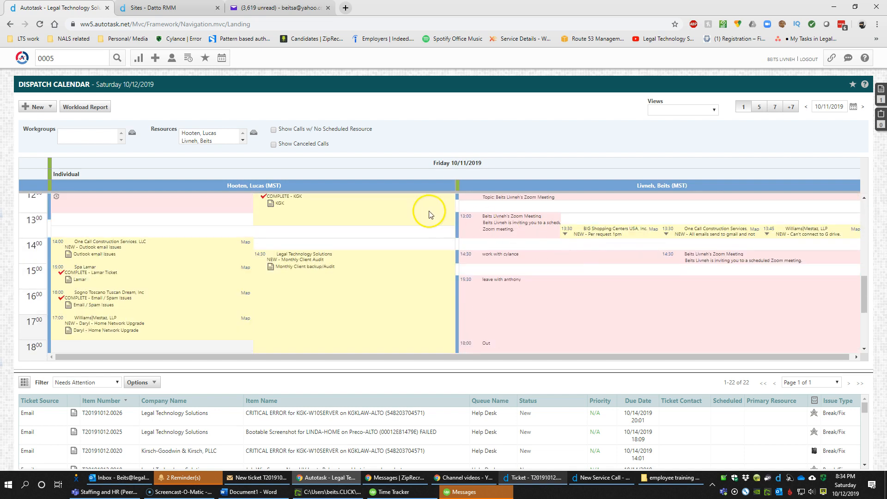
click(807, 108)
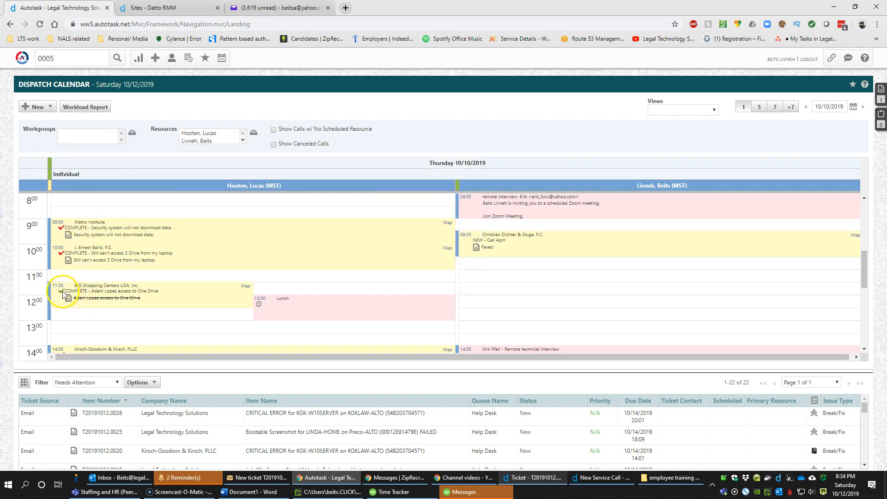
mouse_move(64, 294)
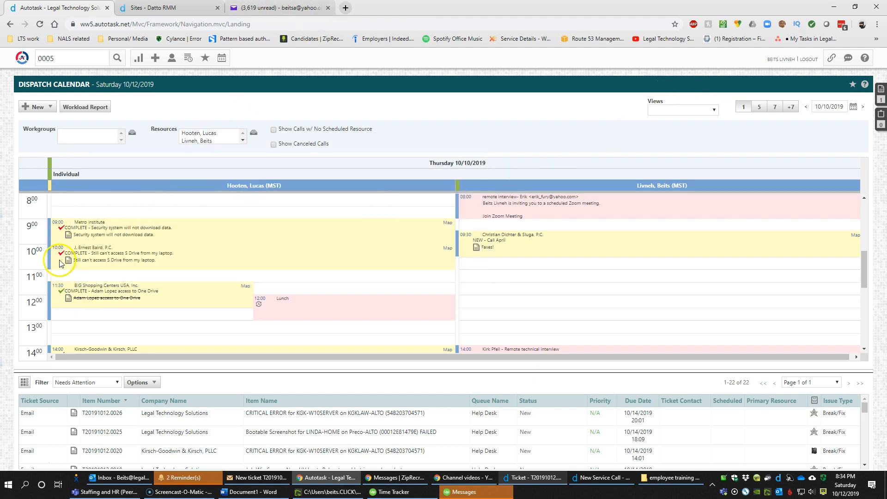
mouse_move(81, 265)
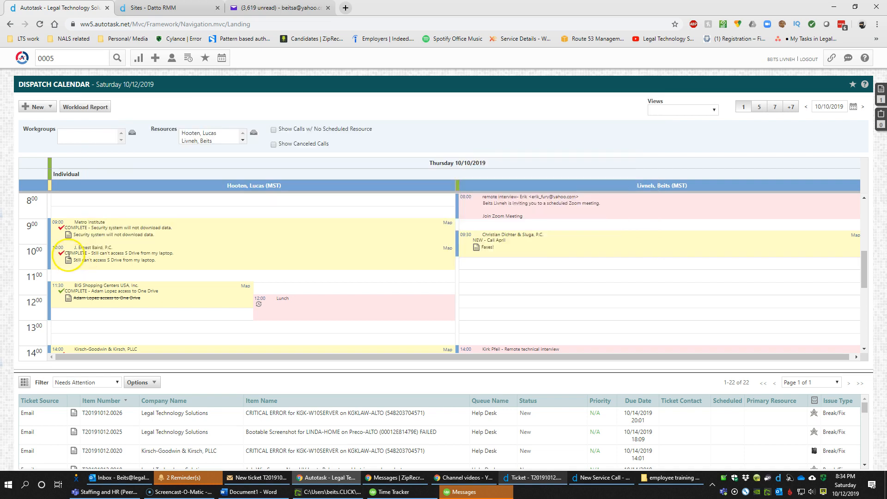
click(79, 251)
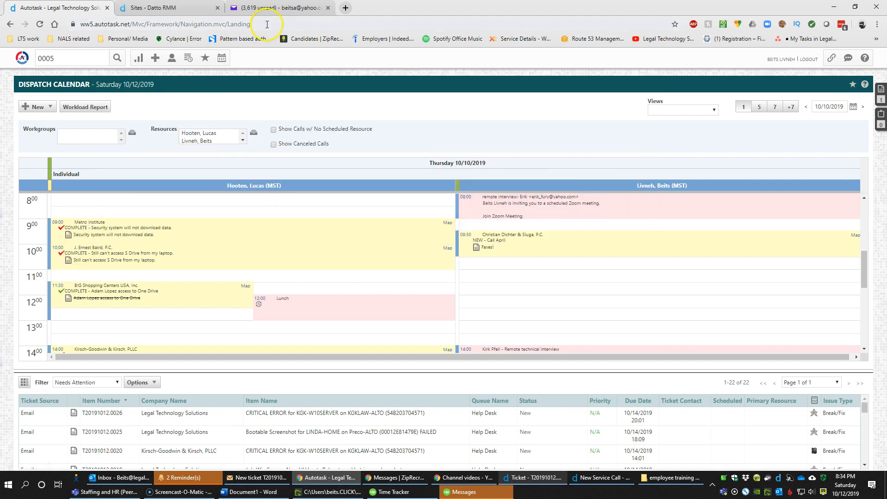
Open the Yahoo notification email for T20191012.0027 and select its ticket number
click(246, 12)
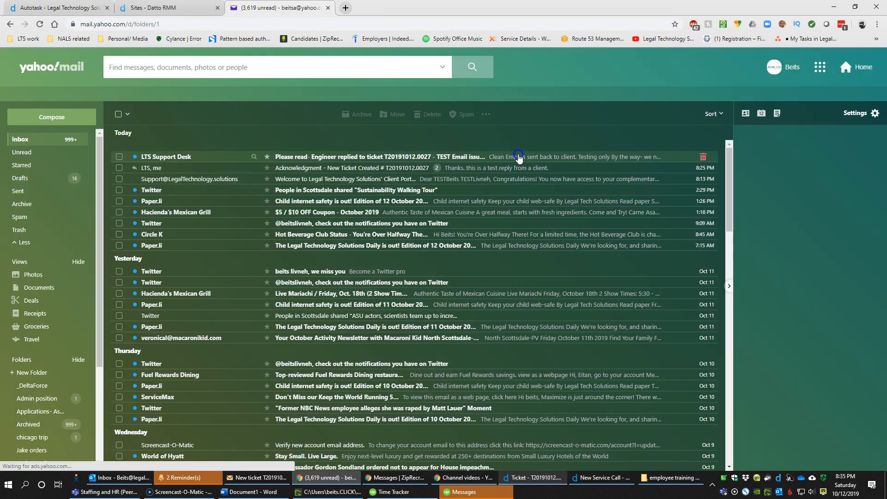
click(513, 158)
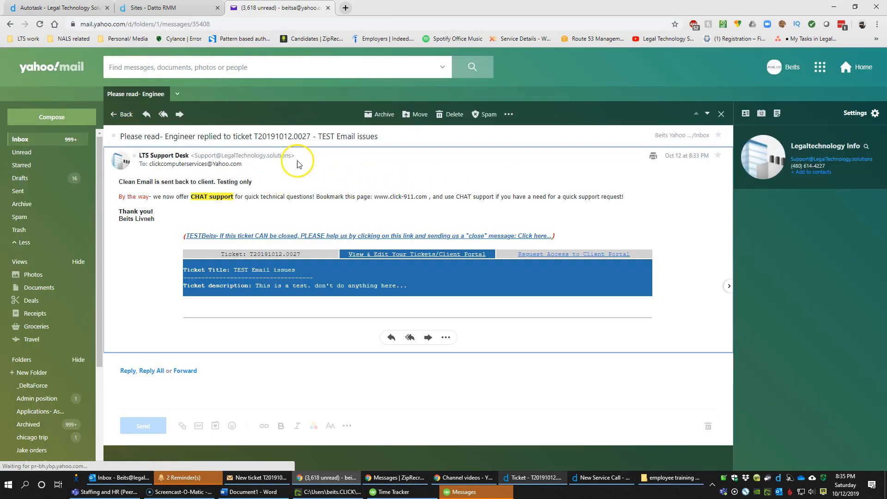
double_click(289, 136)
double_click(282, 133)
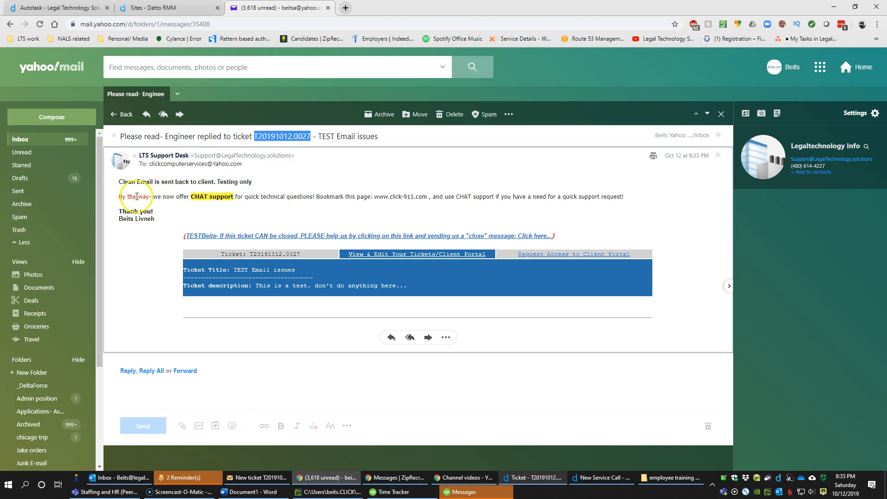
drag(118, 181, 249, 180)
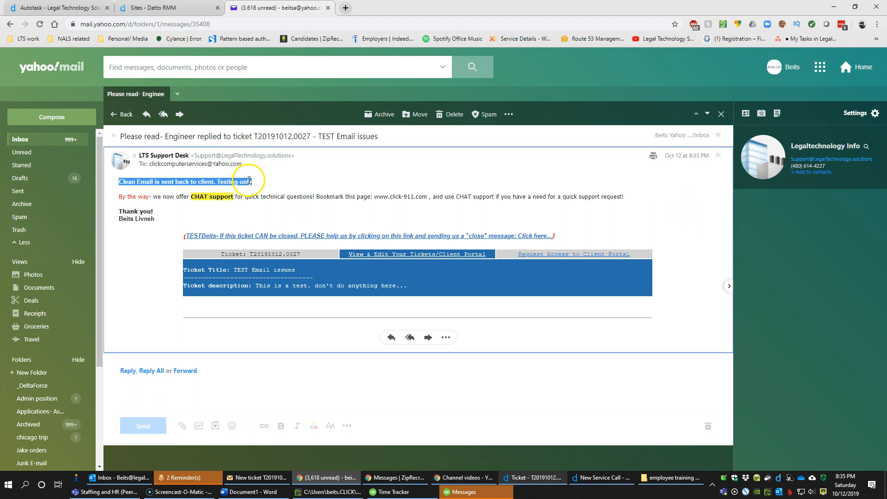
click(126, 137)
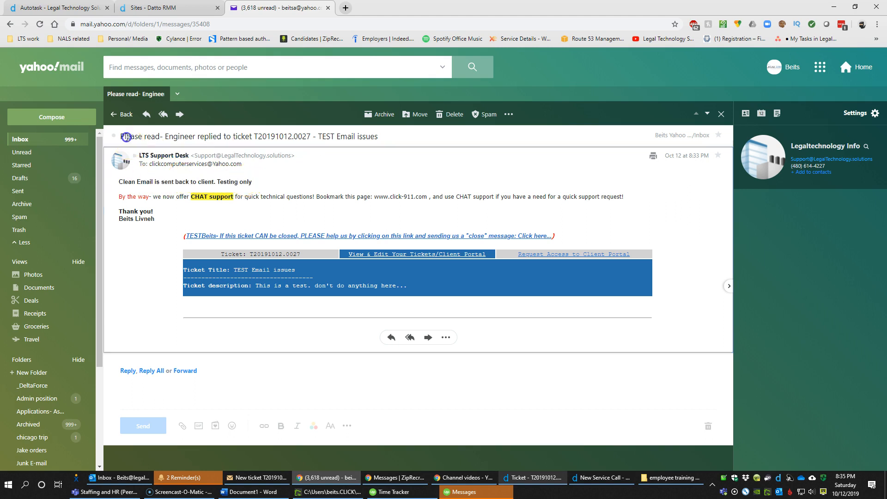
Select the subject and the 'Clean Email is sent back to client' body lines to review
drag(128, 137, 377, 134)
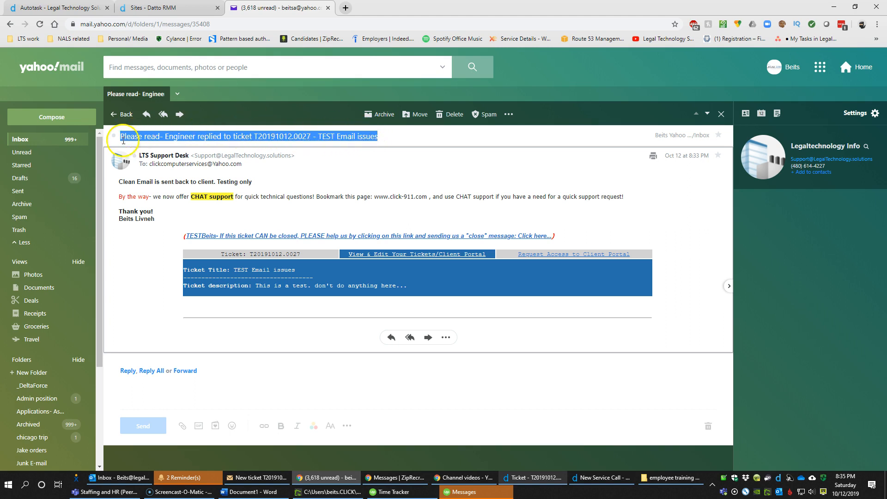
drag(130, 138, 374, 134)
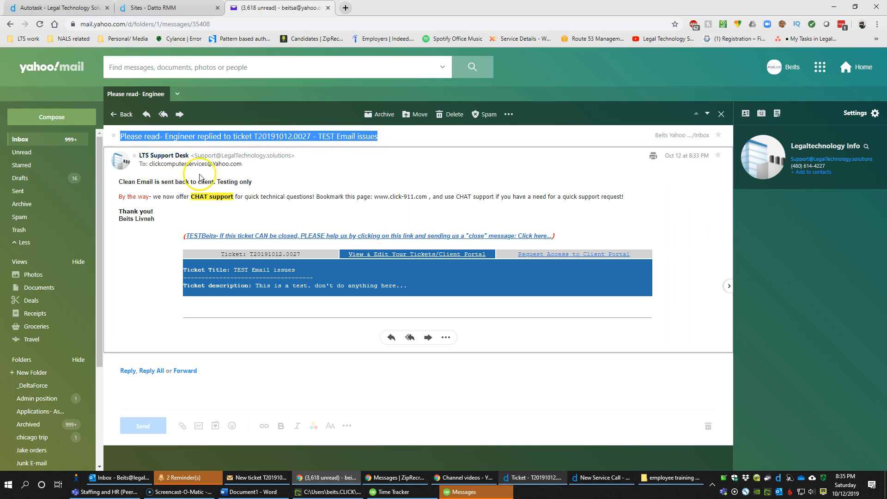
double_click(125, 183)
drag(129, 185, 255, 181)
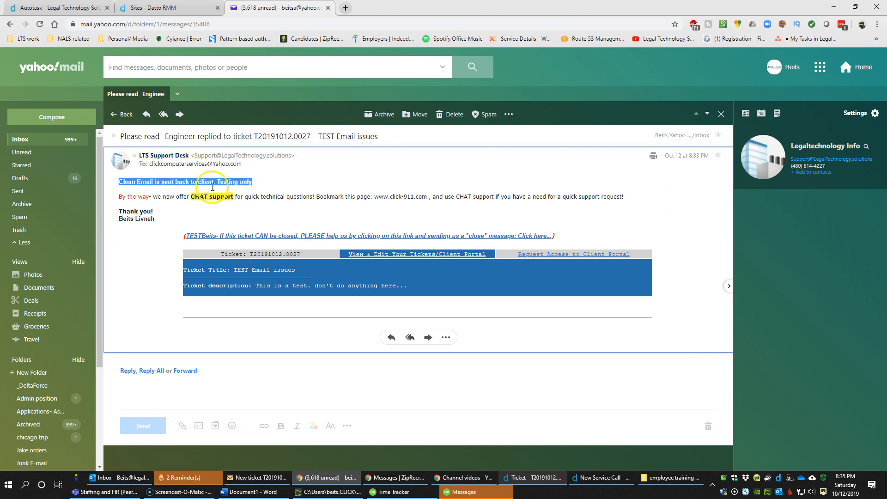
drag(119, 197, 324, 272)
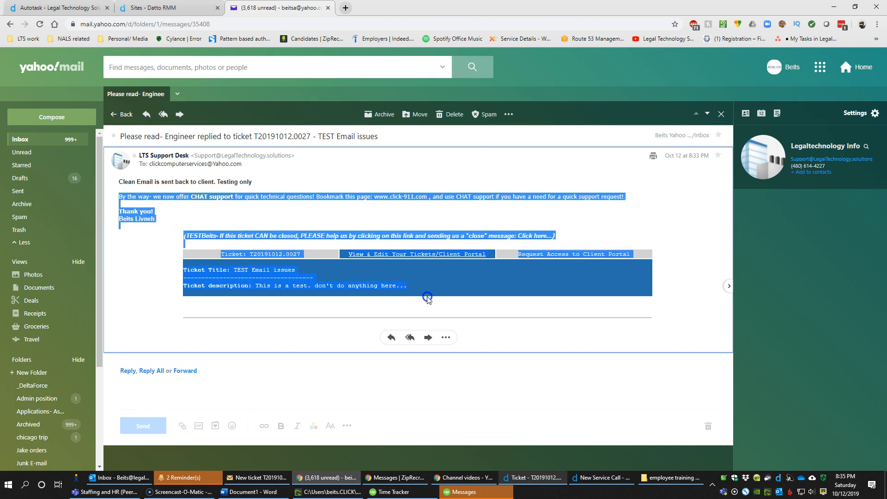
click(580, 227)
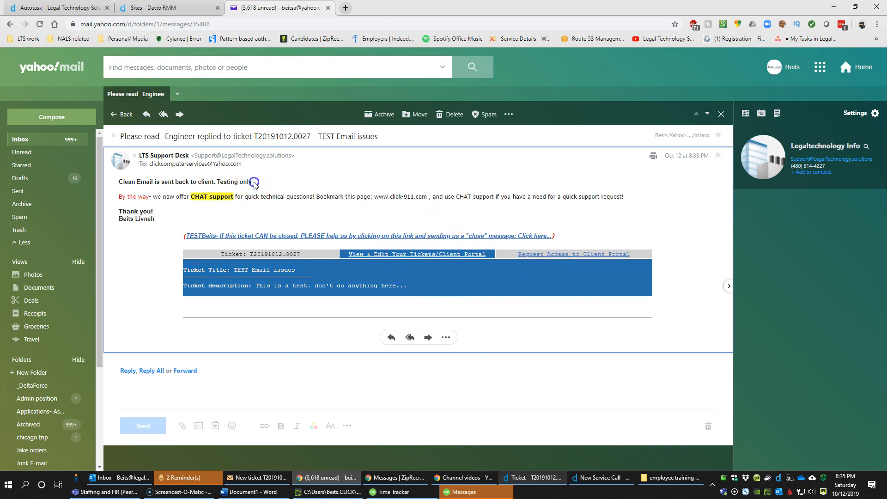
drag(252, 181, 121, 181)
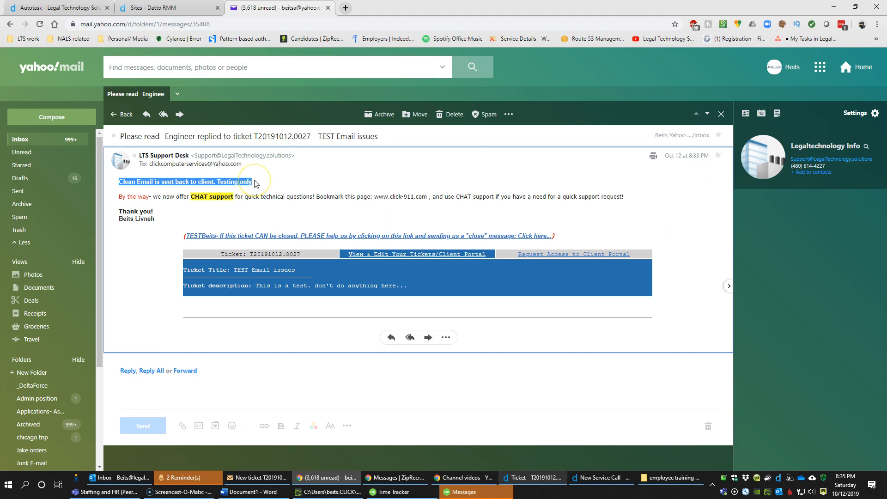
drag(157, 219, 124, 217)
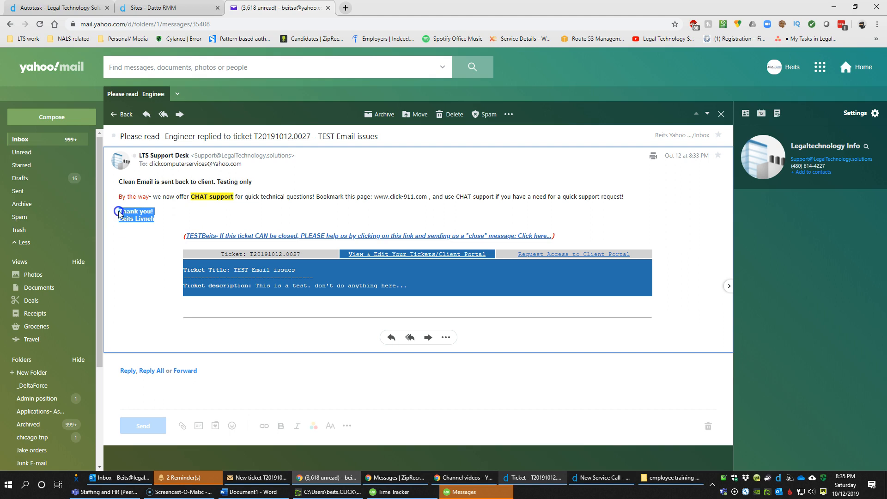
triple_click(251, 197)
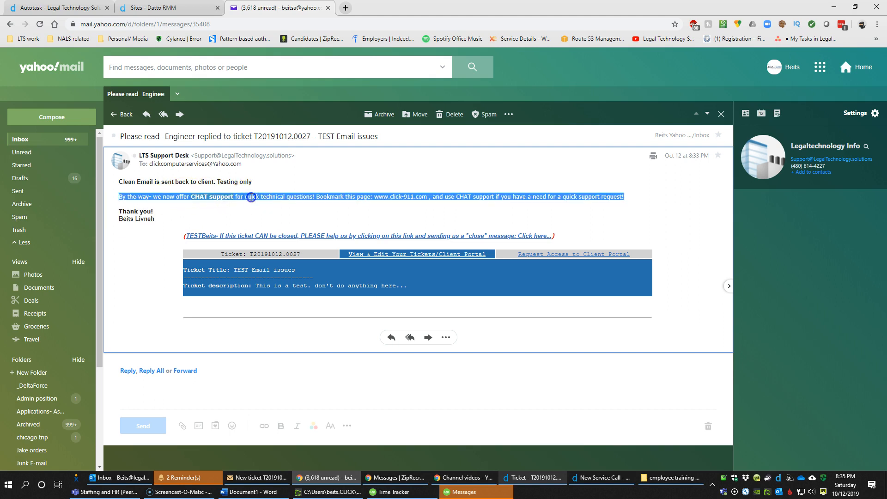
click(251, 197)
triple_click(157, 199)
drag(127, 211, 150, 220)
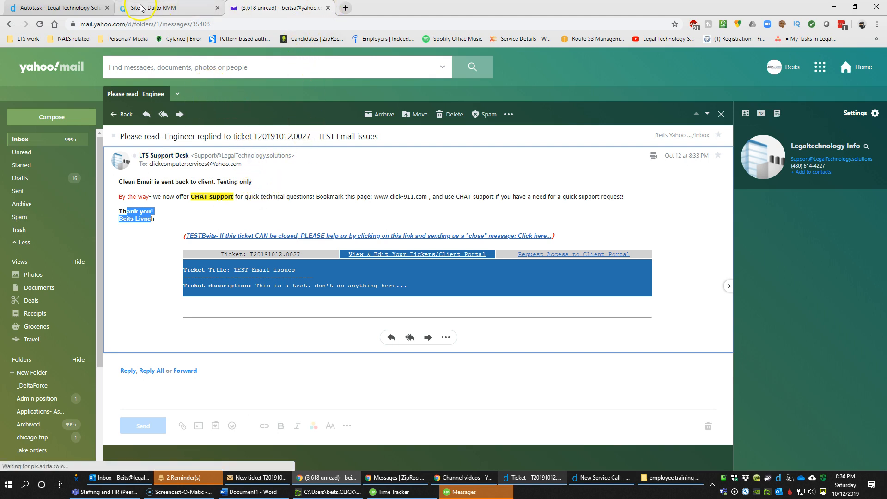
Save and close the 'fix this issue' service call, then view the ticket's Service Calls & To-Dos
click(535, 478)
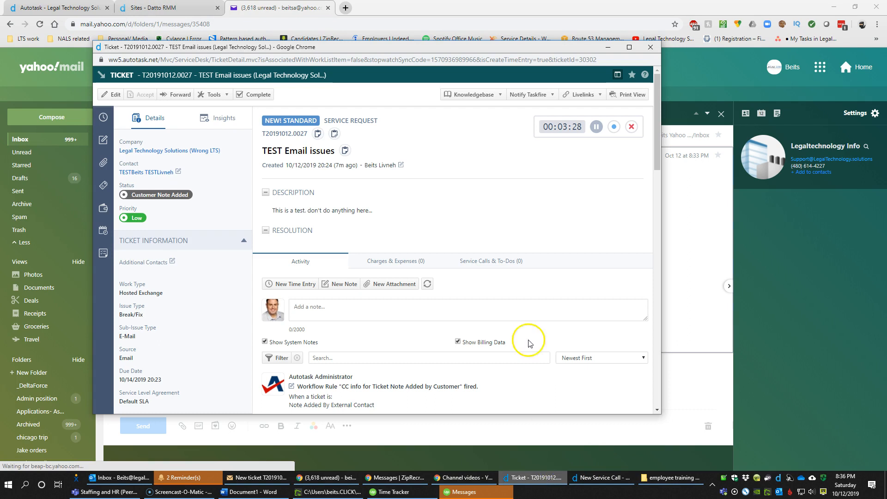
click(596, 478)
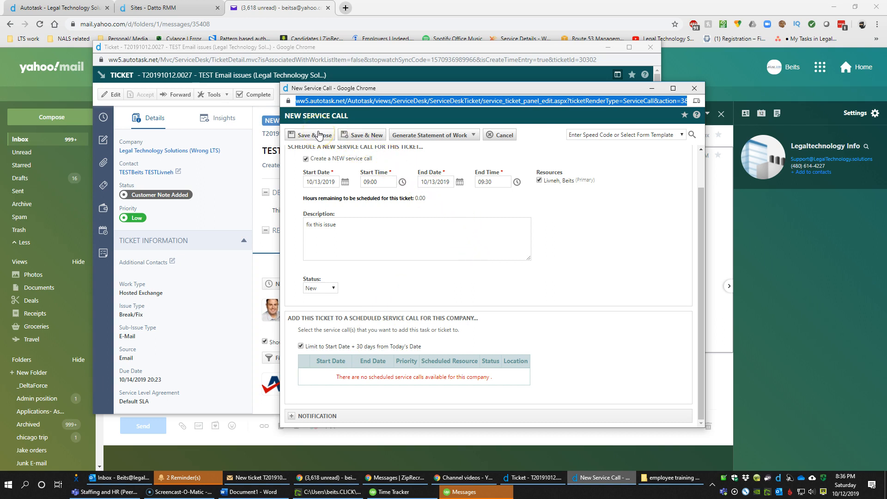
click(318, 135)
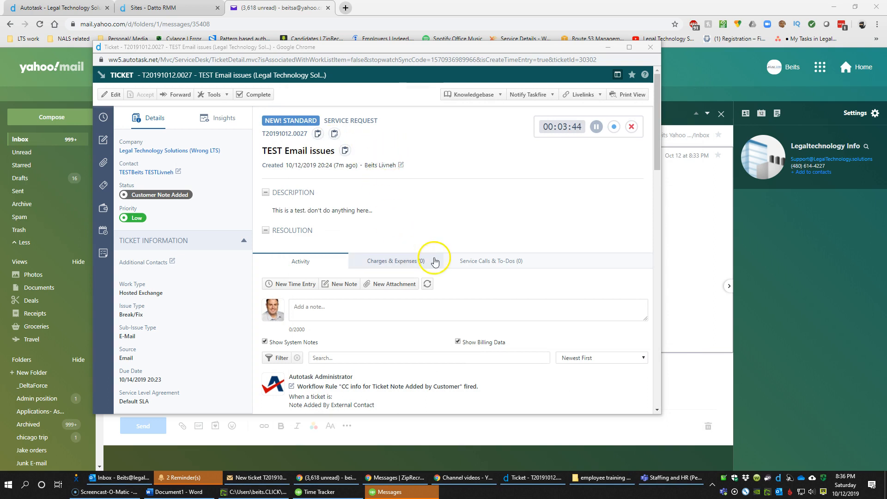
click(503, 267)
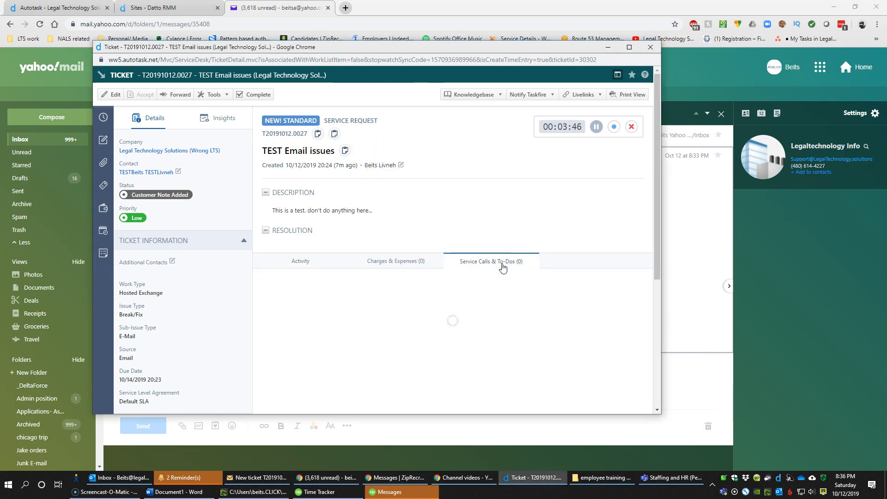
click(504, 267)
click(505, 267)
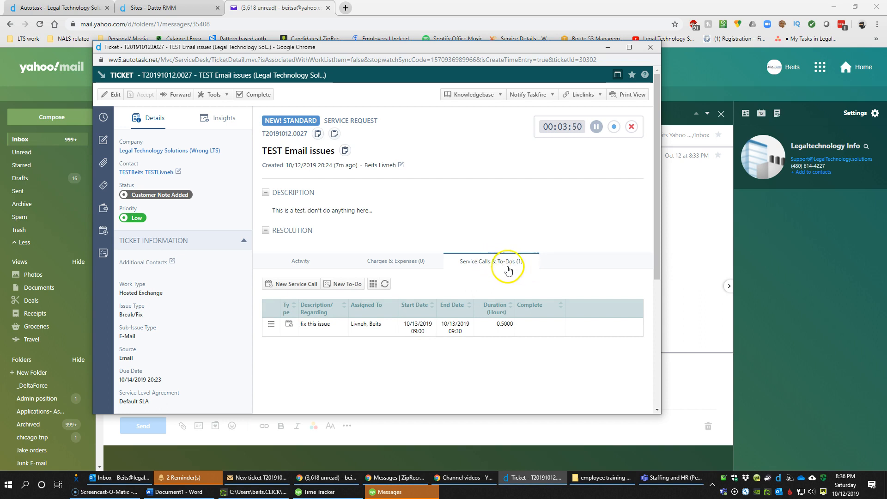
click(300, 286)
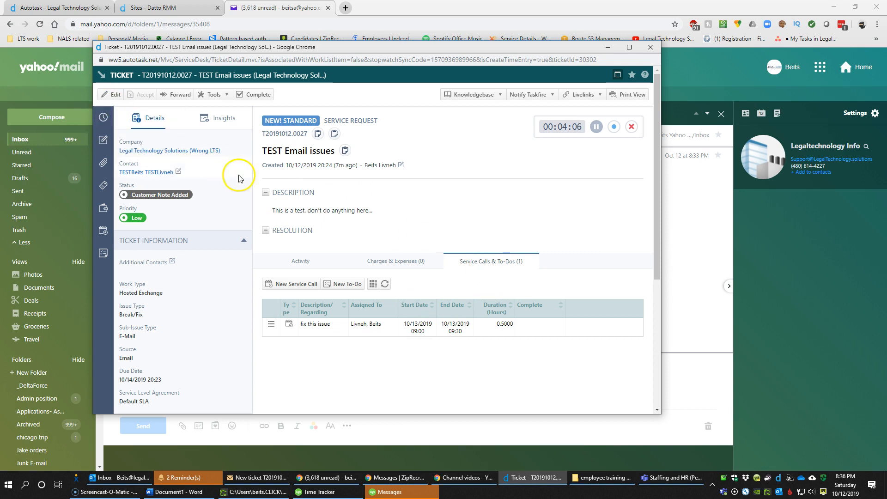
scroll(297, 231, down, 3)
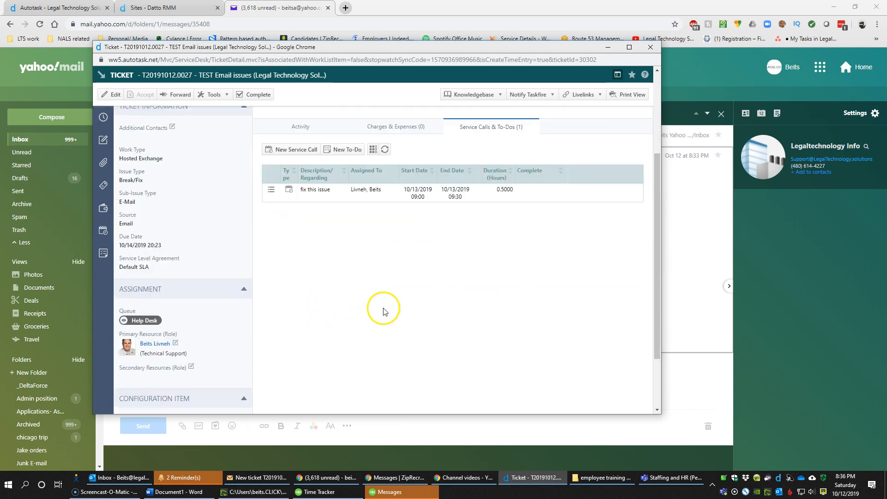
scroll(383, 311, up, 3)
click(300, 260)
scroll(357, 334, down, 1)
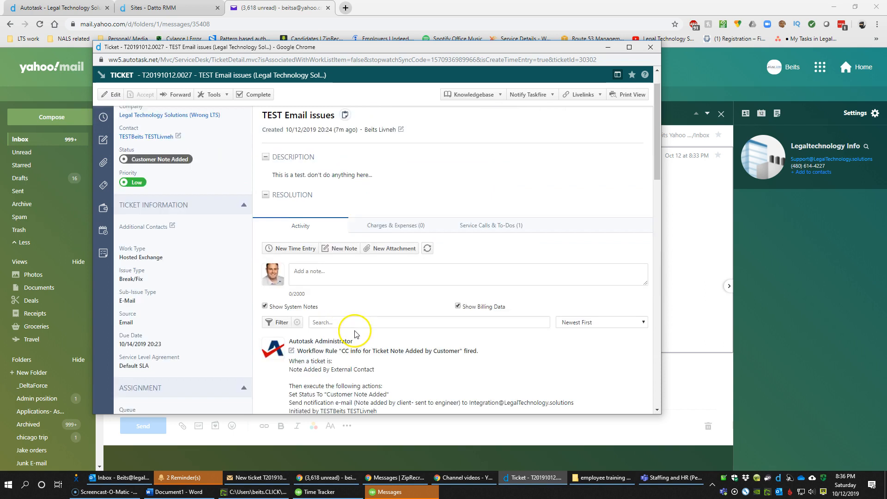
scroll(355, 333, down, 6)
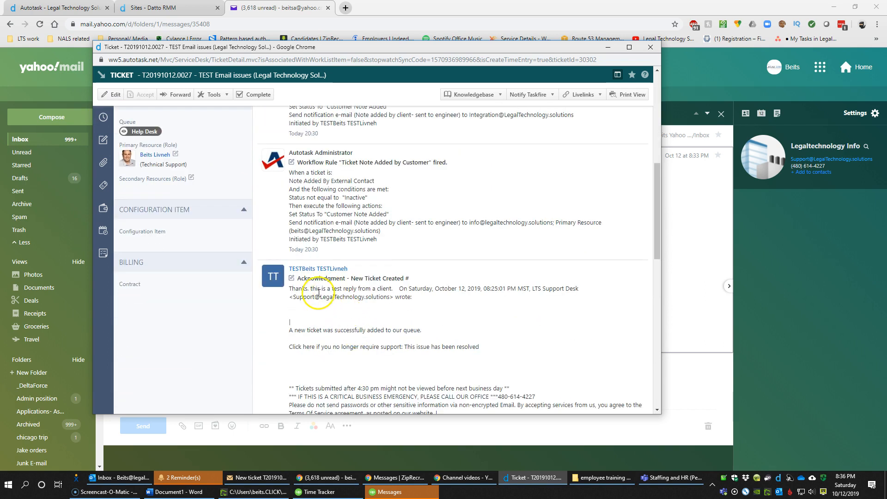
scroll(318, 293, up, 7)
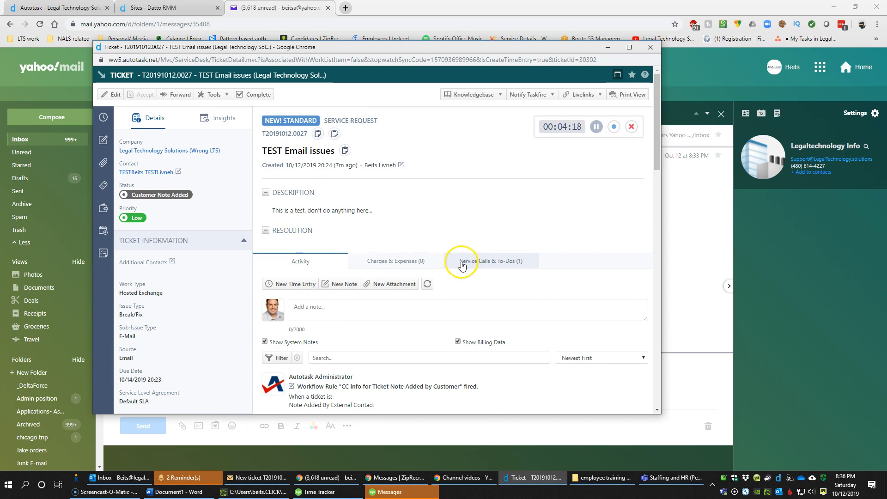
scroll(334, 335, down, 3)
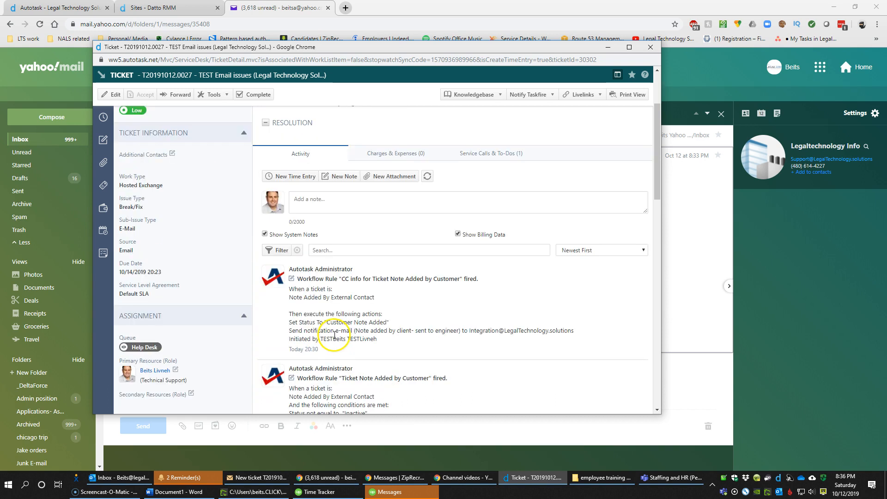
scroll(334, 335, up, 3)
click(485, 262)
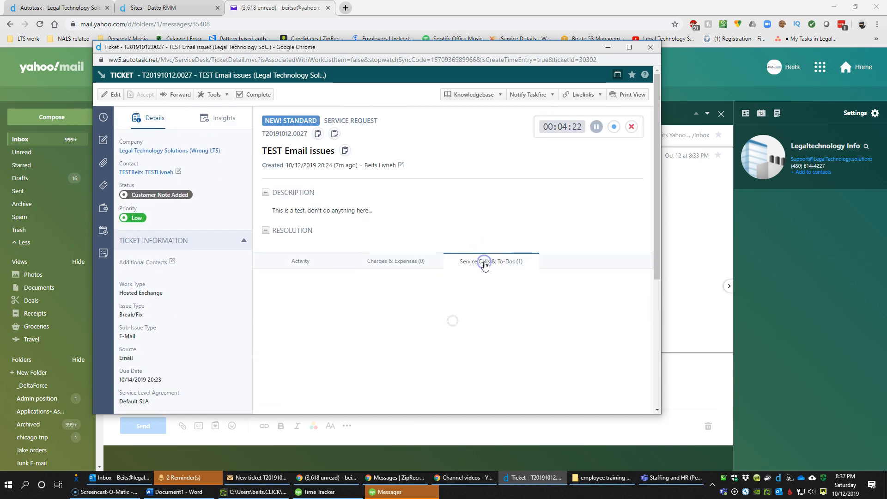
scroll(485, 266, down, 3)
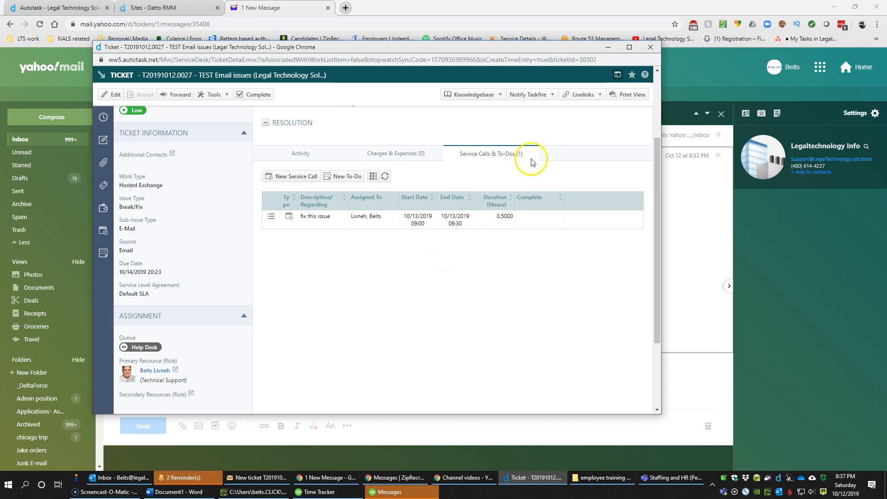
Use the Dispatch Calendar date picker to jump to Sunday 10/13/2019
click(69, 8)
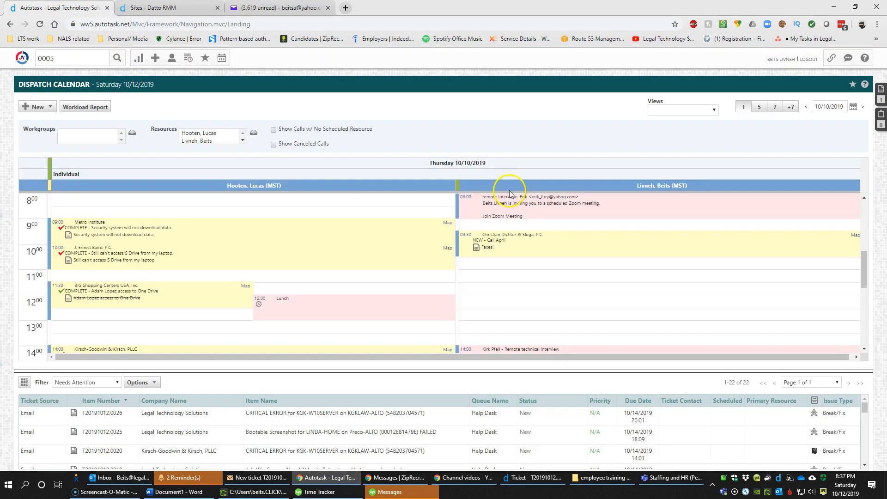
click(853, 106)
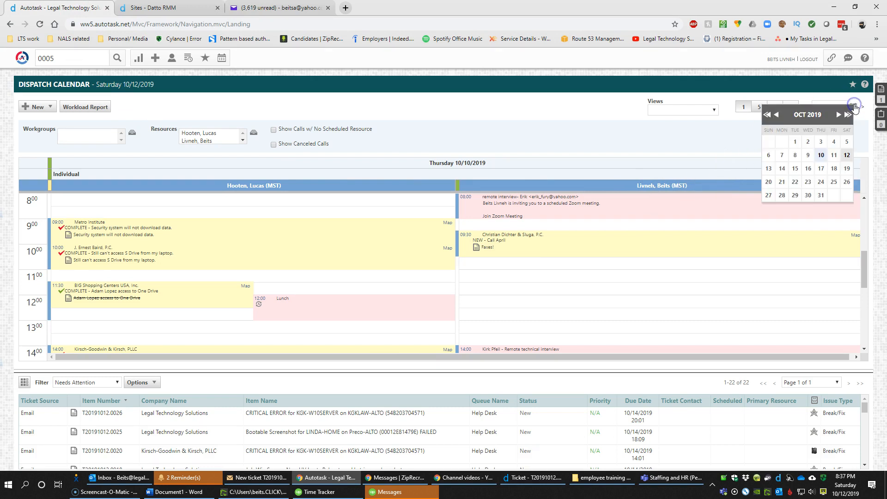
click(848, 155)
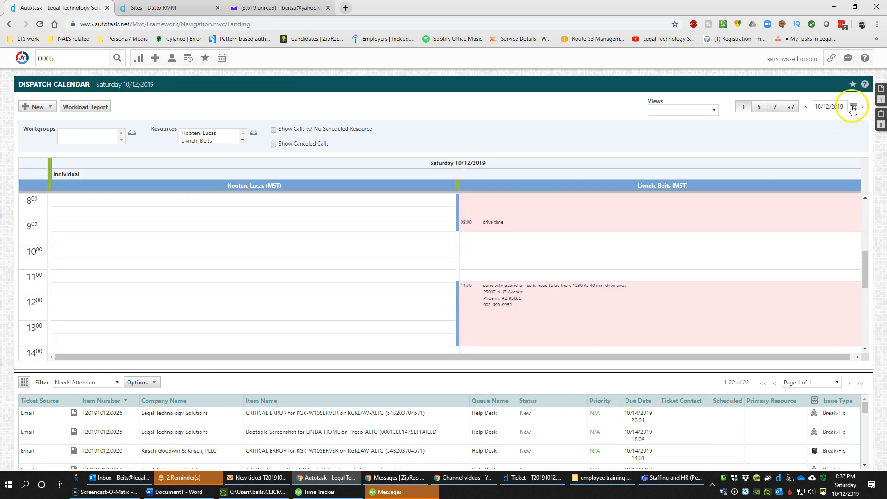
click(854, 107)
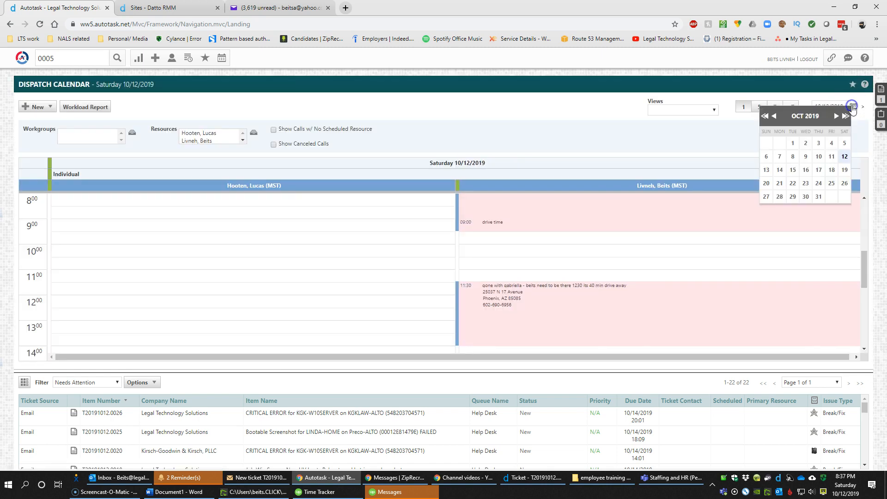
click(767, 170)
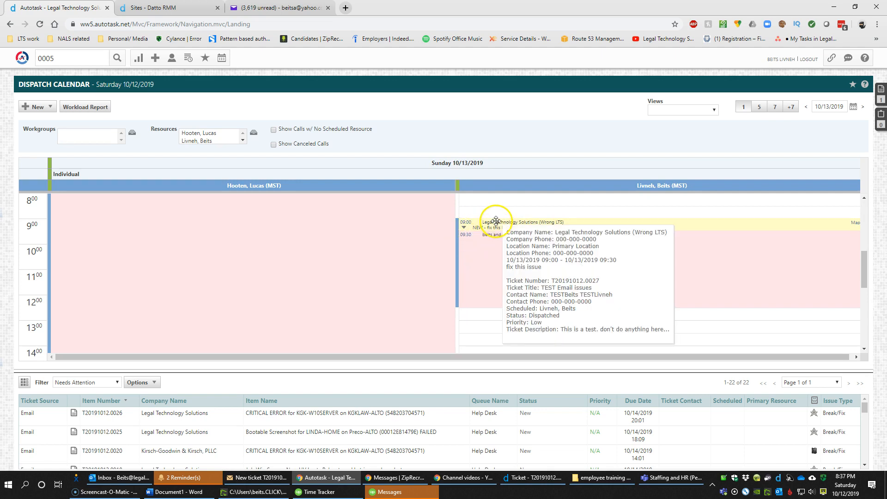
Expand the 09:00 'fix this issue' call and open the TEST Email issues ticket's context menu
click(465, 227)
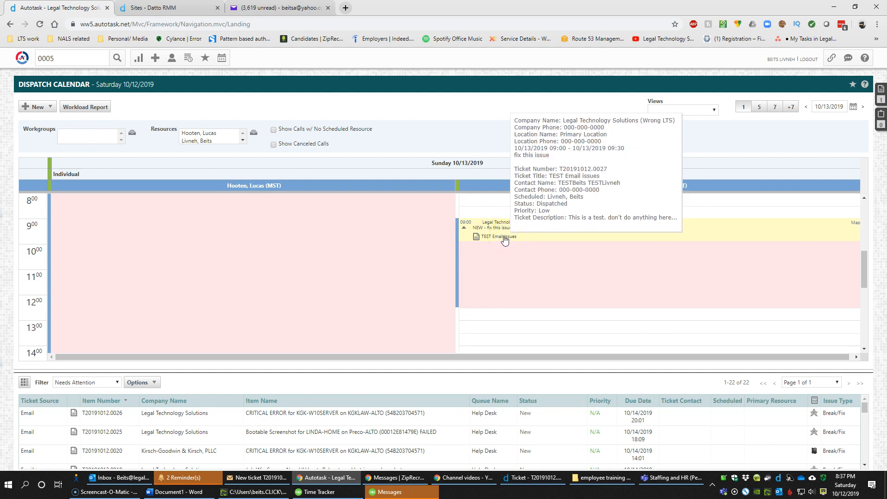
click(504, 239)
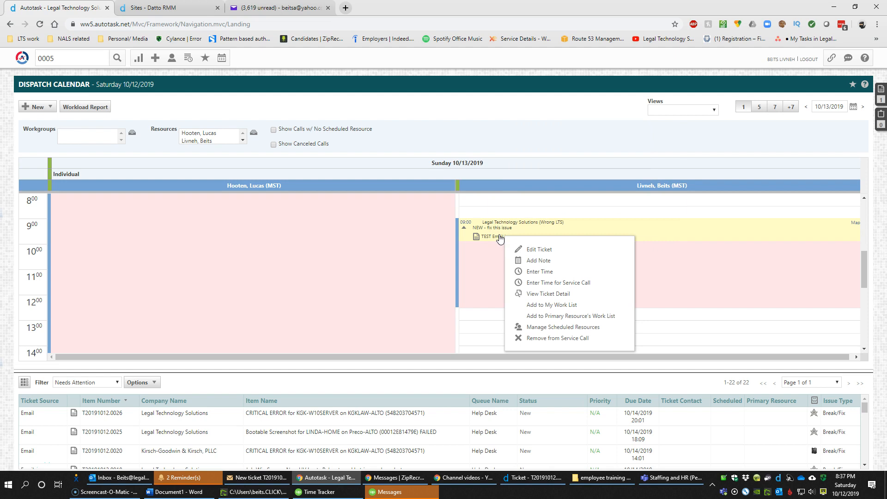
mouse_move(499, 239)
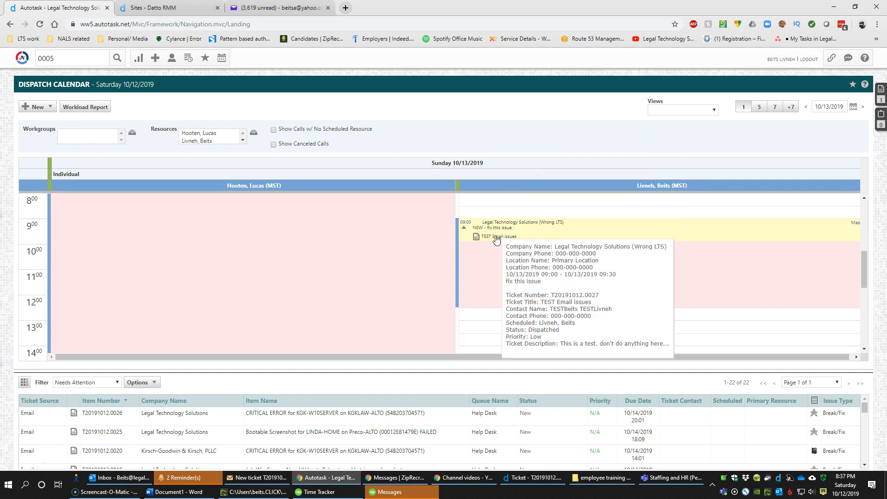
click(503, 245)
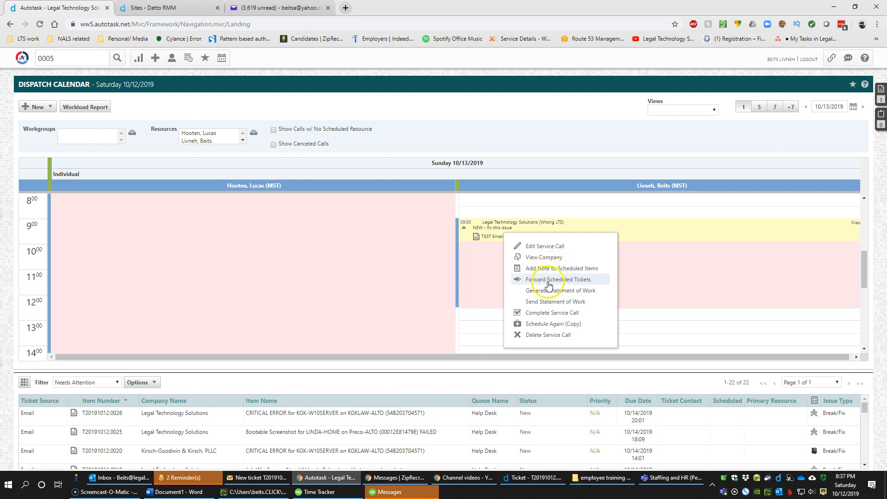
click(498, 253)
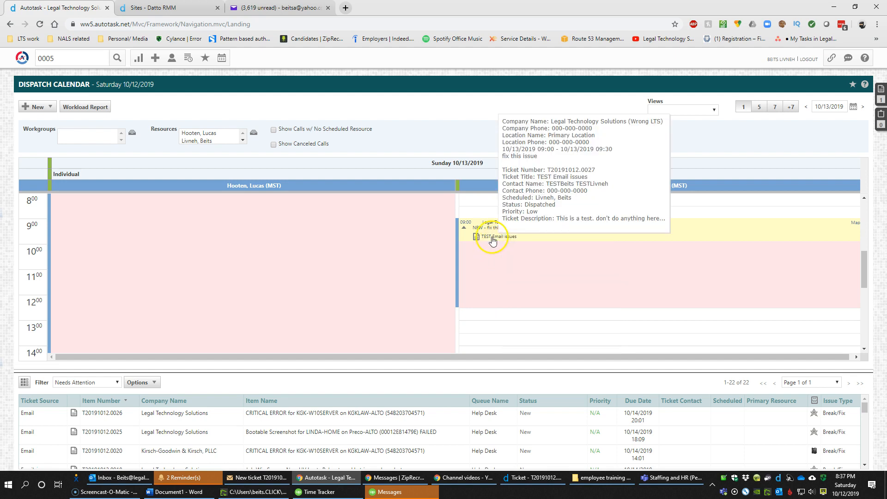
right_click(492, 239)
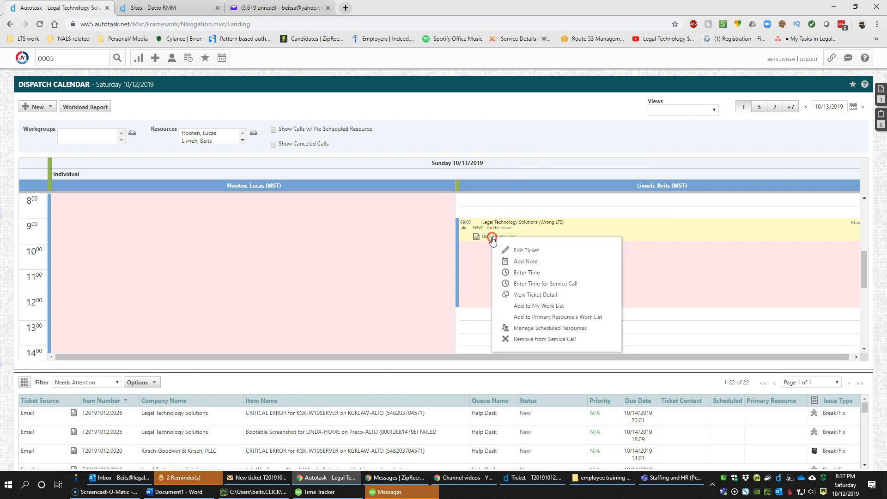
View ticket T20191012.0027's detail page and switch it to the Insights summary
click(535, 296)
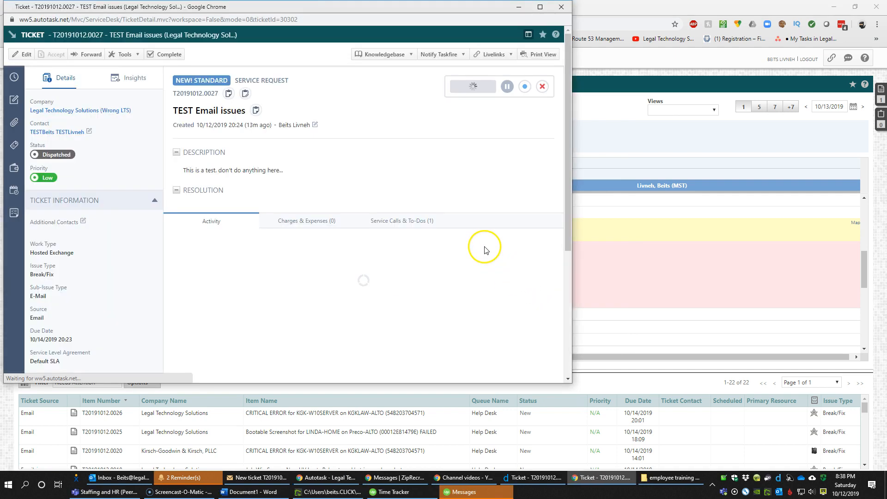
scroll(258, 268, down, 10)
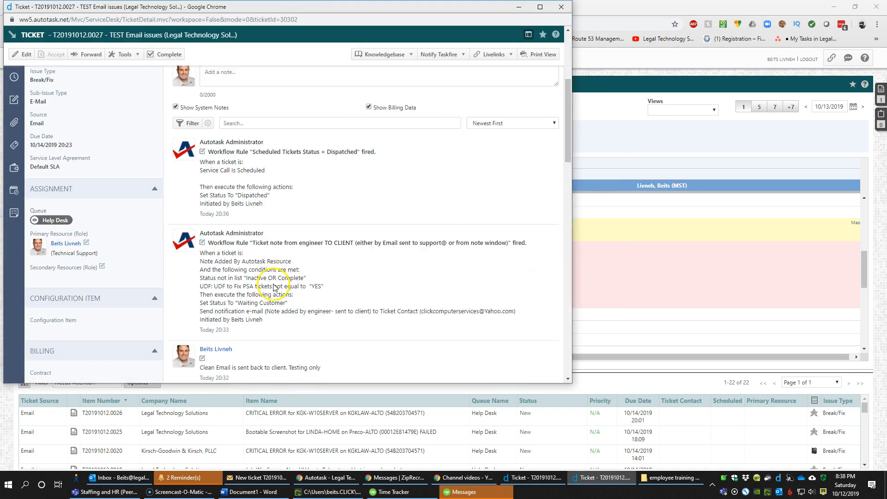
scroll(278, 285, down, 10)
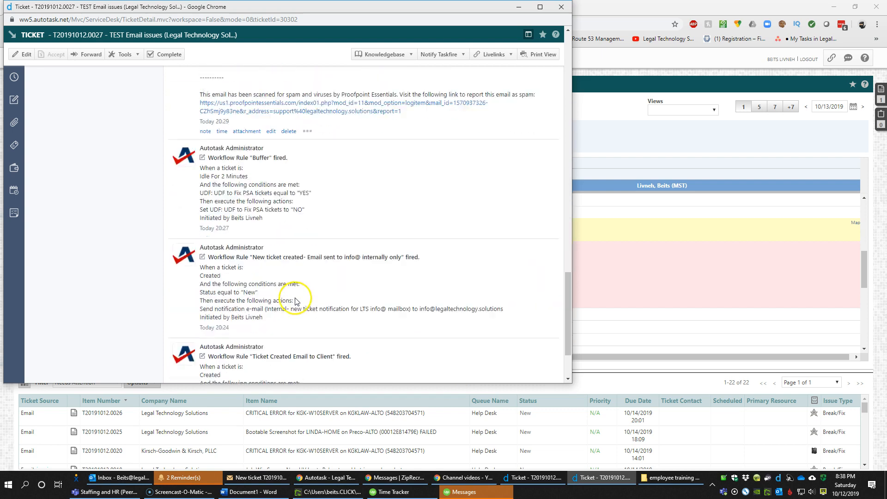
scroll(302, 303, up, 15)
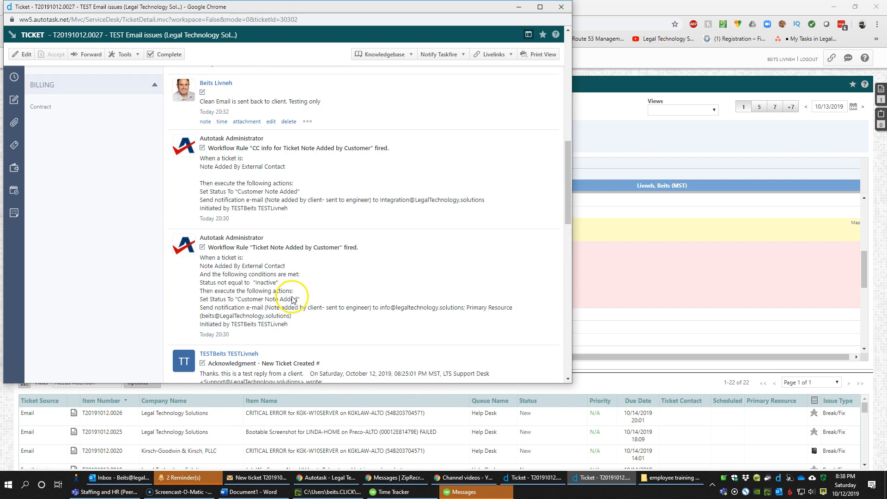
scroll(290, 299, up, 6)
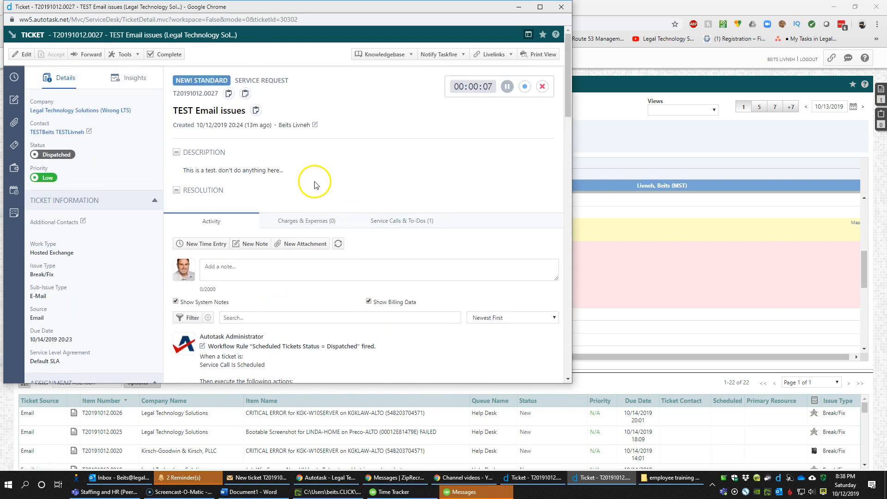
click(129, 76)
drag(219, 7, 363, 8)
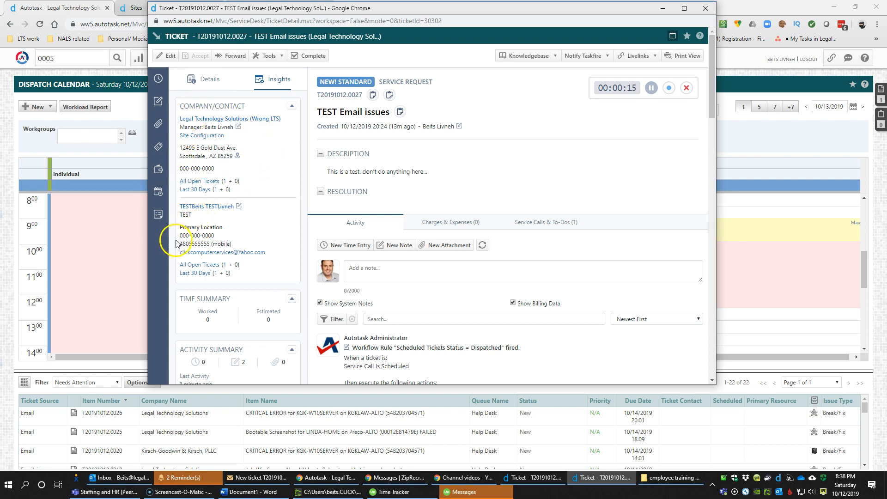
Check the Insights note count and contact's mobile number, then jump up to the ticket's notes
click(213, 235)
click(185, 244)
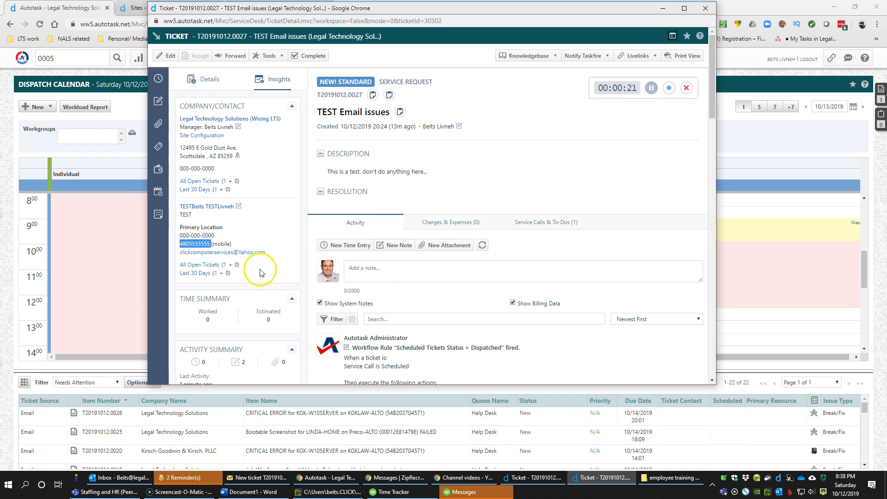
scroll(254, 268, down, 3)
scroll(254, 268, down, 2)
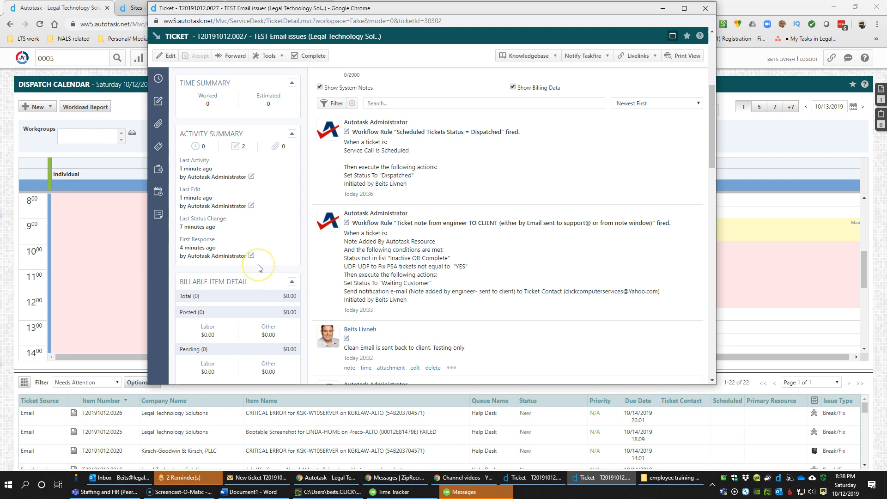
scroll(258, 268, down, 7)
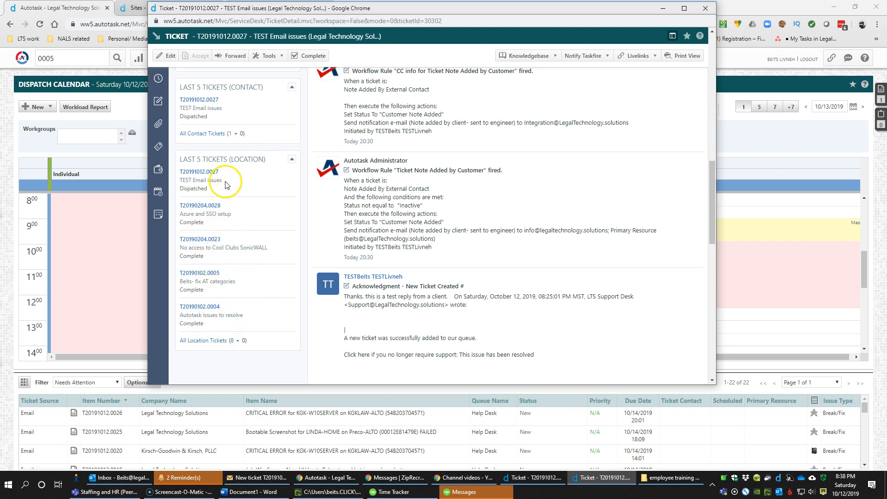
scroll(226, 184, up, 3)
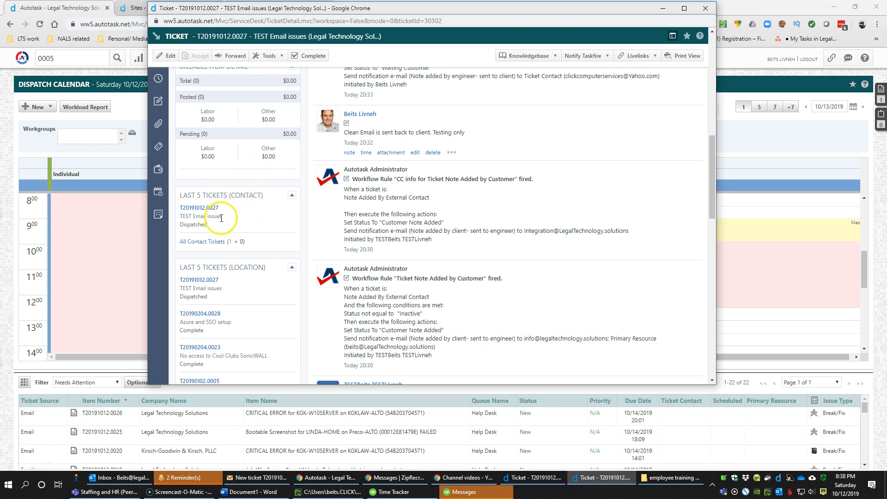
click(197, 331)
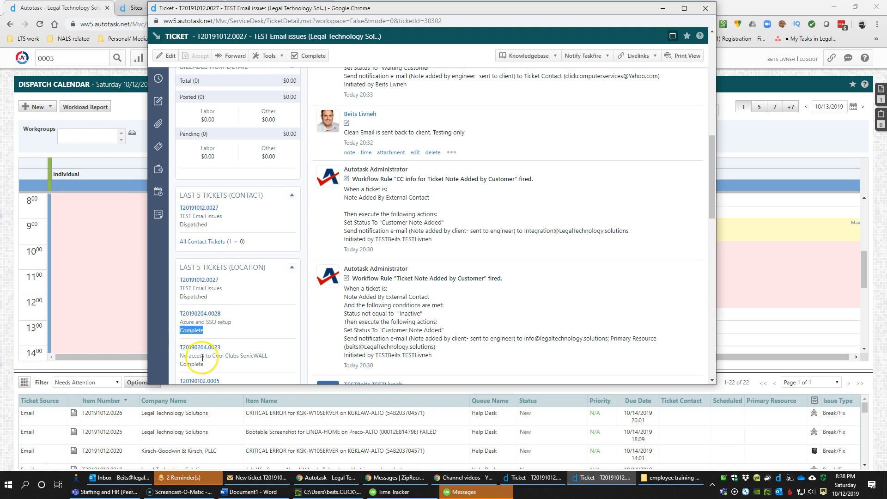
scroll(210, 323, up, 5)
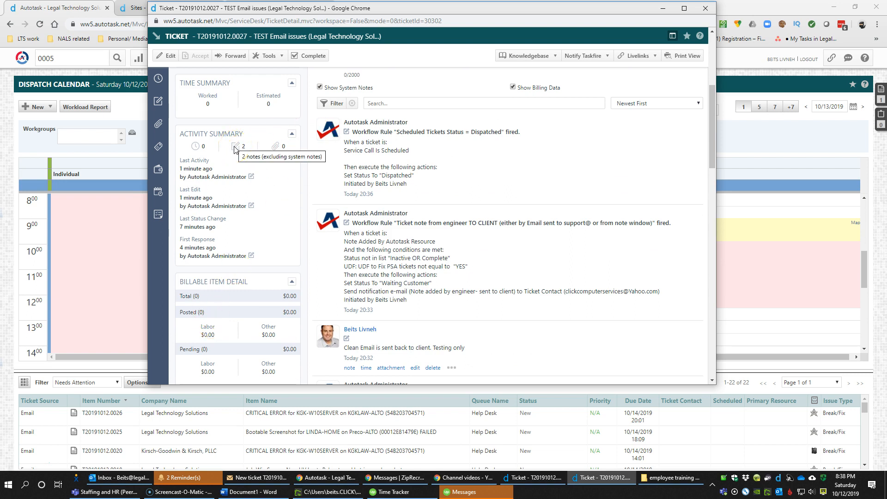
click(235, 148)
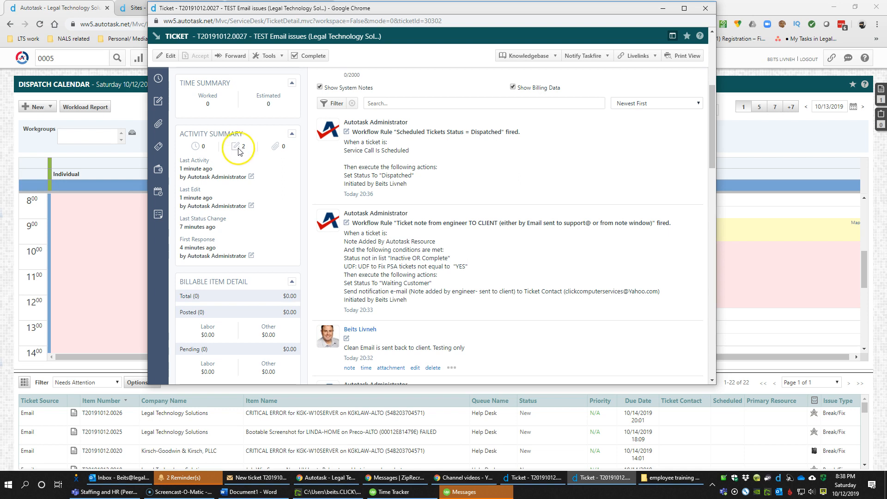
Hide and re-show system notes on ticket T20191012.0027, then start completing it
scroll(380, 205, up, 4)
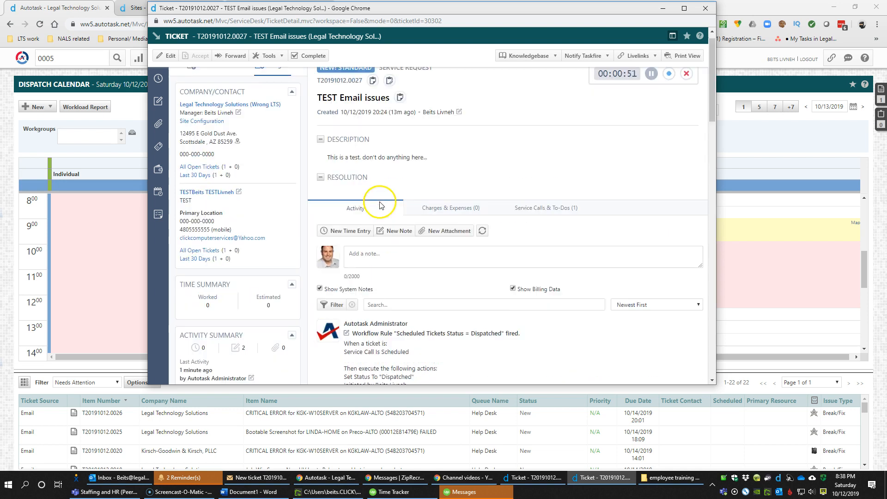
scroll(380, 206, up, 1)
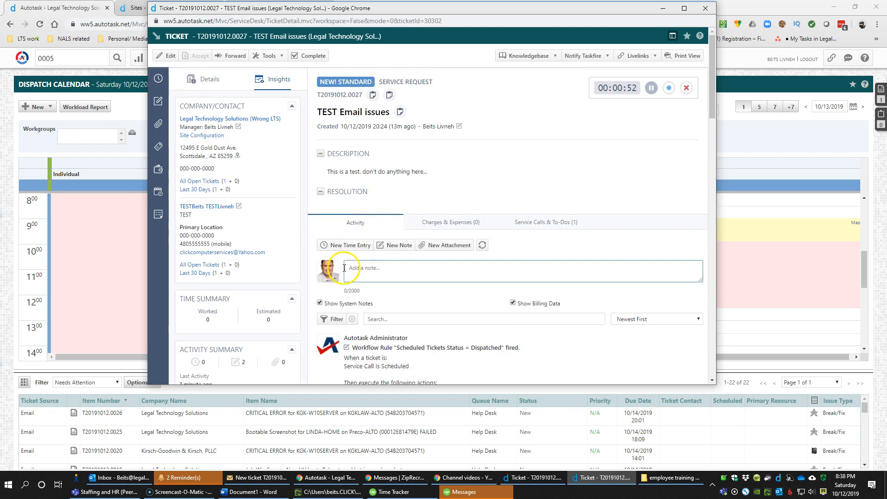
click(319, 304)
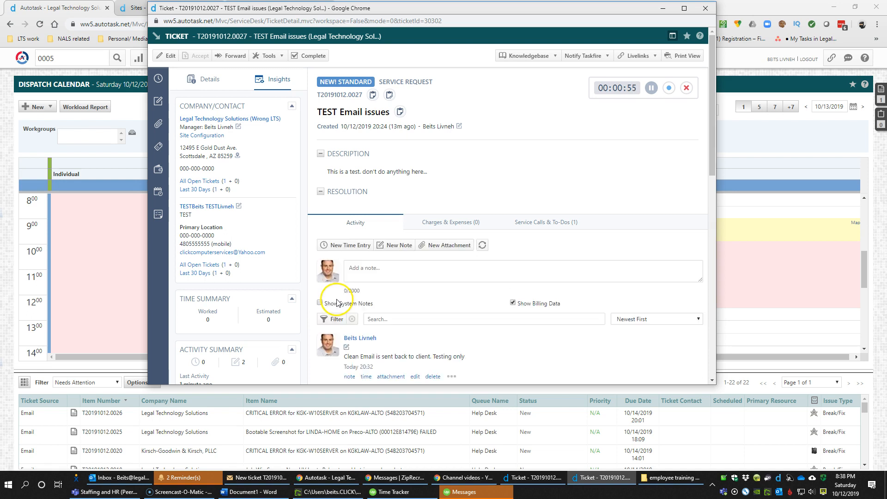
scroll(350, 296, down, 5)
scroll(351, 294, down, 5)
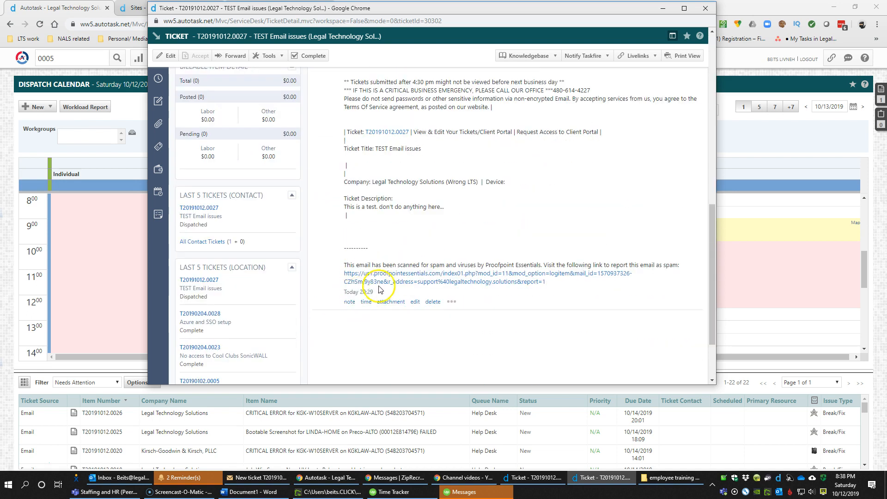
scroll(378, 280, up, 2)
scroll(378, 280, up, 7)
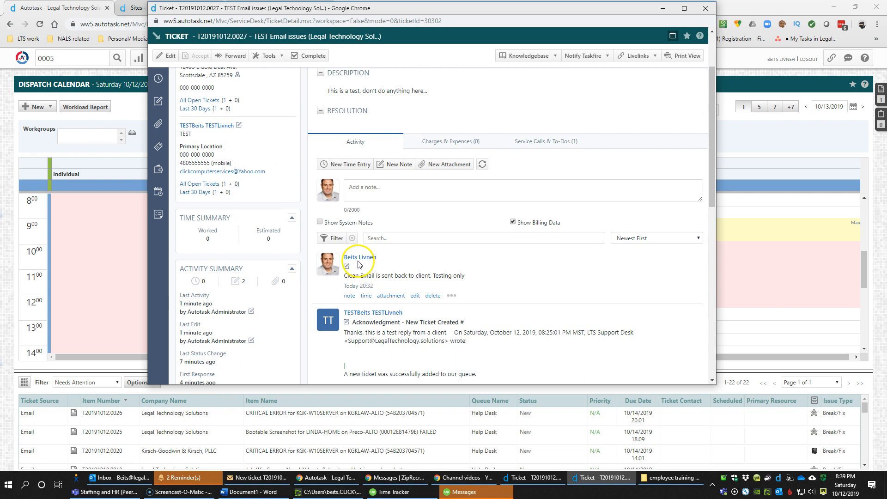
click(323, 225)
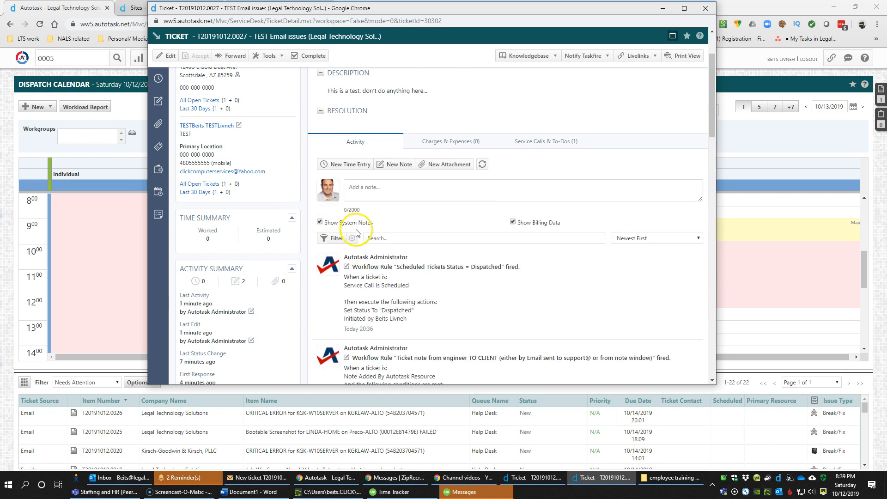
scroll(402, 252, up, 2)
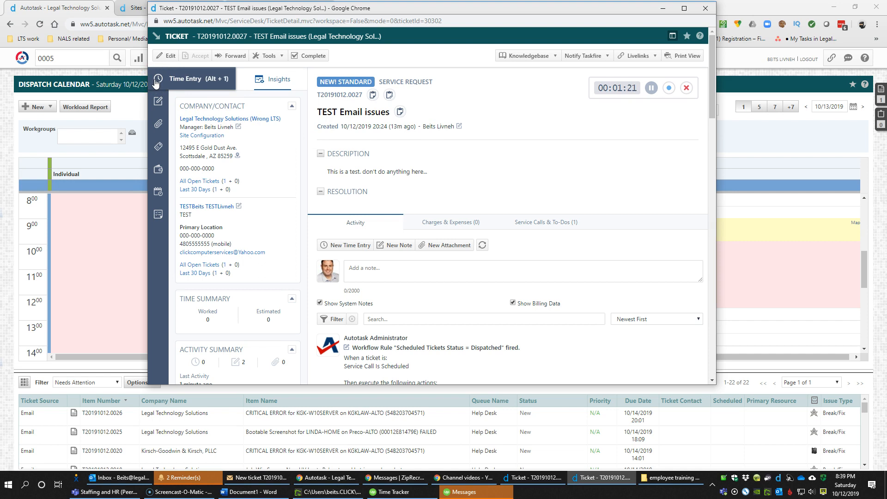
click(310, 56)
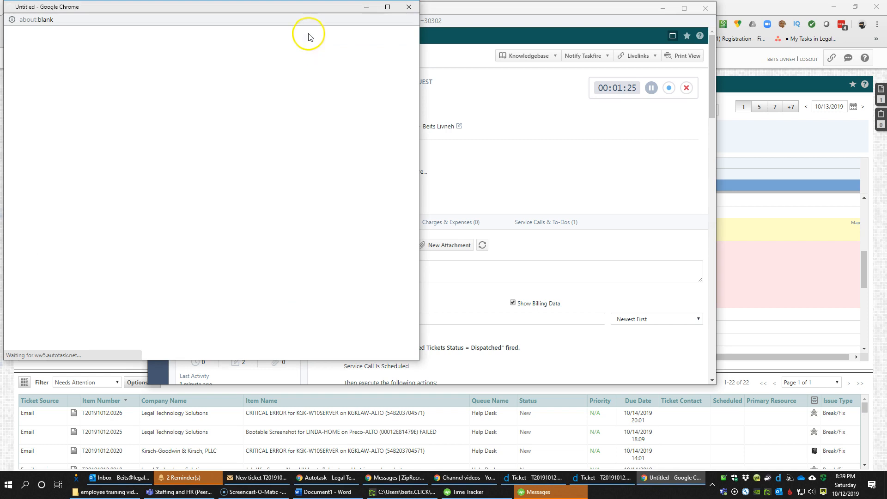
Reposition the Enter Time window and try the Contract lookup, leaving the contract empty
drag(307, 10, 558, 35)
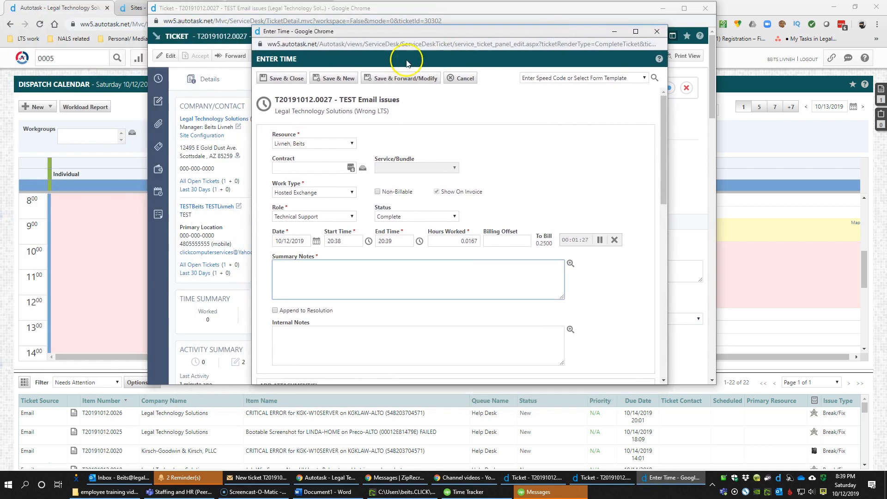
drag(298, 60, 261, 59)
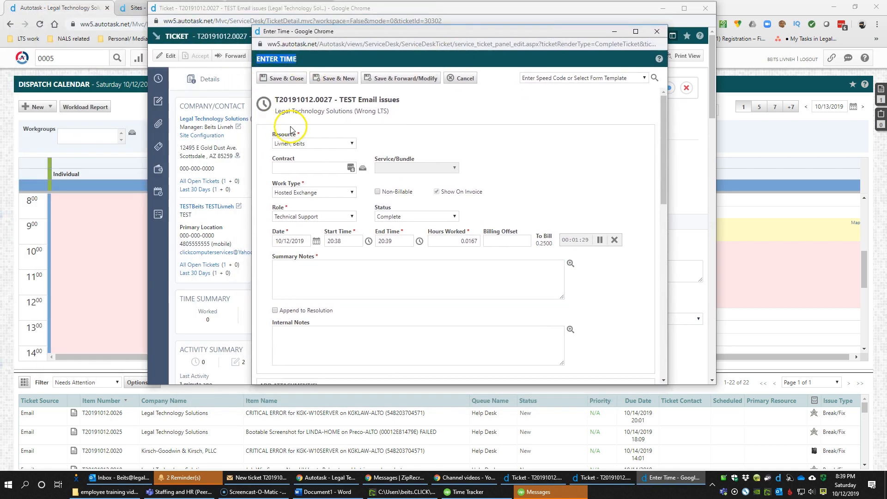
click(306, 170)
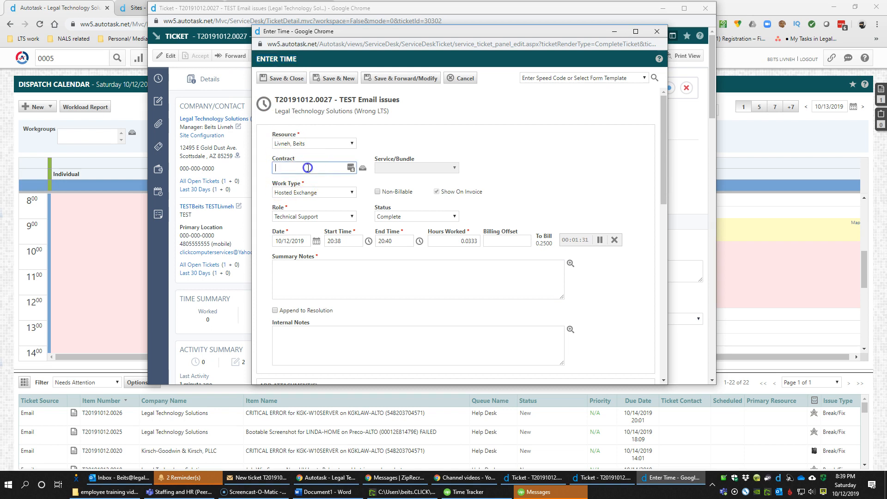
click(363, 172)
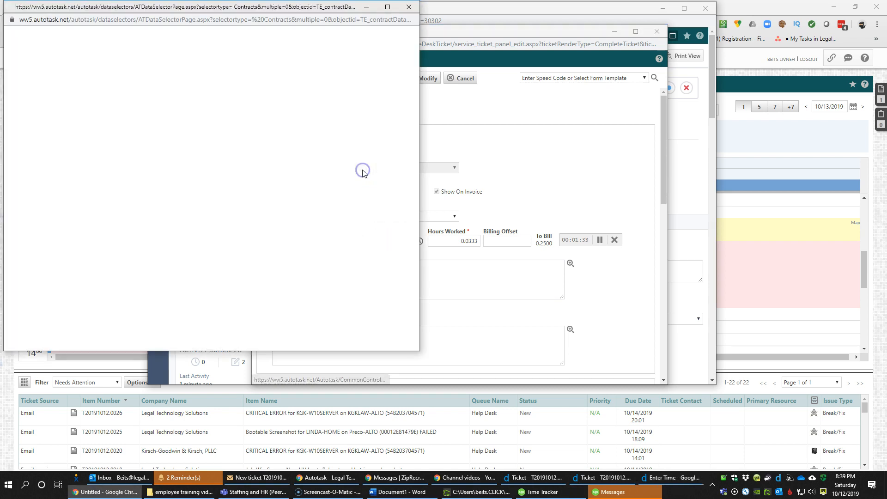
click(409, 7)
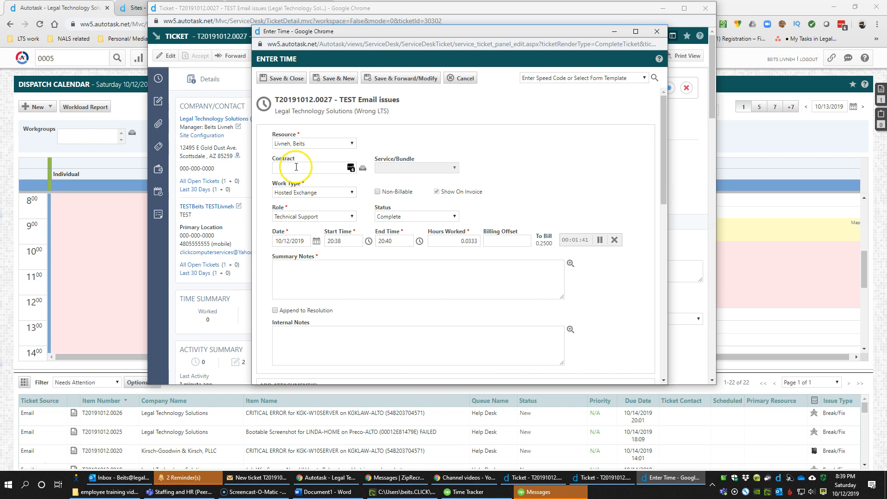
drag(289, 108, 352, 111)
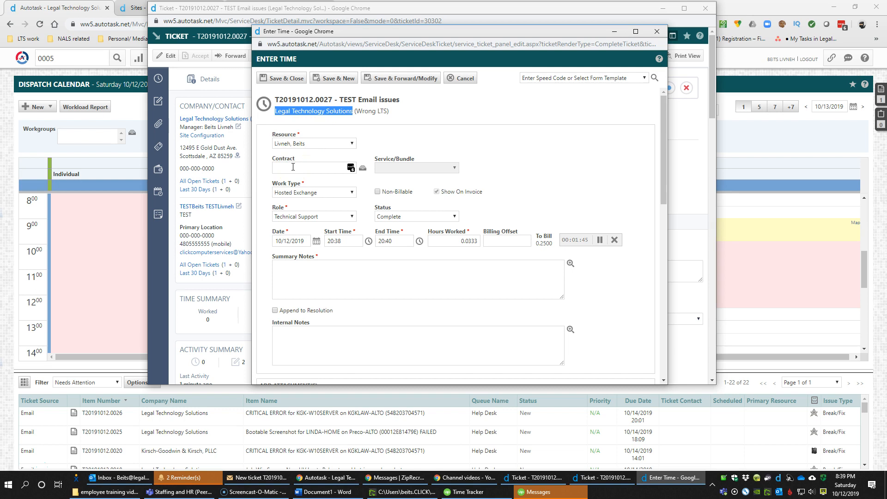
click(293, 166)
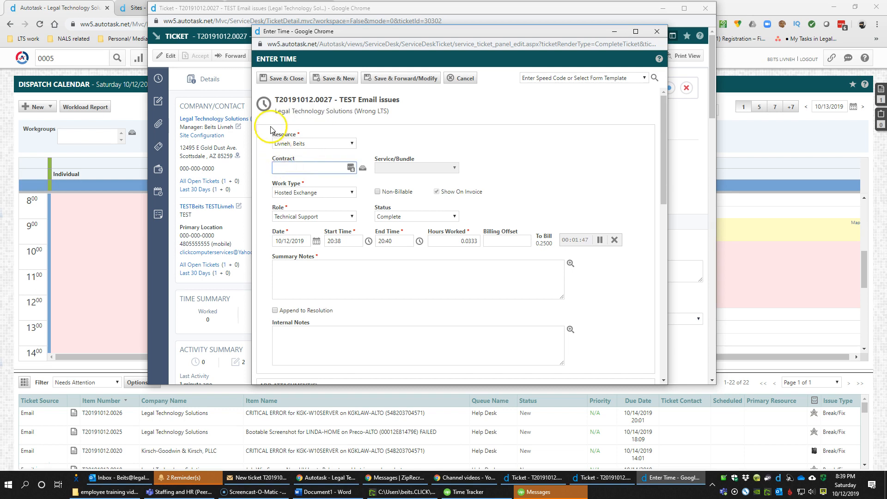
click(321, 163)
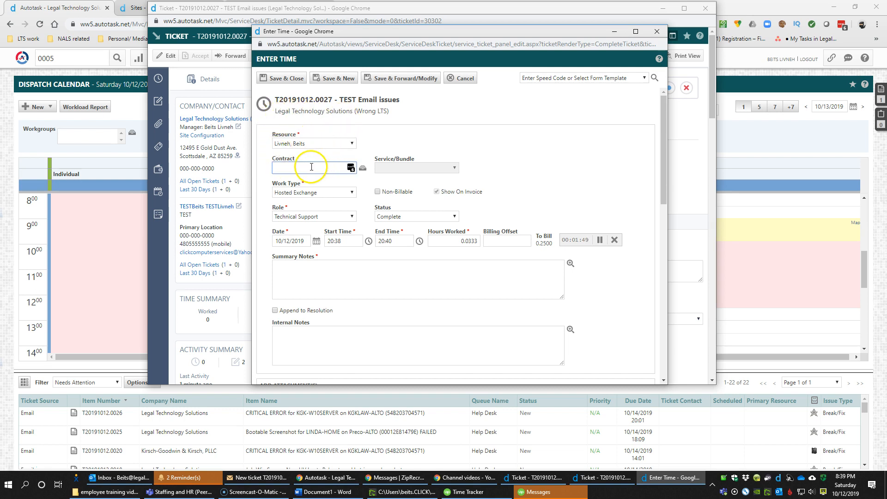
drag(281, 113, 340, 111)
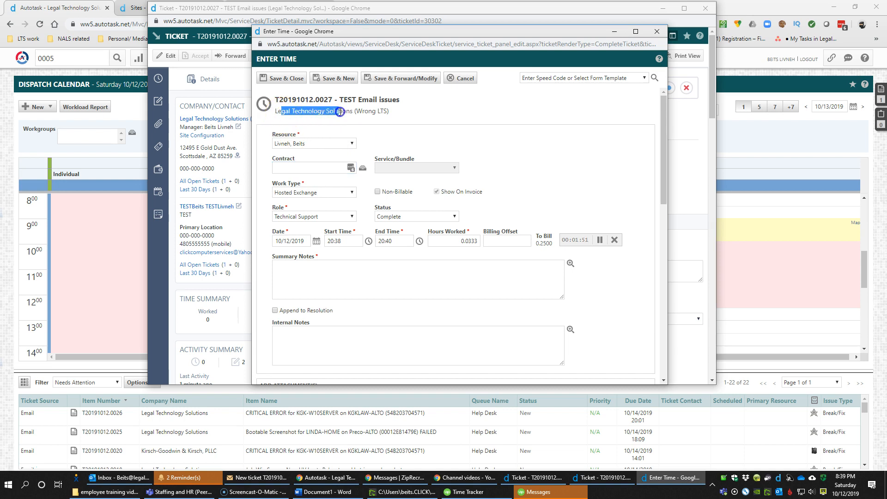
drag(287, 112, 329, 111)
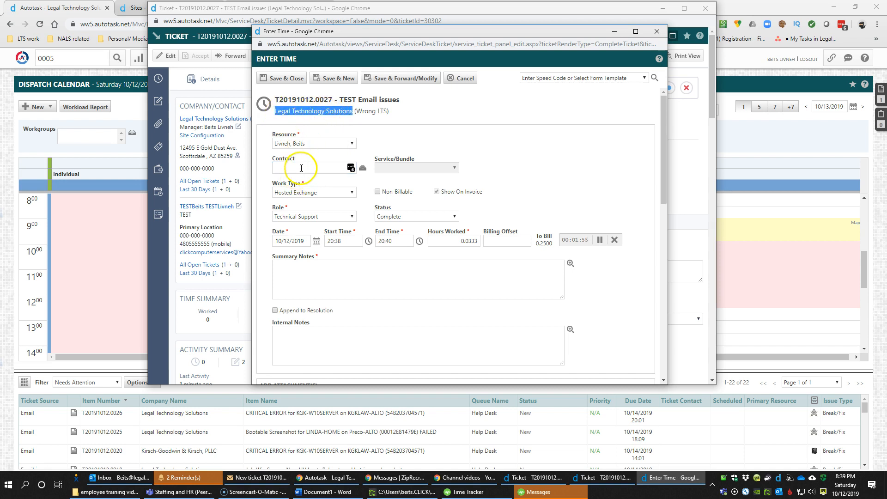
Keep Technical Support as the role and Complete as the status
click(311, 217)
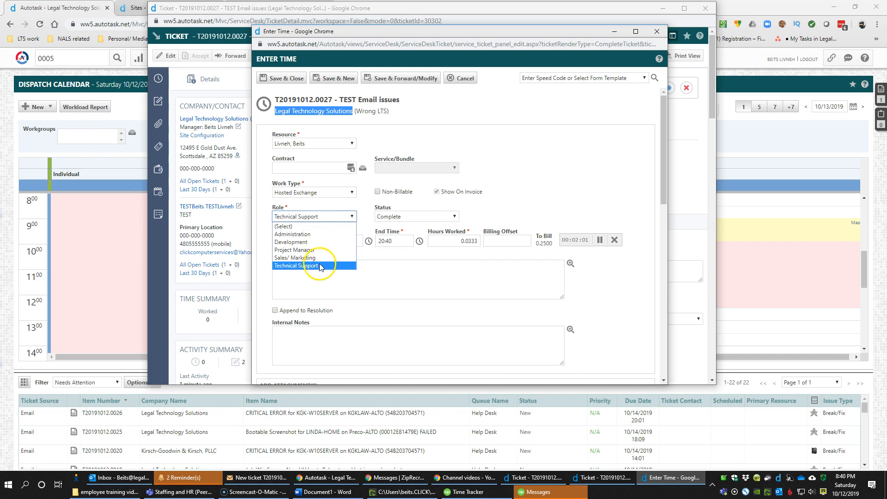
click(320, 266)
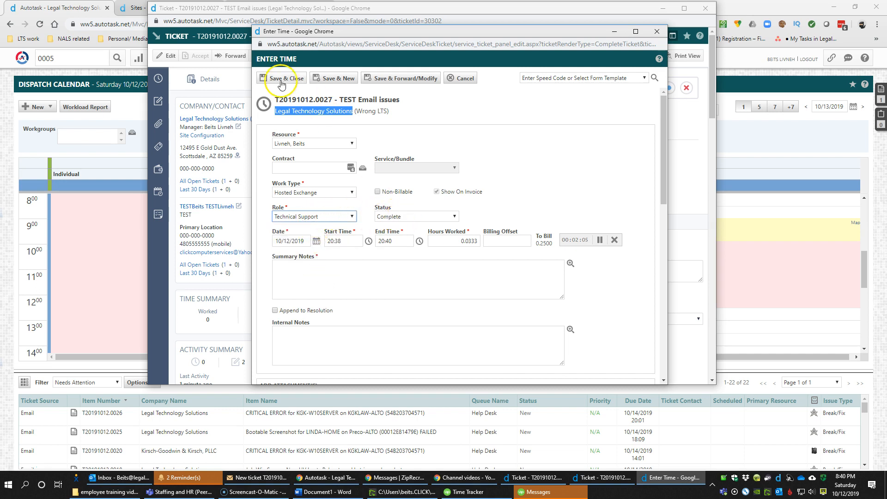
click(434, 217)
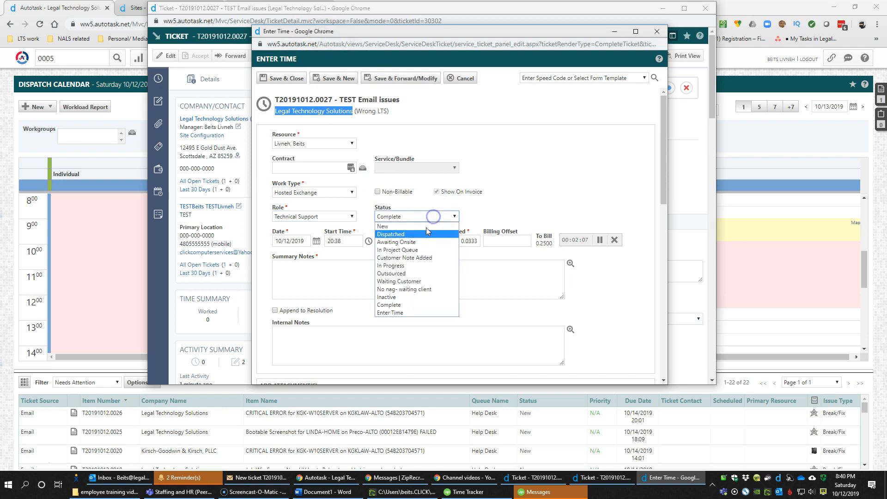
click(409, 305)
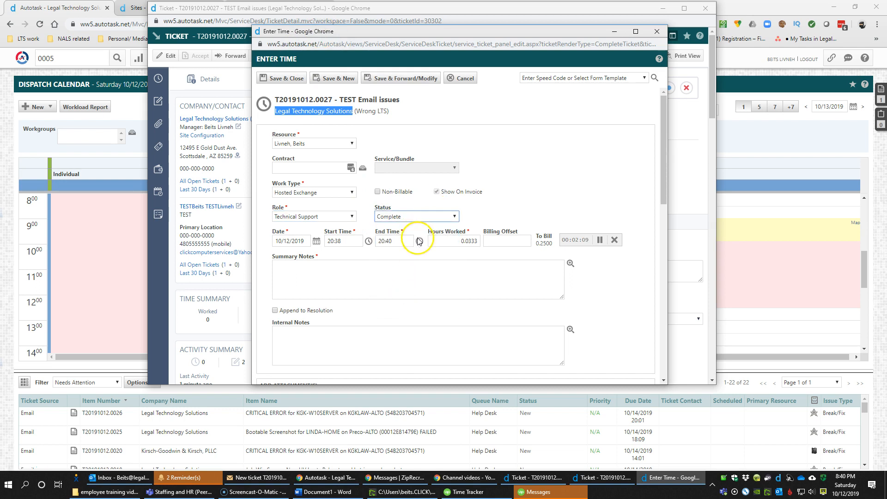
click(361, 272)
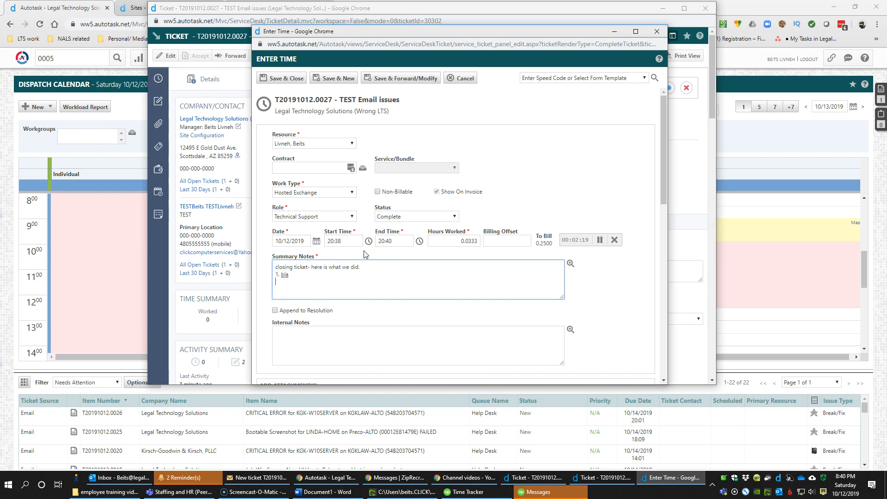
Append the 'closing ticket- here is what we did.' summary notes to the ticket resolution
click(275, 312)
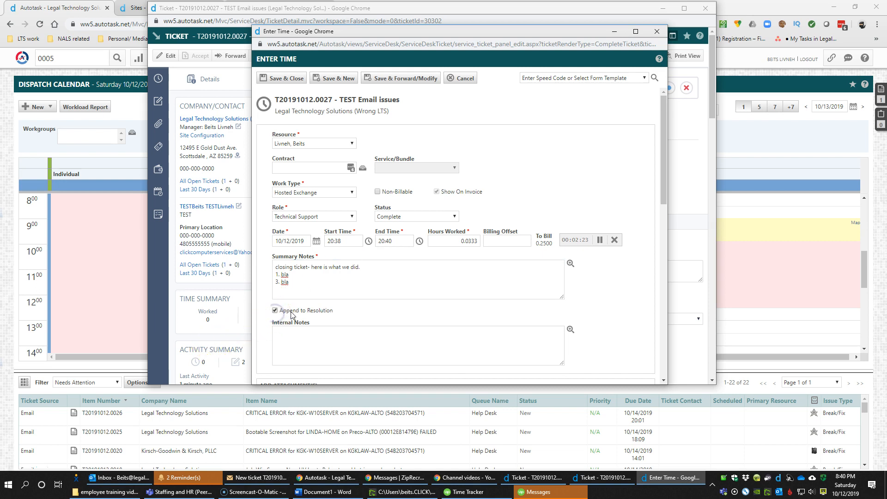
click(316, 286)
scroll(315, 285, down, 3)
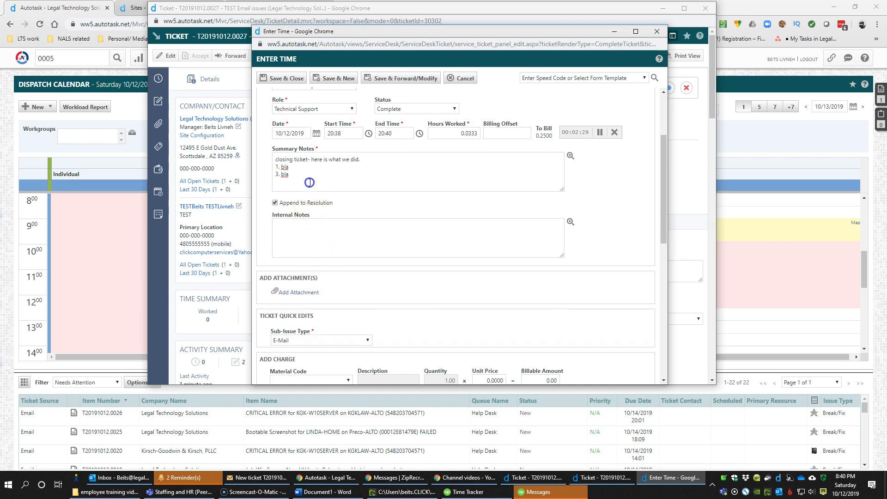
drag(307, 177, 273, 156)
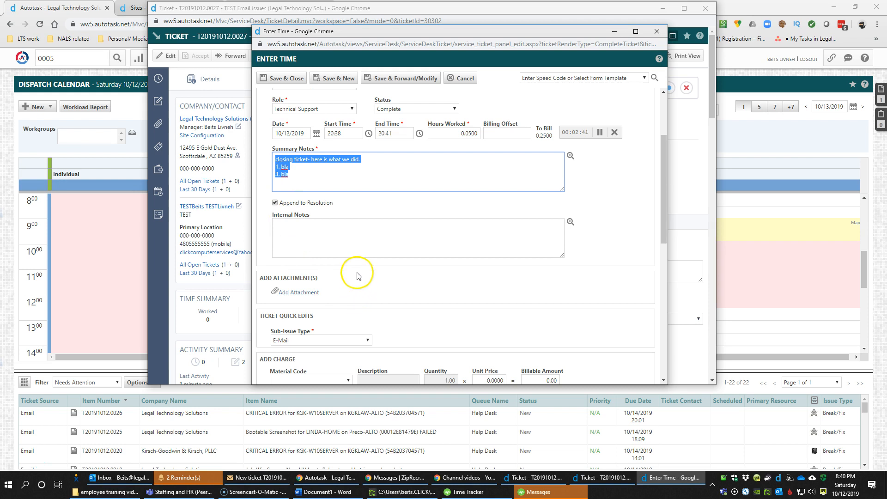
drag(351, 170, 296, 179)
scroll(327, 231, down, 2)
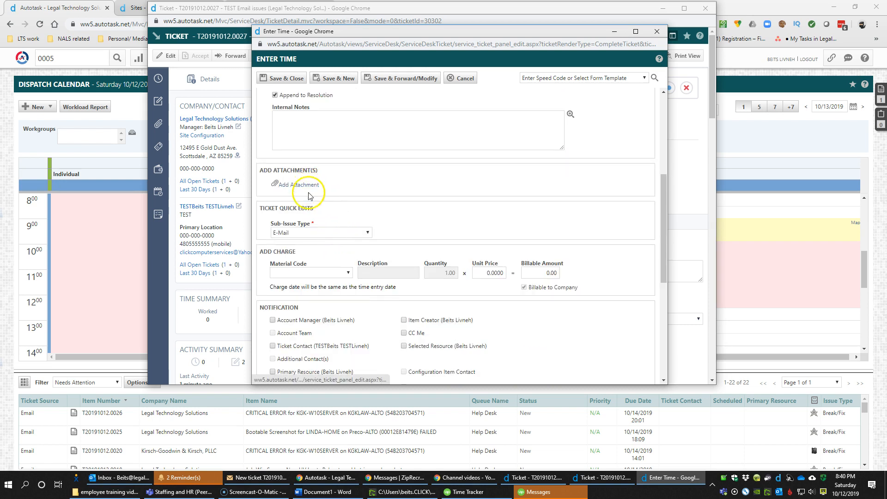
Keep sub-issue type E-Mail and add a Travel Charge $20 charge described as 'Trip charge'
click(314, 237)
click(419, 214)
click(432, 216)
click(329, 273)
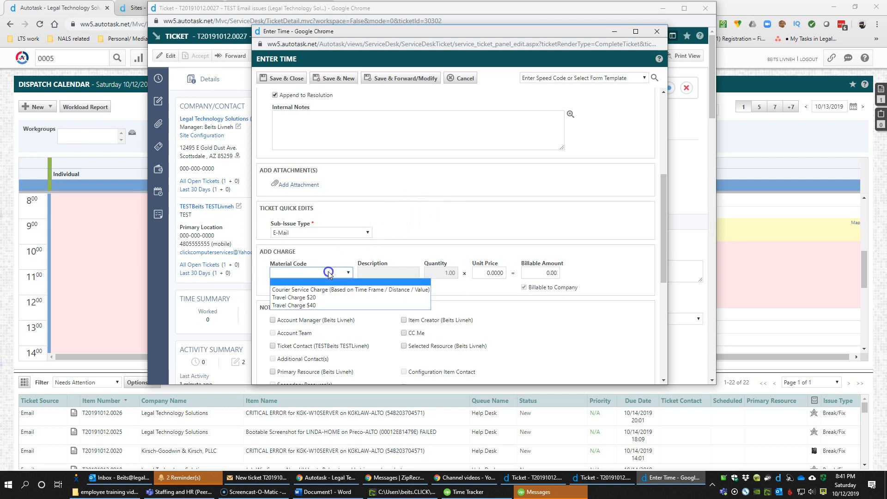
click(329, 297)
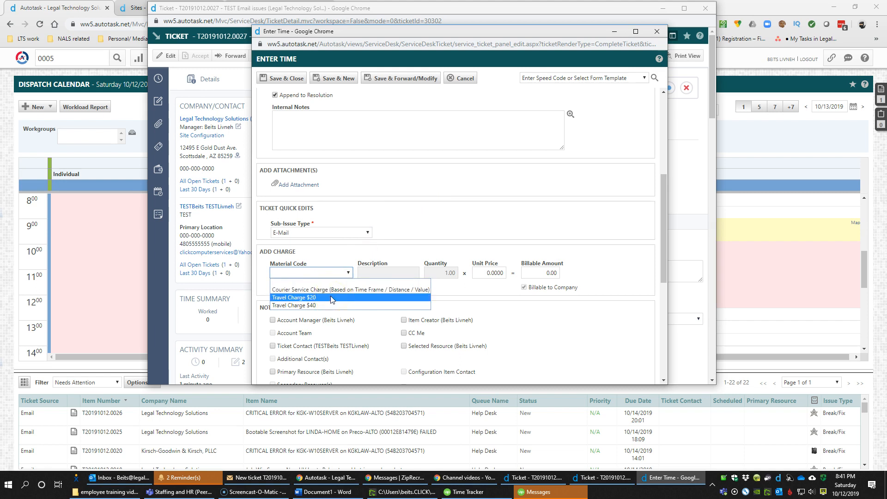
click(331, 298)
click(387, 272)
click(380, 291)
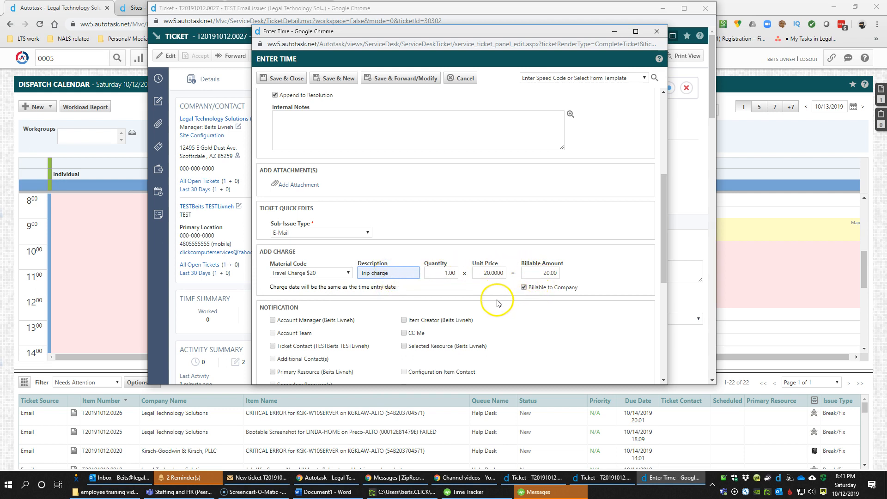
Clear the trip charge's material code and zero its billable amount and unit price
click(349, 273)
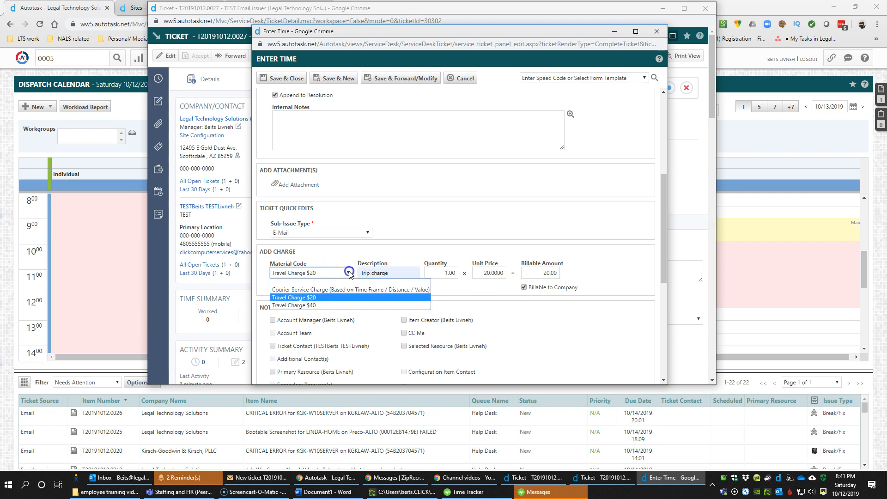
click(332, 288)
click(330, 276)
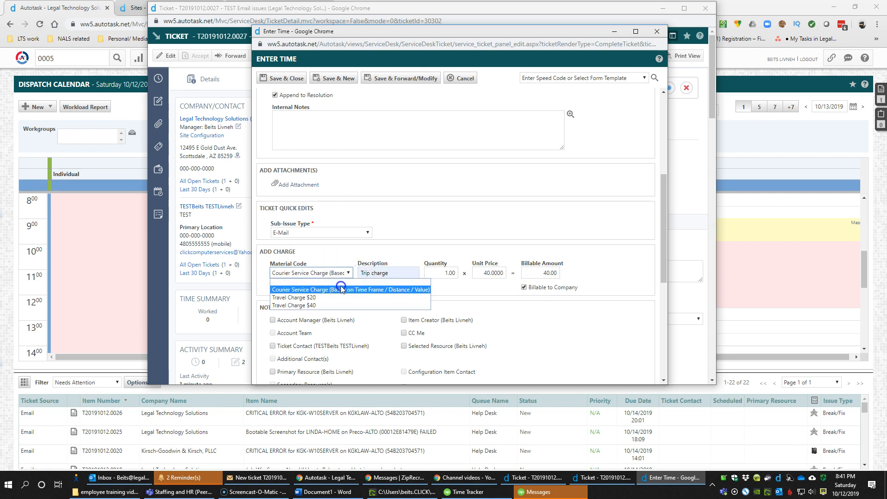
click(330, 279)
drag(531, 273, 583, 269)
key(BackSpace)
key(Tab)
key(shift+Tab)
key(shift+Tab)
key(BackSpace)
key(Tab)
scroll(460, 273, down, 2)
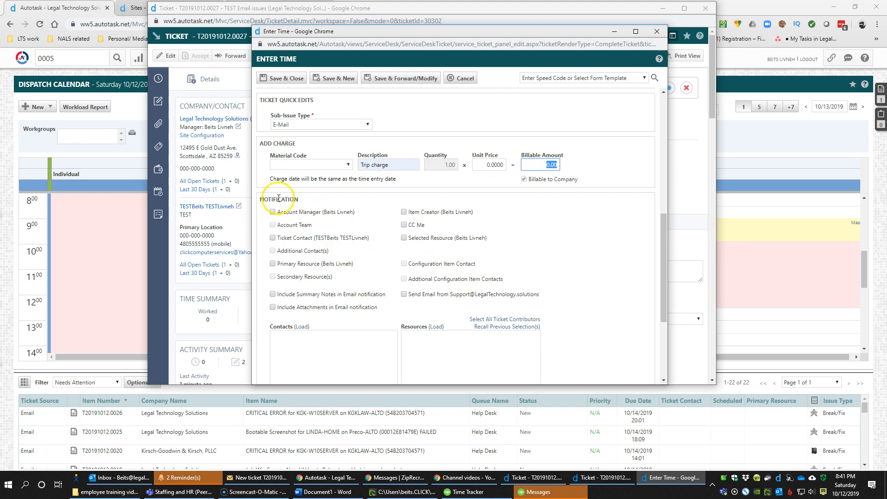
scroll(340, 261, down, 3)
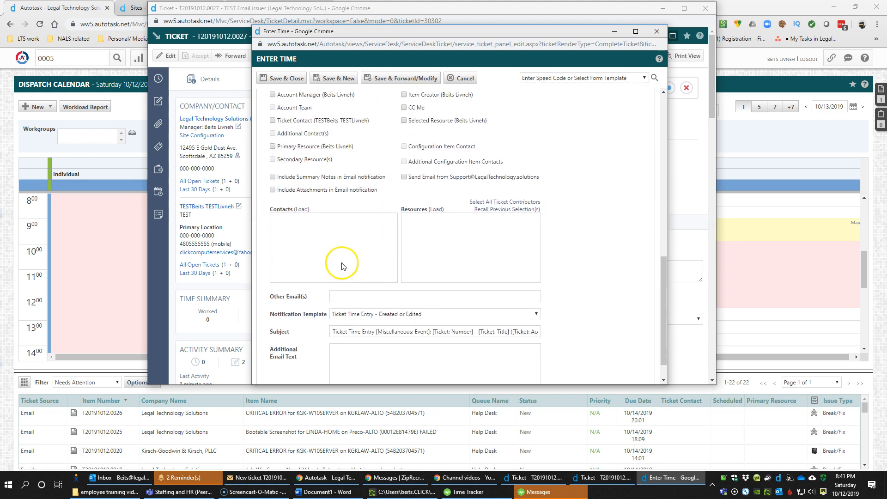
scroll(345, 278, up, 4)
scroll(346, 278, down, 5)
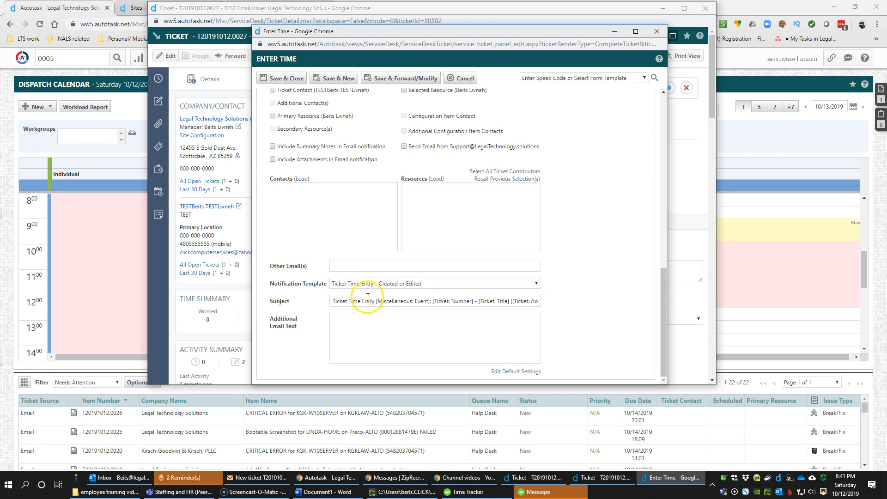
scroll(394, 289, up, 8)
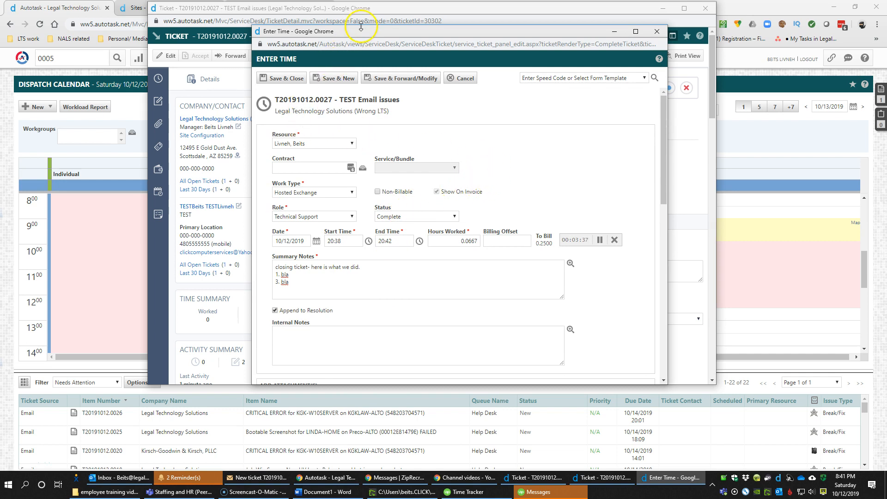
drag(362, 34, 447, 21)
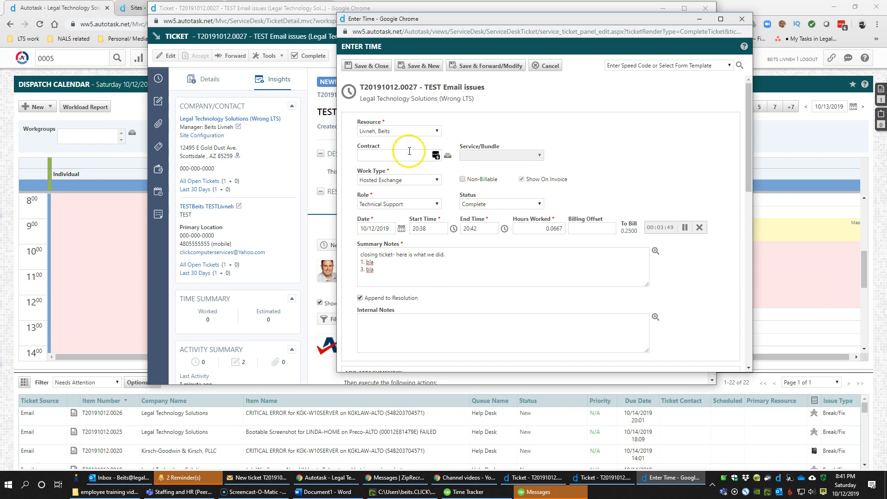
click(204, 81)
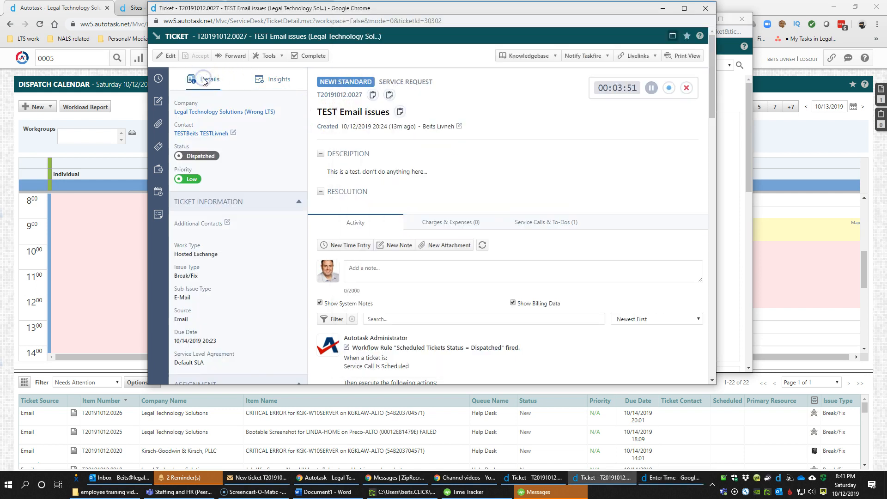
click(165, 56)
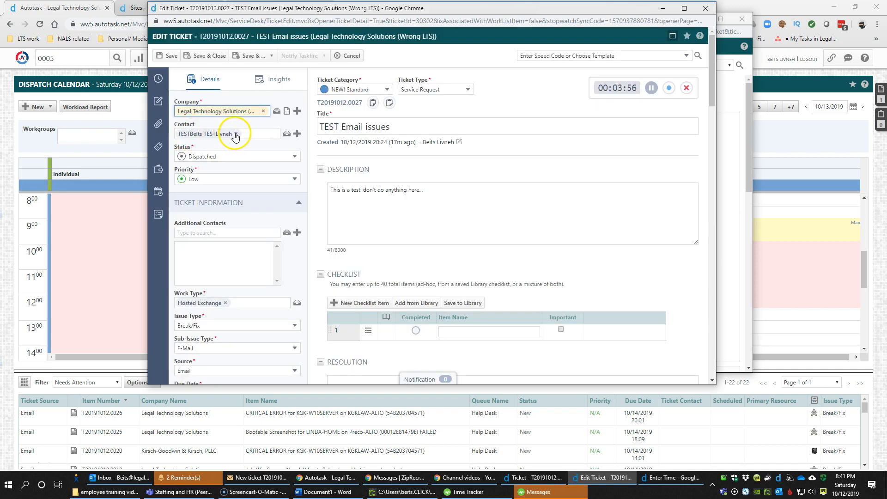
click(236, 134)
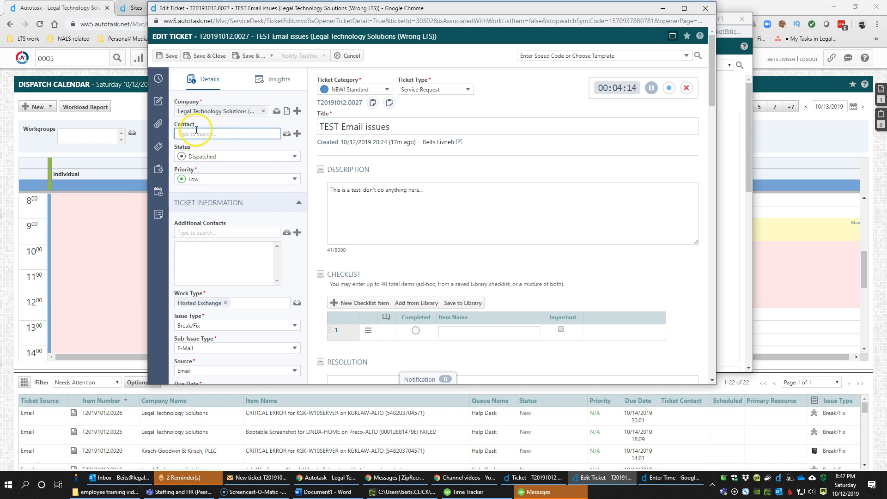
click(350, 56)
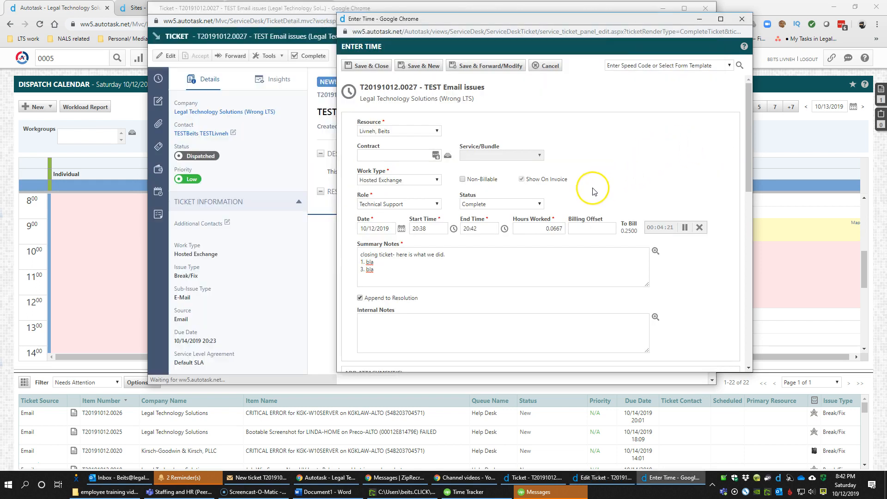
Set the time entry to start at 09:00 and end at 11:00
click(495, 229)
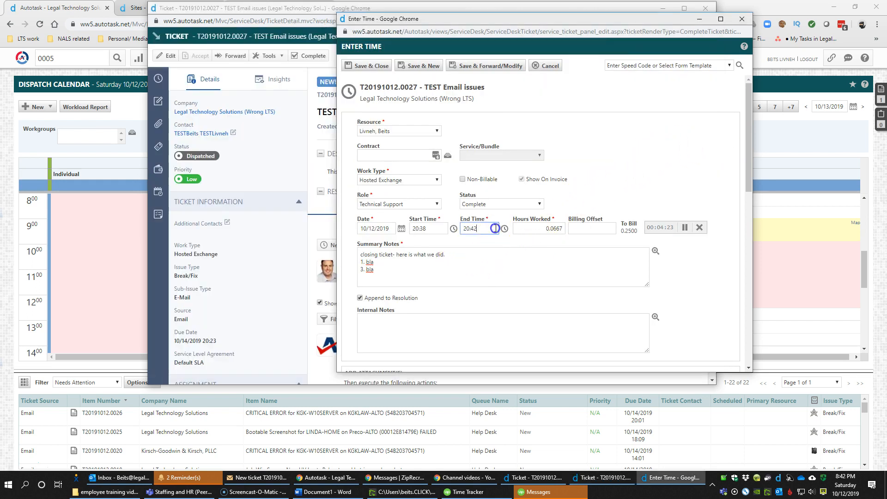
click(424, 230)
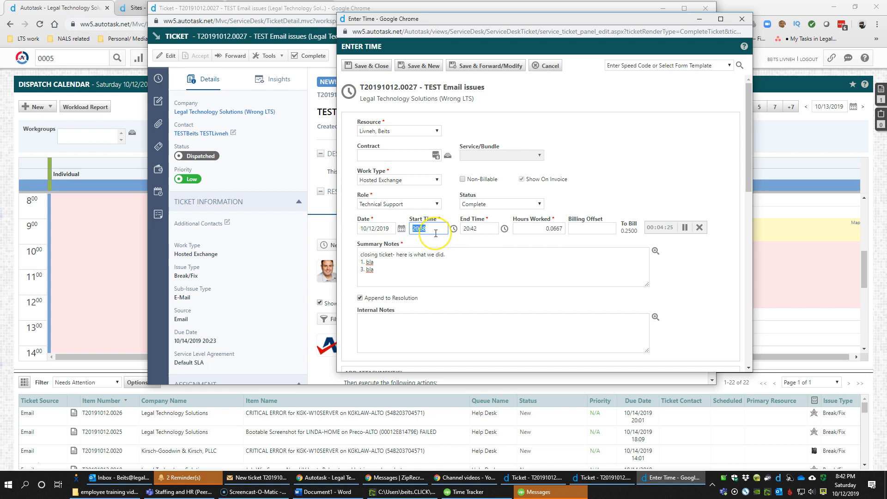
key(Tab)
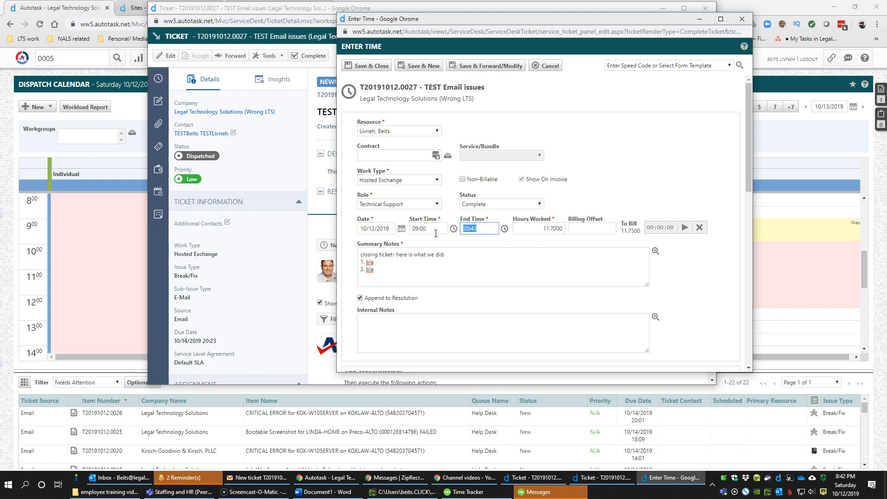
text(11)
key(Tab)
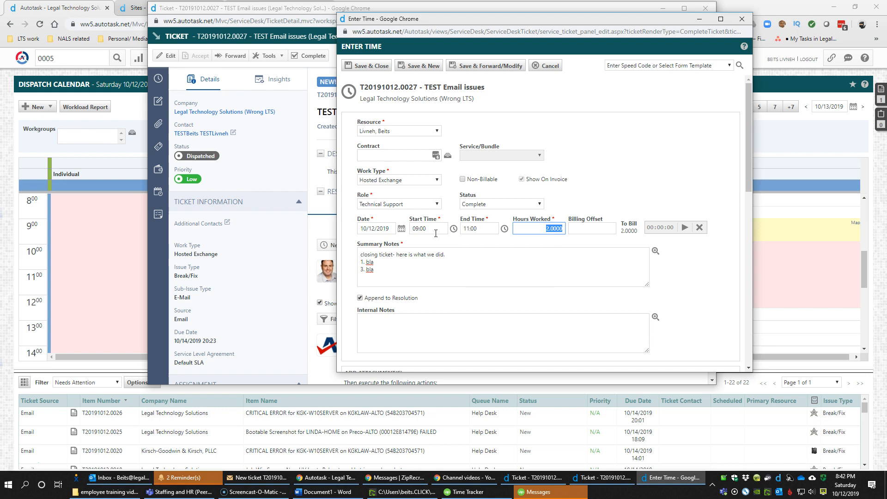
Set the billing offset to -0.5 and make the entry billable again
key(Tab)
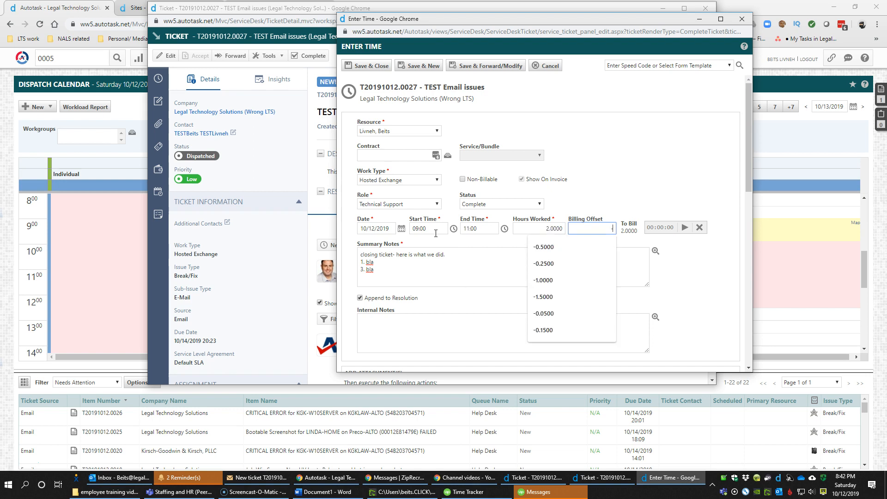
text(-.5)
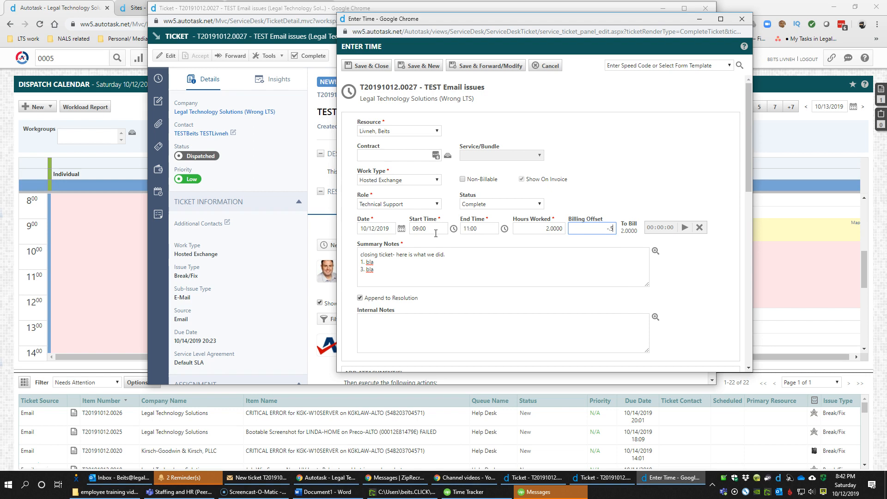
key(Tab)
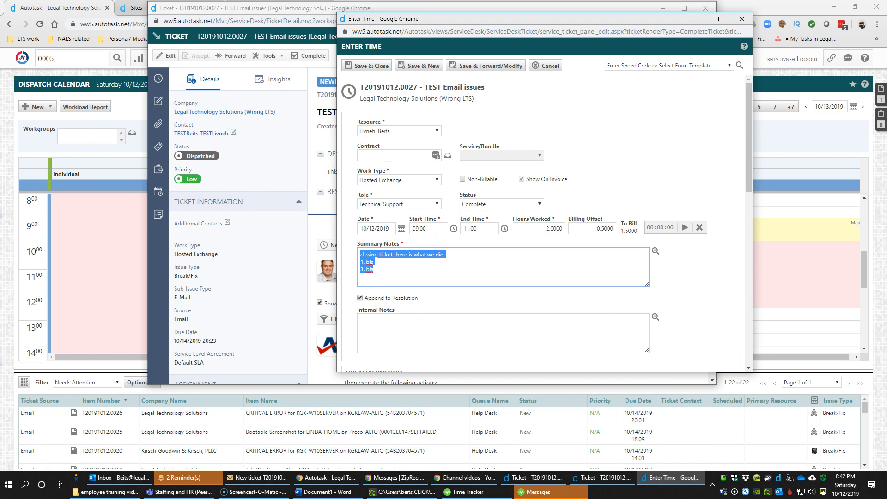
click(600, 229)
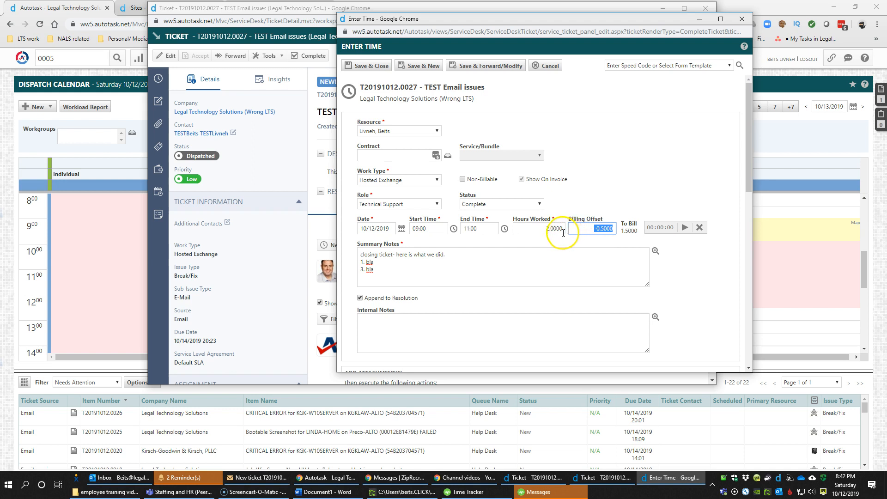
click(596, 185)
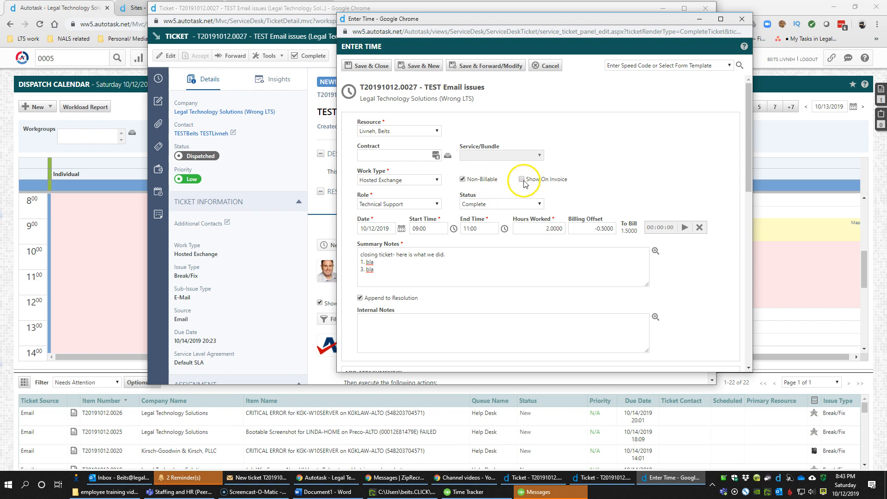
click(481, 179)
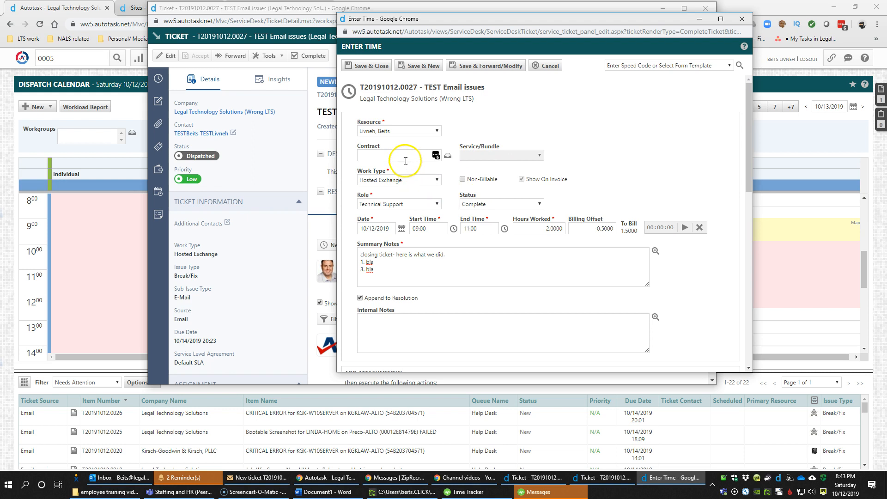
Save and close the time entry, then check the ticket's Complete status and resolution
click(373, 66)
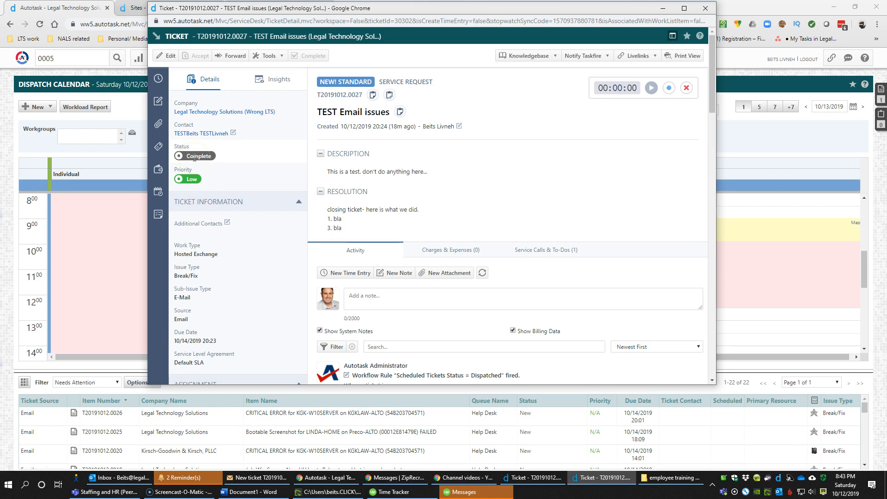
scroll(407, 204, down, 5)
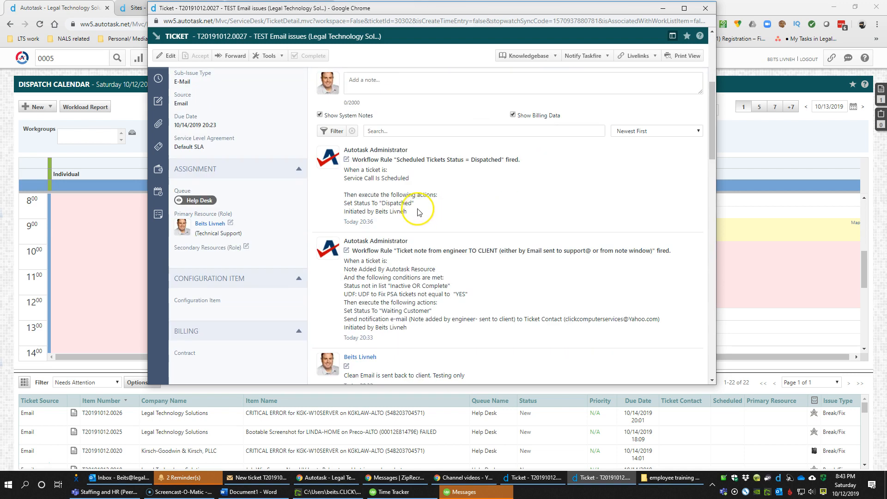
scroll(362, 189, down, 2)
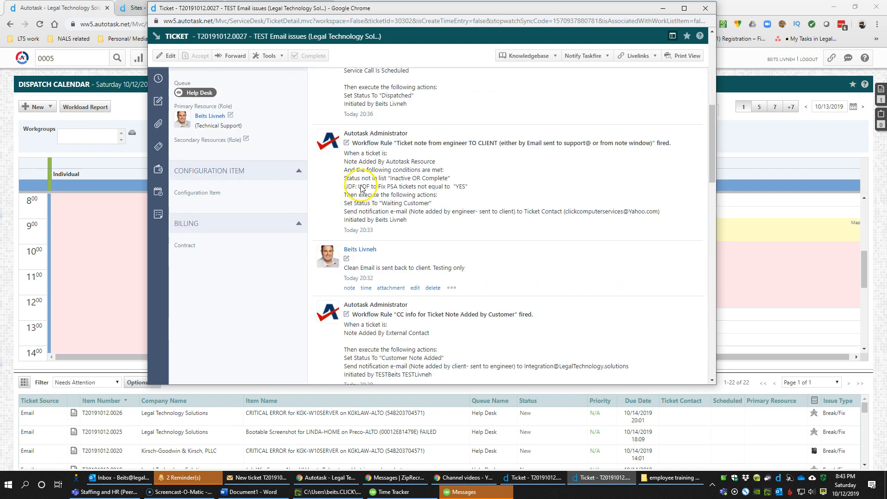
scroll(377, 194, up, 5)
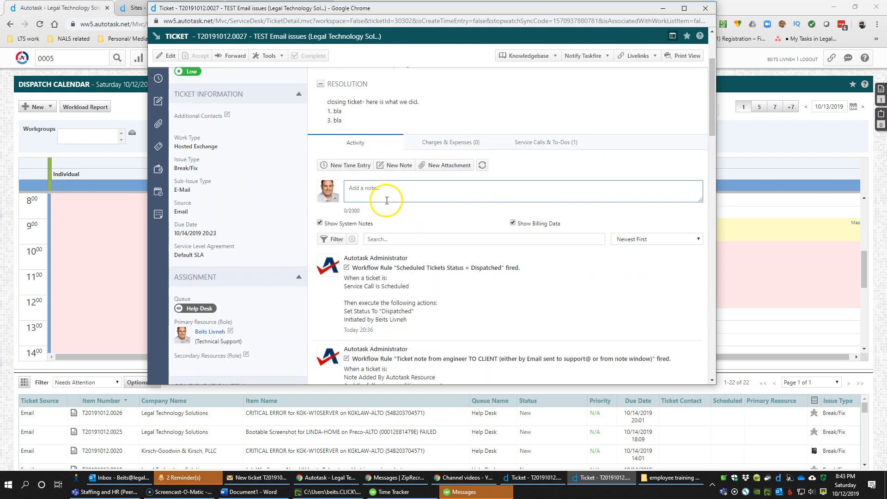
scroll(413, 204, up, 2)
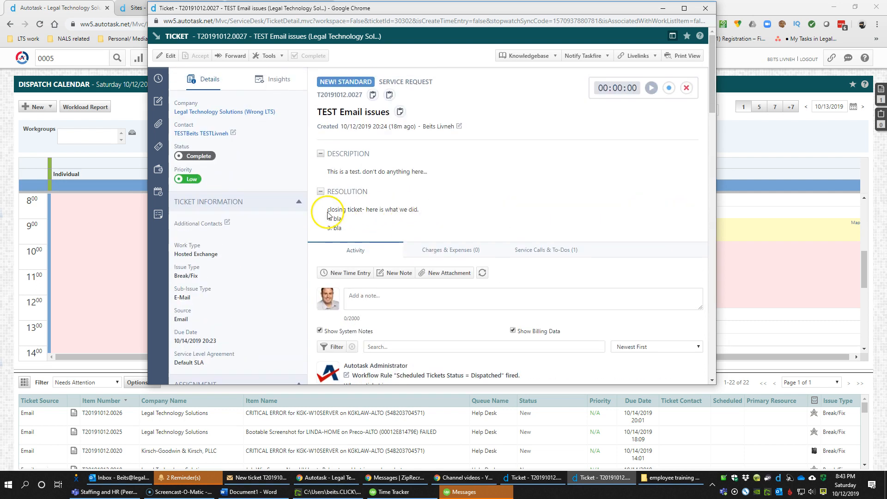
drag(327, 208, 342, 230)
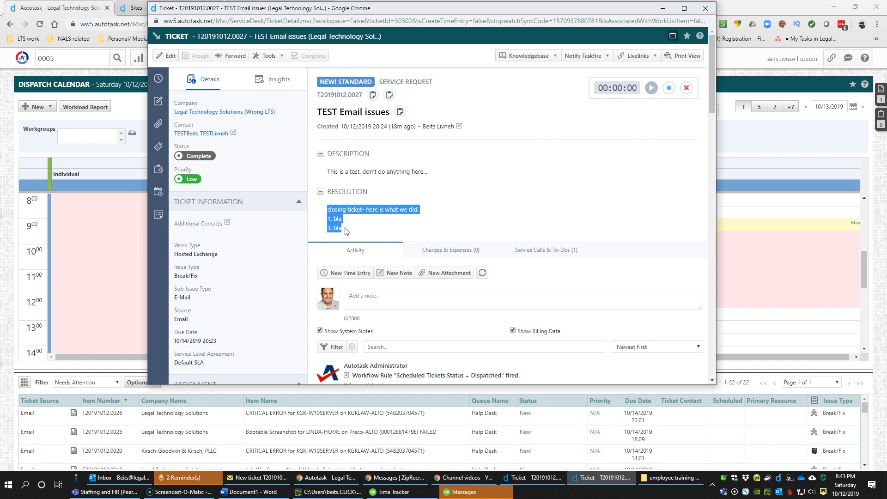
Switch to Yahoo Mail and open the engineer's reply for ticket T20191012.0027
click(771, 11)
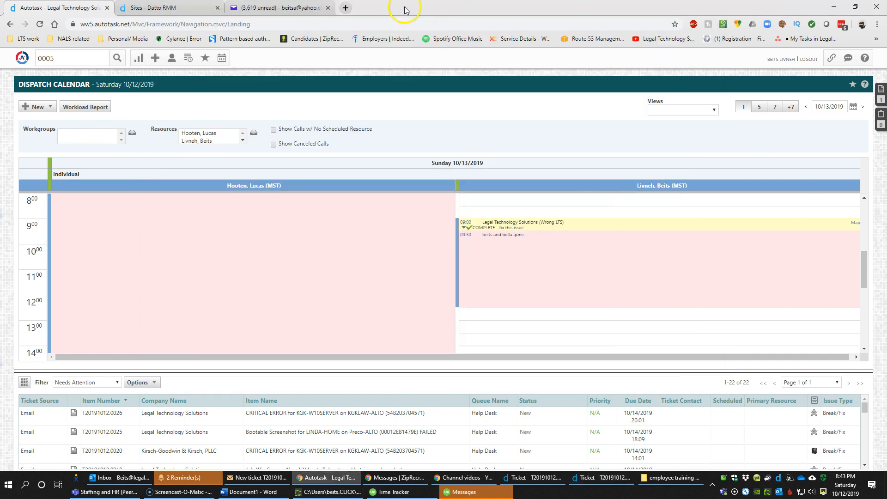
click(297, 8)
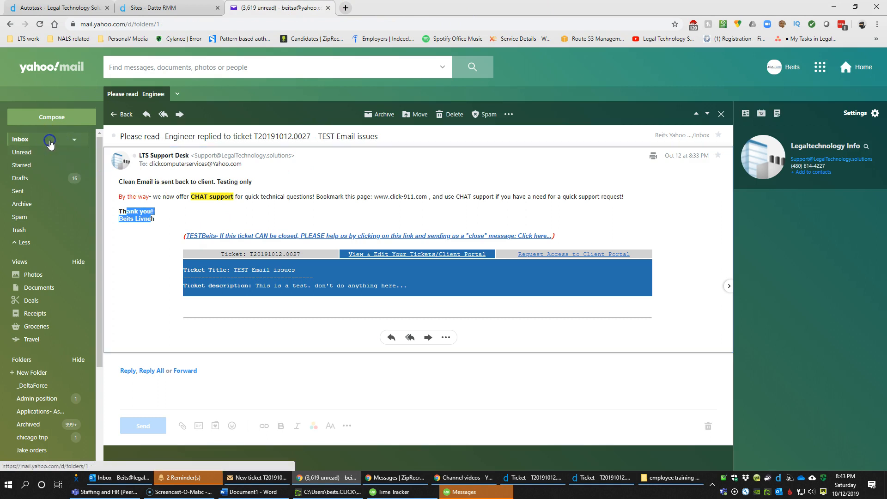
click(52, 140)
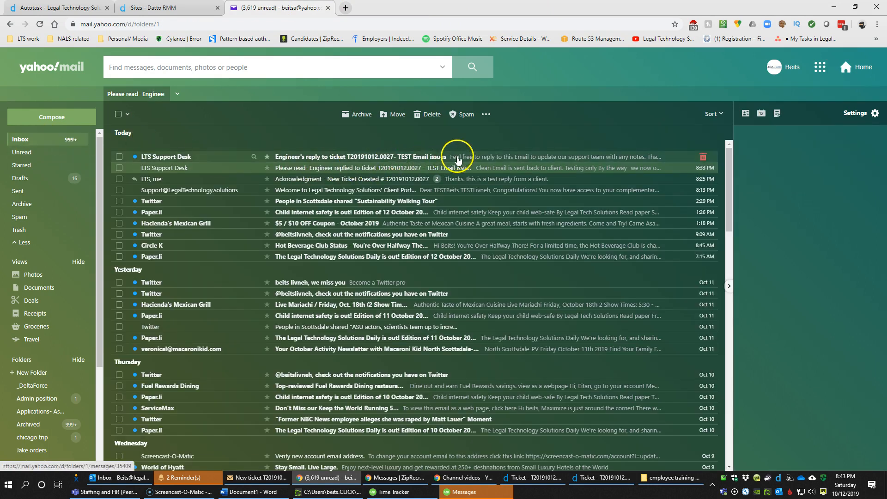
click(457, 157)
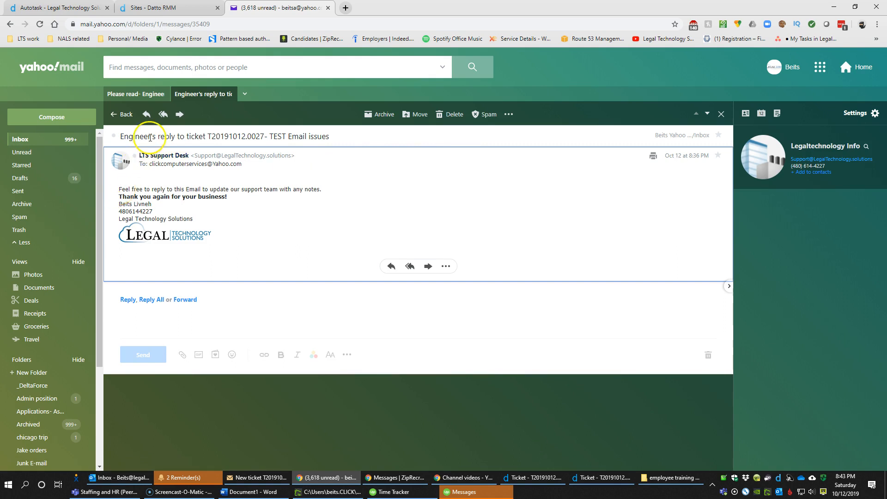
drag(126, 190, 259, 201)
click(260, 202)
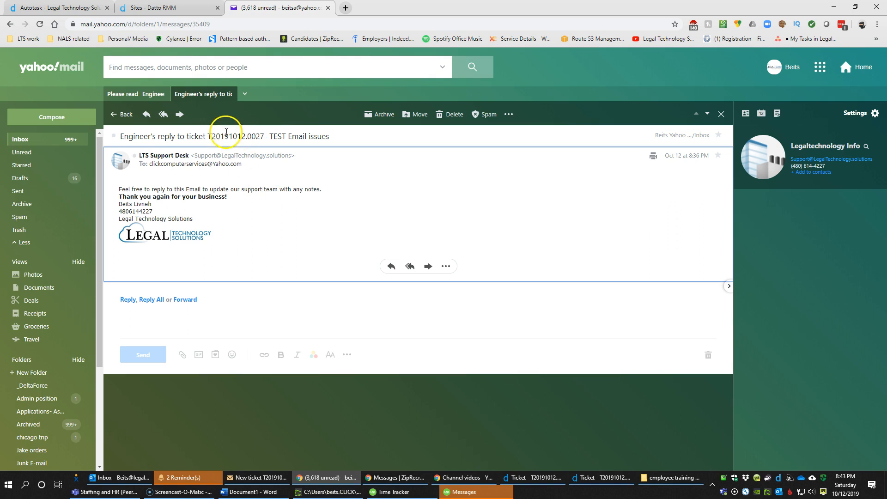
Check the reply's recipient address, then close the engineer-reply messages to reach the Inbox
double_click(189, 165)
key(ctrl+a)
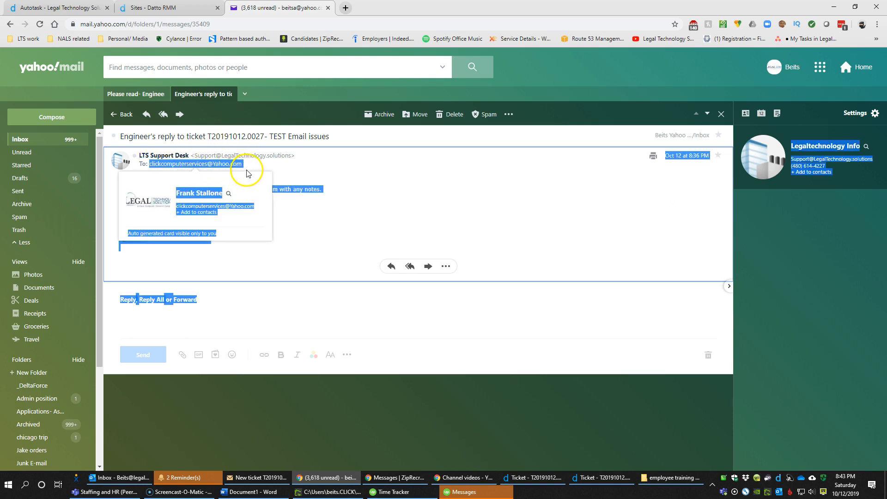
click(268, 171)
drag(243, 165, 156, 167)
click(271, 191)
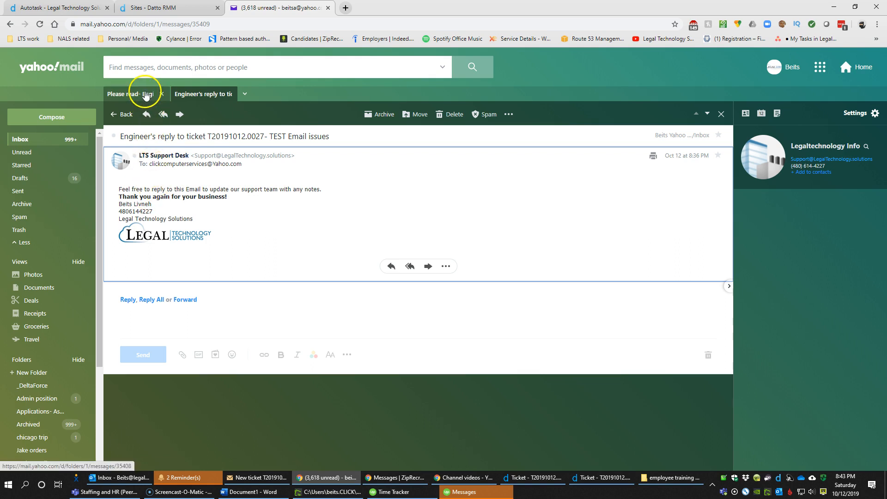
click(161, 94)
click(161, 93)
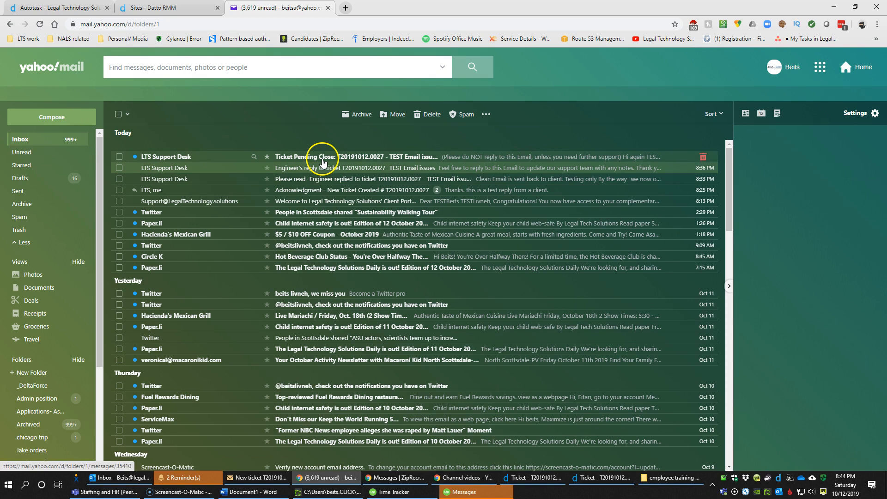
Read the T20191012.0027 Pending Close email, including its Resolution notes, then go back to Inbox
click(323, 161)
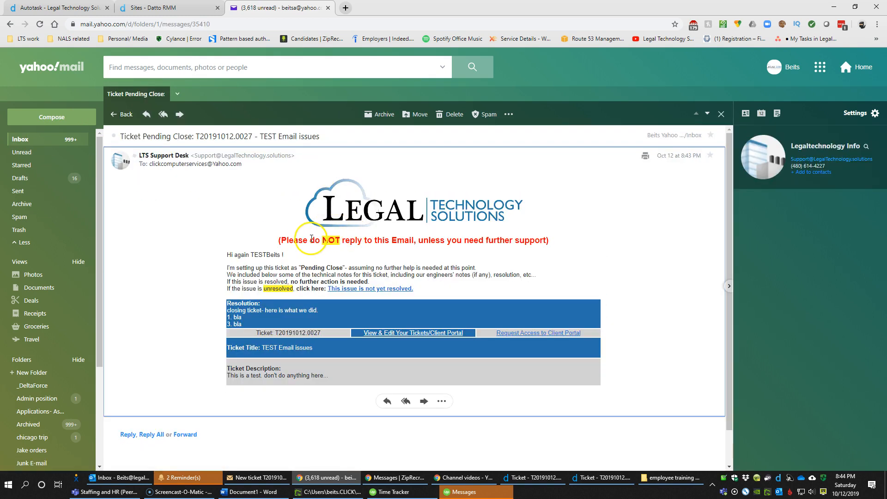
drag(287, 243, 539, 246)
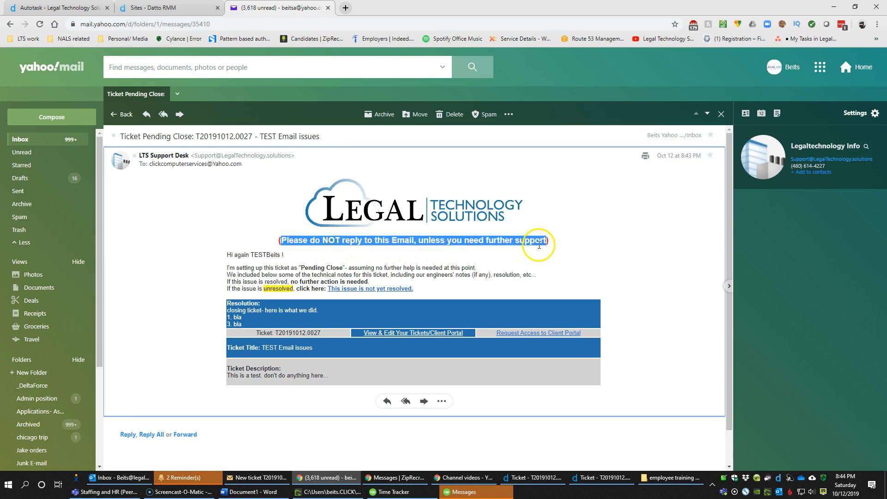
click(513, 261)
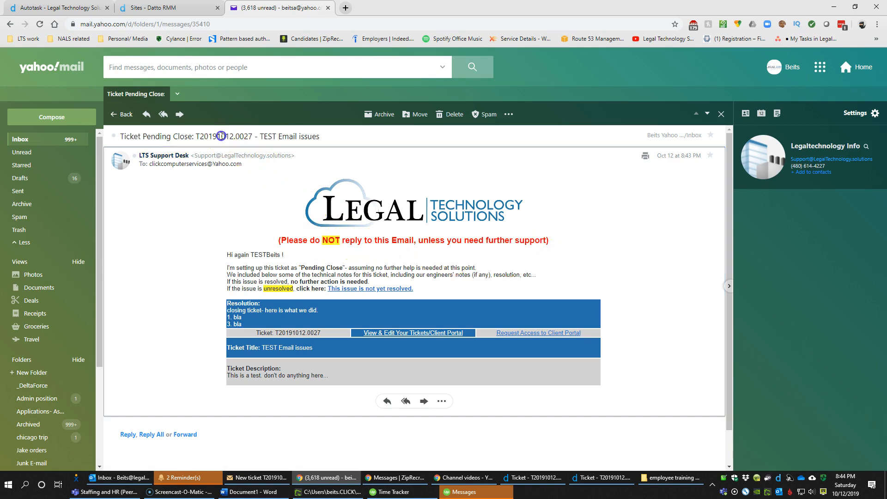
double_click(235, 135)
click(228, 157)
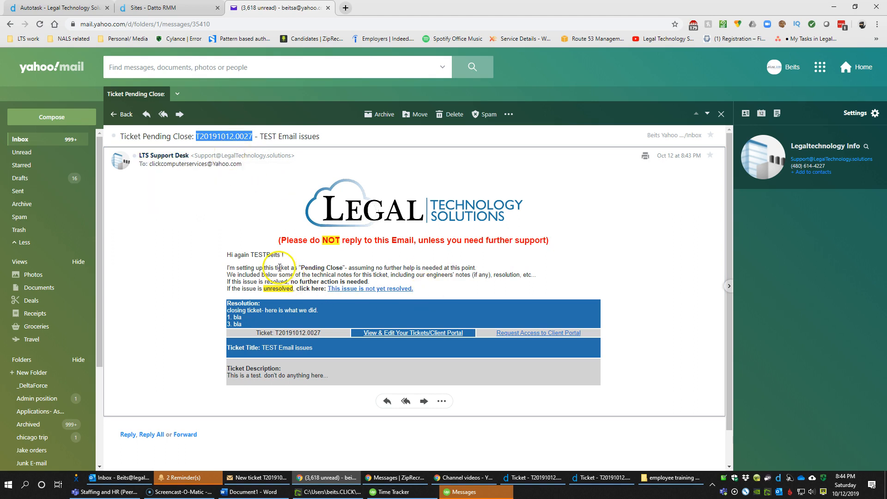
triple_click(291, 238)
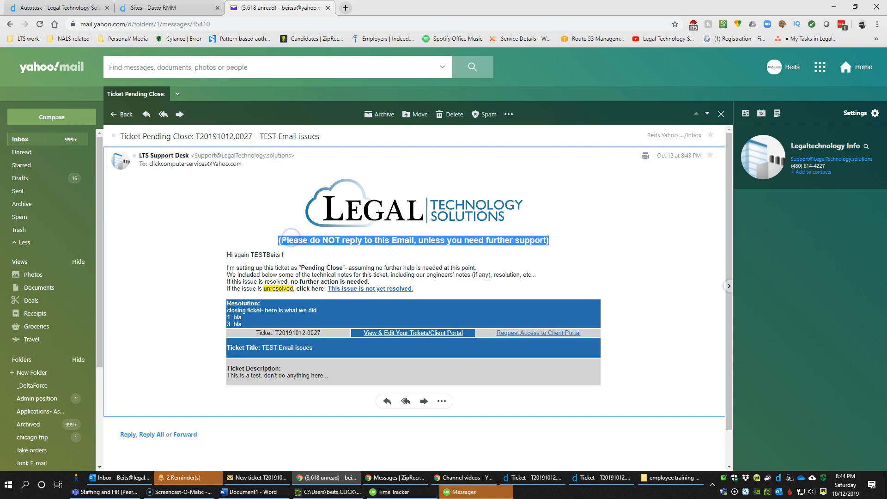
click(292, 239)
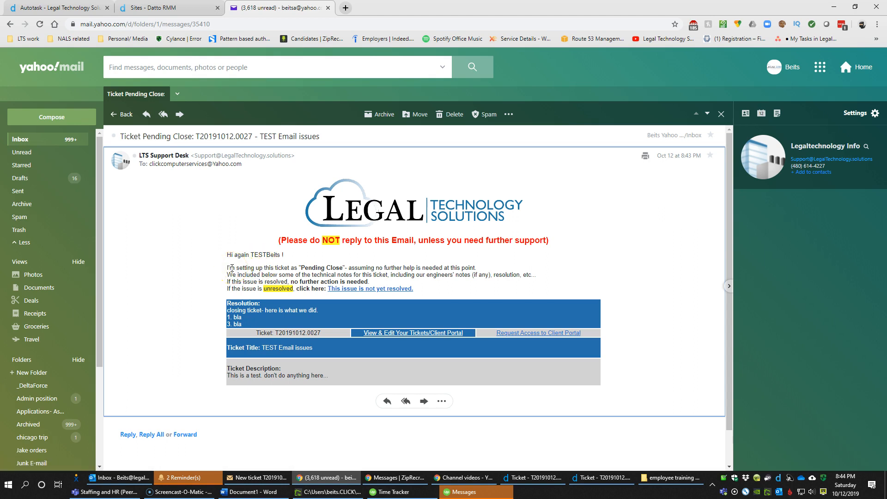
drag(231, 268, 251, 287)
click(251, 289)
click(234, 308)
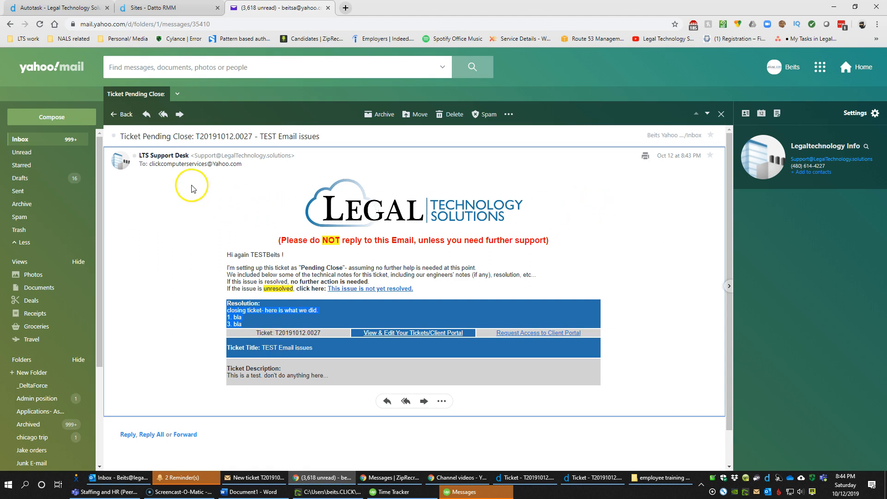
click(33, 145)
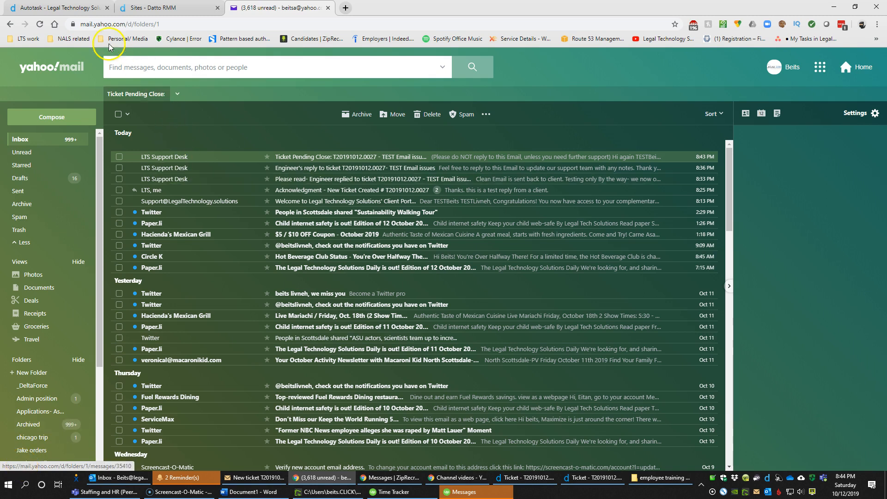
Open ticket T20191012.0027's details through View Ticket Detail on its Dispatch Calendar appointment
click(76, 9)
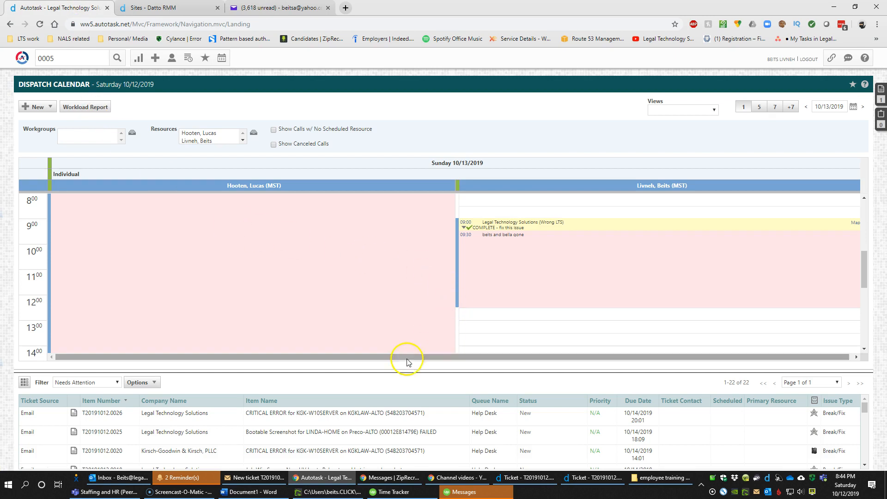
drag(380, 374, 382, 353)
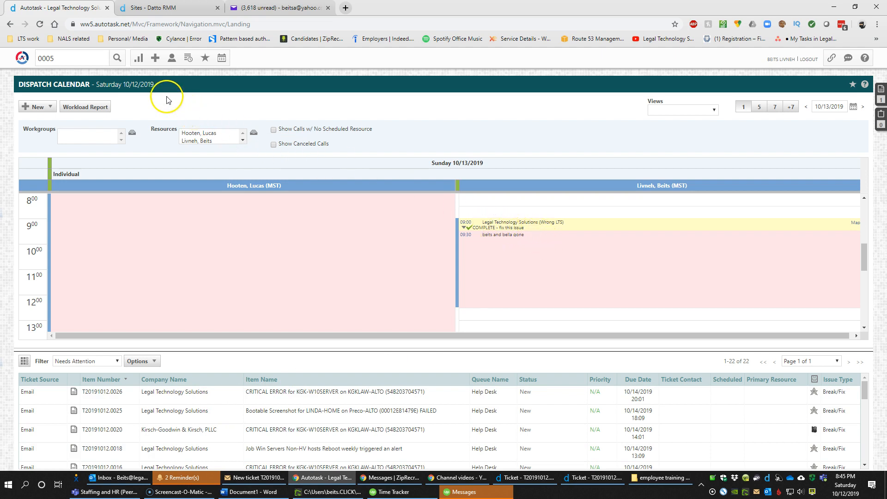
click(156, 60)
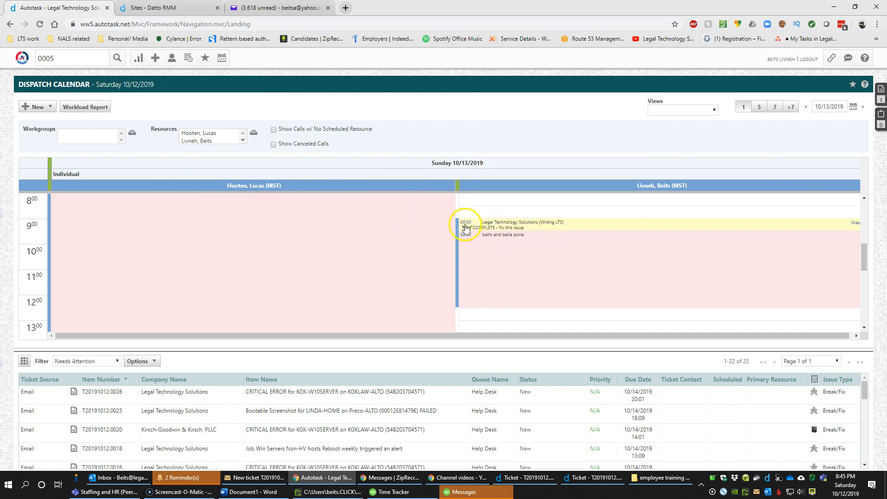
right_click(498, 241)
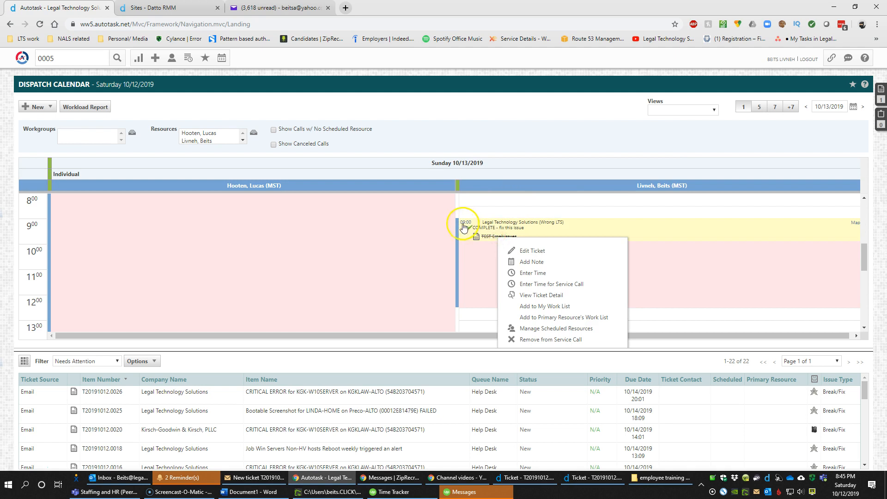
mouse_move(491, 241)
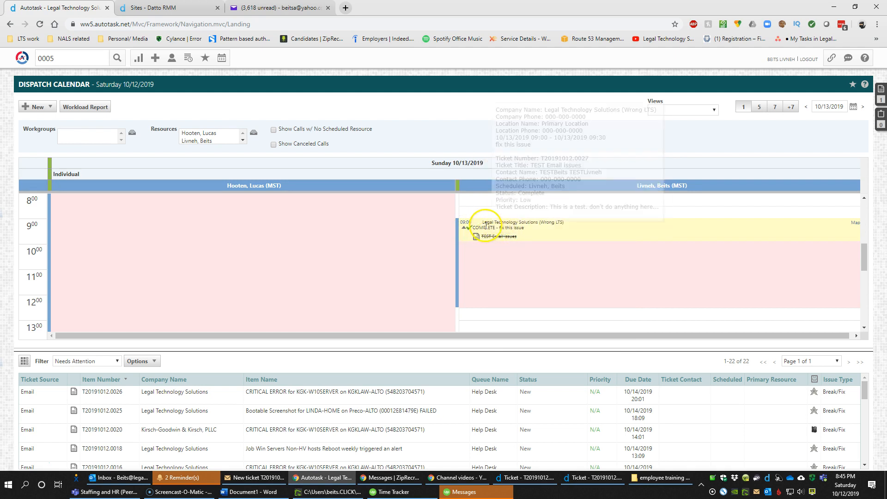
right_click(498, 241)
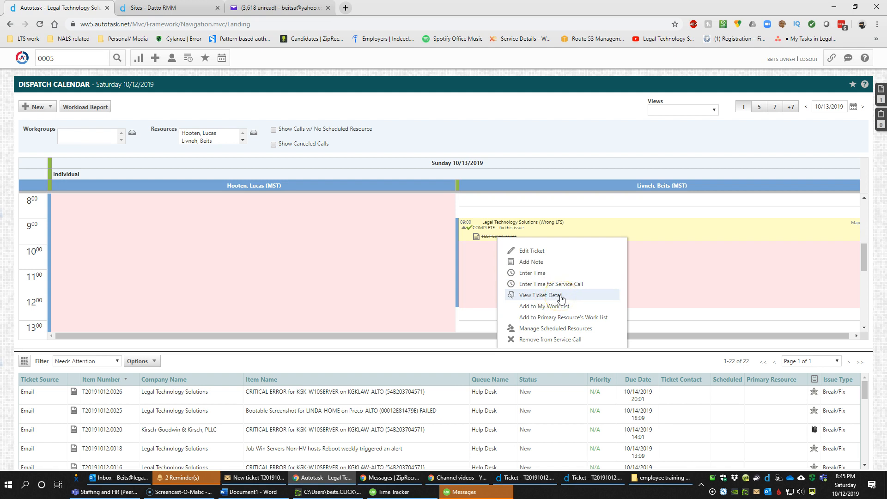
click(561, 299)
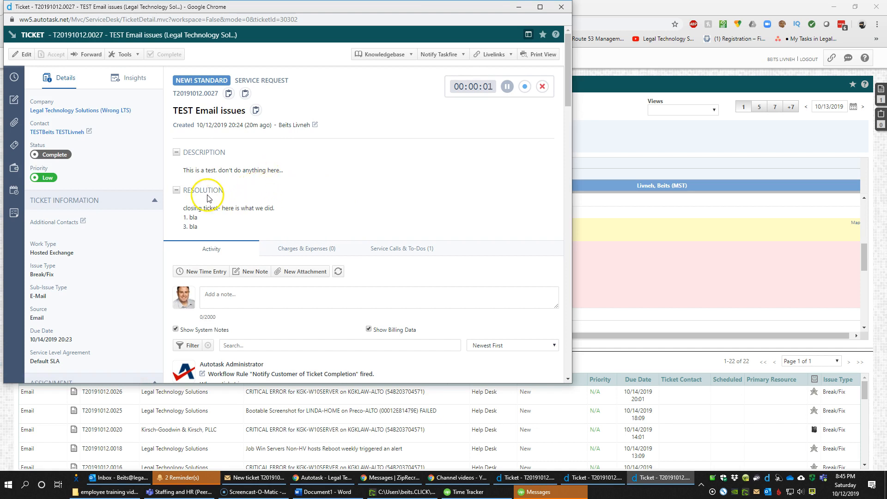
Review the ticket's Complete status and resolution, then open the Work List panel
scroll(139, 171, down, 5)
scroll(132, 176, up, 5)
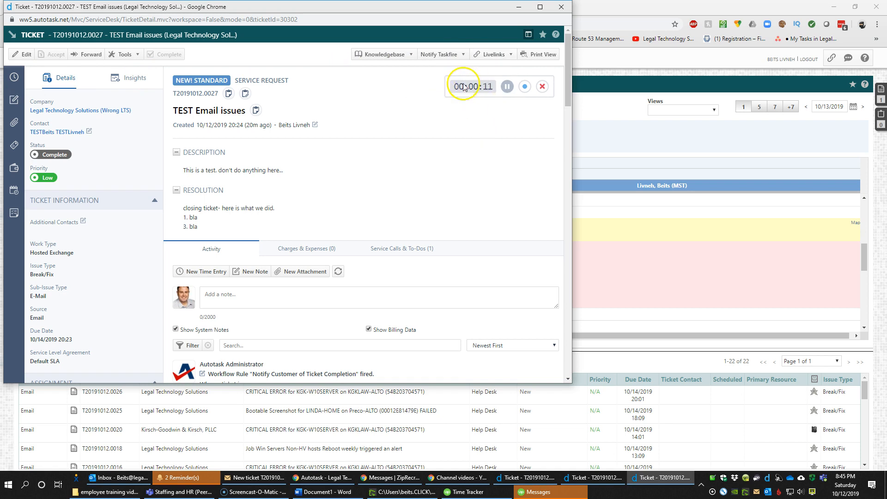
mouse_move(124, 54)
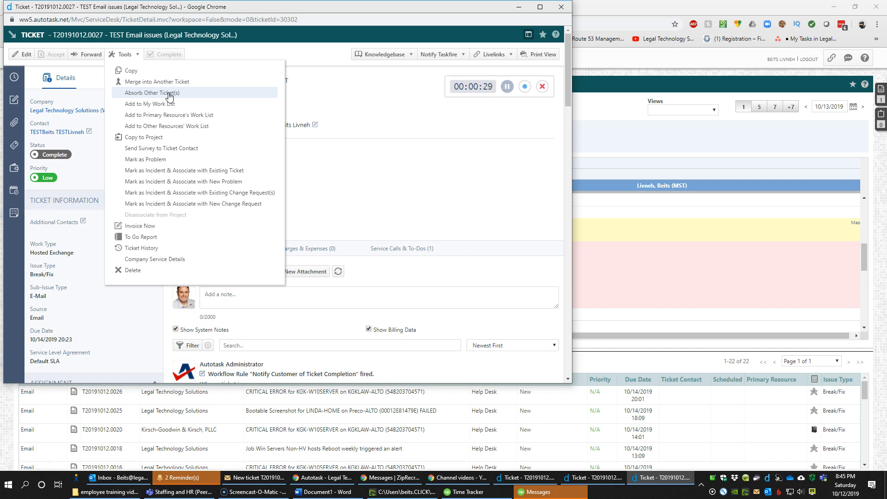
click(445, 174)
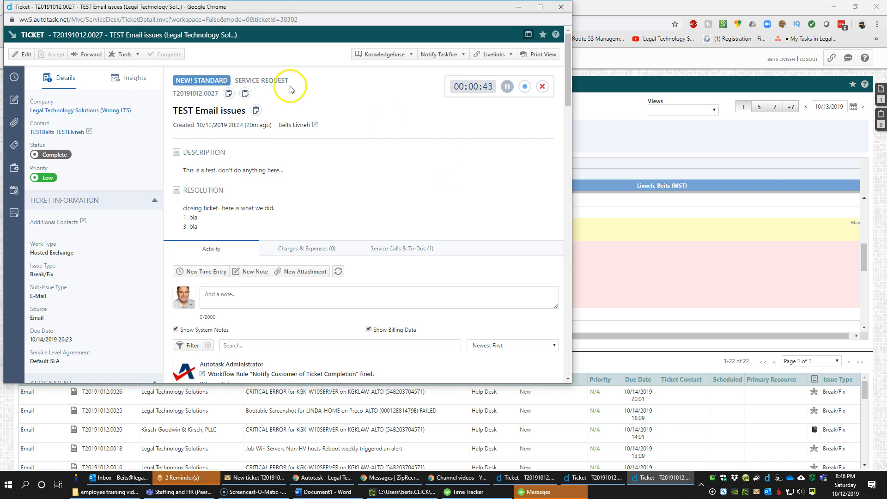
click(137, 54)
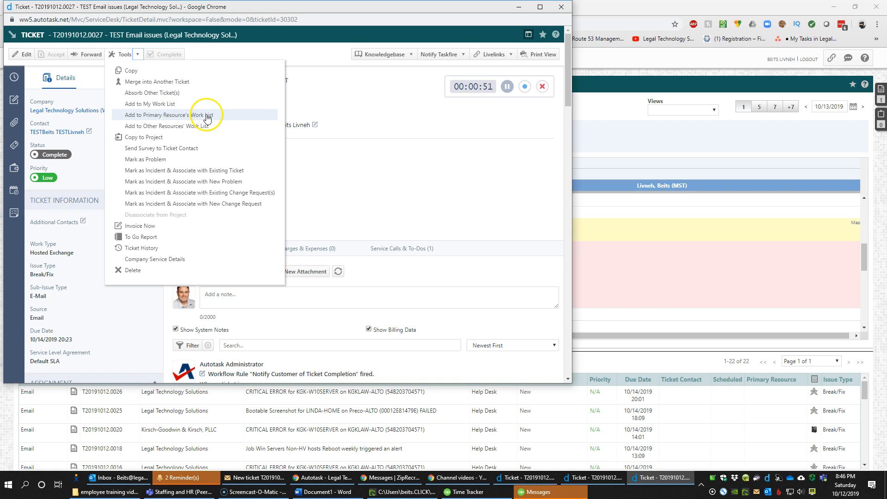
click(881, 90)
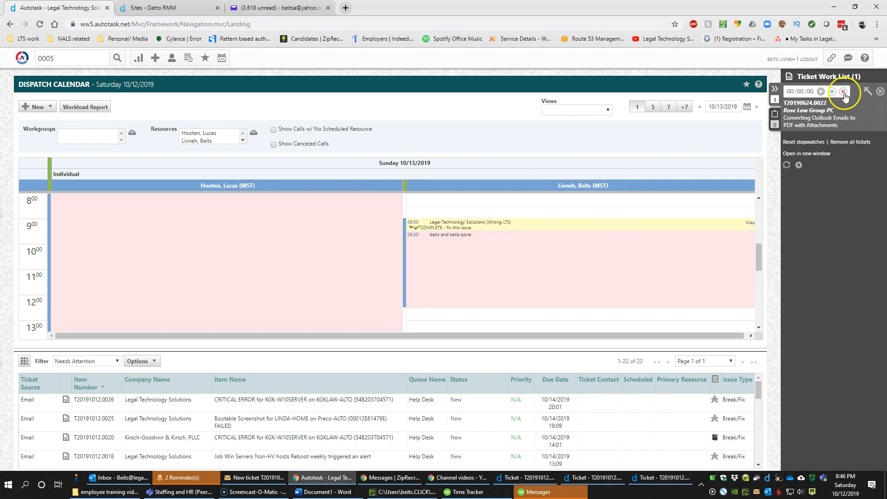
Clear ticket T20190624.0022 from the work list, hide the empty panel, and show the New options
click(881, 91)
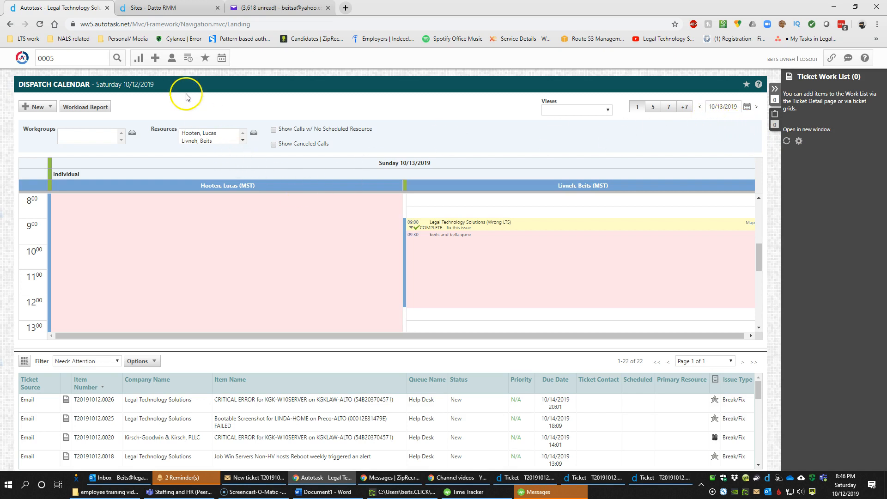
click(775, 88)
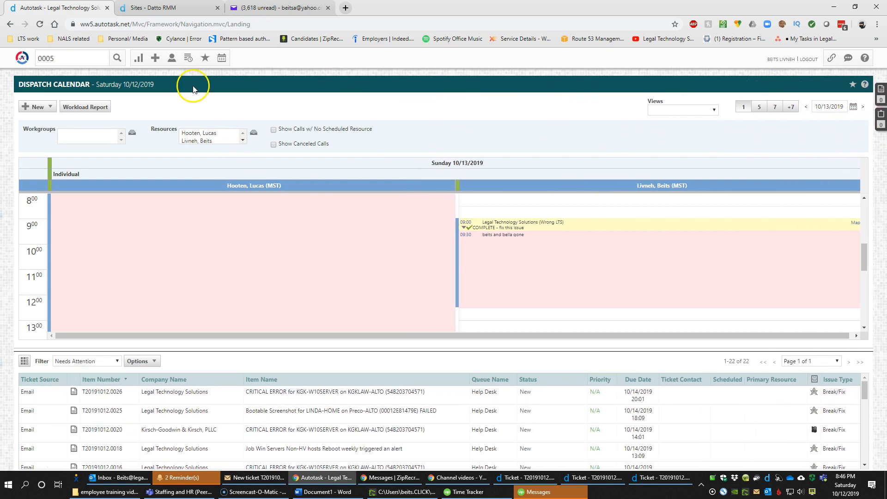
click(157, 58)
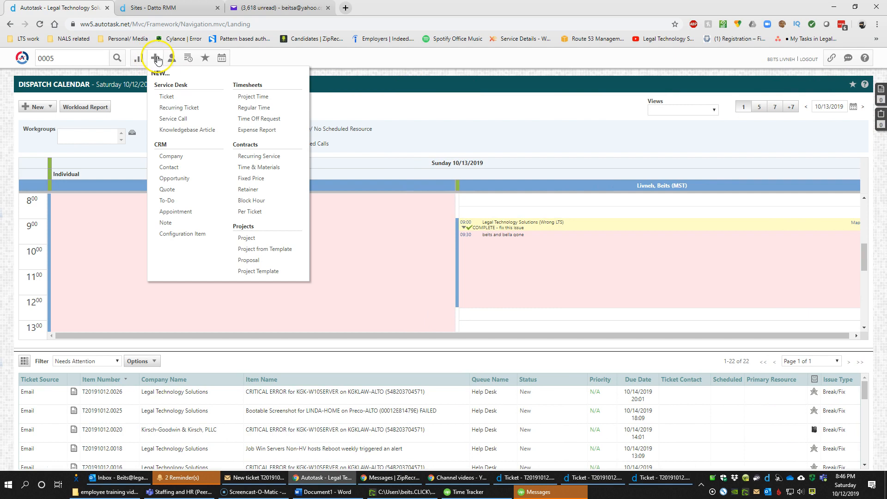